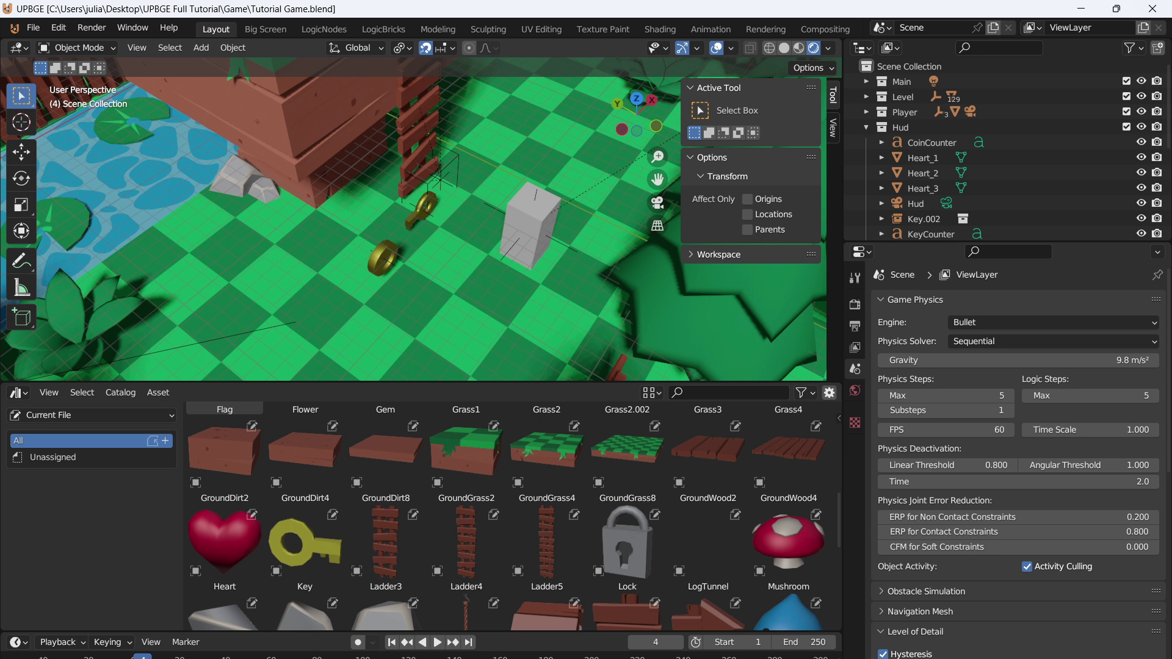
Place the Heart asset on the ground beside the key and scale it to about 2.915
scroll(224, 488, down, 5)
scroll(225, 488, up, 3)
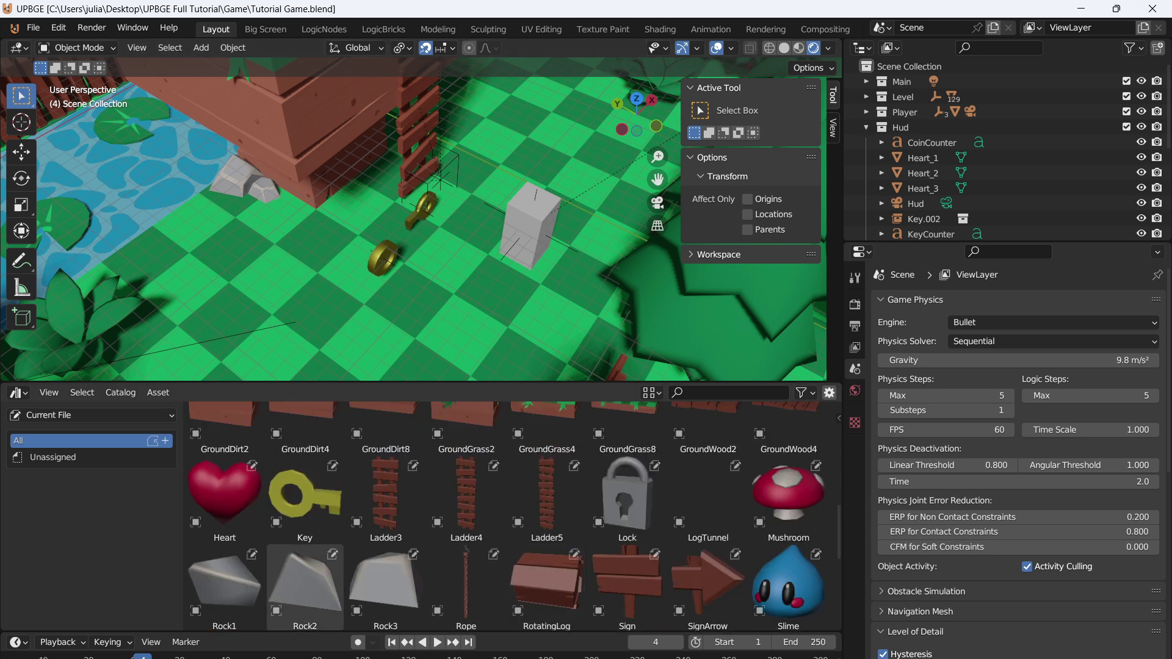
drag(224, 488, 490, 154)
key(KP_Decimal)
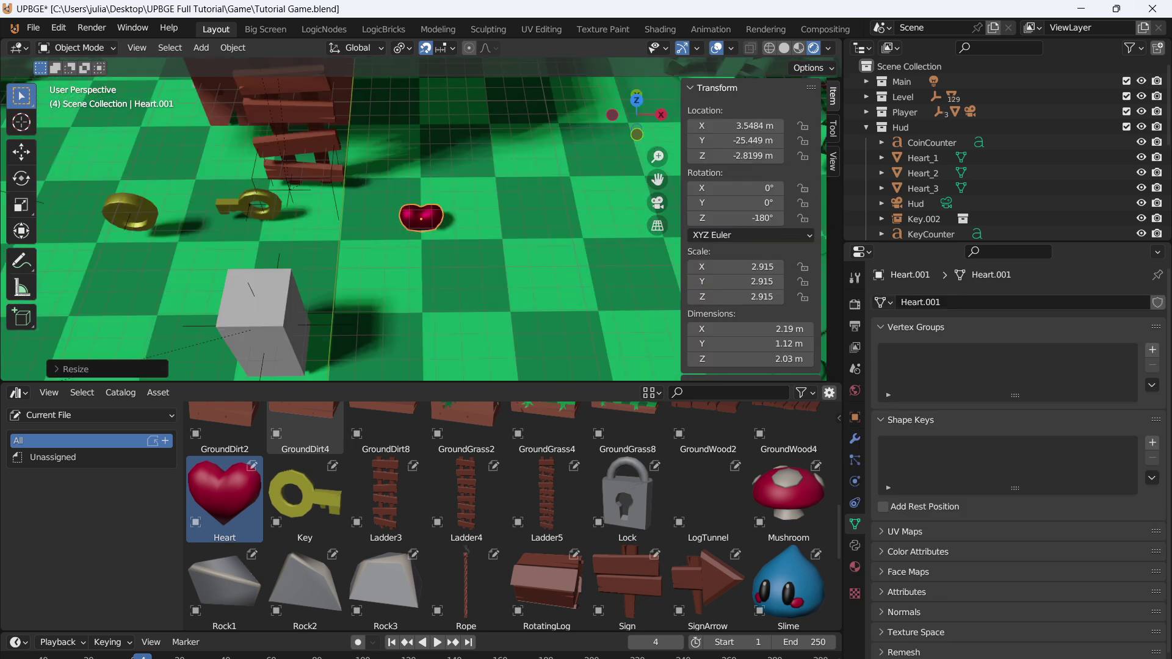
Raise the heart 1 m along the Z axis so it floats above the ground
key(g)
key(z)
click(366, 275)
Assign the Non Metallic material to the heart
middle_drag(366, 274, 317, 247)
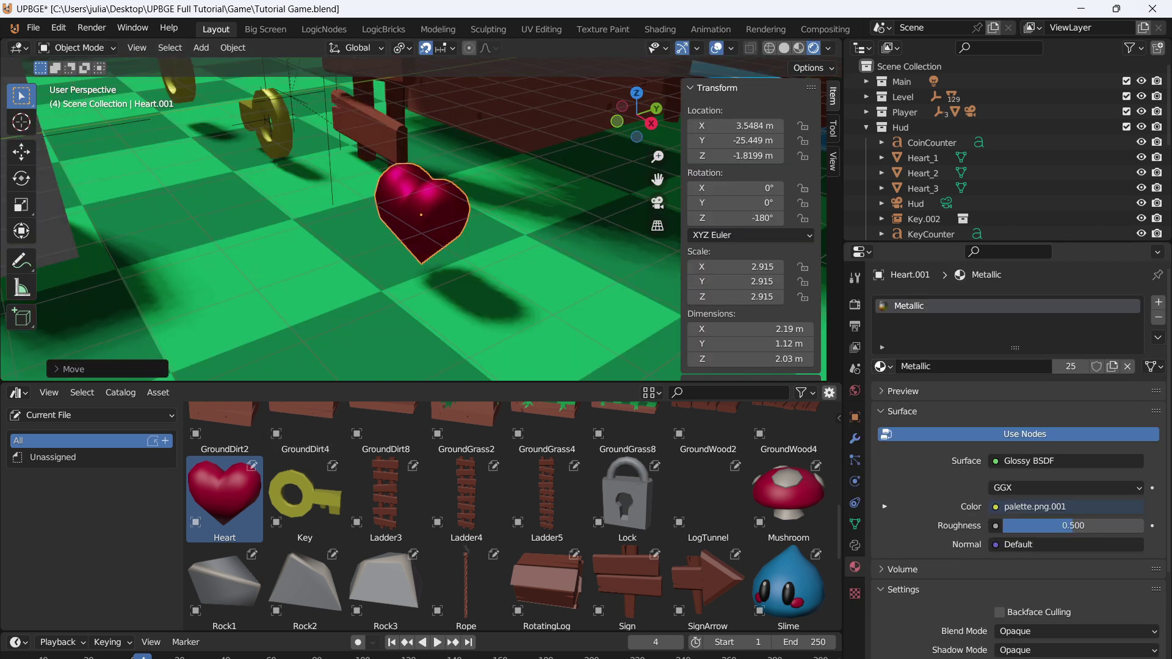
click(882, 366)
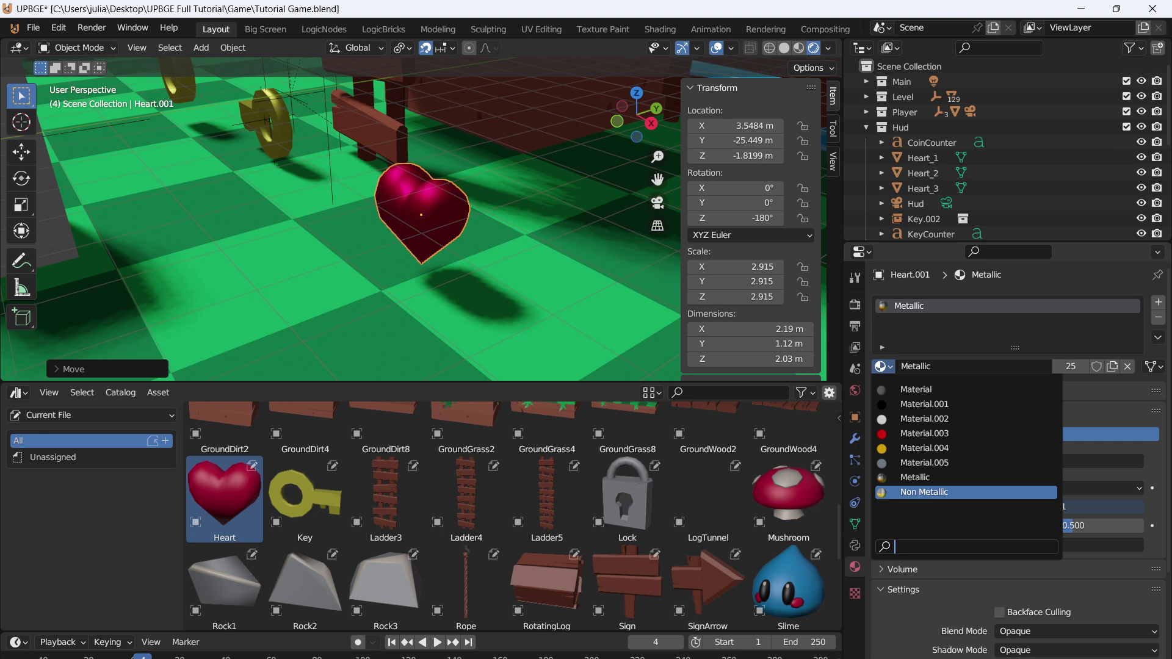
click(924, 492)
Enable Ghost and Box collision bounds in the heart's static game physics
mouse_move(537, 268)
middle_down()
mouse_move(595, 278)
mouse_move(568, 305)
mouse_move(467, 306)
mouse_move(564, 274)
middle_up()
scroll(565, 274, up, 2)
scroll(1001, 549, down, 5)
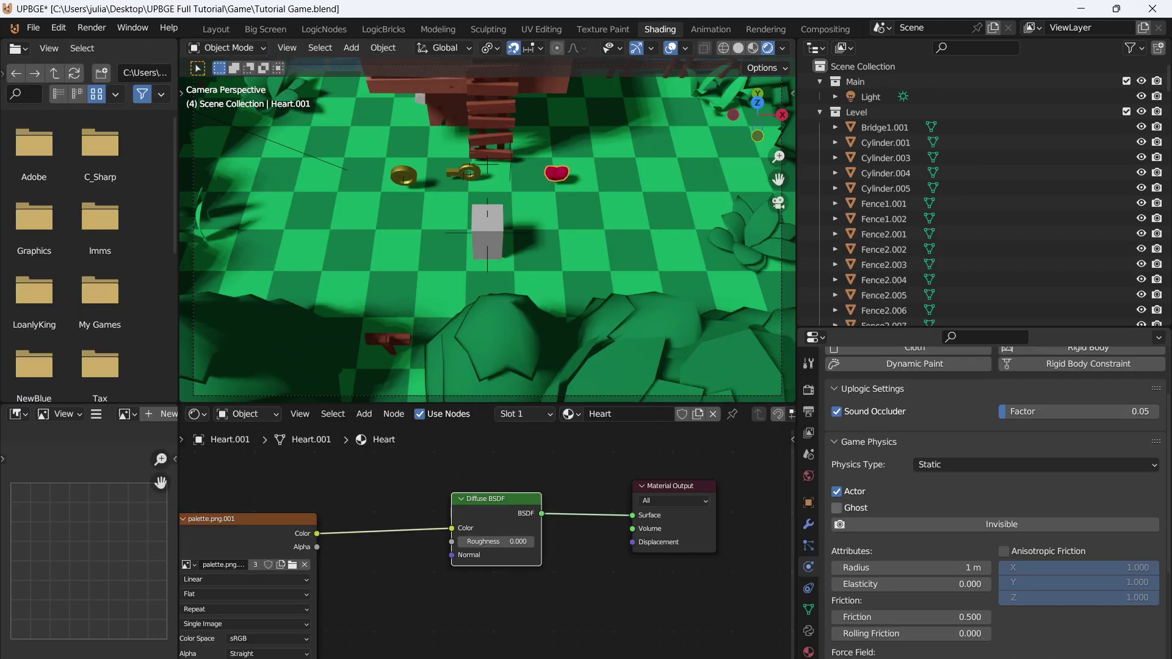
scroll(995, 506, down, 7)
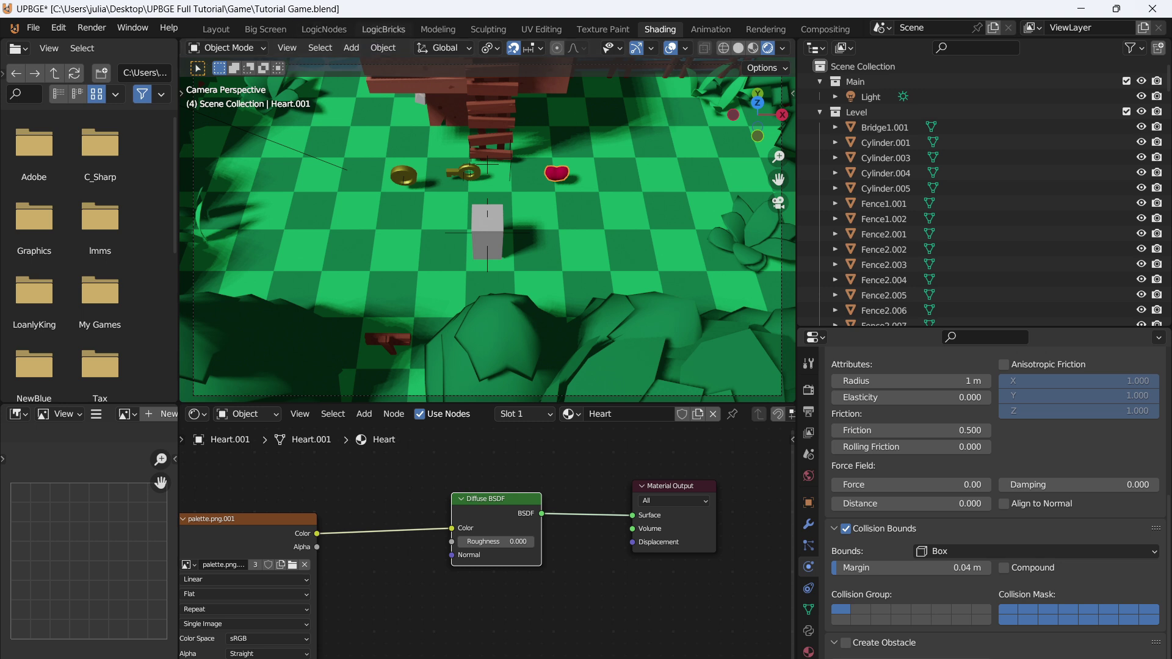
Copy the logic bricks from Key.001 to Heart.001 in the LogicBricks workspace, viewed through the camera
click(383, 29)
key(KP_0)
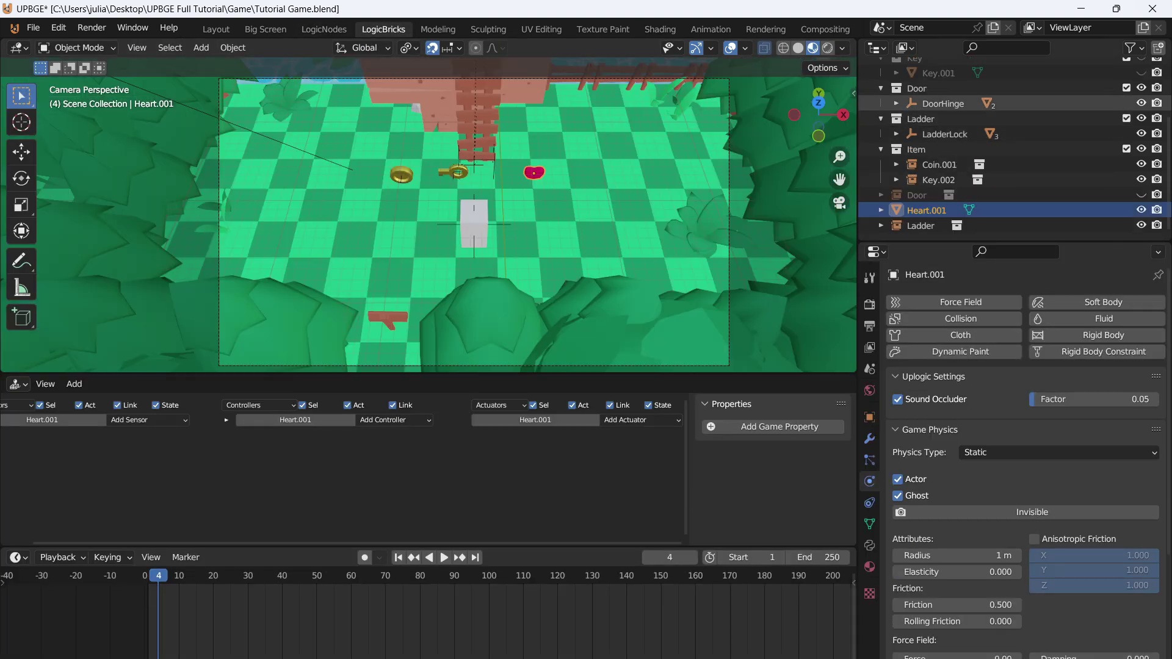
ctrl+click(938, 98)
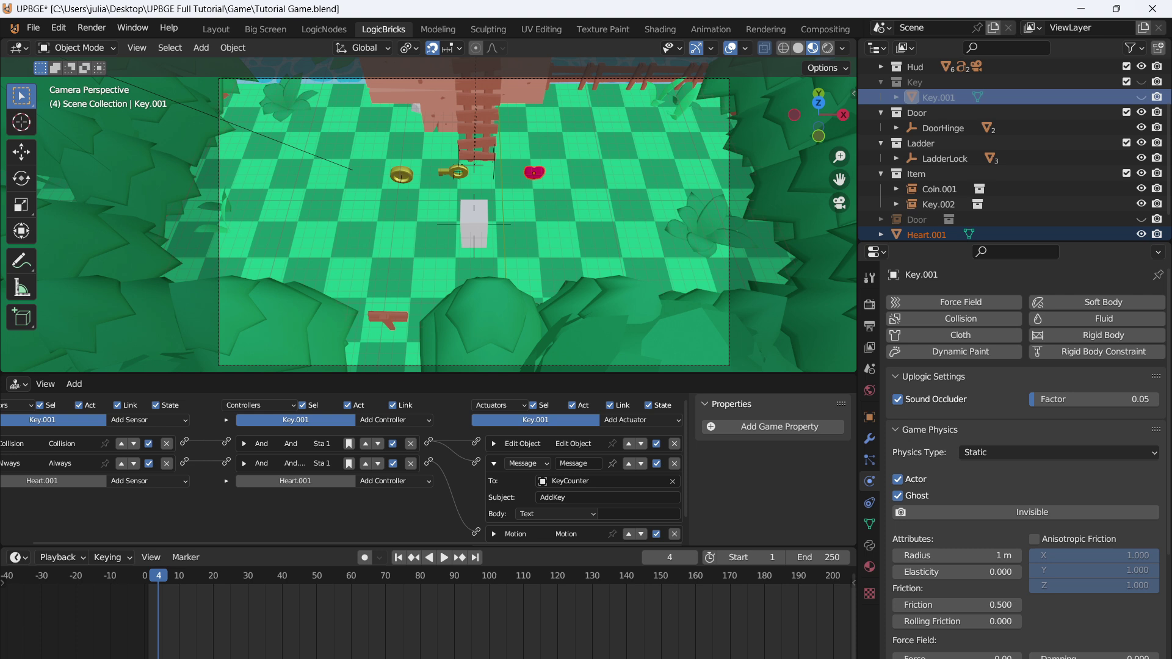
key(F3)
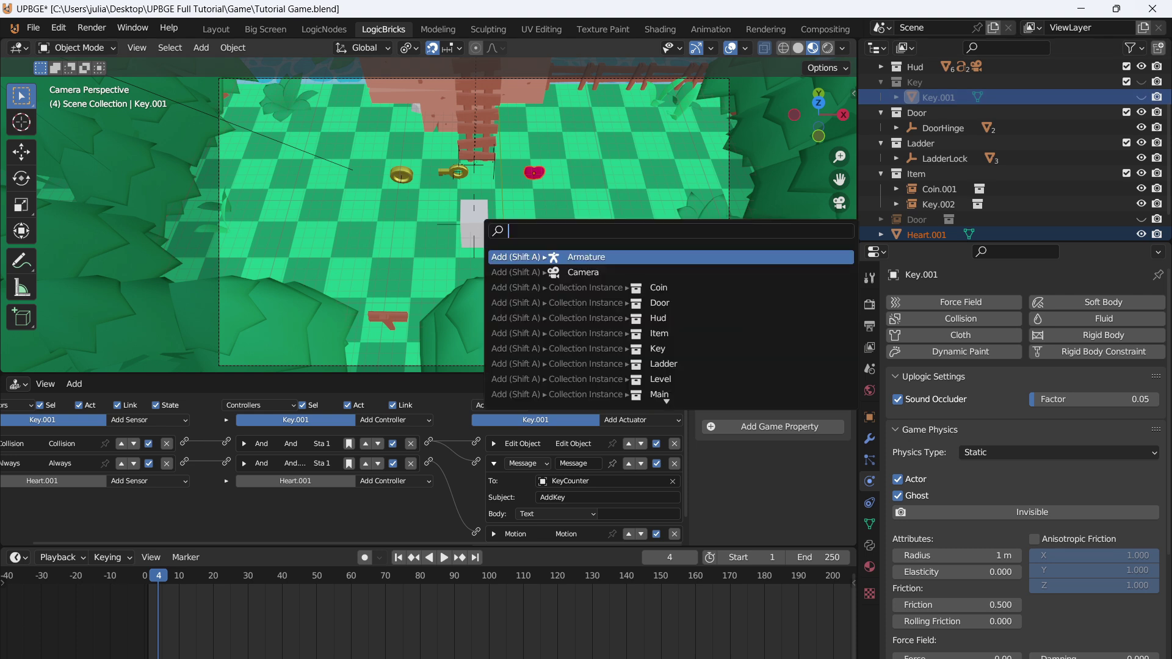
text(copy)
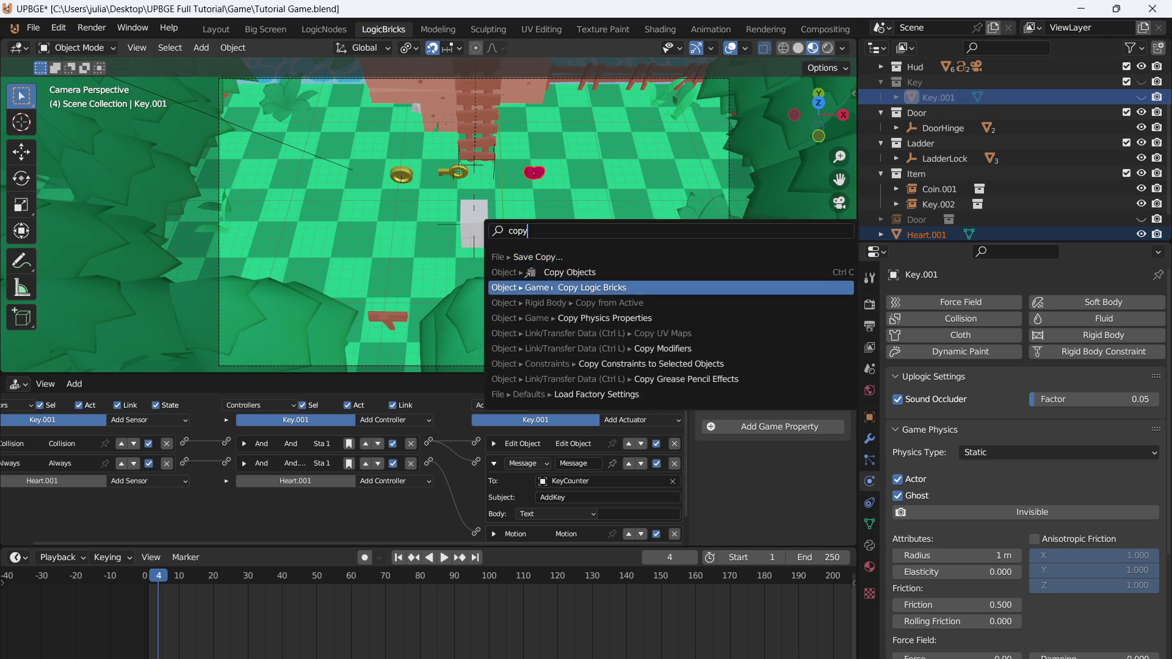
click(592, 288)
scroll(927, 211, down, 1)
click(927, 211)
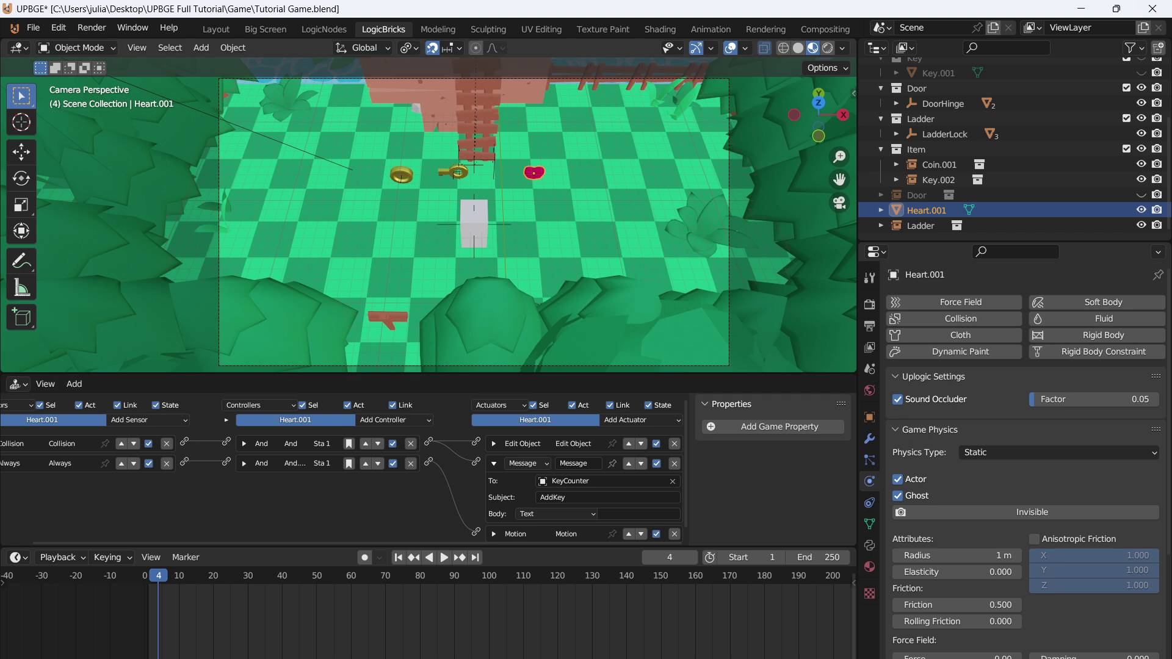
Run the game to check the heart's copied rotation behaviour while moving the player, and stop it
key(p)
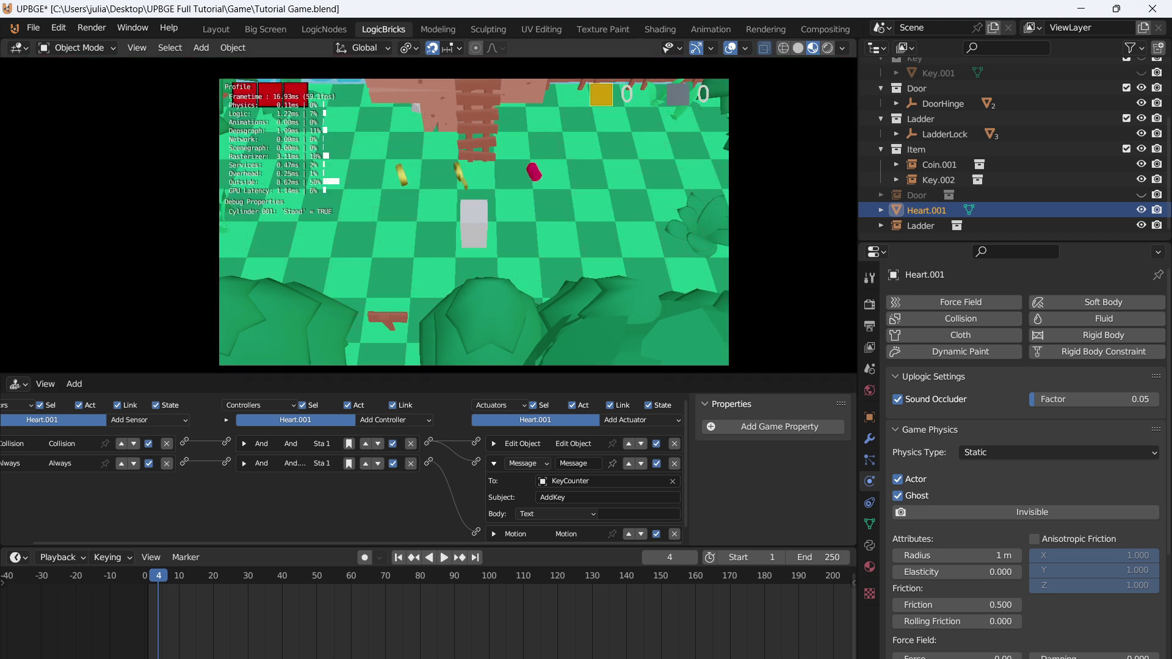
key(w)
key(a)
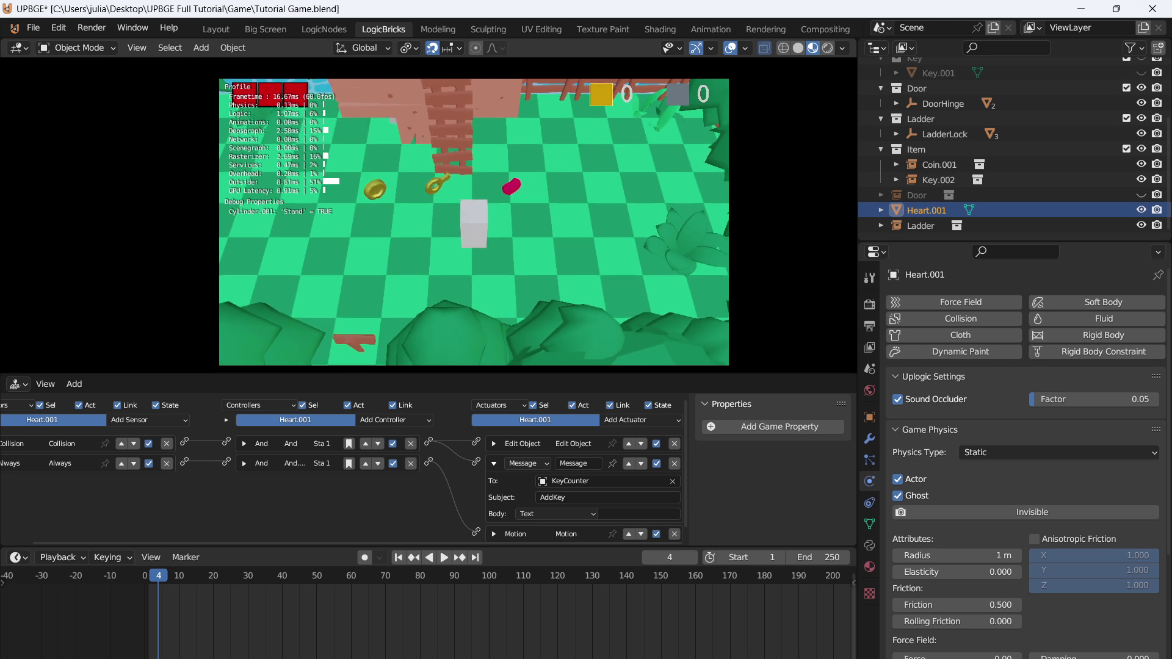
key(Escape)
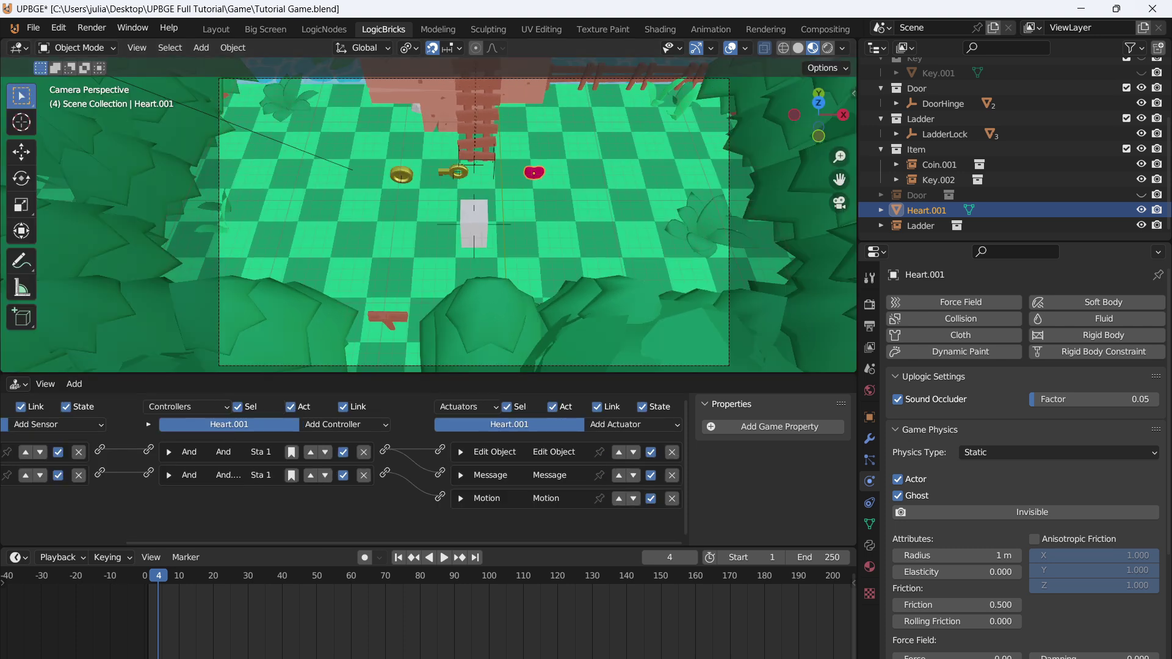
Change the subject of the heart's Message actuator to Heal and clear its recipient object
click(461, 476)
scroll(546, 507, down, 2)
click(547, 482)
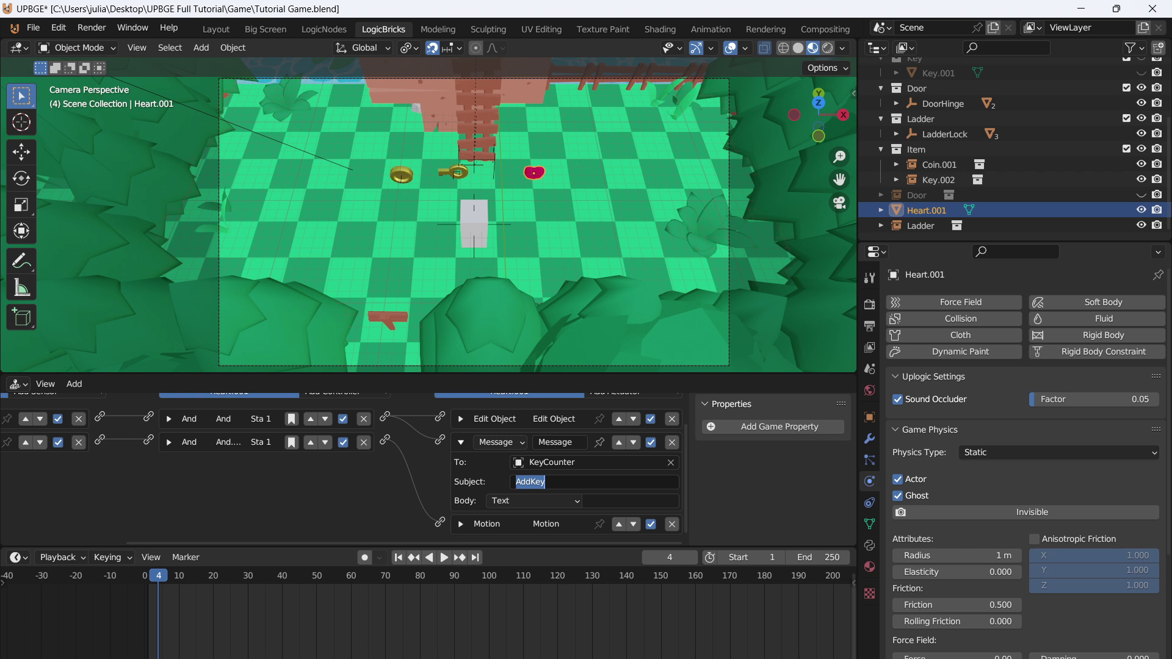
text(Heal)
click(672, 462)
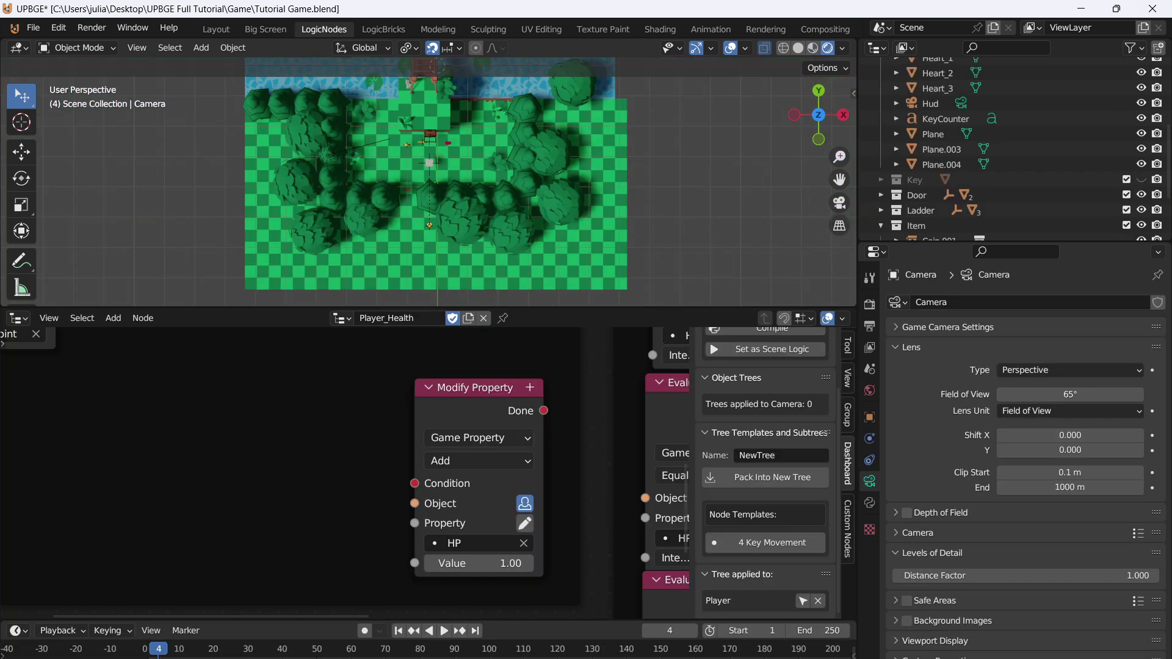
Add a Message sensor with subject Heal to the Player, linked through an And controller to a Property actuator
click(383, 29)
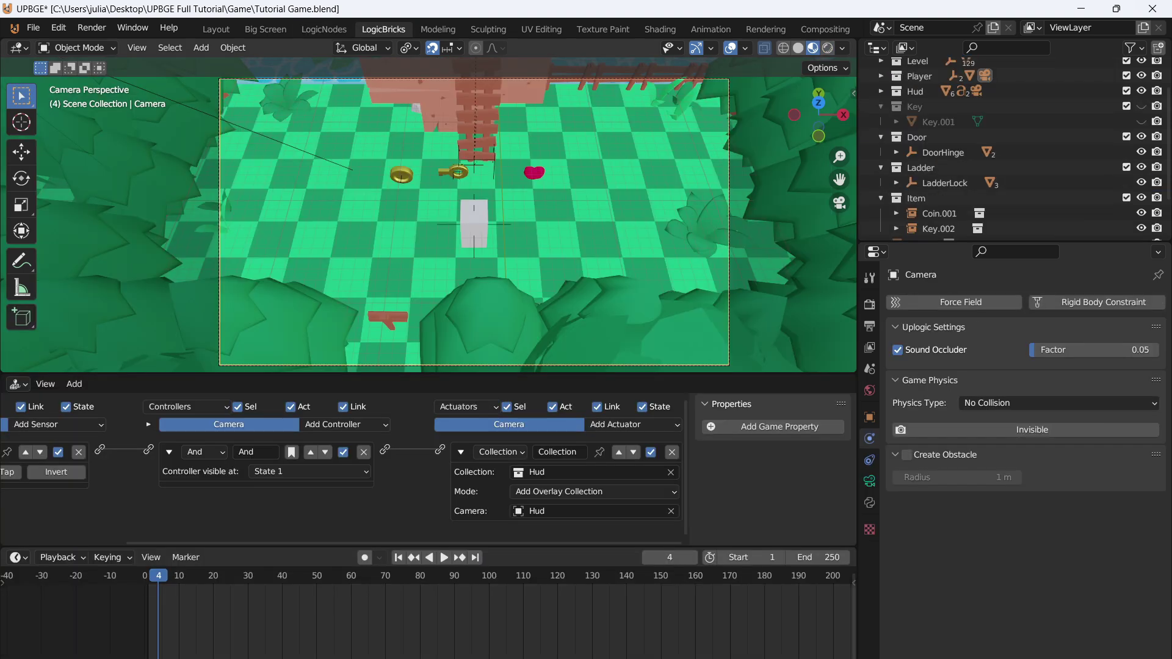
click(474, 223)
middle_drag(390, 483, 539, 483)
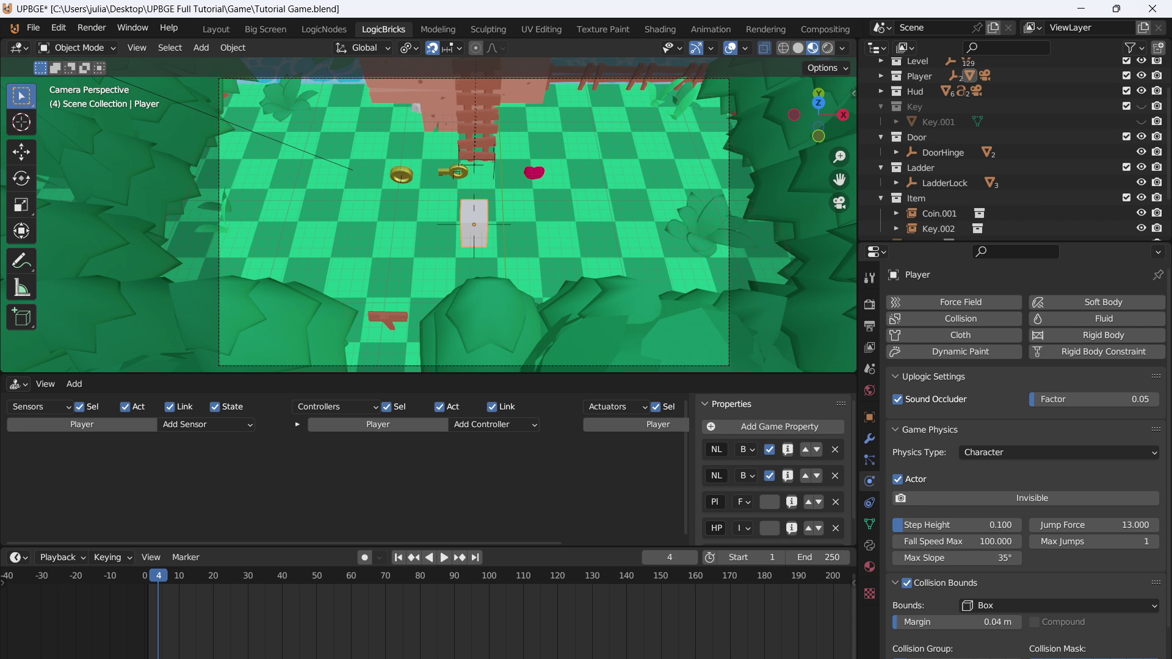
click(206, 425)
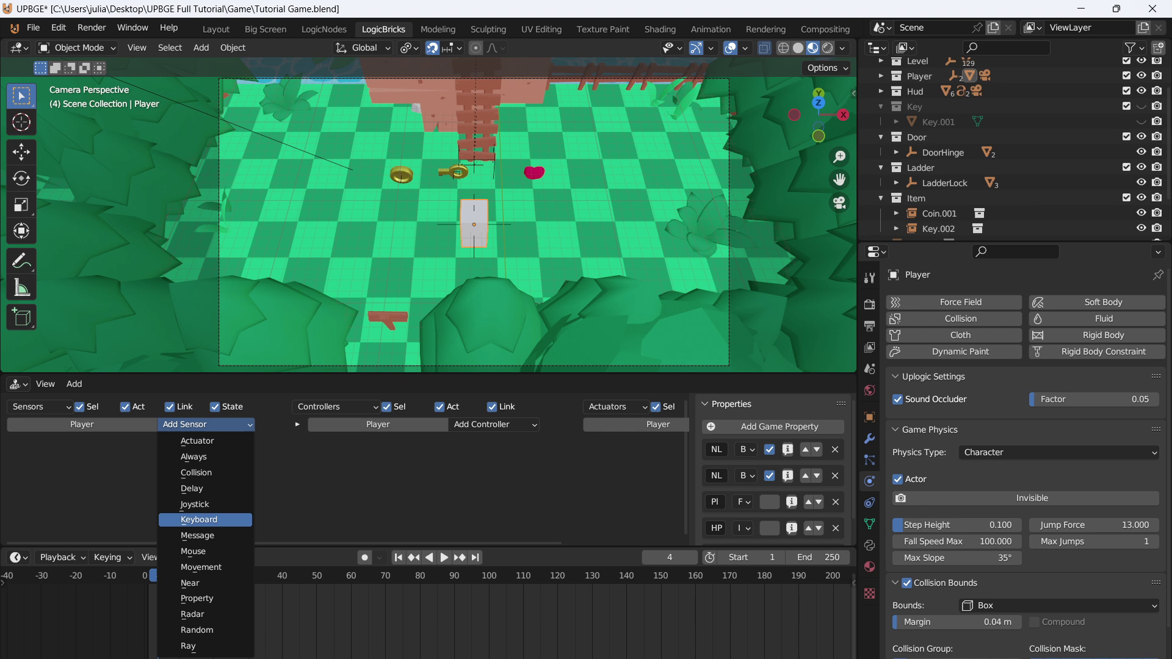
click(197, 535)
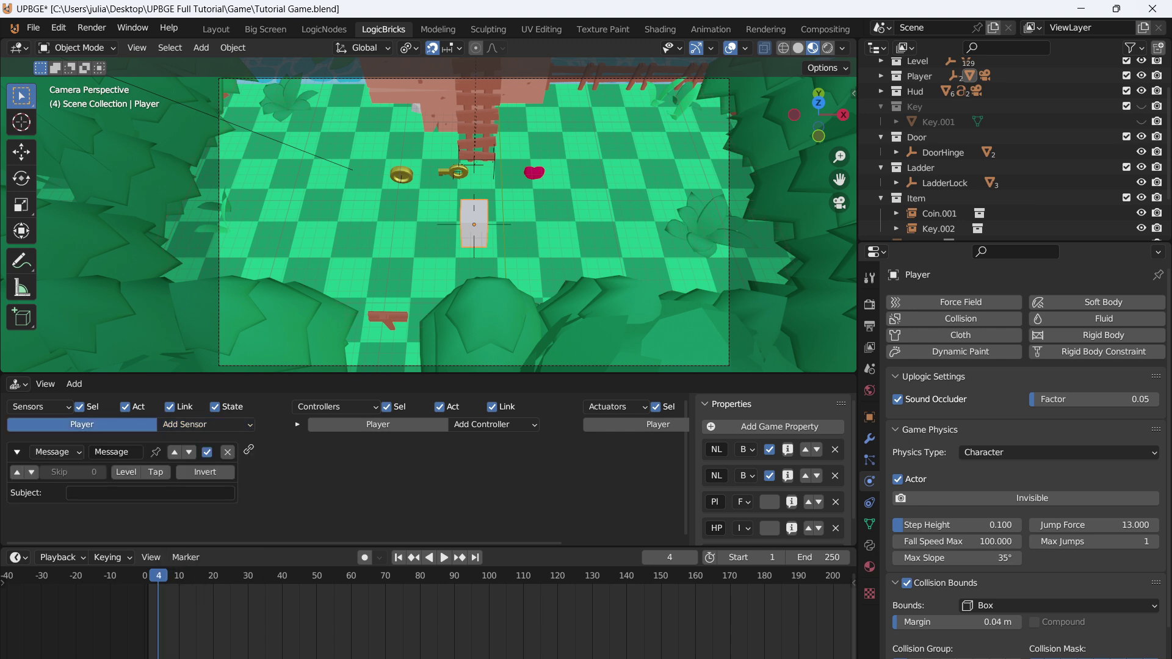
click(156, 493)
text(Heal)
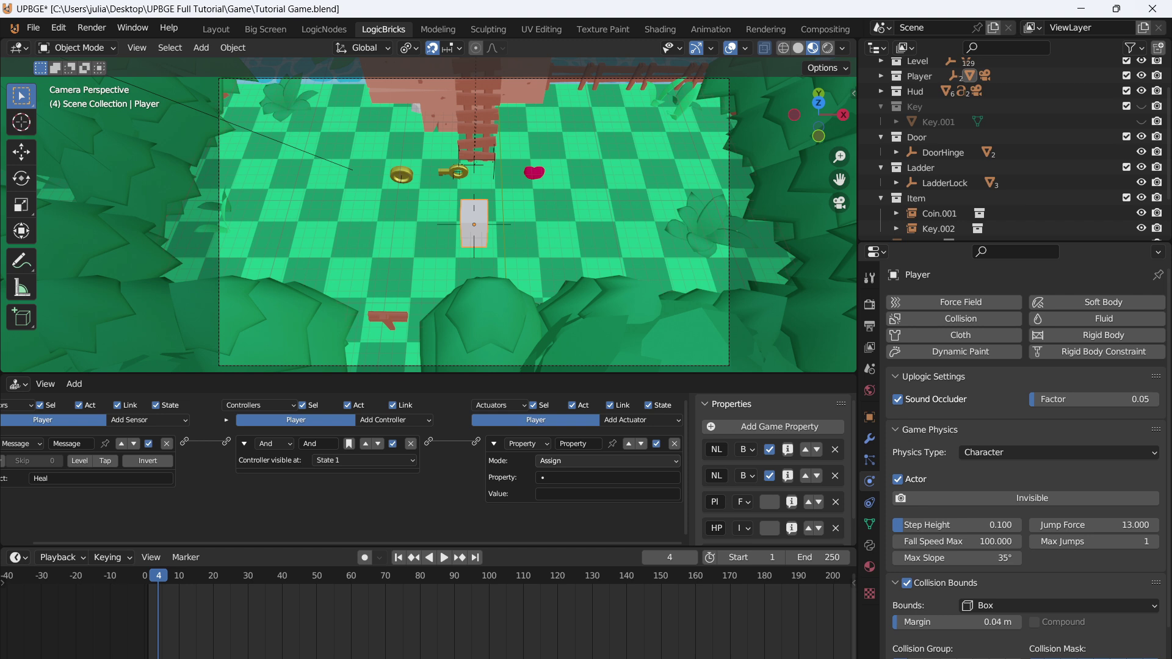
Set the Player's Property actuator to Add mode on HP with value 1, and save the file
click(608, 461)
click(608, 489)
key(ctrl+s)
Playtest healing by losing a heart in the water and walking the player into the heart pickup
key(p)
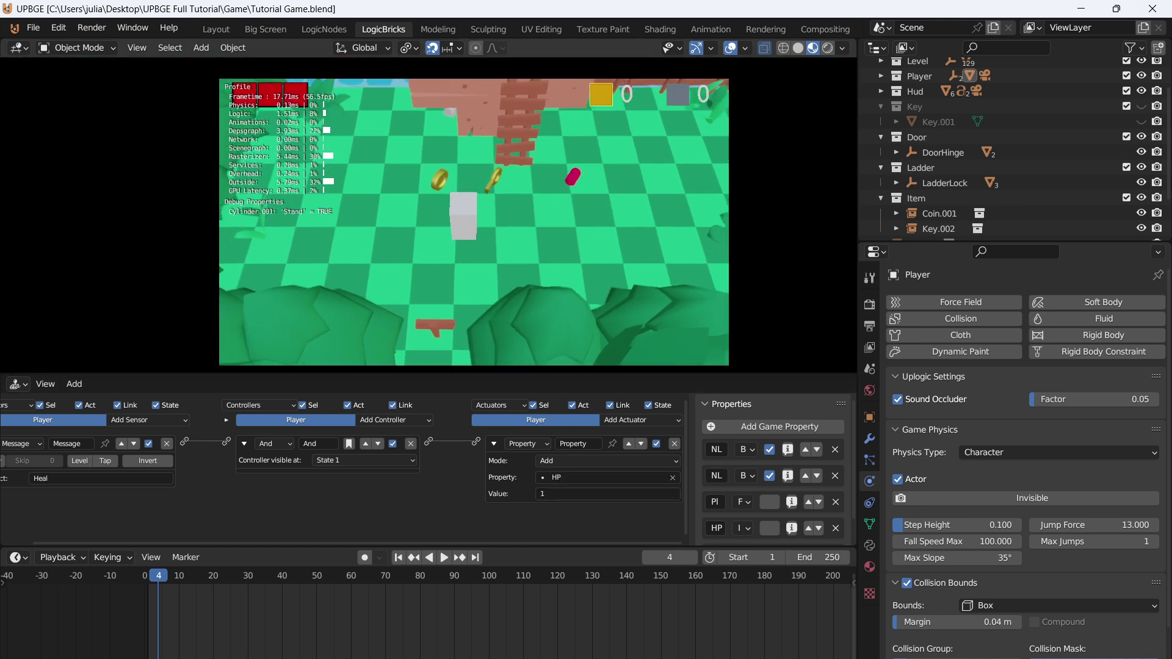
key(w)
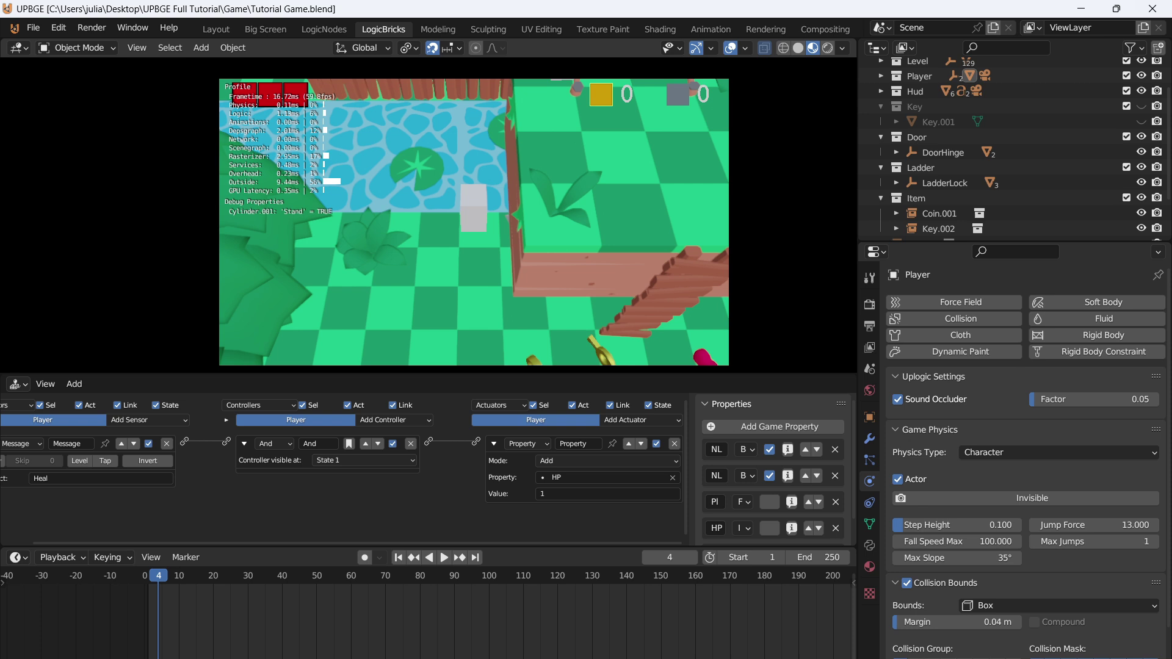
key(d)
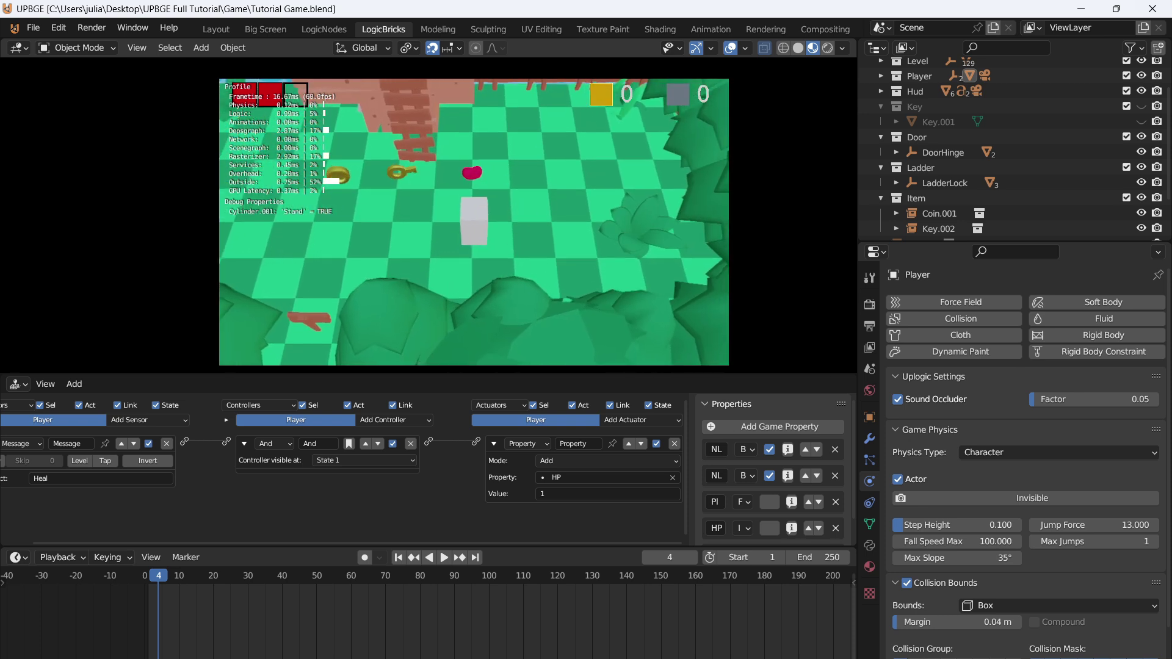
key(w)
key(w)
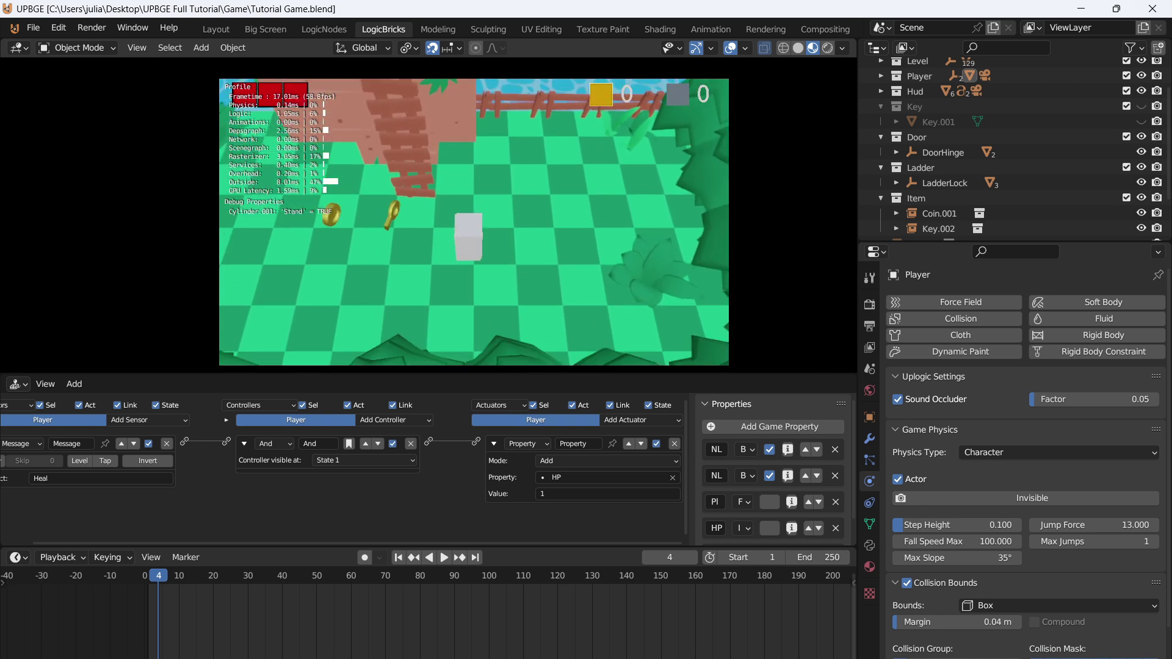
key(Escape)
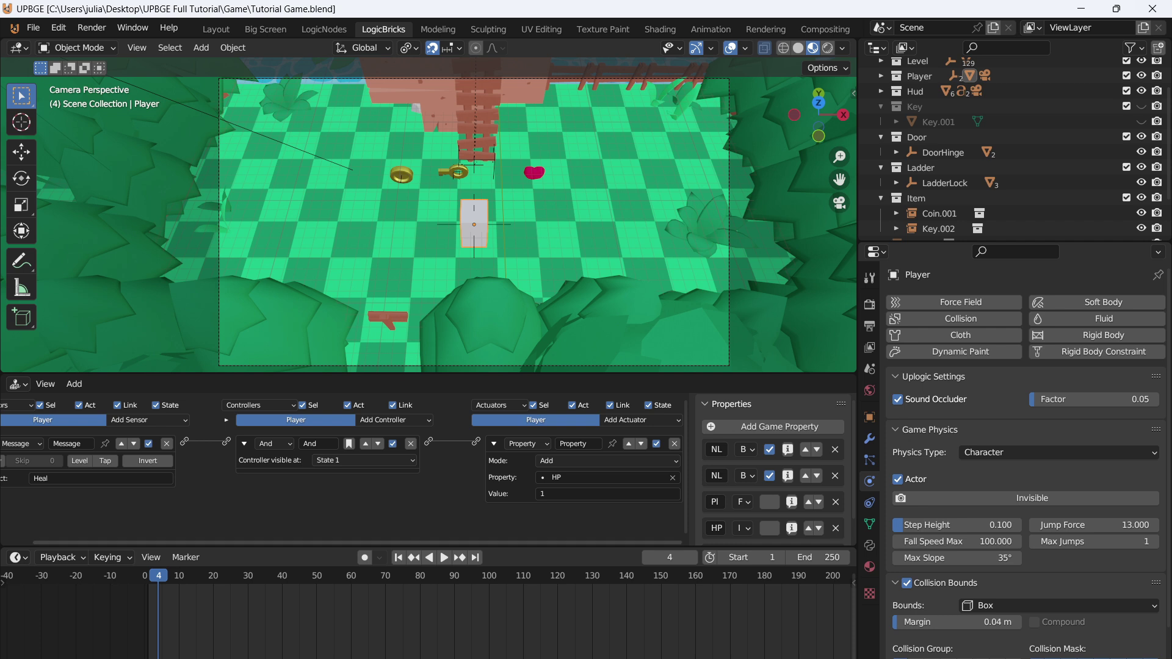
Collapse the Player's Property actuator, Message sensor and And controller bricks
click(494, 444)
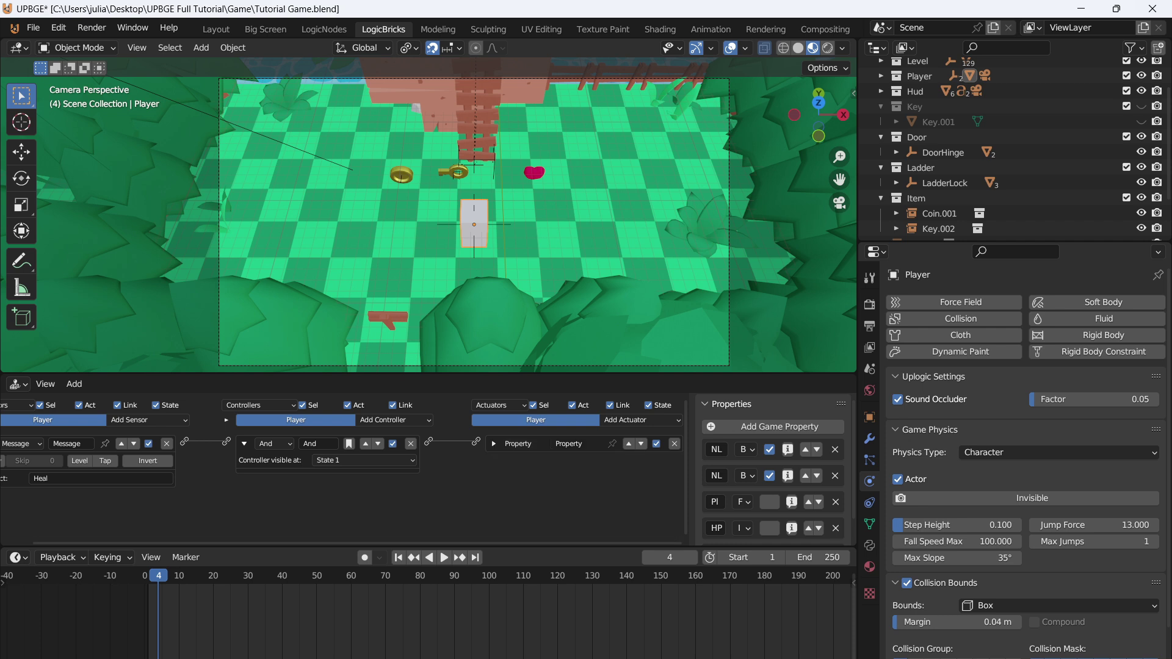
middle_drag(88, 455, 116, 454)
click(14, 444)
click(273, 444)
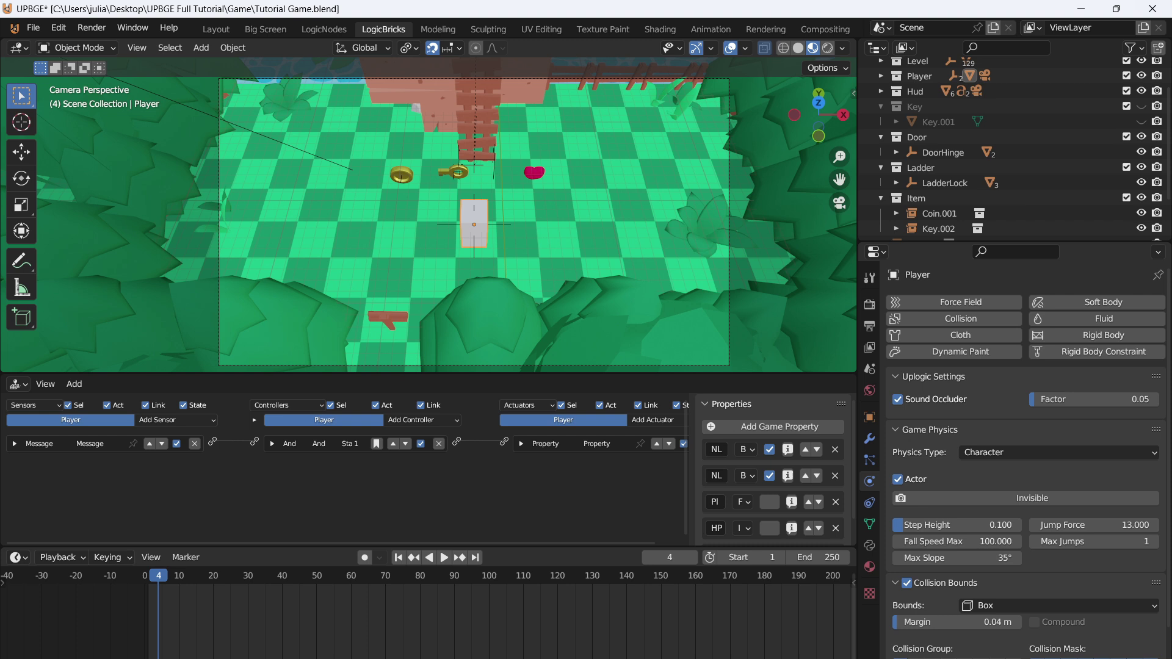
Add a Property sensor to the Player that evaluates whether HP is Greater Than 3
click(189, 423)
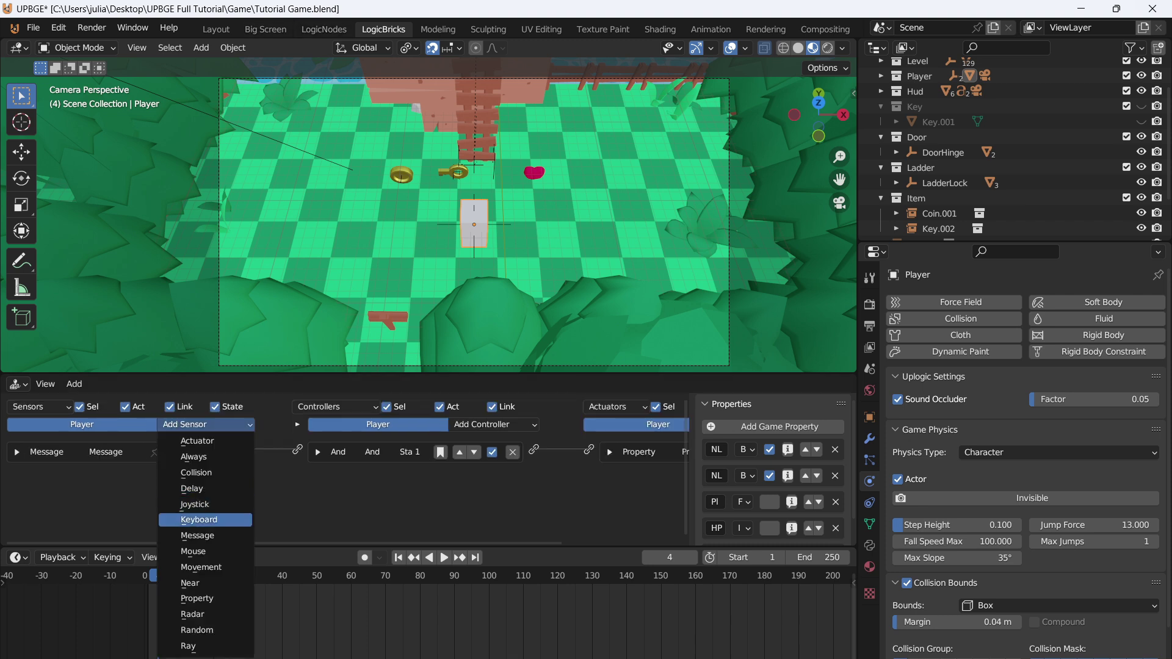
click(196, 598)
scroll(122, 488, down, 1)
click(98, 482)
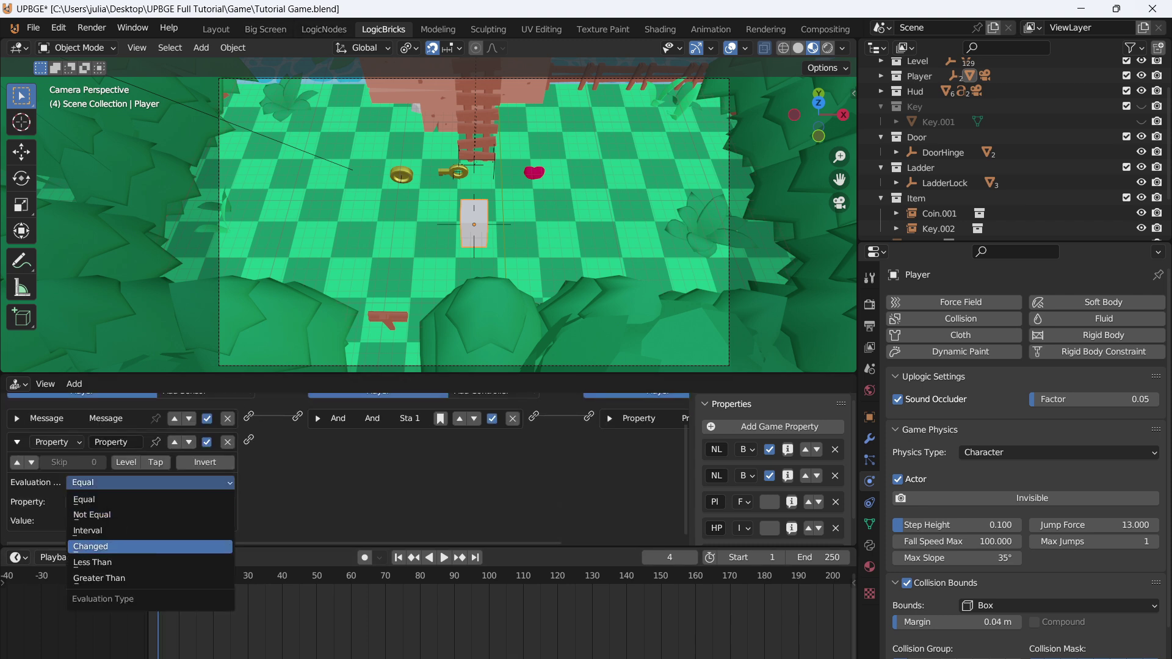
click(99, 578)
click(122, 502)
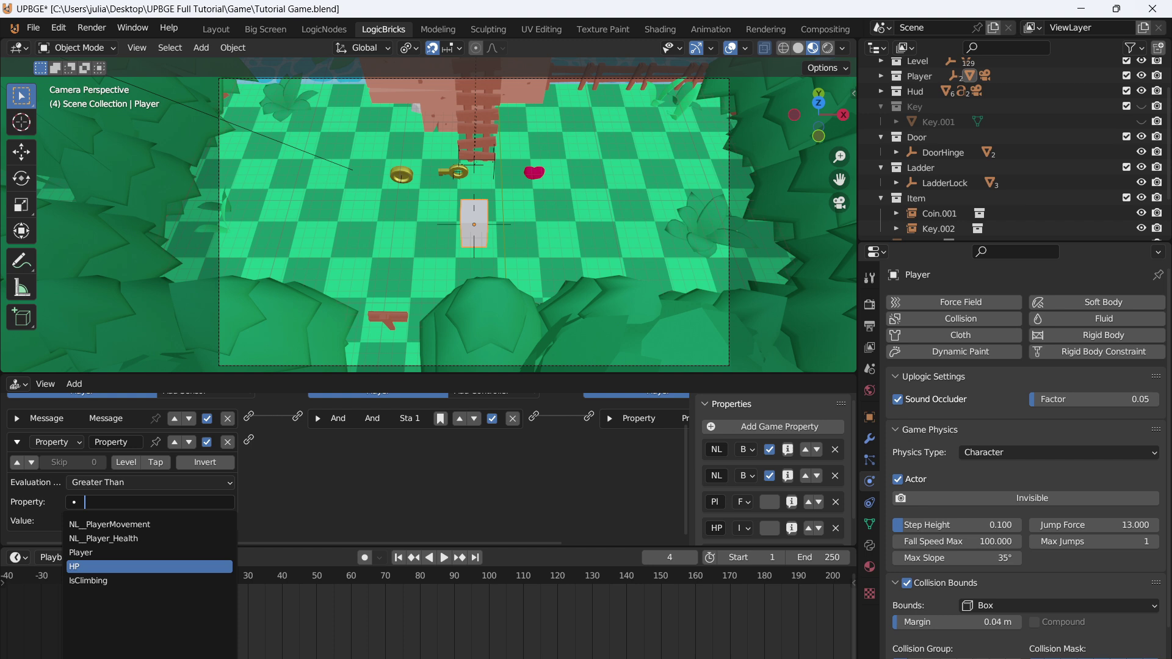
click(122, 566)
click(122, 521)
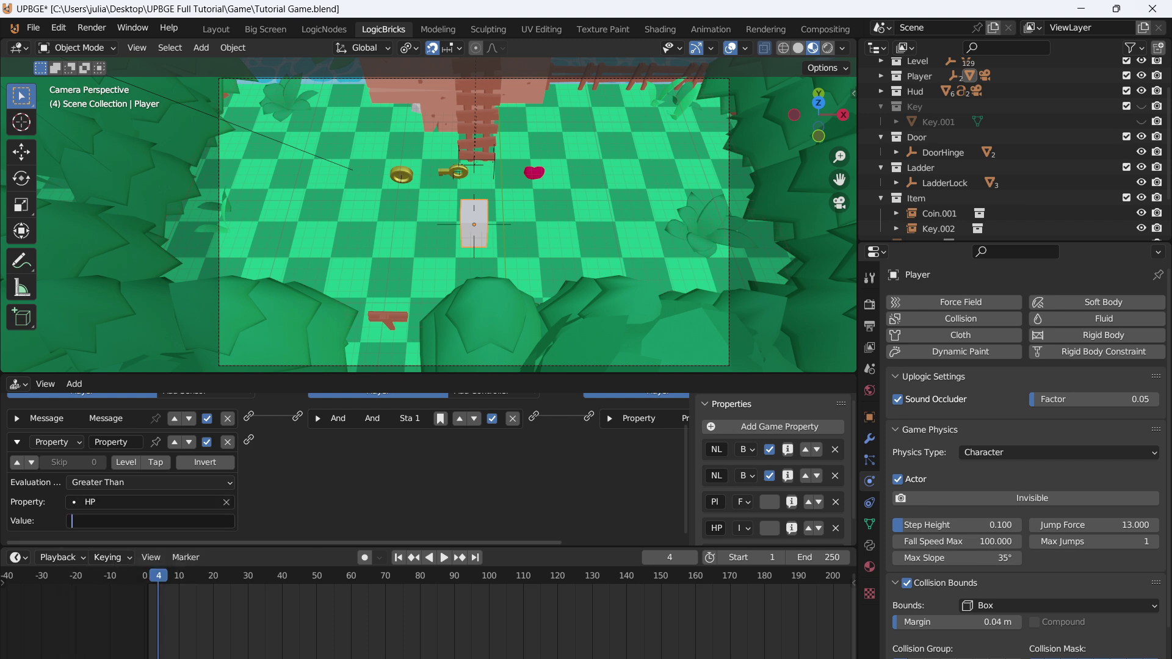
text(3)
key(Return)
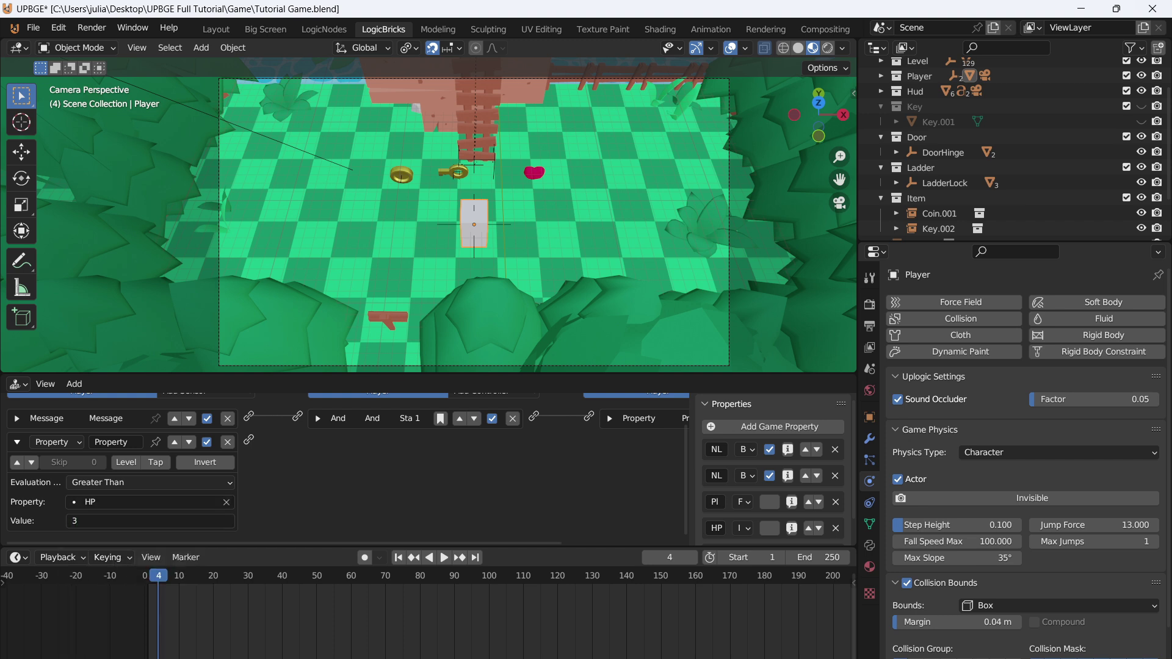
Add a second Property actuator to the Player and link the HP sensor to it through an And controller
middle_drag(391, 470, 242, 497)
click(634, 418)
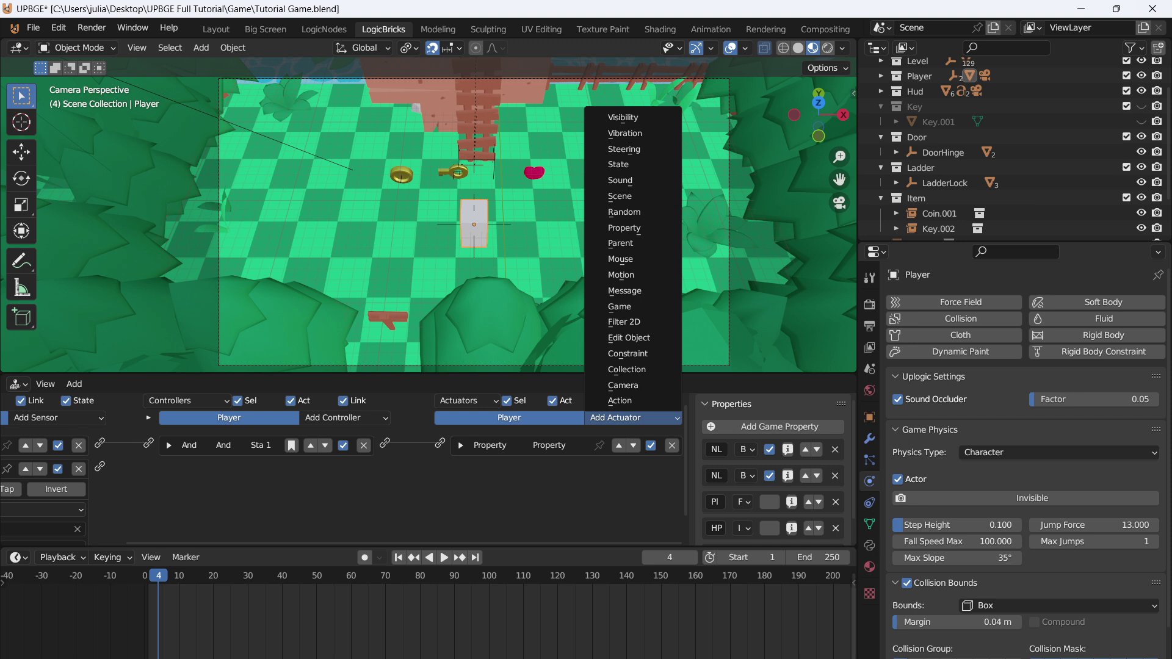
click(626, 228)
middle_drag(549, 485, 624, 457)
drag(515, 440, 171, 440)
middle_drag(366, 489, 291, 488)
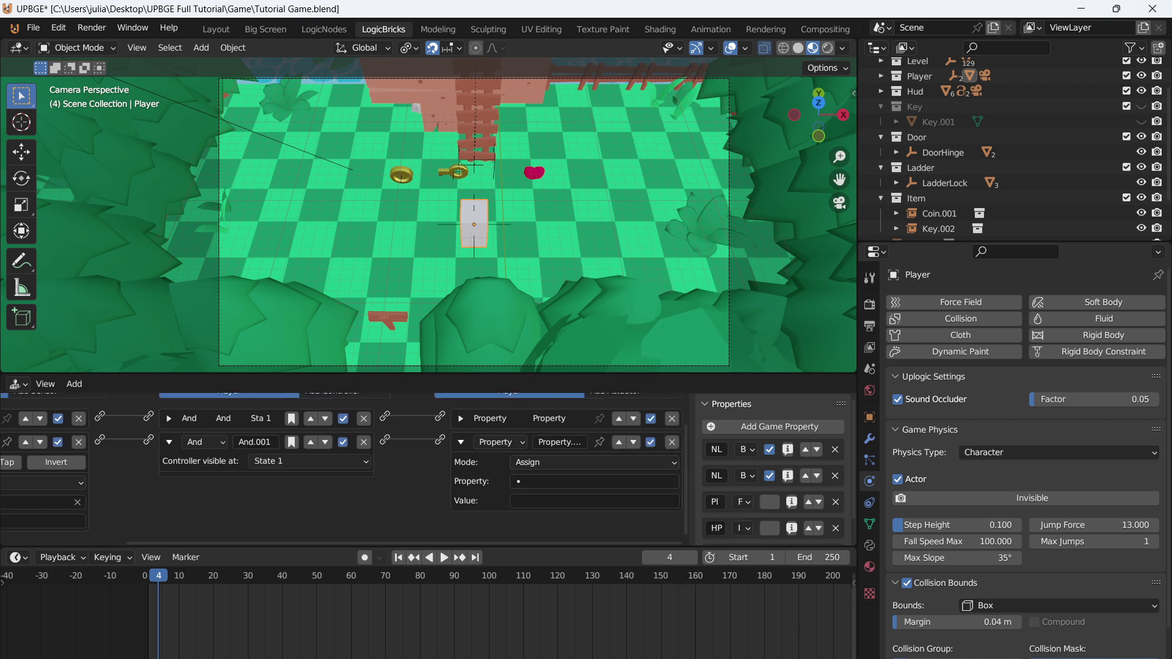
Set the Player's second Property actuator to assign the value 3 to the HP property
click(586, 481)
click(573, 545)
click(580, 501)
middle_drag(342, 482, 488, 513)
scroll(489, 512, down, 1)
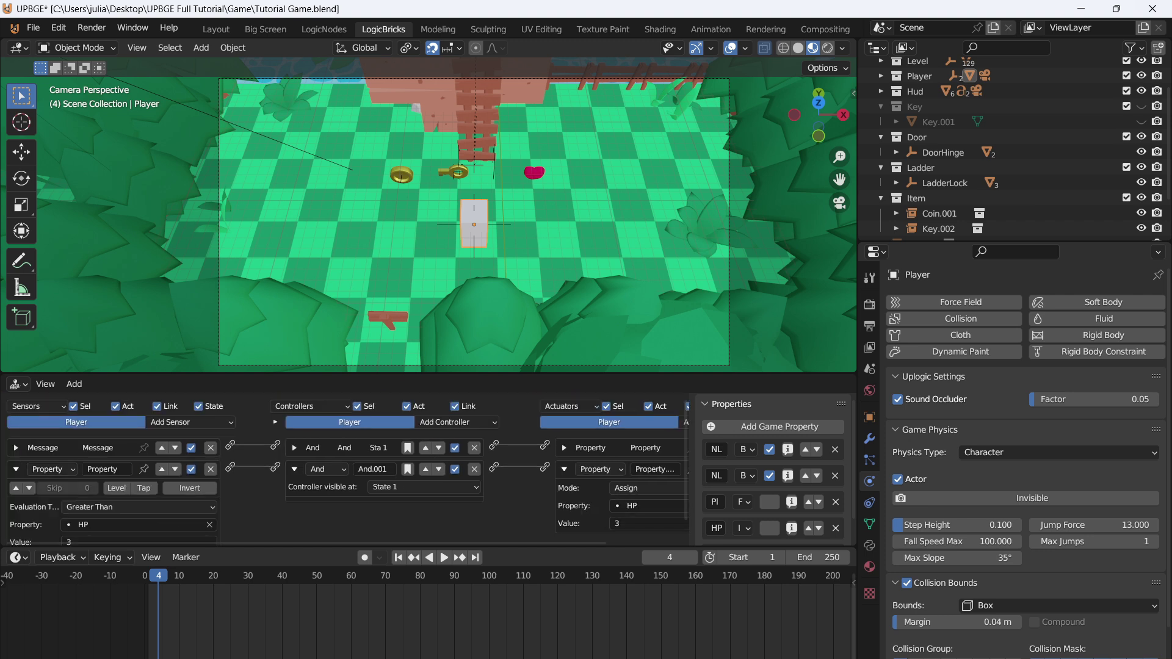
Collapse the Player's second Property actuator, its And controller and the HP sensor, and save the file
click(564, 469)
click(294, 469)
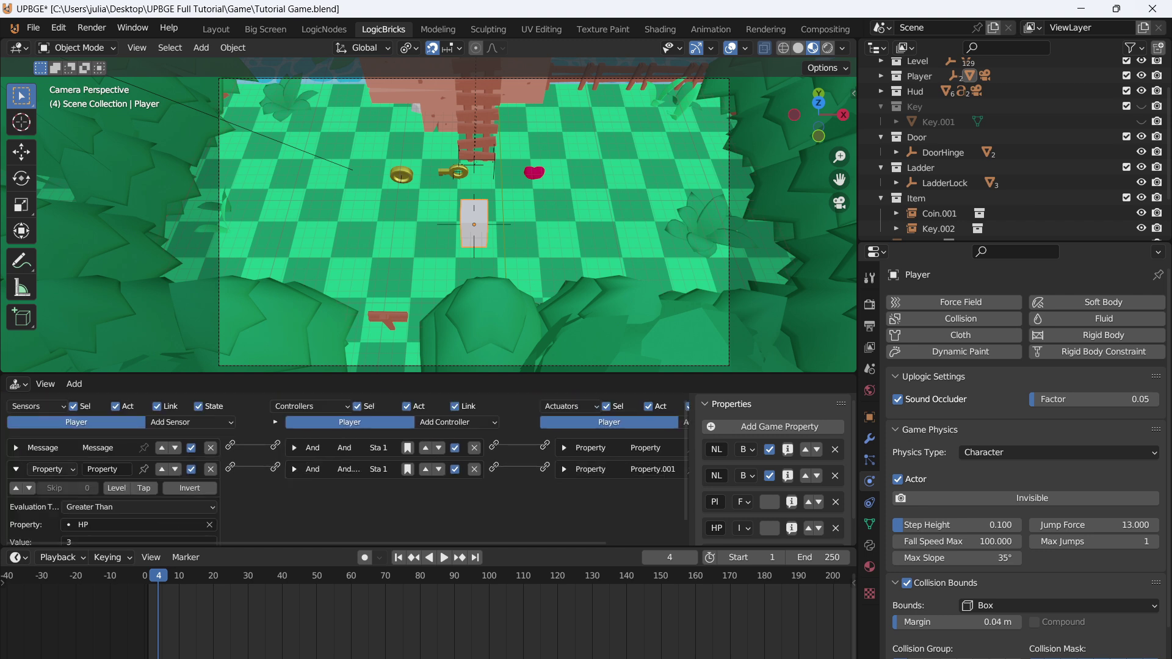
middle_drag(202, 488, 202, 469)
click(15, 450)
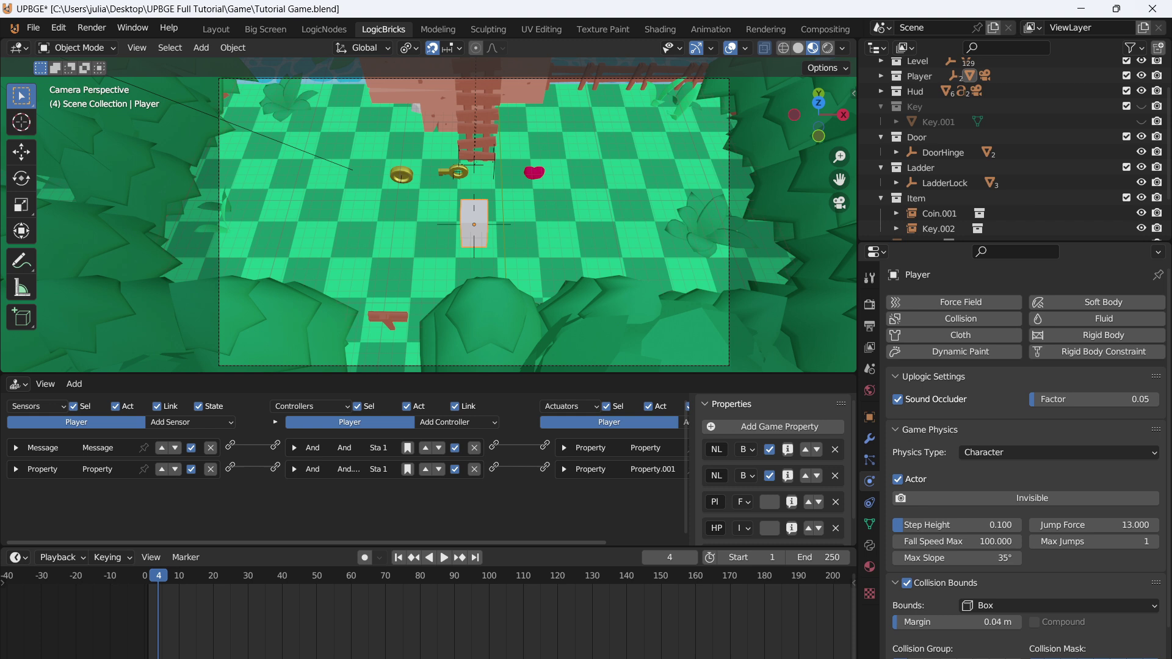
key(ctrl+s)
scroll(1025, 458, down, 2)
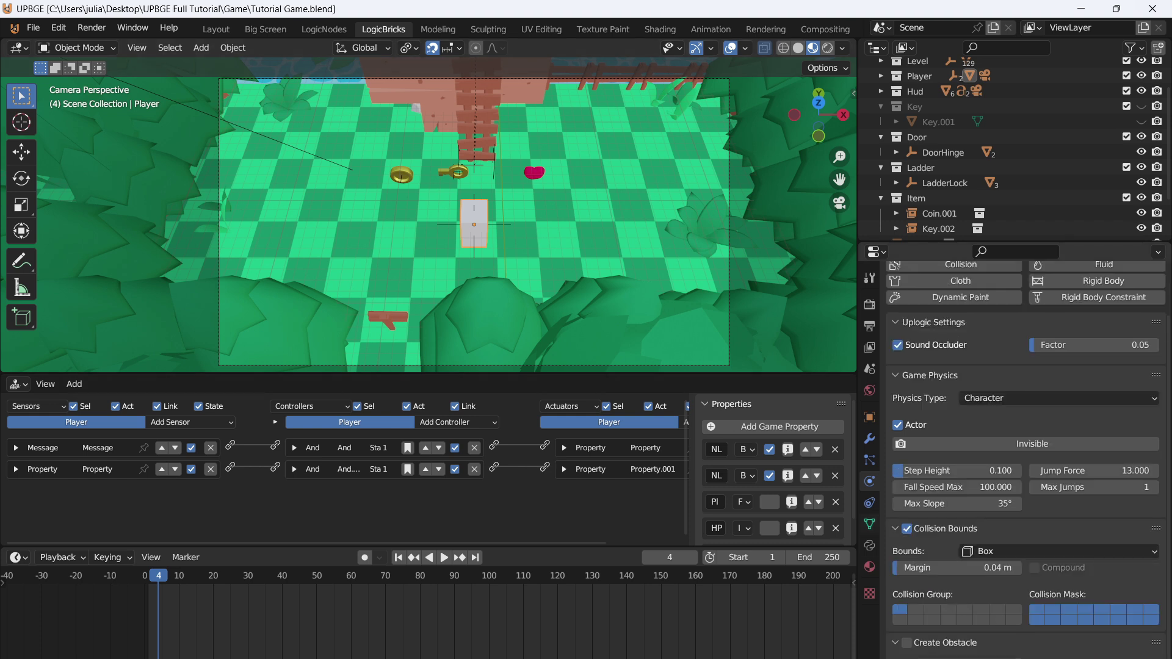
Enable debug display for the Player's HP property and playtest walking into the heart at full health
click(869, 544)
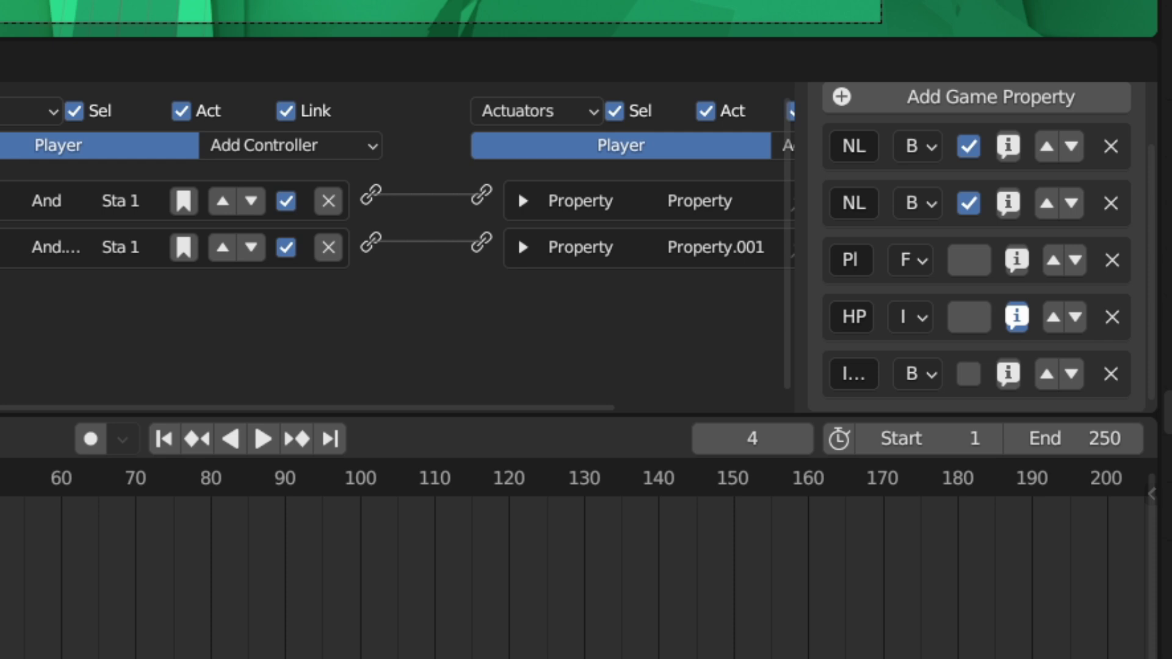
key(p)
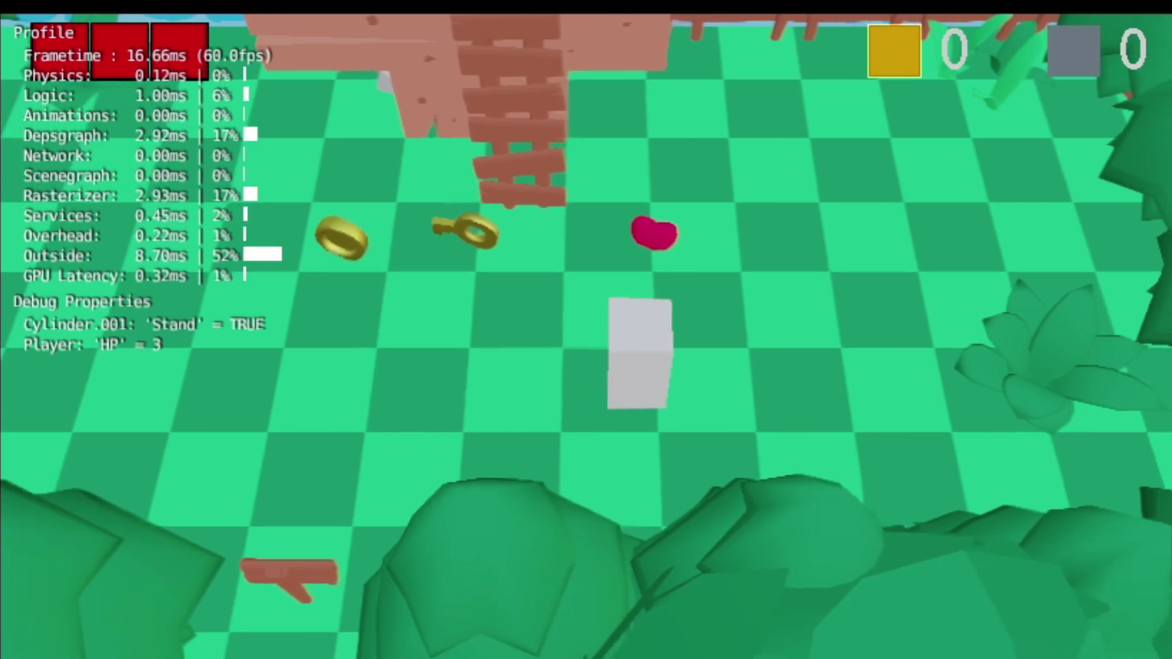
key(w)
key(s)
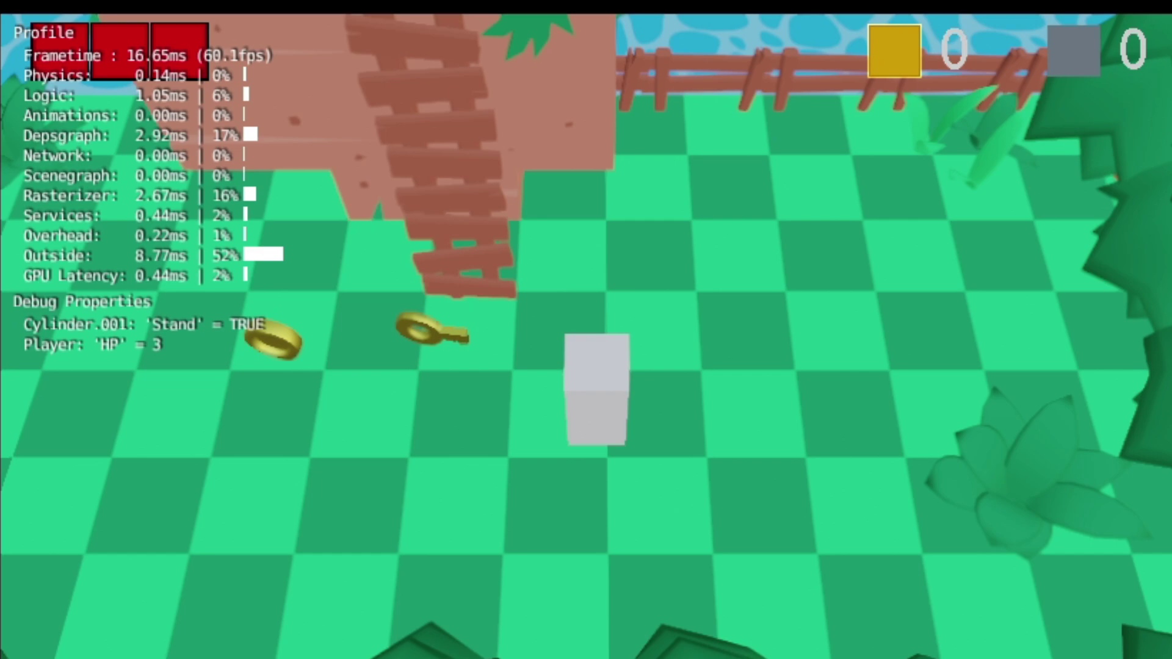
key(a)
key(Escape)
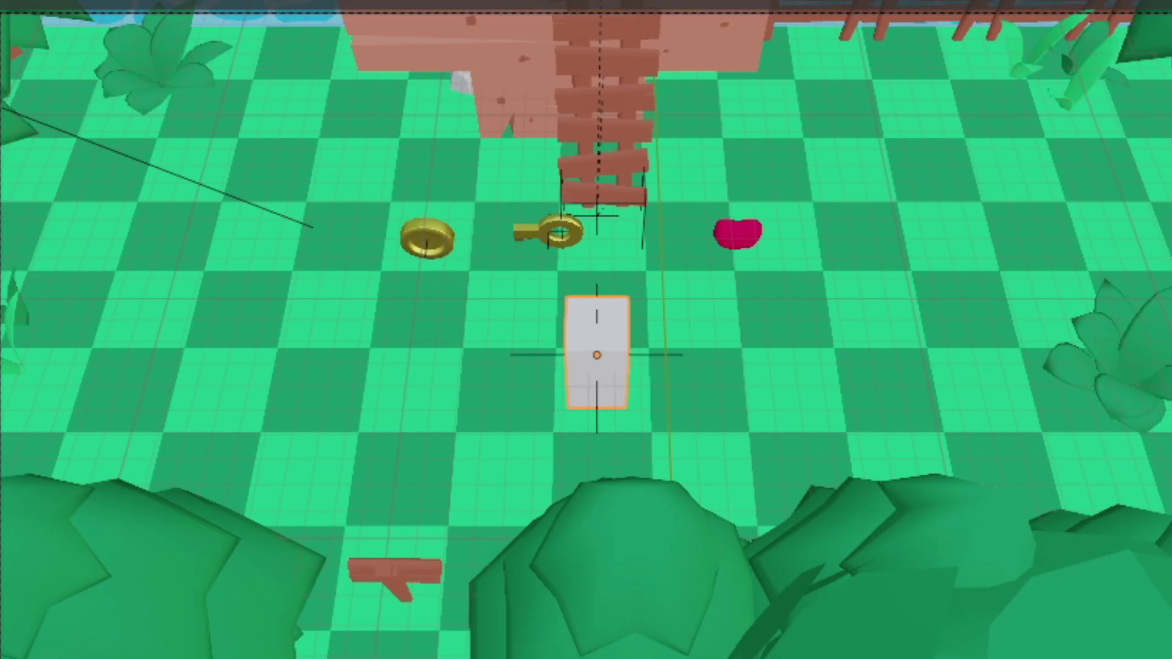
Playtest again by walking the player into the water and then through the heart, key and coin pickups
key(p)
key(a)
key(w)
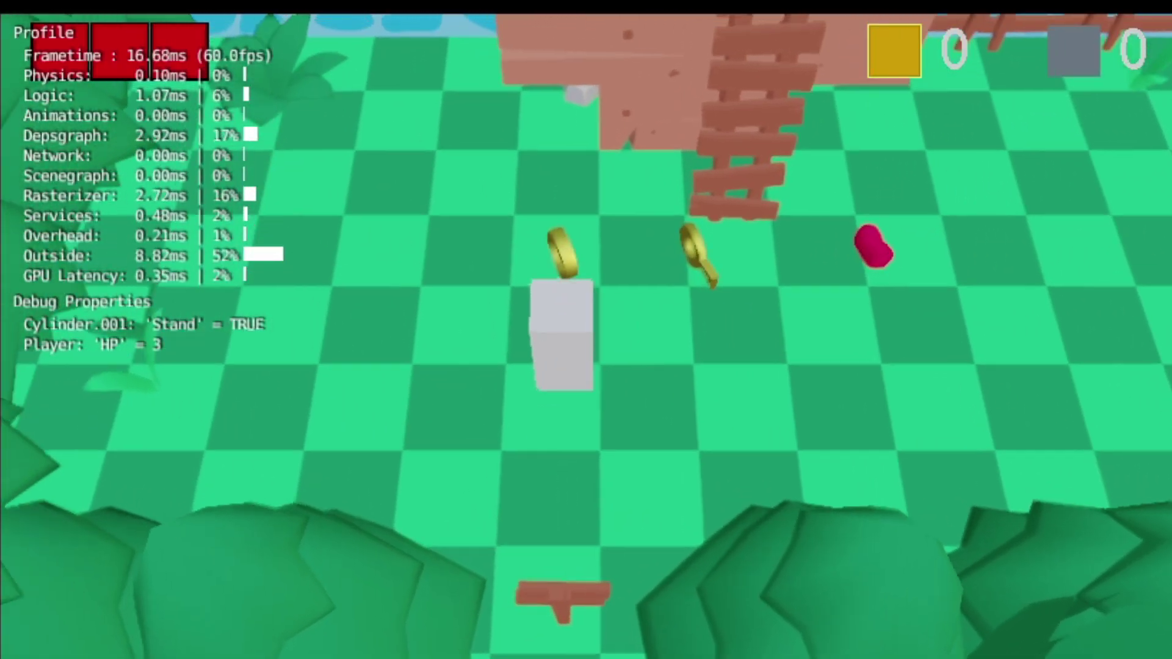
key(w)
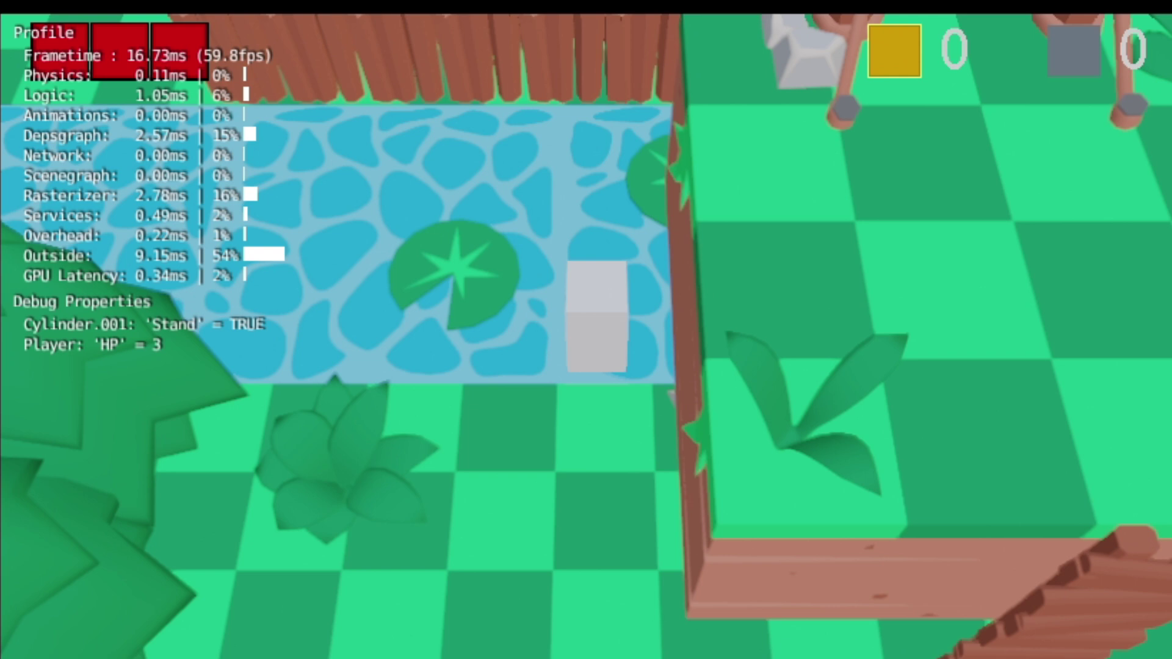
key(s)
key(d)
key(w)
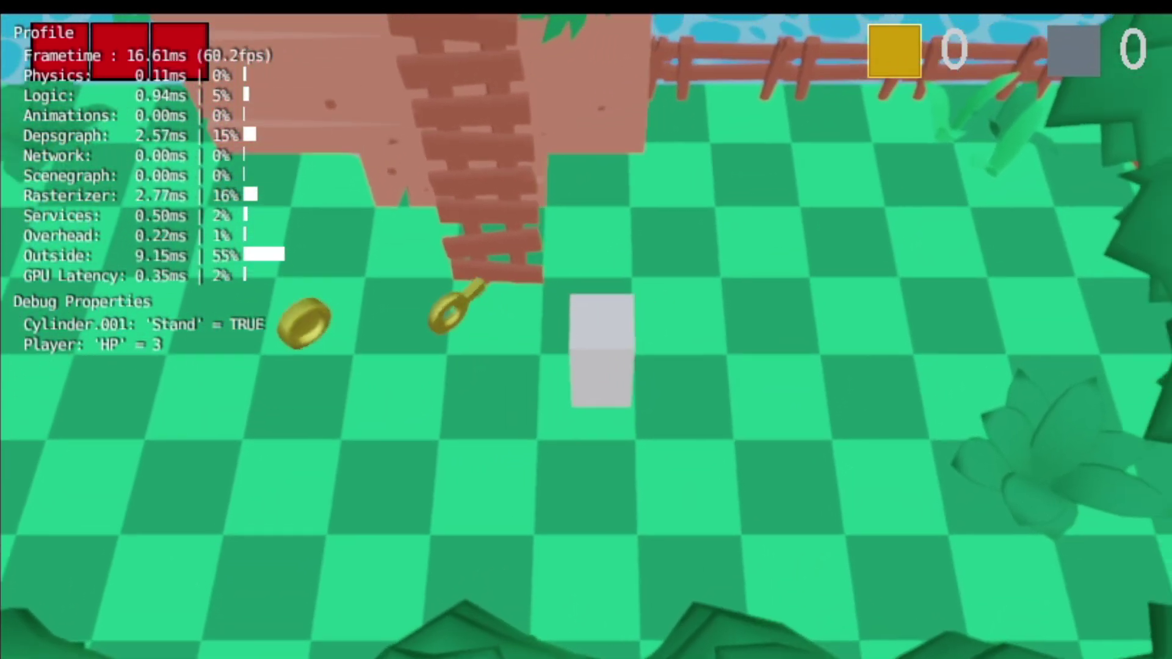
key(a)
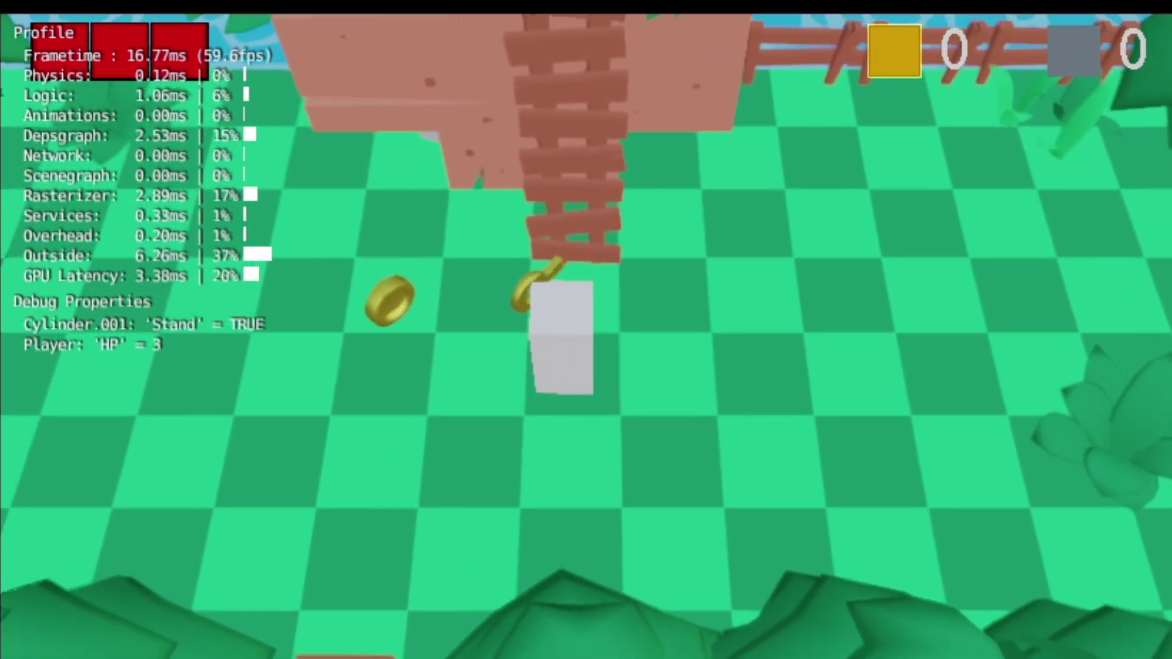
key(s)
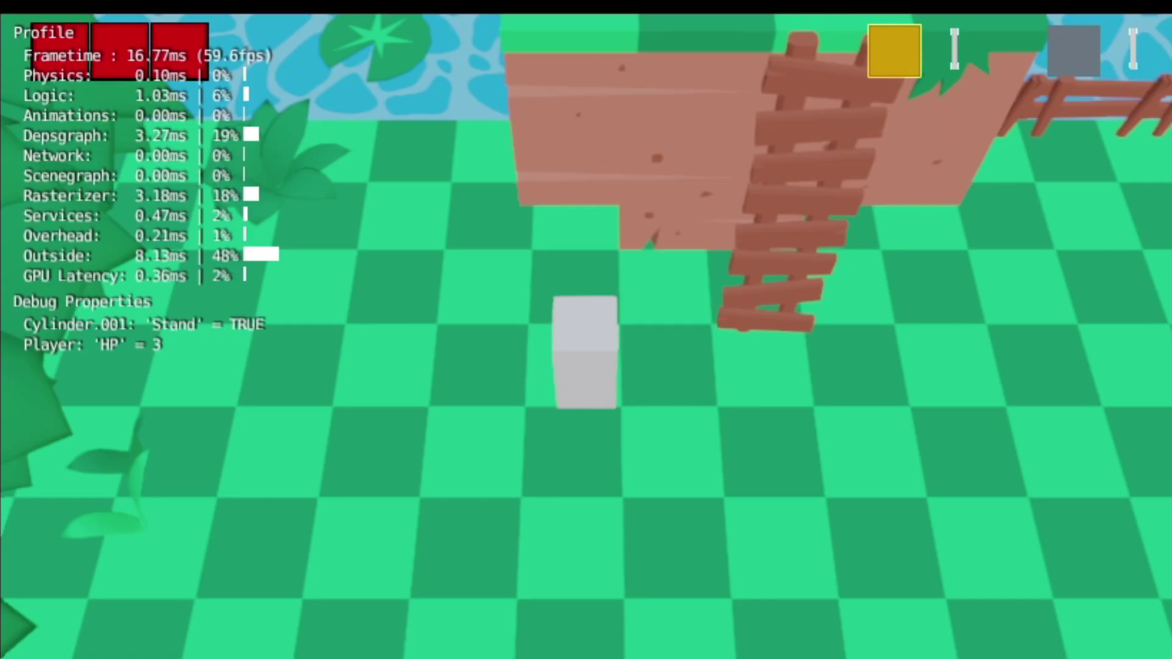
key(Escape)
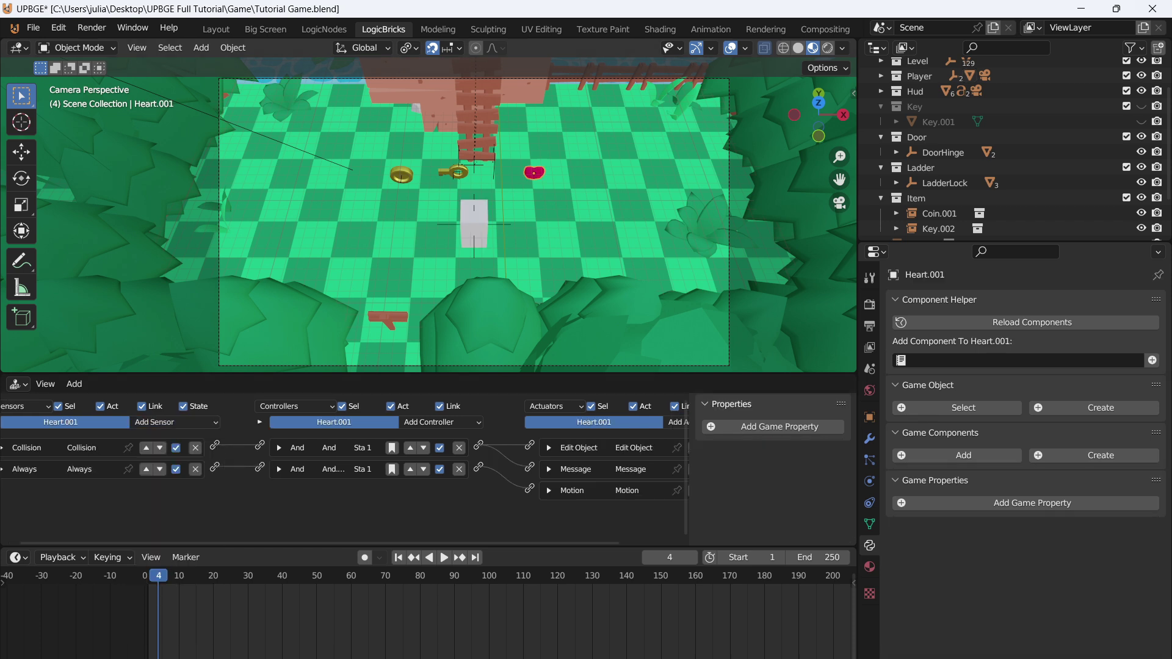
Add a second Always sensor to the heart with true level triggering enabled
click(174, 421)
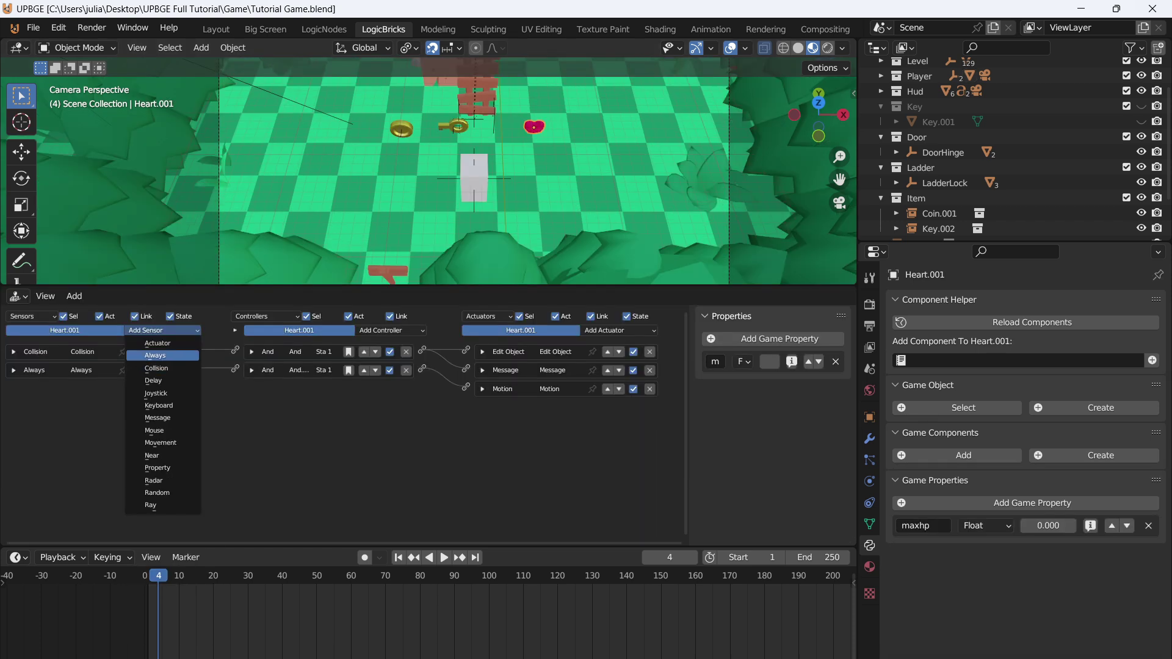
click(160, 355)
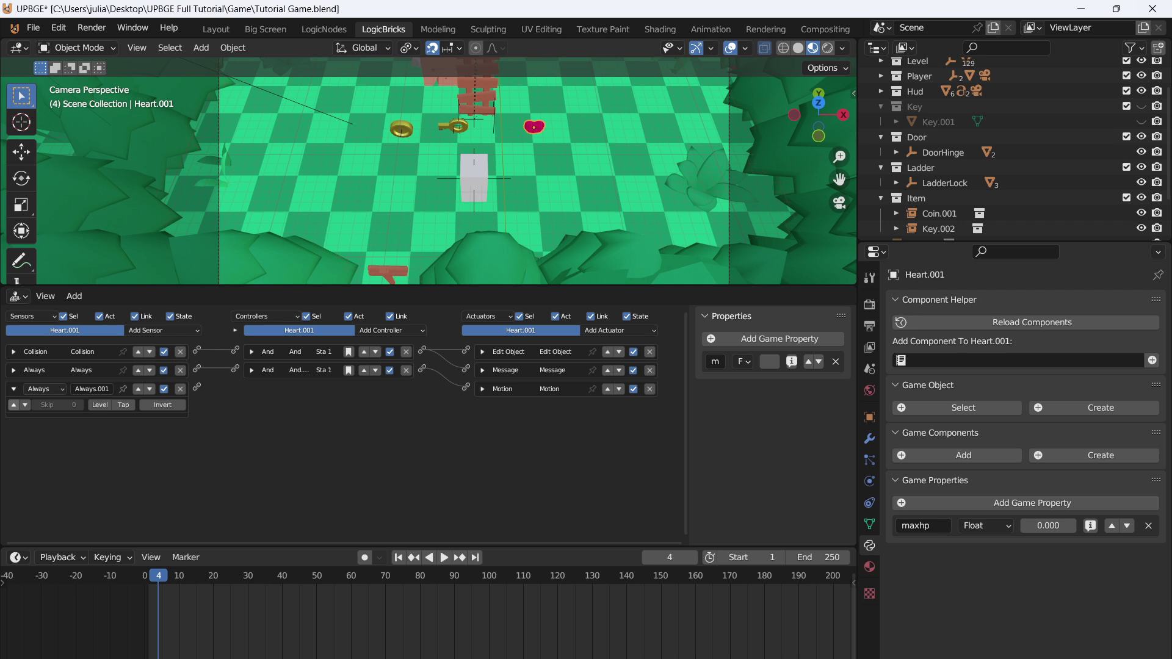
click(13, 404)
Add a Property actuator in Copy mode to the heart and link the new Always sensor to it through an And controller
click(619, 330)
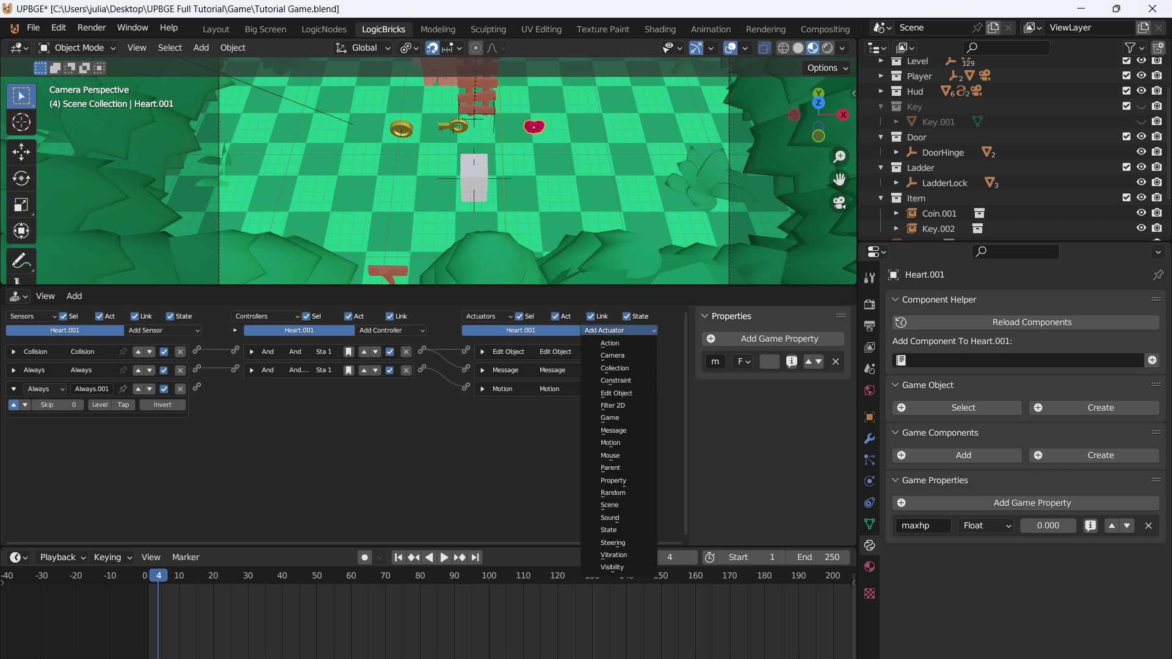
click(616, 486)
click(588, 423)
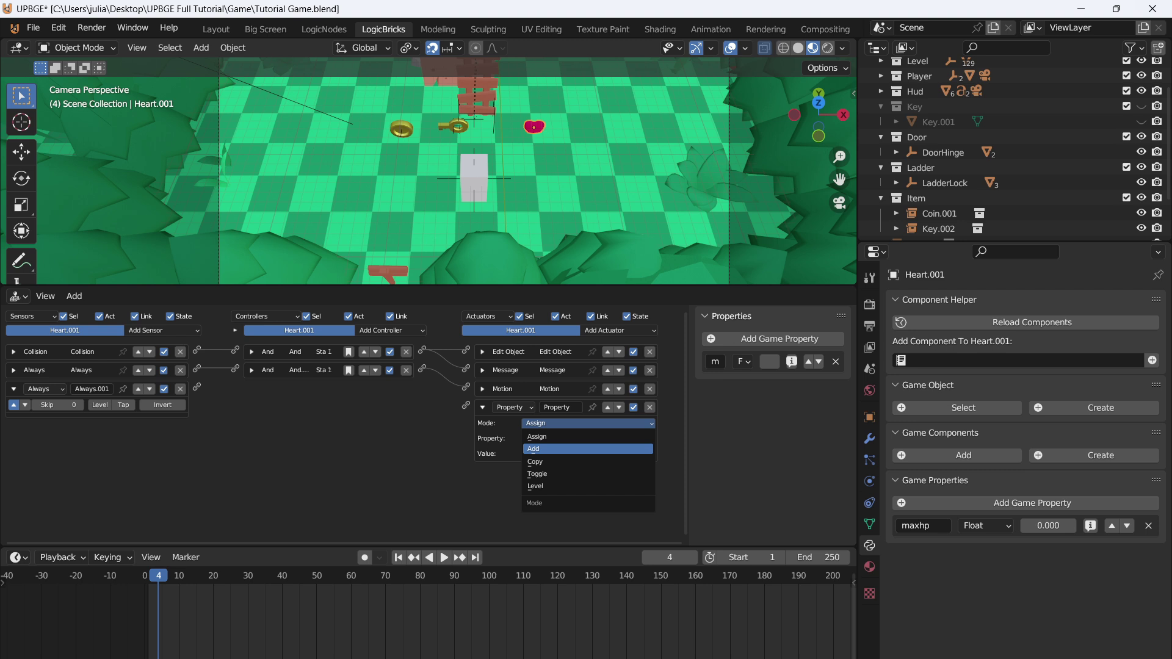
click(586, 461)
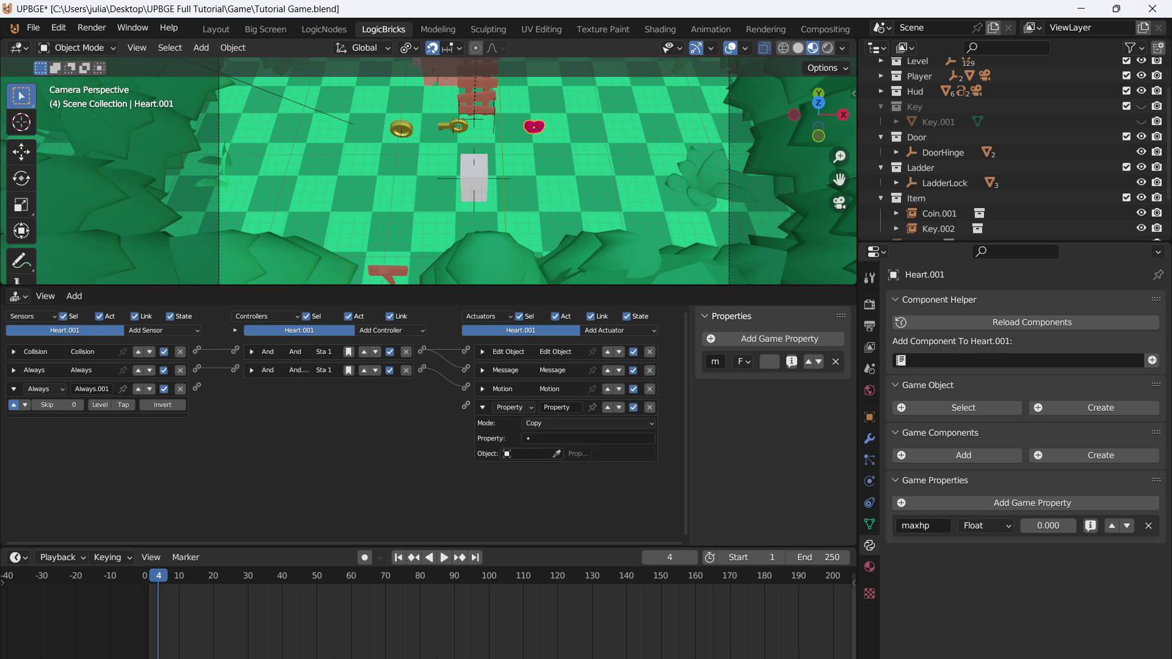
drag(197, 387, 465, 405)
scroll(465, 405, up, 2)
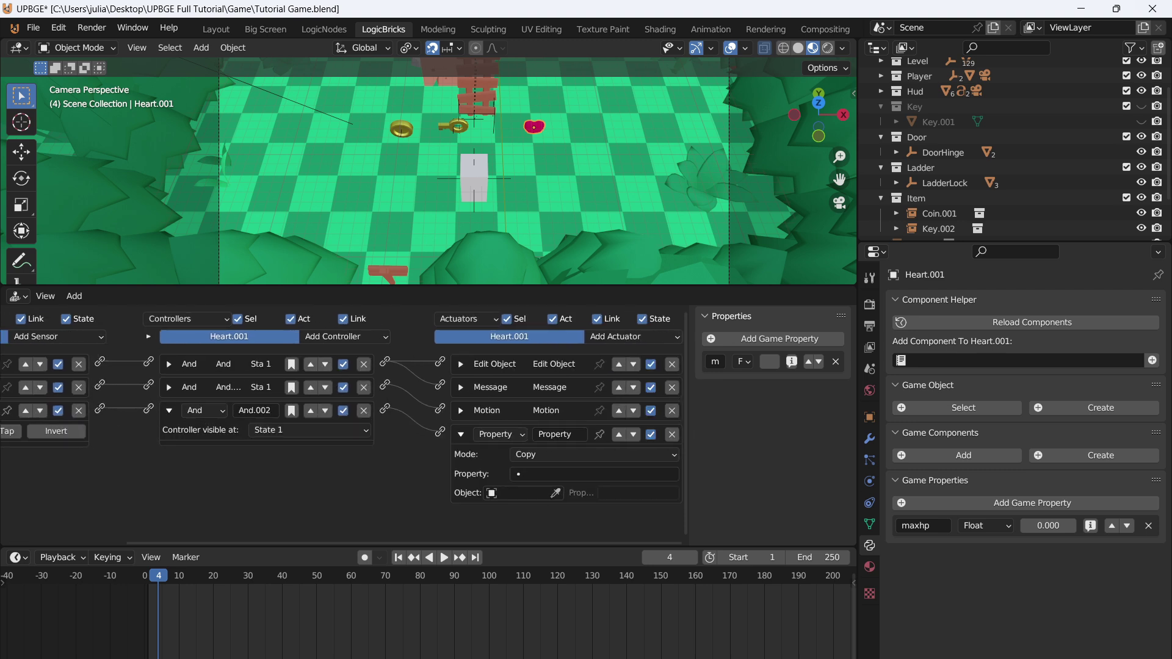
Set the Copy actuator's source to the HP property of the Player object
click(555, 492)
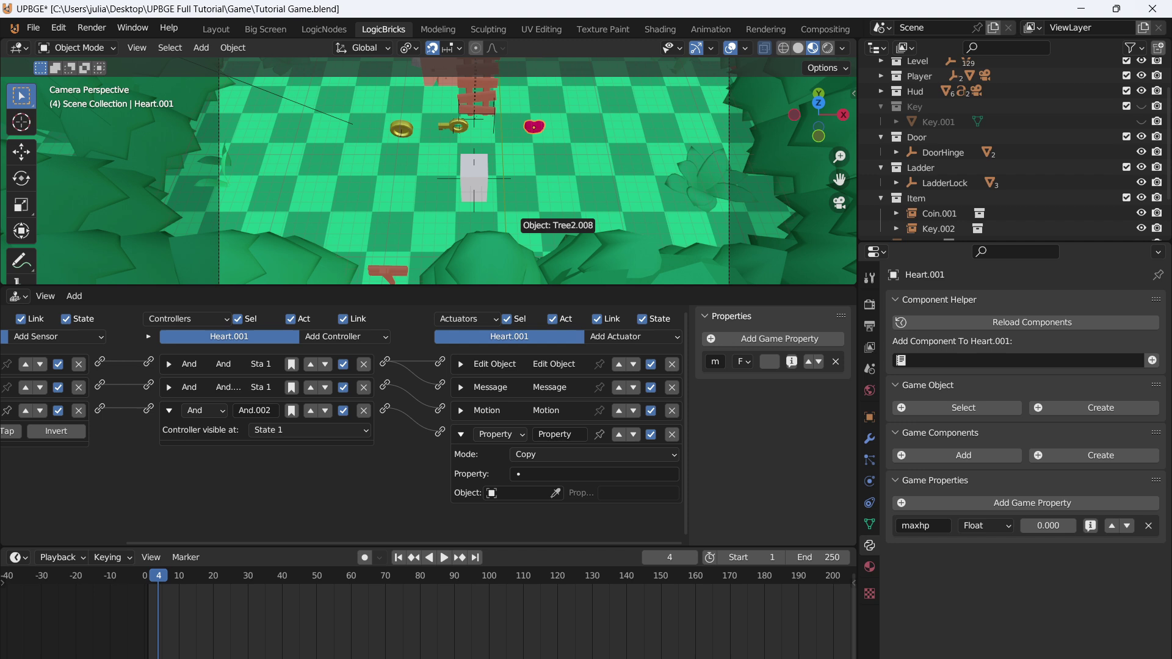
click(475, 160)
click(635, 492)
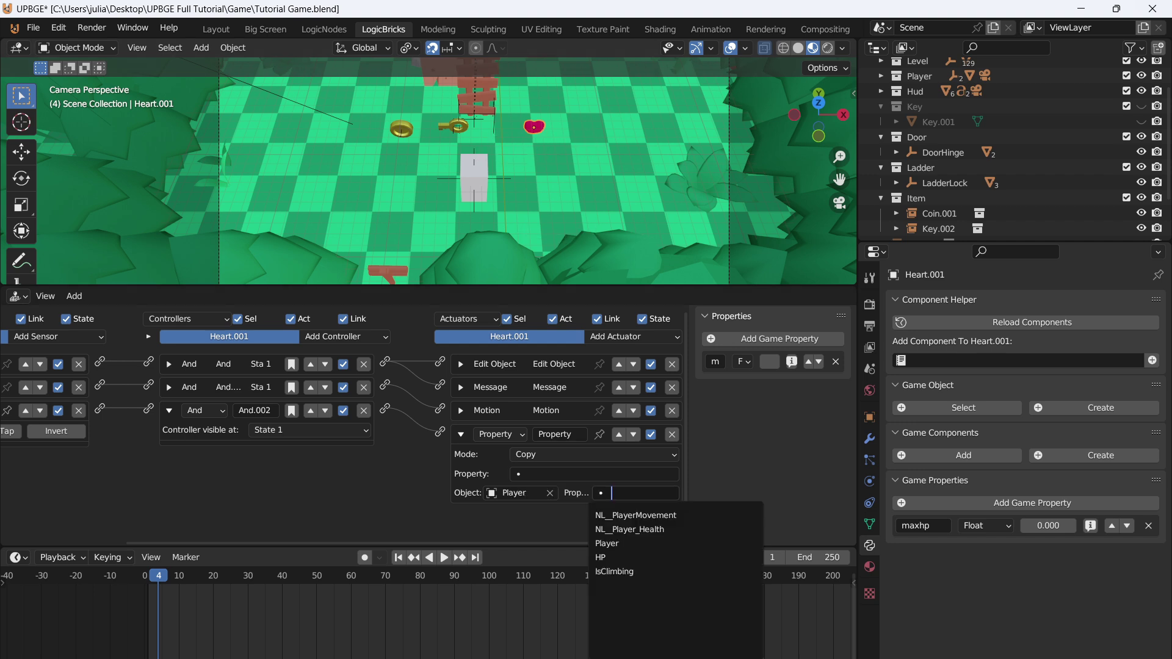
click(604, 557)
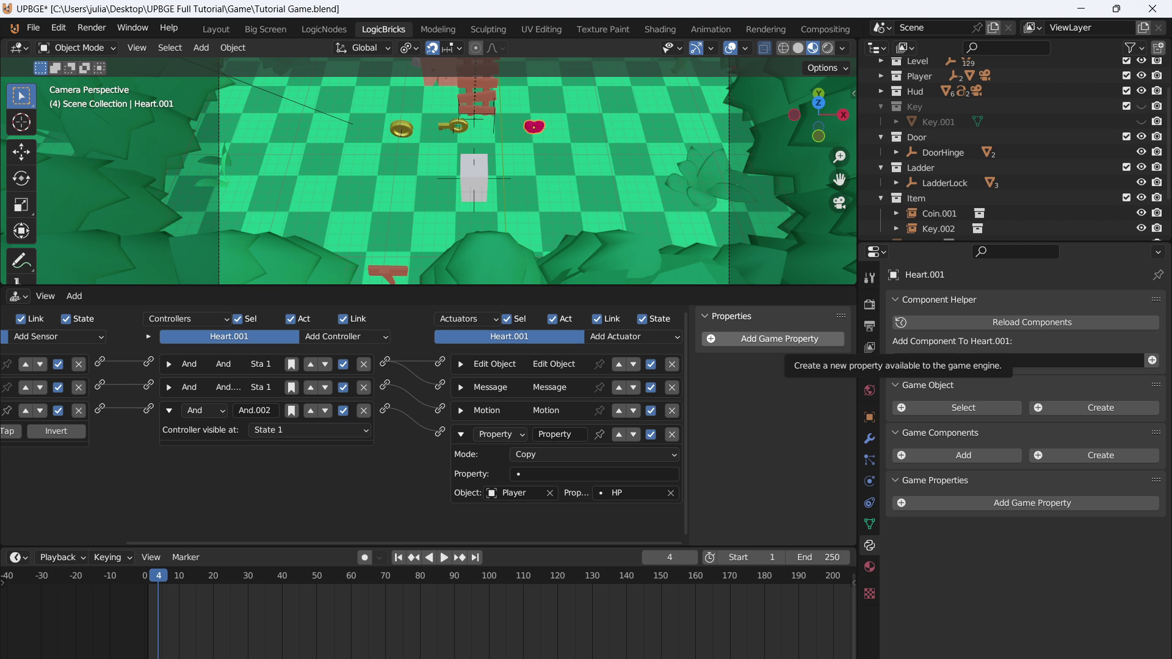
Add an Integer game property named Max HP to the heart
click(773, 339)
click(743, 361)
click(716, 361)
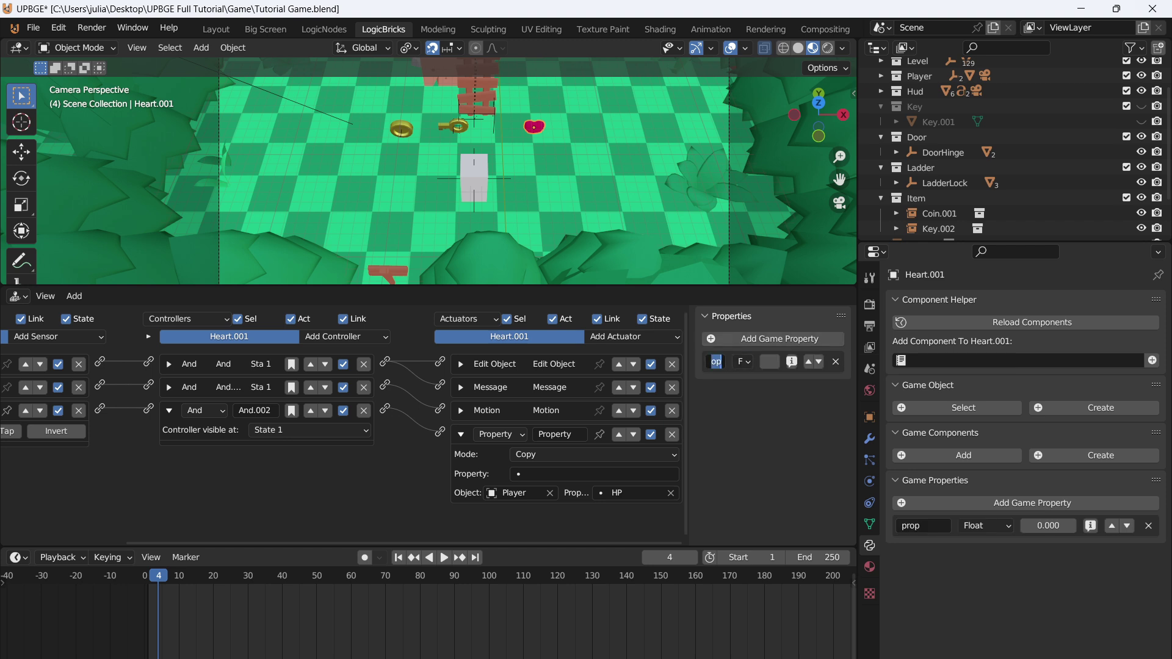
text(Max HP)
key(Return)
click(743, 361)
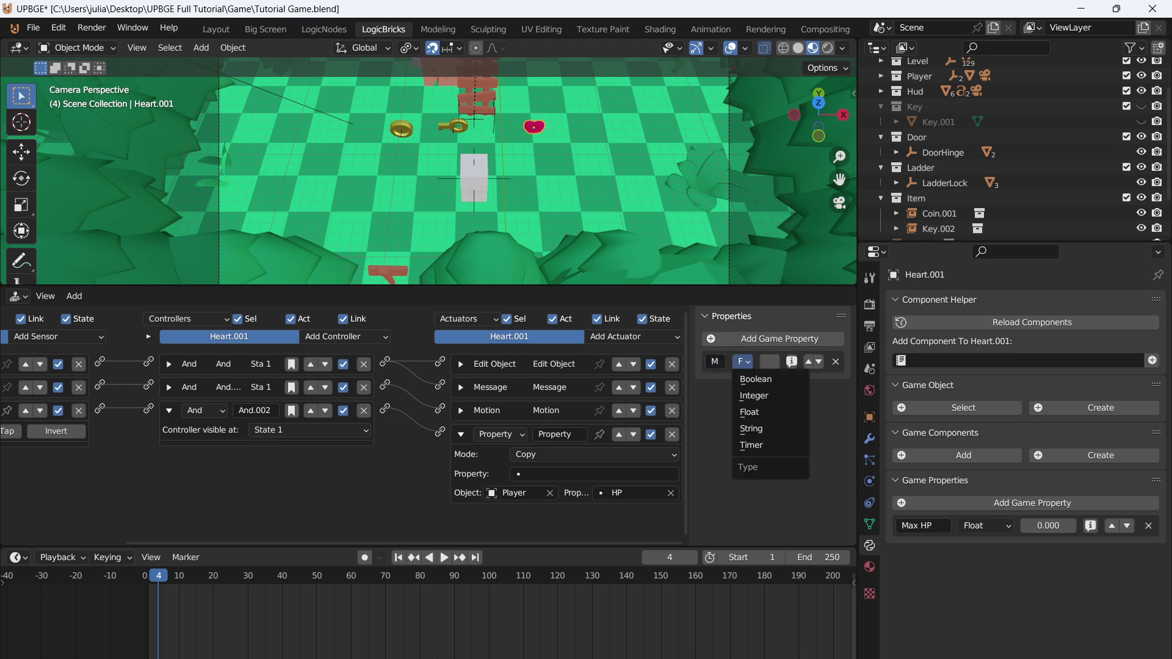
click(754, 395)
Choose Max HP as the property that receives the copied value in the heart's Property actuator
click(586, 474)
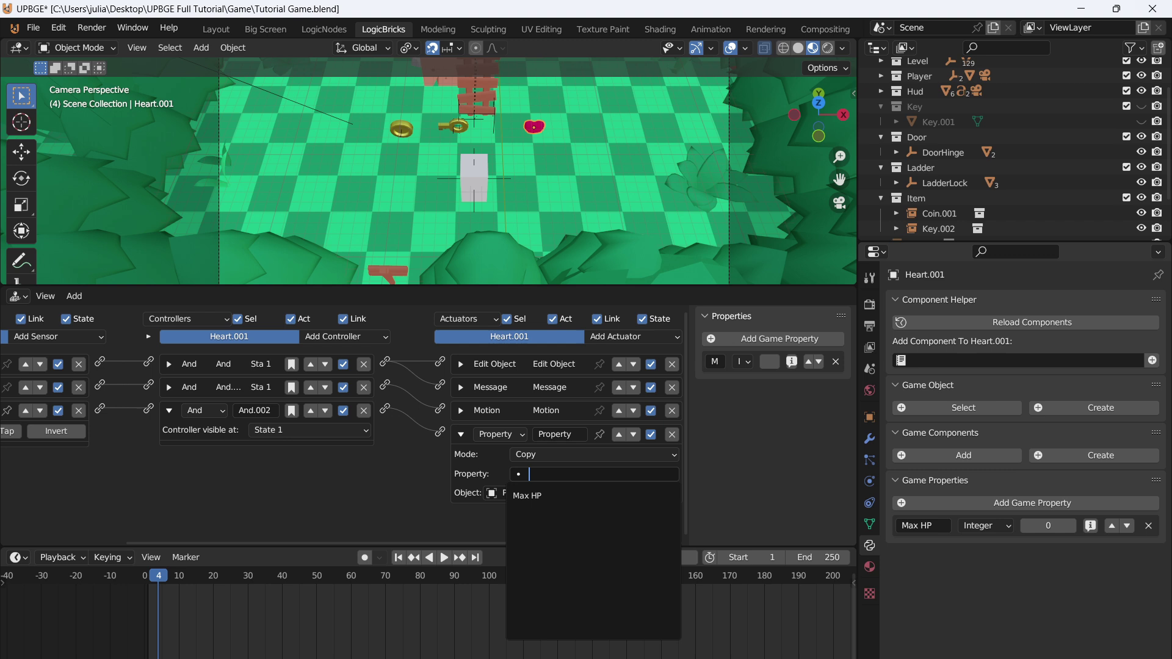
key(Return)
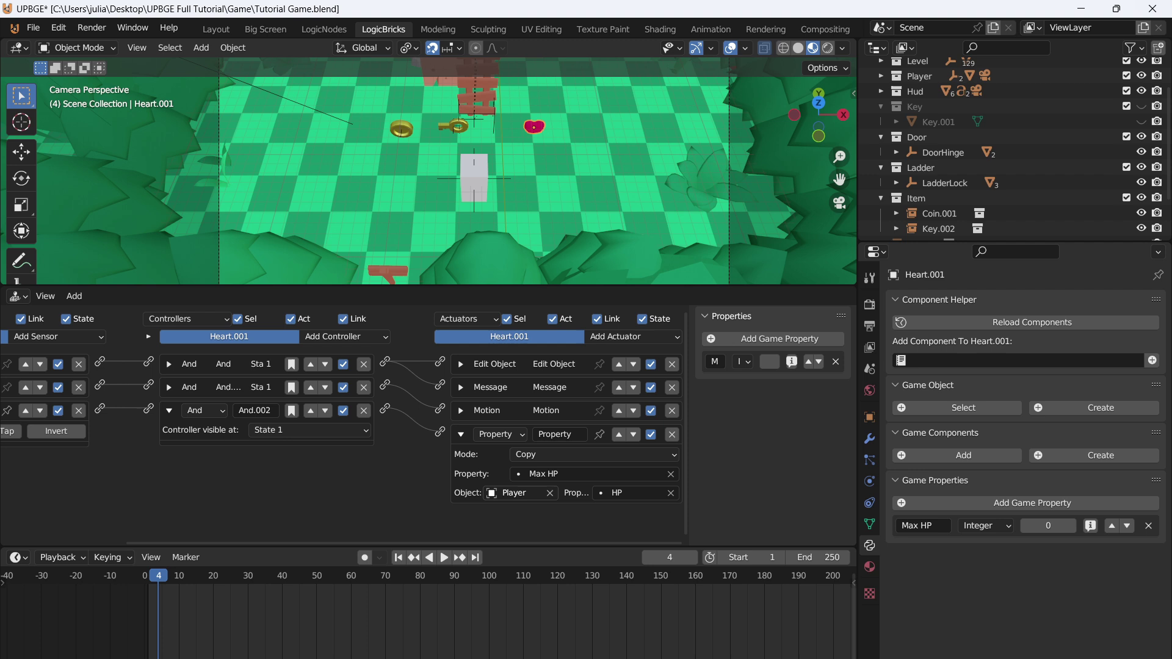
scroll(428, 483, down, 4)
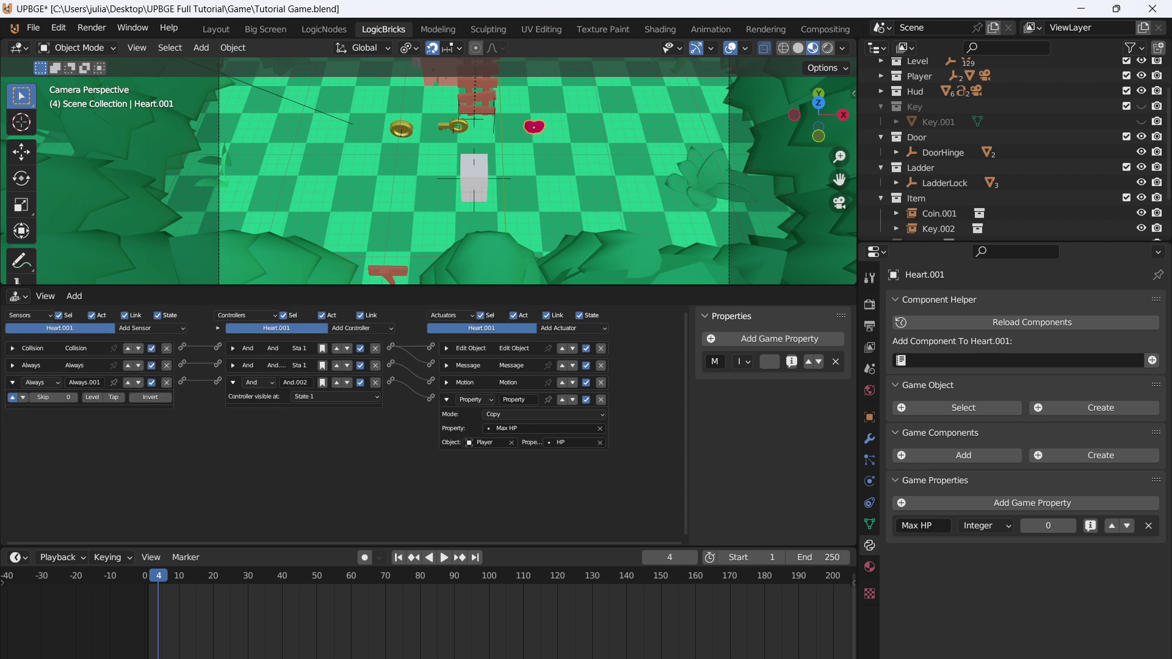
scroll(293, 476, up, 4)
middle_drag(464, 476, 554, 476)
Collapse the heart's Property actuator, its And controller and the second Always sensor
click(609, 434)
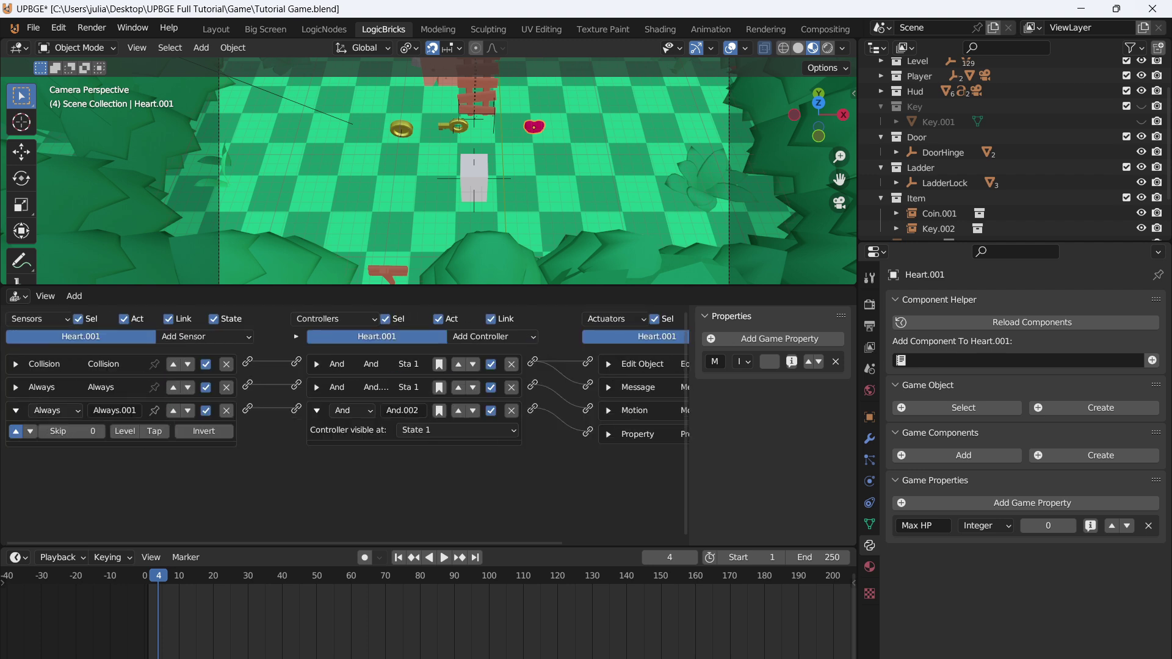
click(316, 411)
middle_drag(305, 427, 306, 427)
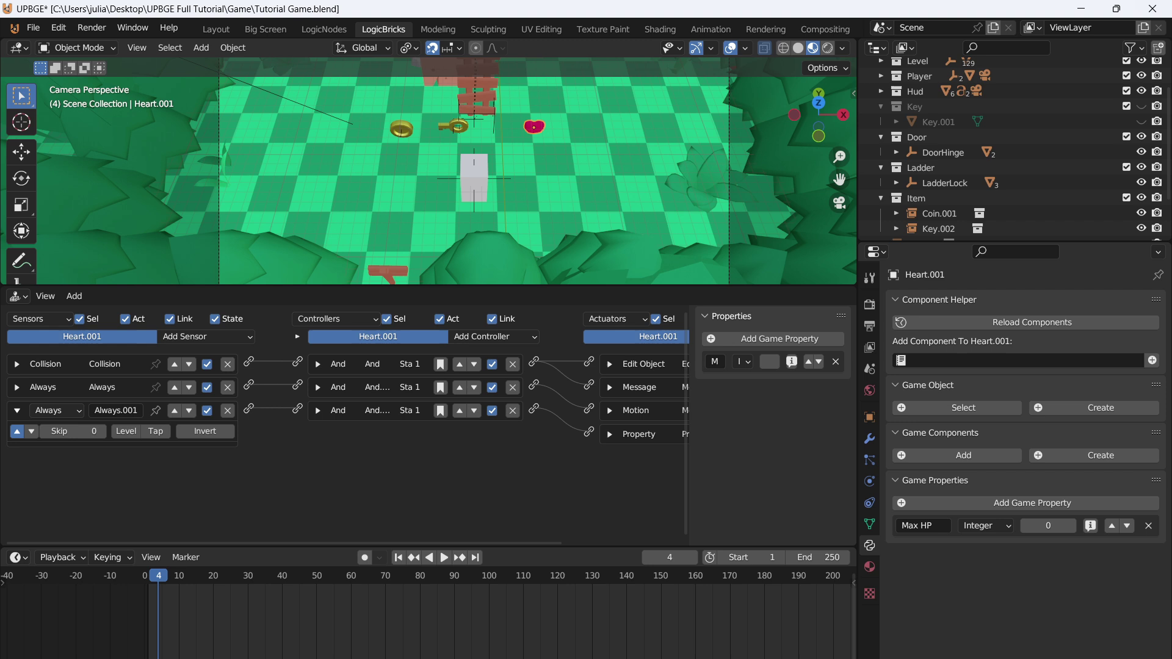
click(16, 410)
Add a Property sensor to the heart for Max HP Less Than 3 and link it to the Collision sensor's And controller
click(206, 337)
click(189, 508)
click(149, 494)
click(98, 520)
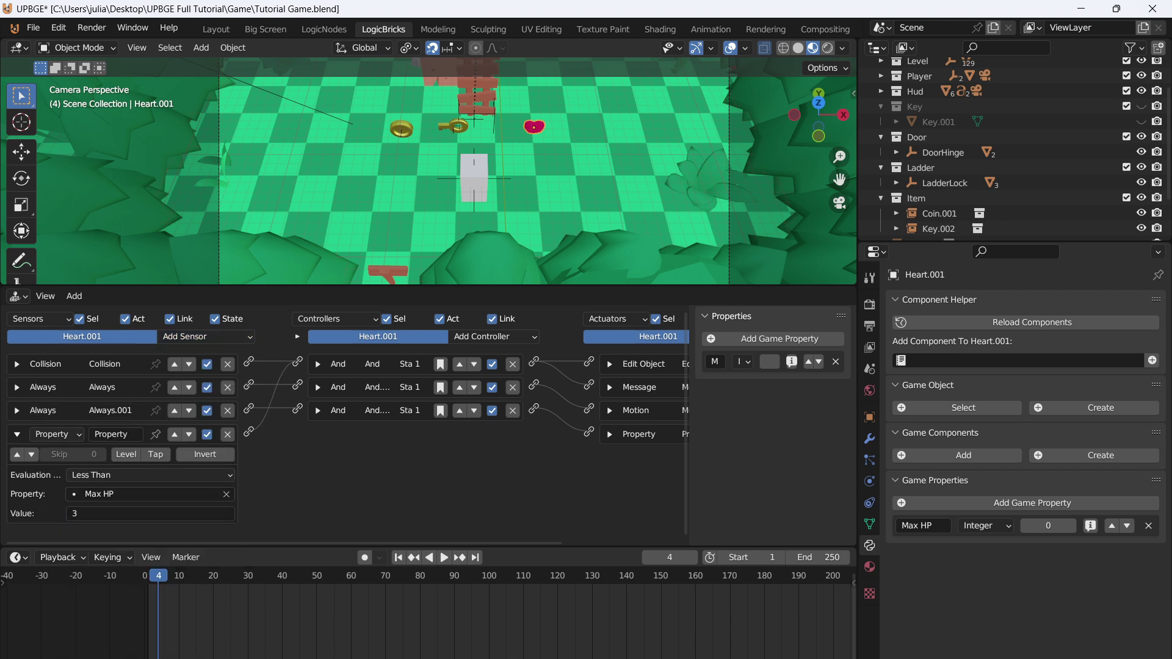
Run the game and walk the player over the key and toward the heart at full health
key(p)
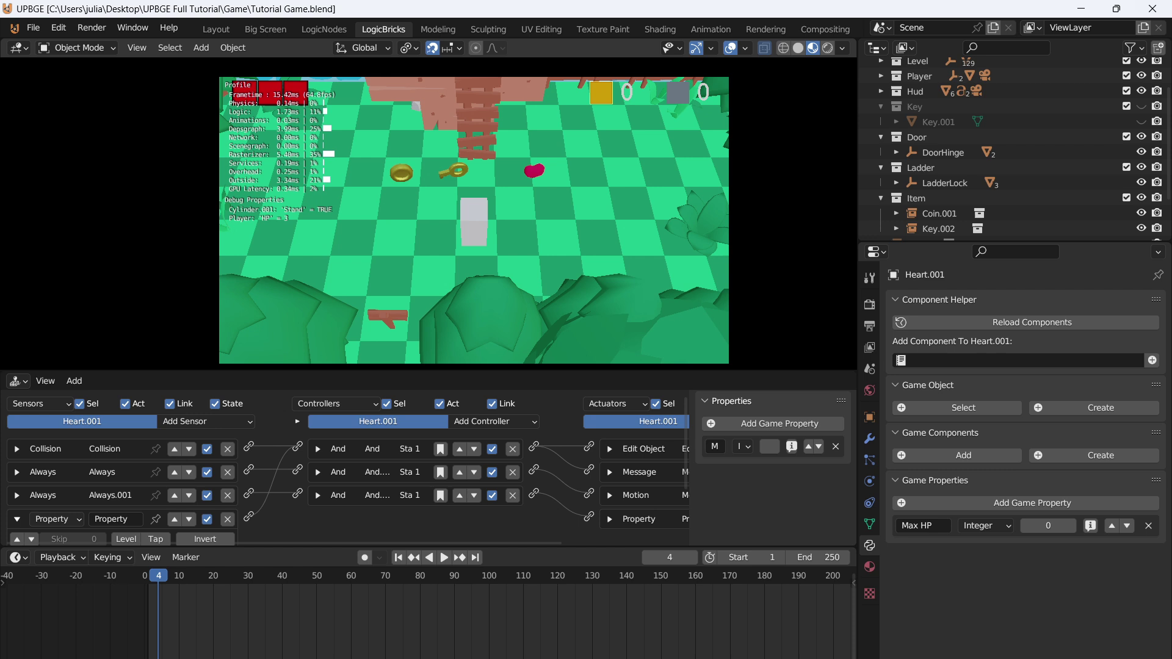
key(w)
key(d)
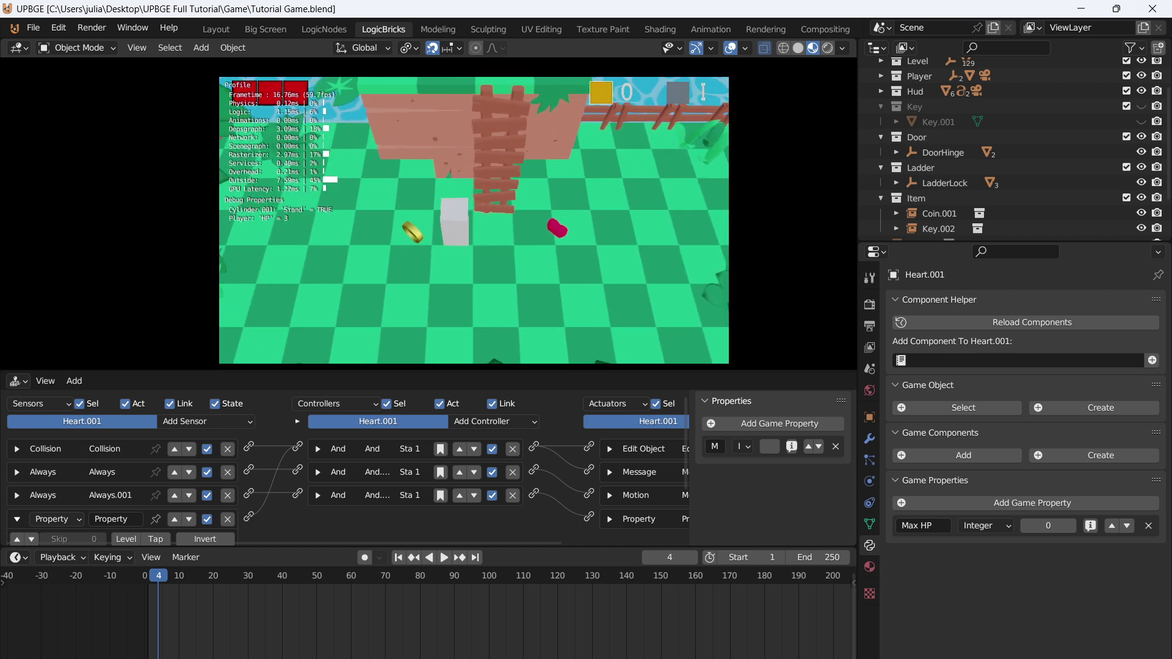
key(w)
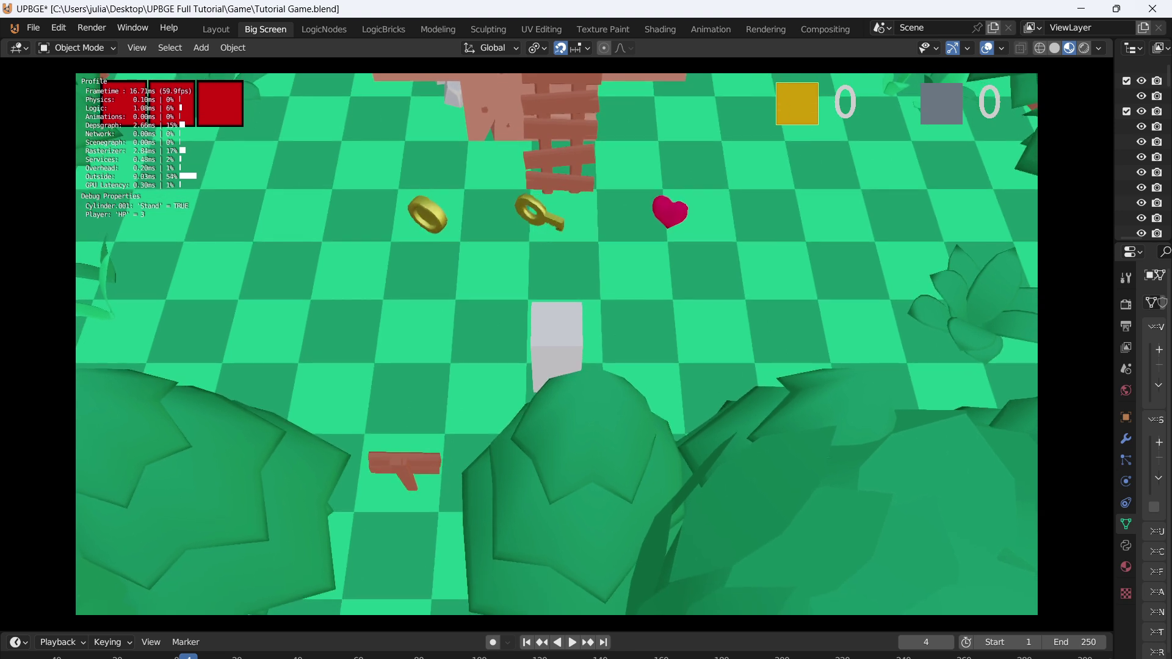
Play-test the pickups in the enlarged game view, collecting the key and coin and approaching the heart at full health, and stop the game
key(w)
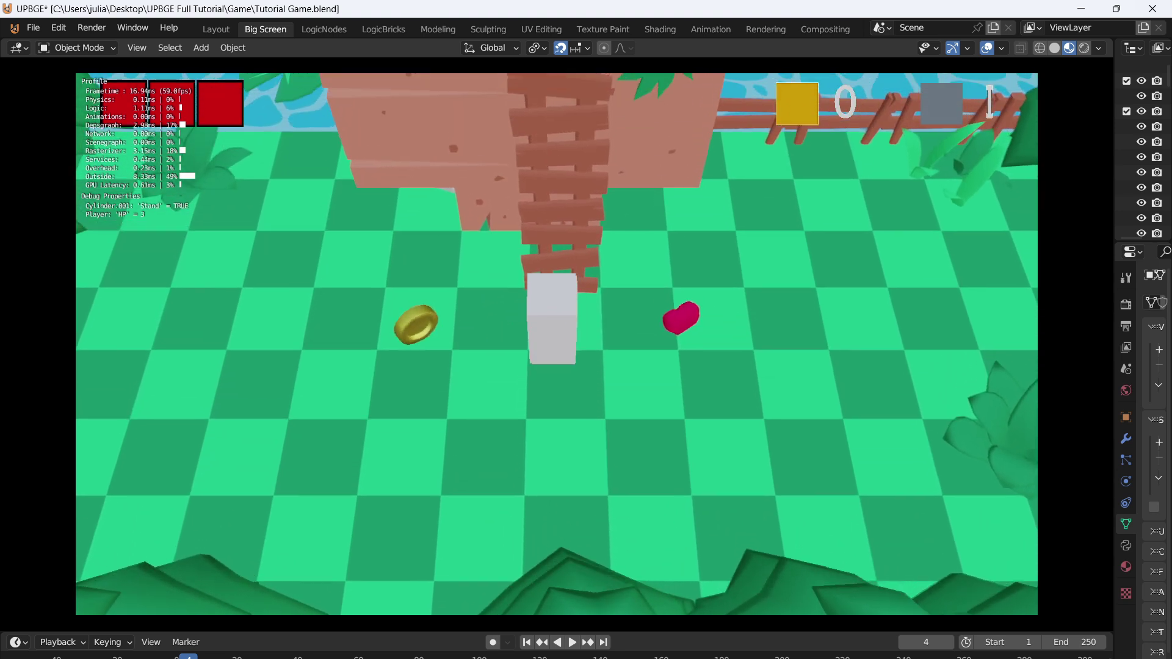
key(a)
key(s)
key(d)
key(w)
key(s)
key(a)
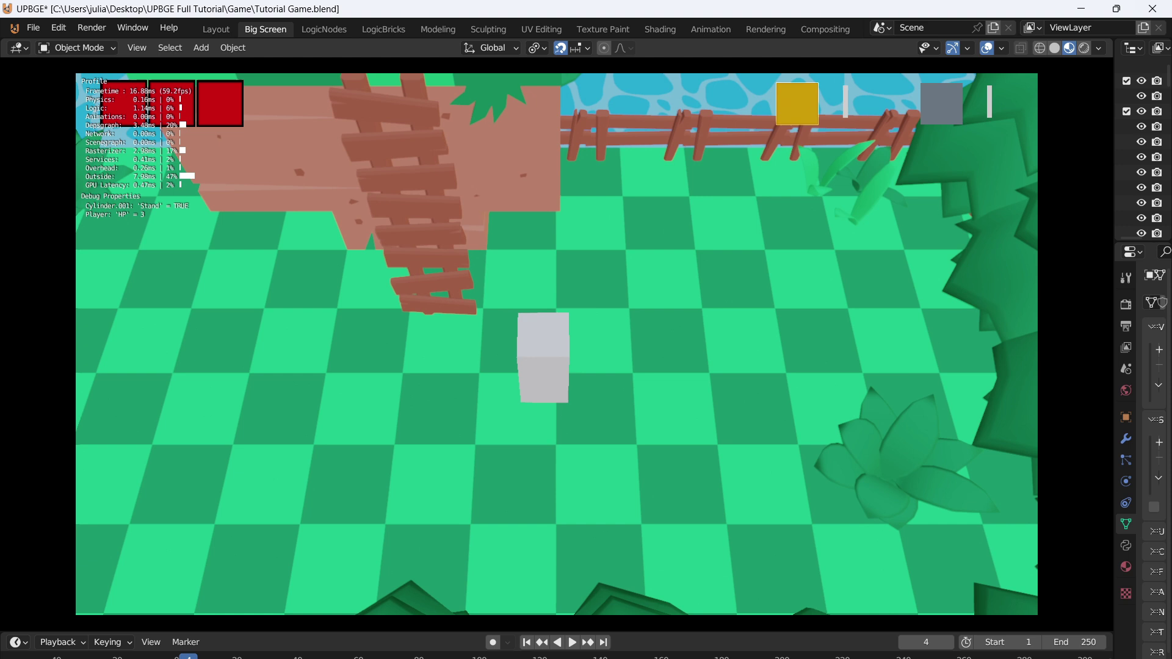
key(w)
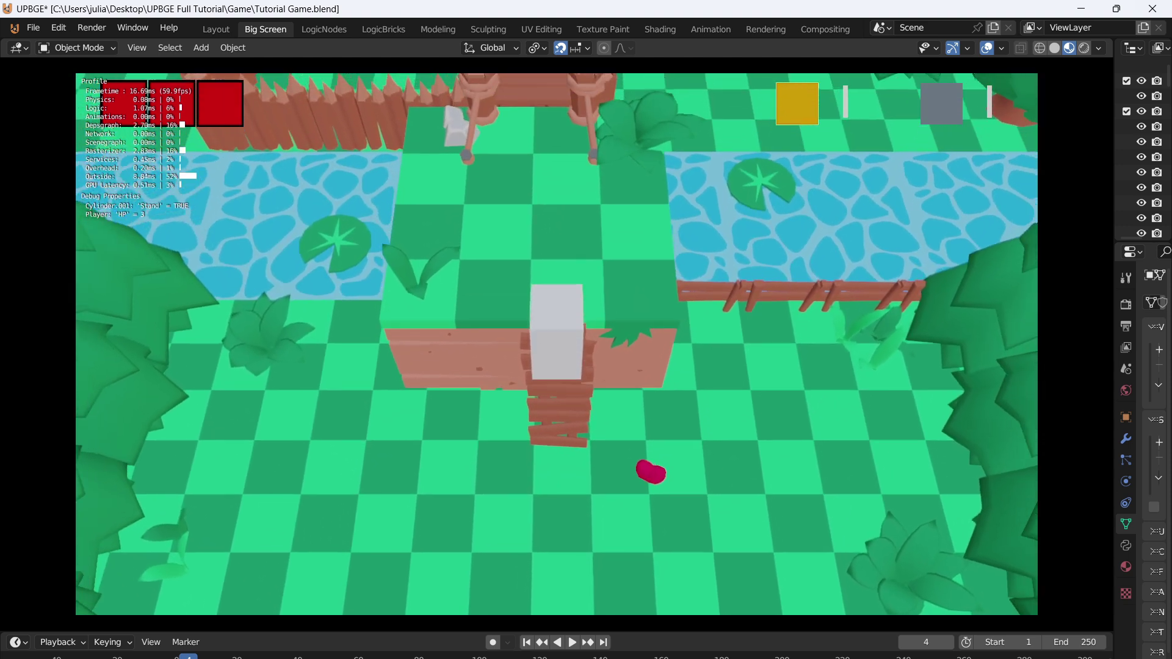
key(Escape)
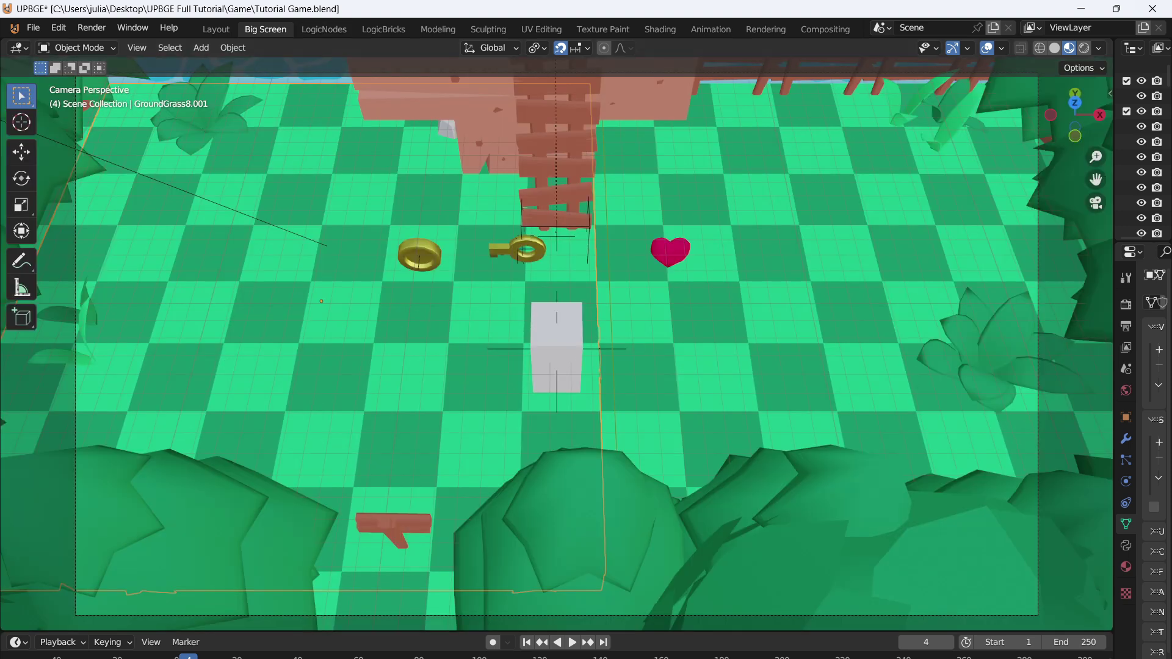
Place the Bee asset in the level beside the heart and scale it uniformly to about 3.621
click(216, 29)
scroll(466, 489, up, 6)
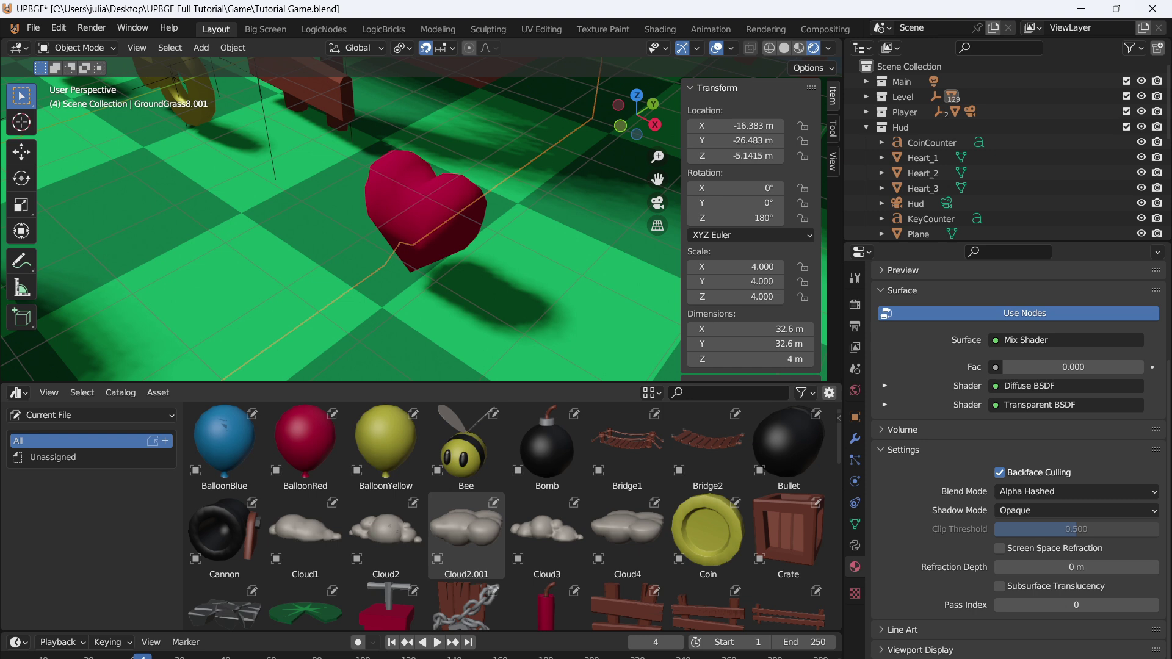
drag(465, 452, 309, 265)
scroll(308, 265, down, 5)
middle_drag(309, 266, 275, 261)
key(s)
click(488, 247)
key(s)
click(716, 297)
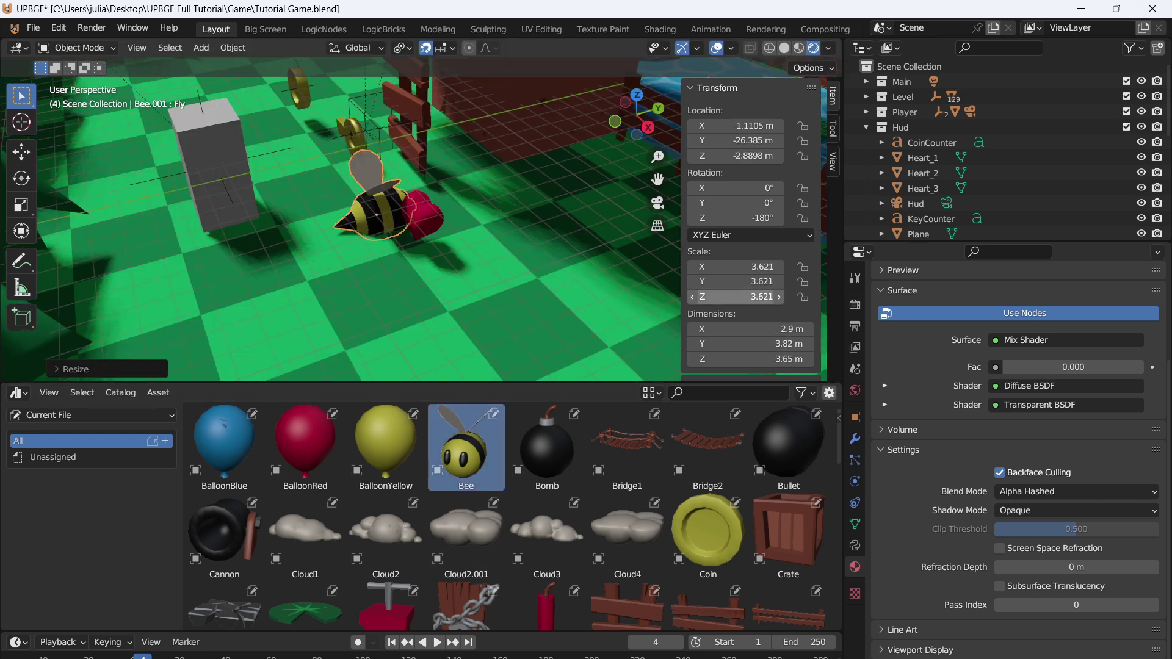
Raise the bee along the Z axis above the ground near the player
scroll(488, 244, down, 3)
middle_drag(476, 244, 662, 242)
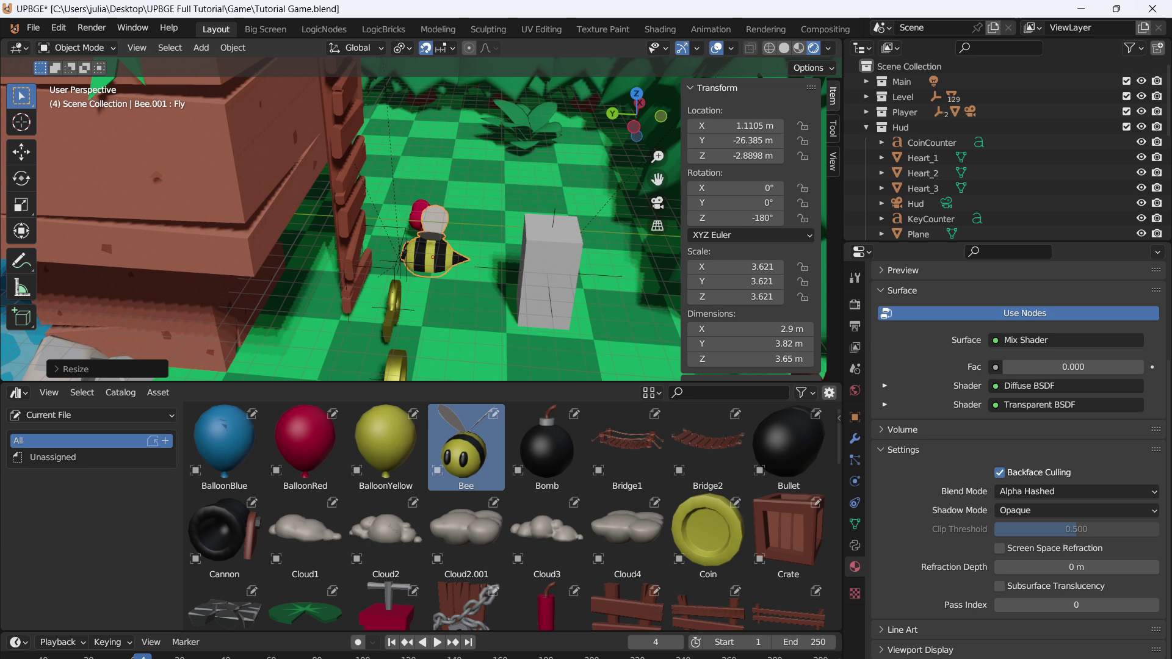
scroll(662, 242, down, 4)
scroll(662, 242, up, 10)
click(833, 161)
key(g)
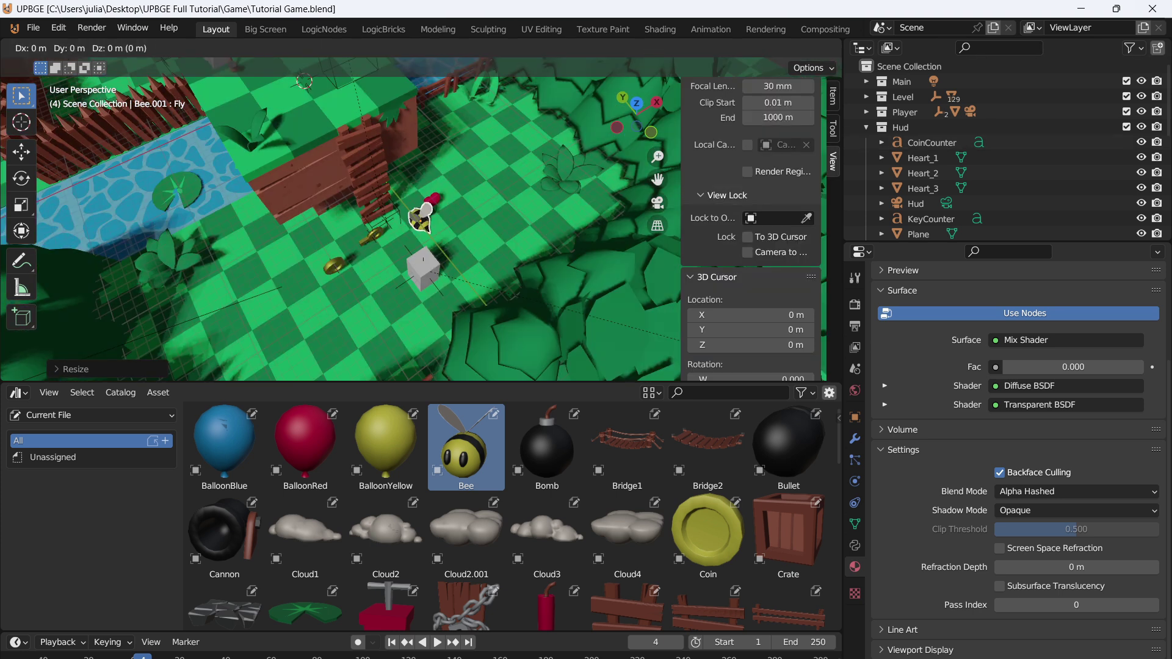
key(z)
click(421, 116)
Move the bee along Y to about 0.6 m over the wooden bridge and along Z to about 17.1 m
middle_drag(422, 183, 452, 208)
scroll(500, 189, down, 3)
key(g)
key(y)
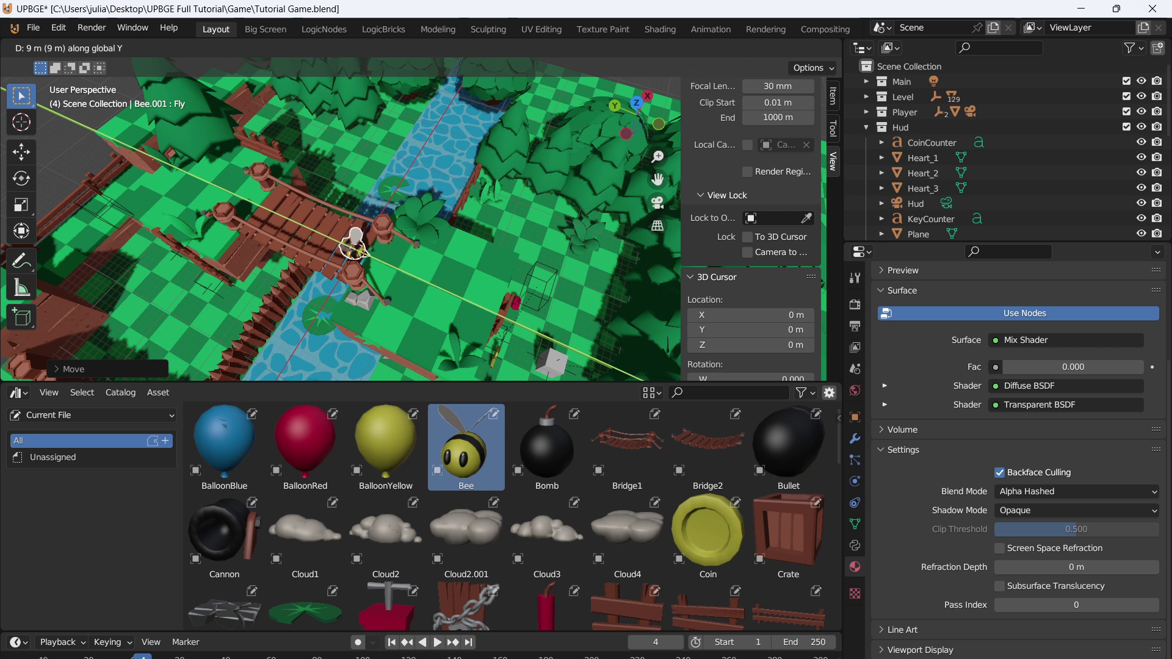
click(330, 153)
middle_drag(330, 152, 360, 95)
key(g)
key(z)
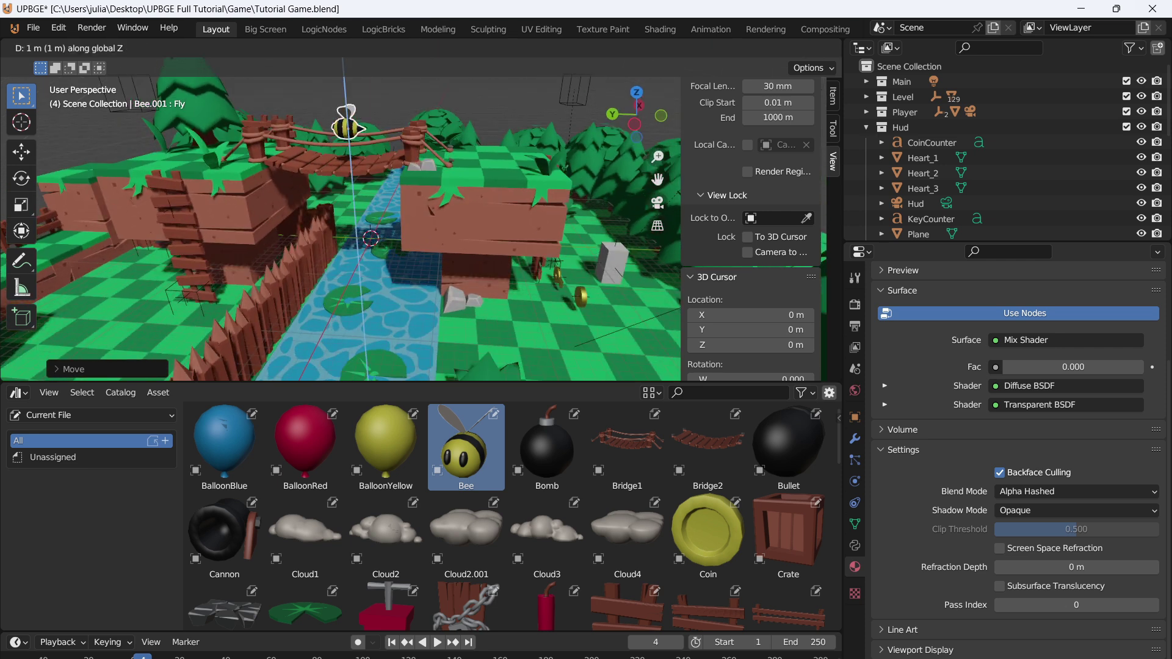
click(359, 79)
Rotate the bee 90° about the Z axis and save the file
text(r)
middle_drag(391, 183, 451, 244)
text(z90)
click(453, 179)
key(ctrl+s)
scroll(475, 264, down, 2)
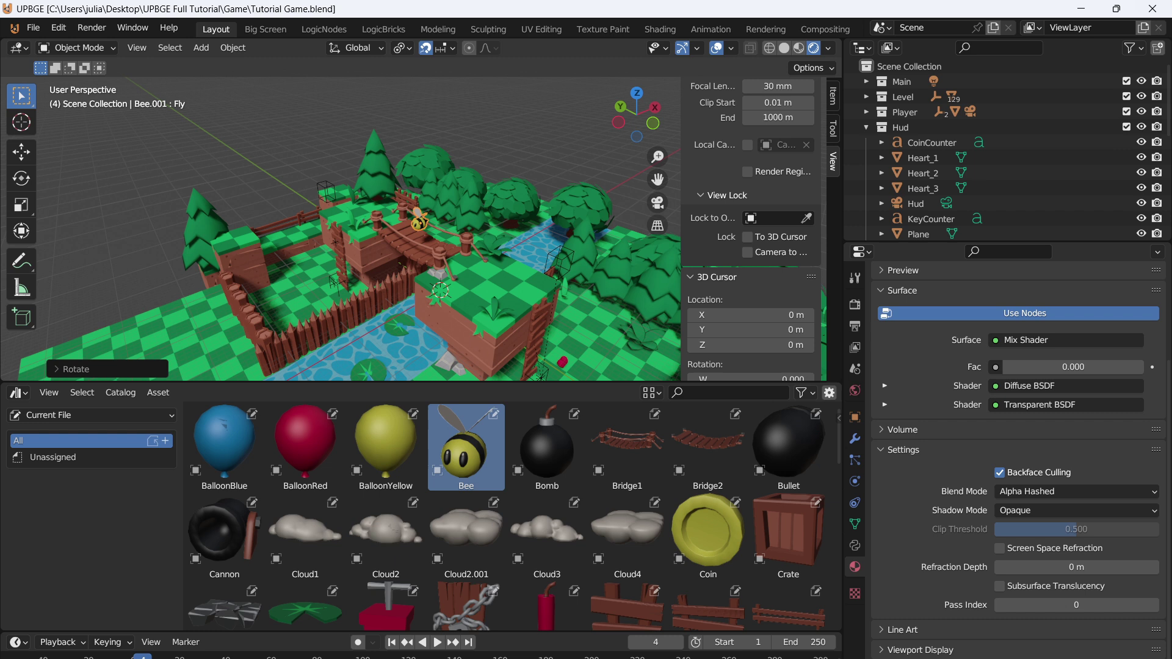
Snap the 3D cursor to the bee above the bridge
scroll(421, 229, up, 2)
middle_drag(421, 228, 382, 249)
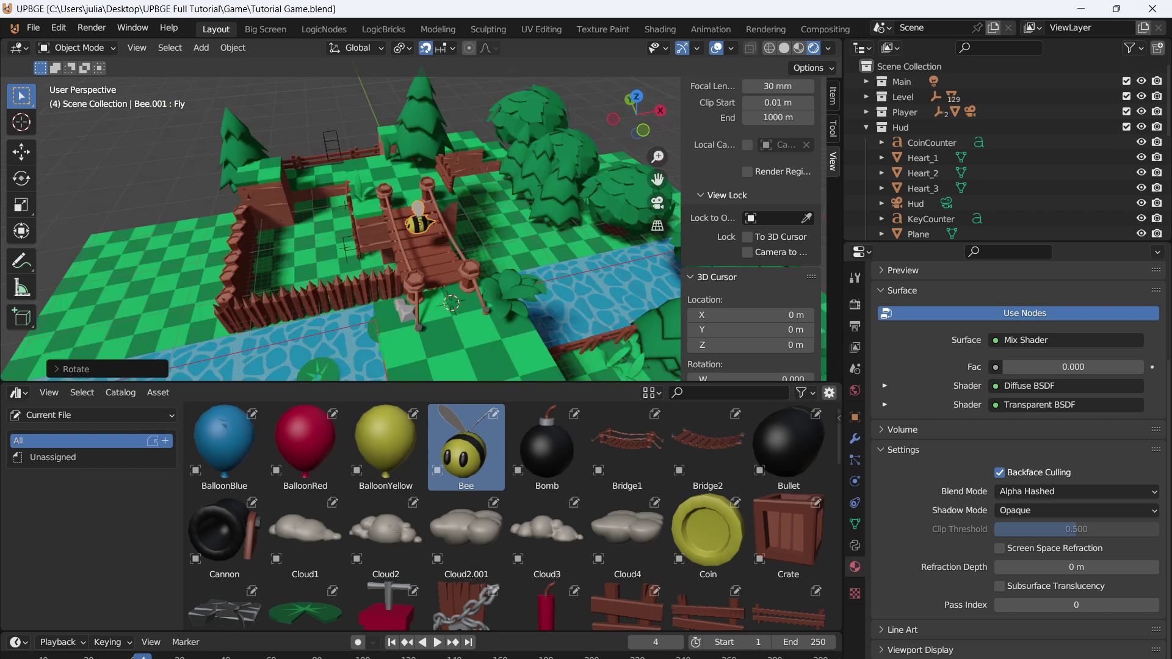
middle_drag(391, 244, 435, 198)
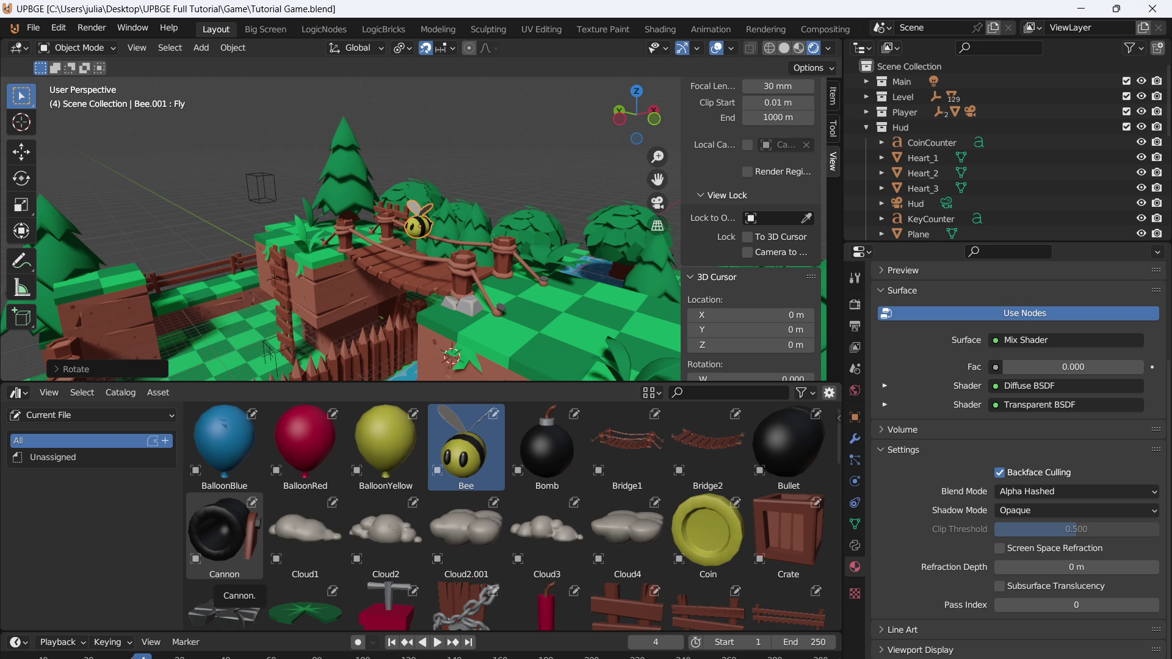
middle_drag(512, 205, 452, 210)
scroll(452, 211, up, 2)
key(shift+s)
click(464, 274)
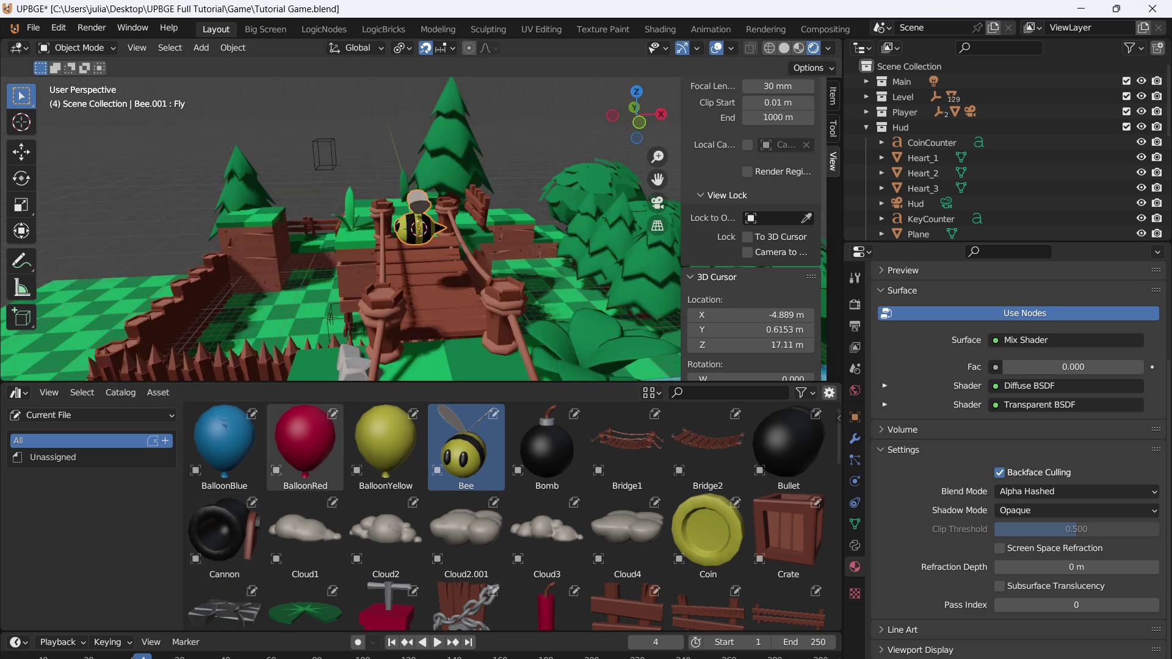
Add an empty at the 3D cursor and move it along X to the bee's head side, beyond the bridge
key(shift+a)
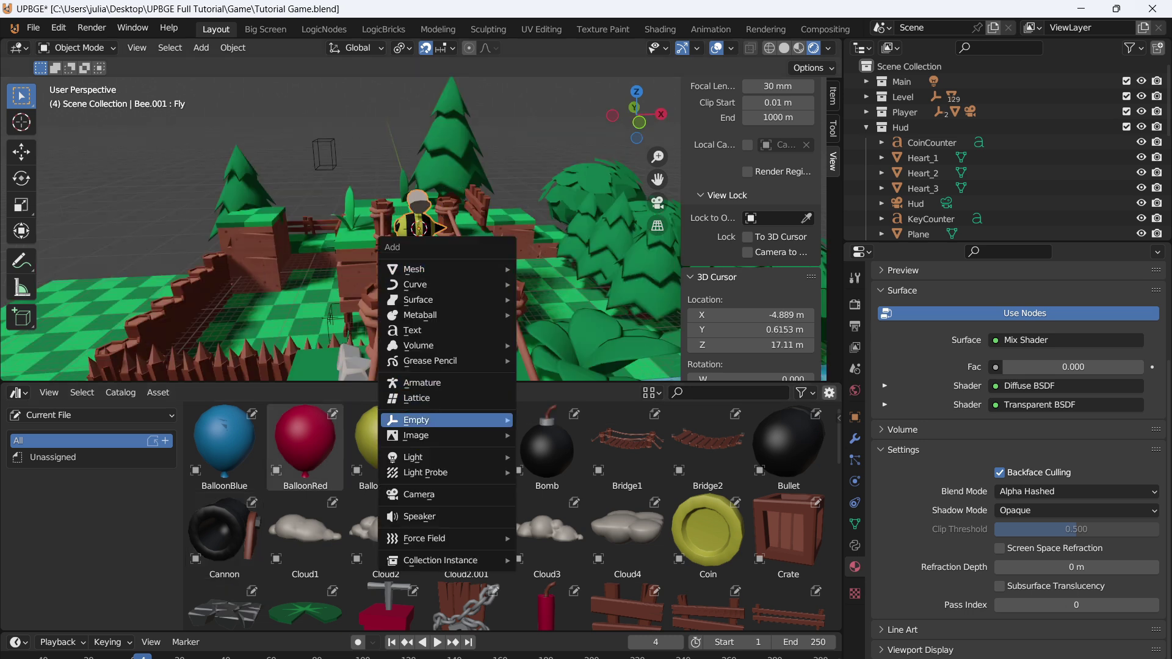
mouse_move(446, 420)
click(549, 419)
key(g)
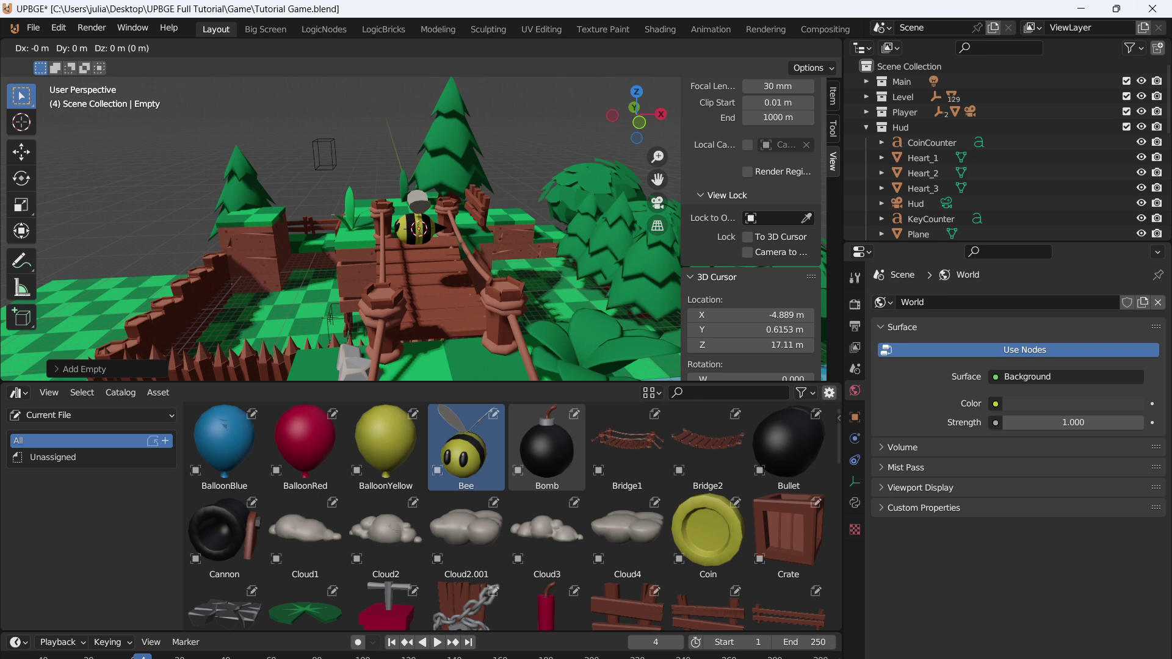
key(x)
click(357, 291)
Move the empty into a new collection named Bee and rename the empty Bee Point
key(m)
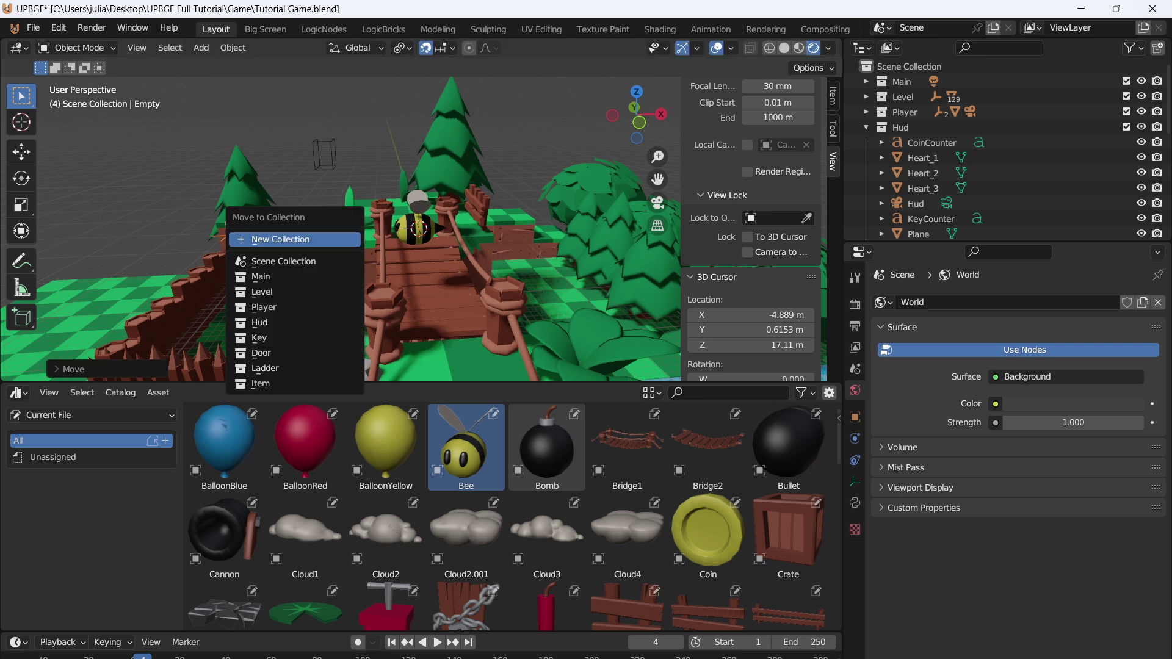
click(281, 238)
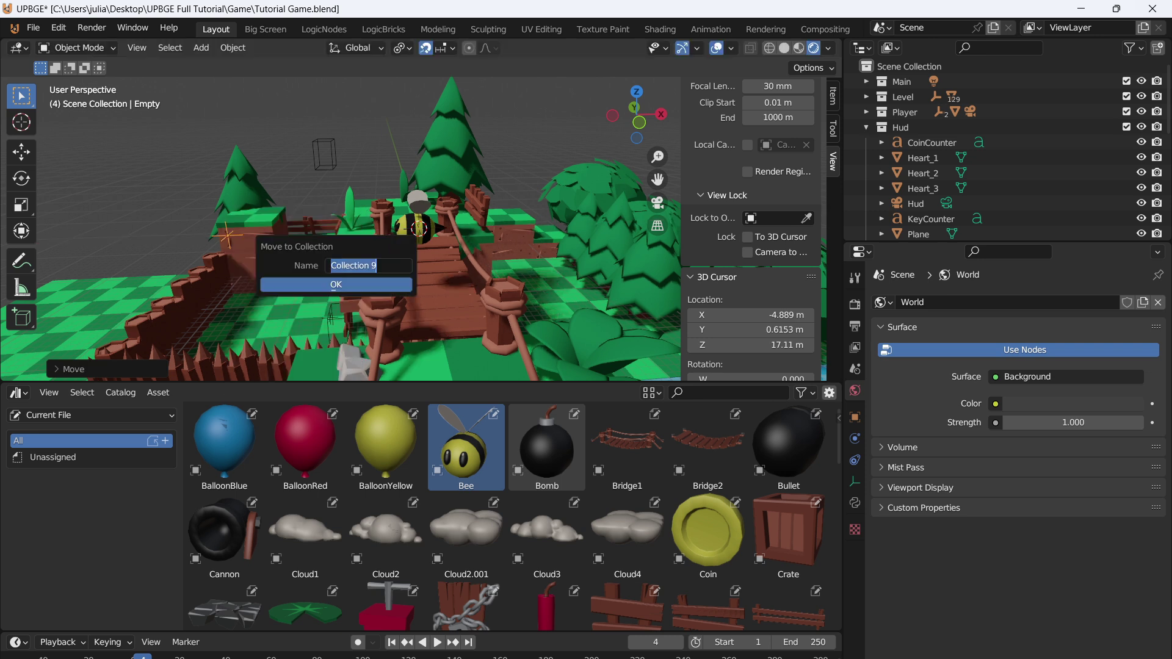
text(Bee)
key(Return)
key(Return)
key(F2)
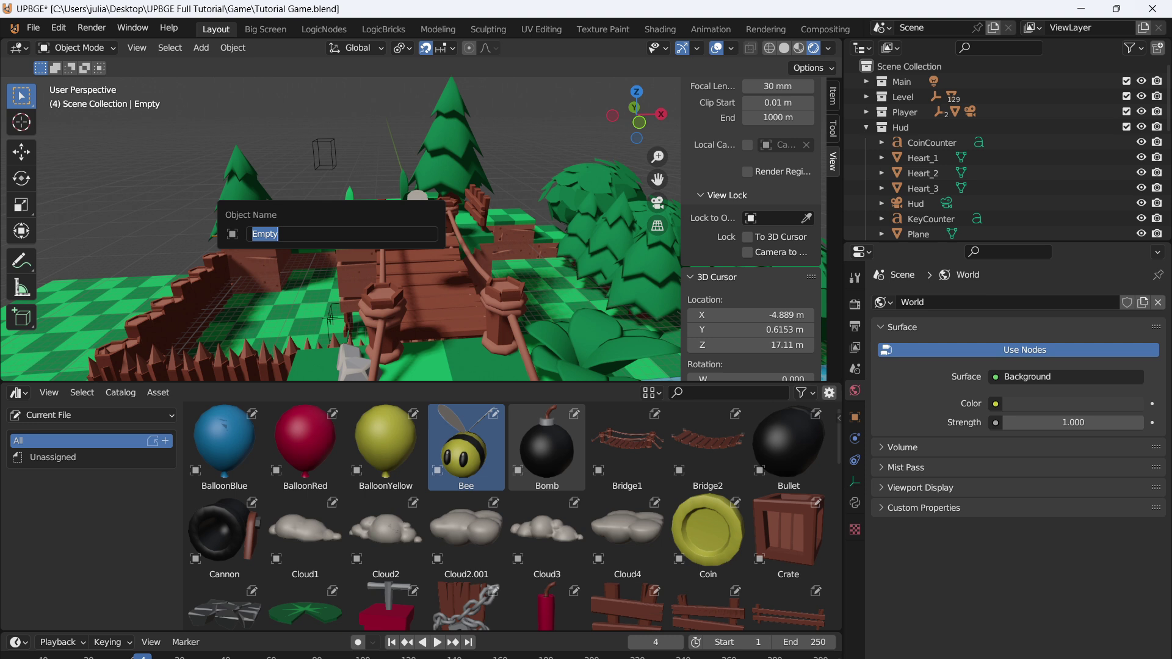
text(Bee)
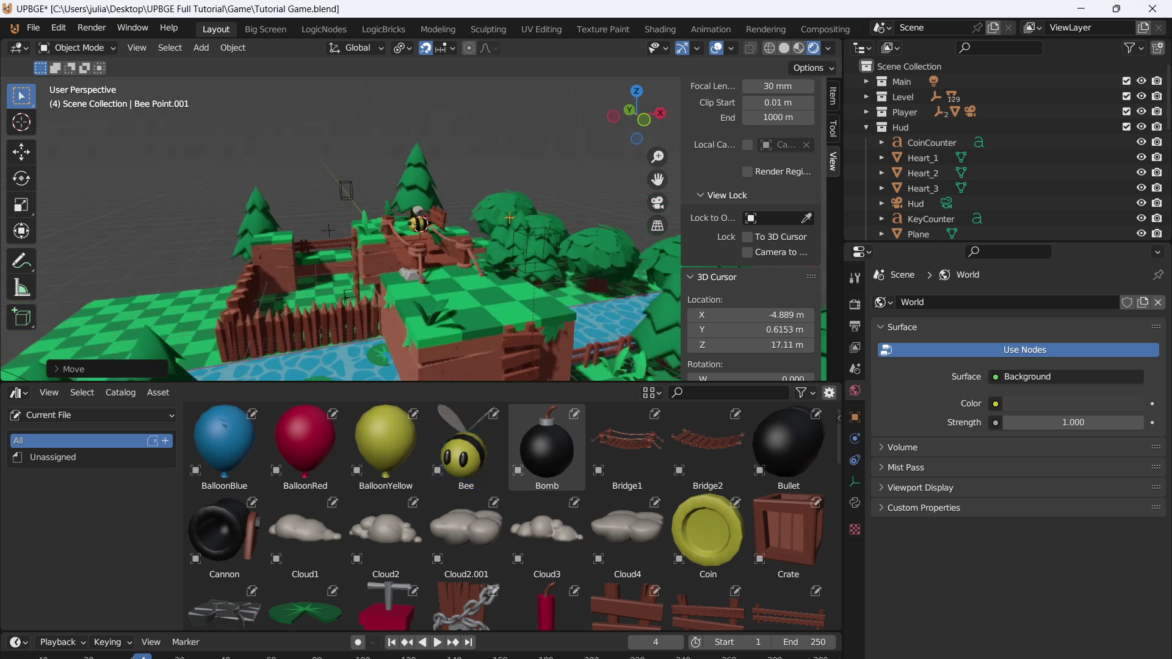
Shift the Bee Point.001 empty about -2 m along the X axis, closer to the bridge
middle_drag(367, 226, 354, 250)
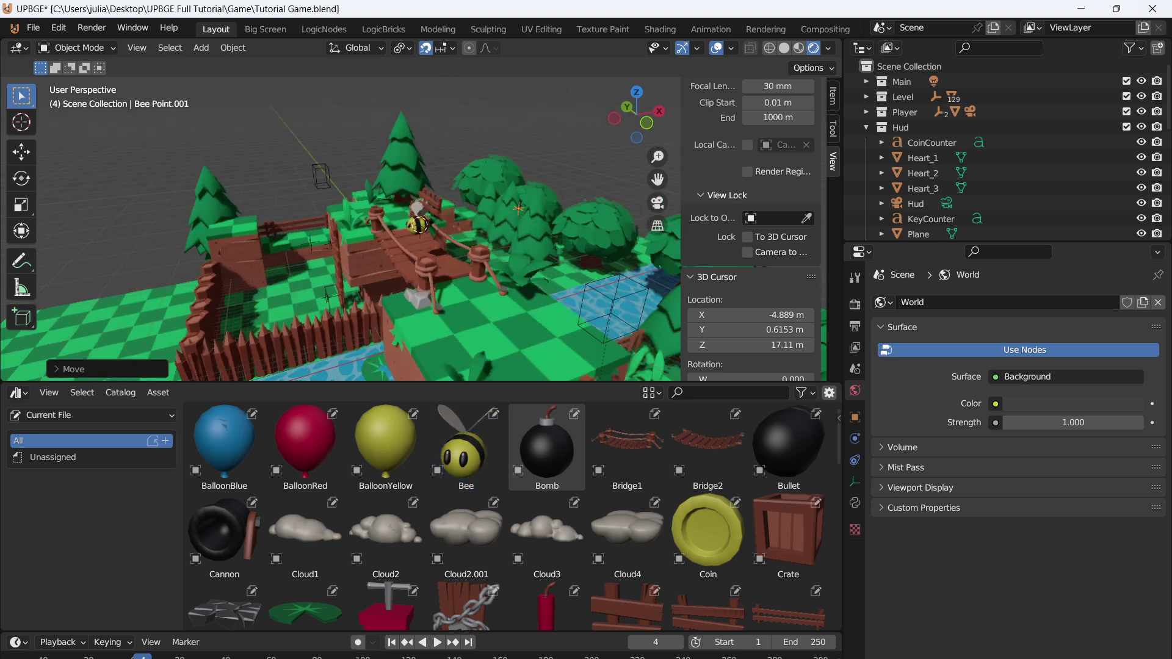
scroll(354, 250, up, 5)
key(g)
key(x)
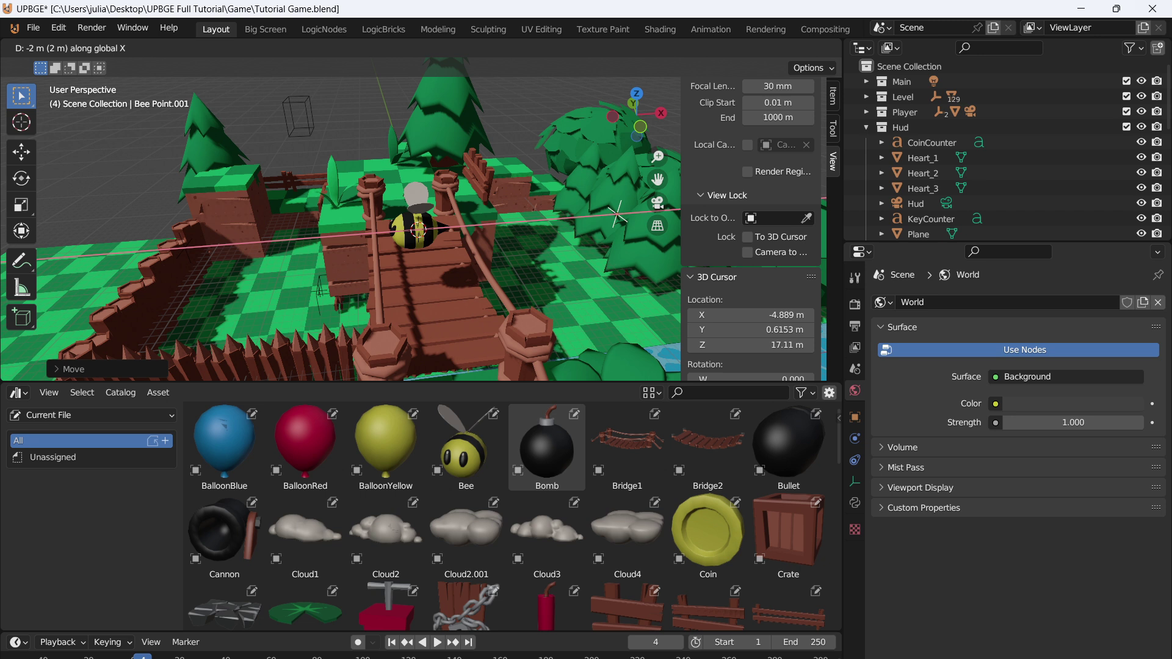
click(616, 215)
scroll(418, 244, down, 3)
middle_drag(418, 244, 454, 221)
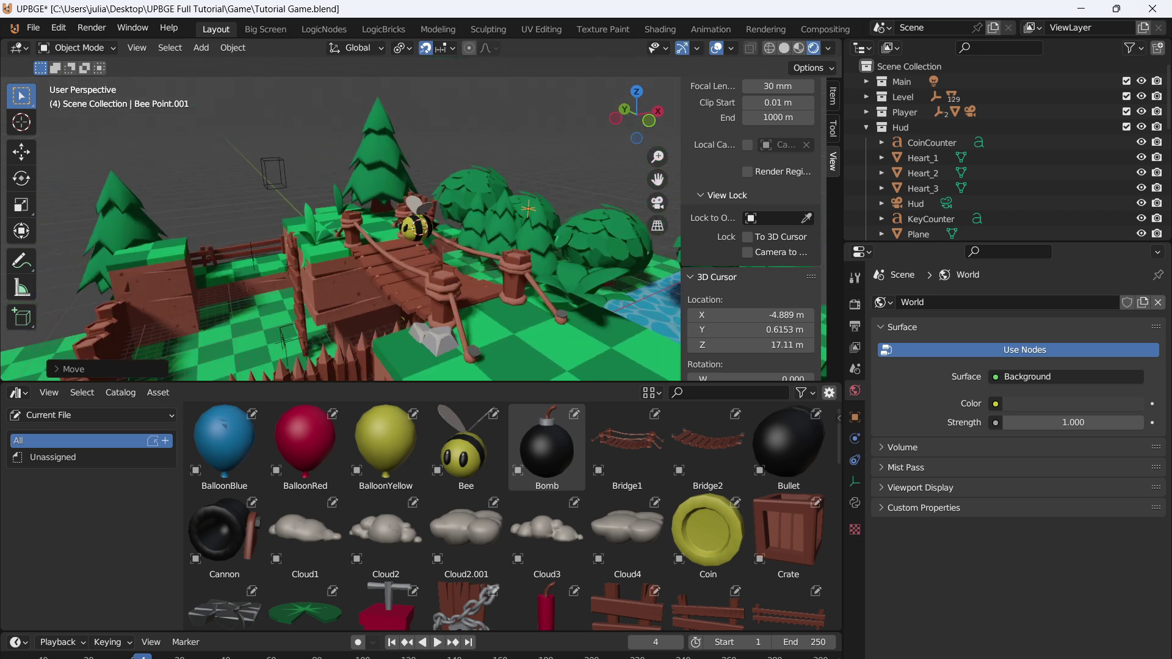
scroll(421, 238, up, 2)
middle_drag(421, 238, 440, 247)
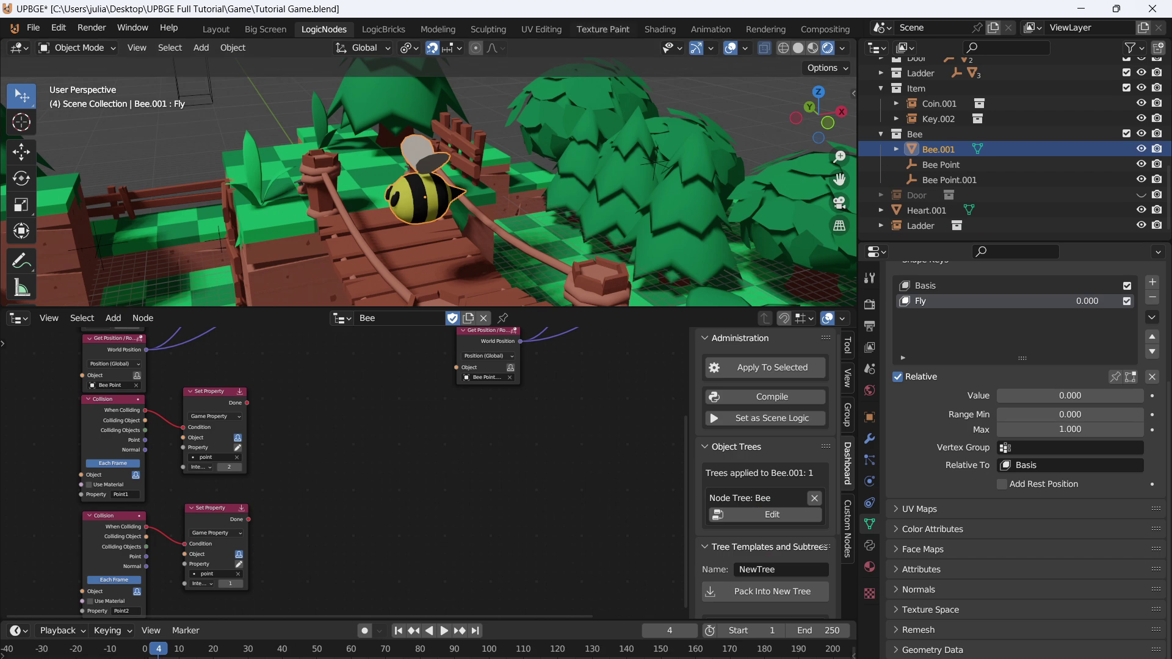
Switch to the Animation workspace, frame the bee and display the main viewport in rendered shading
click(711, 29)
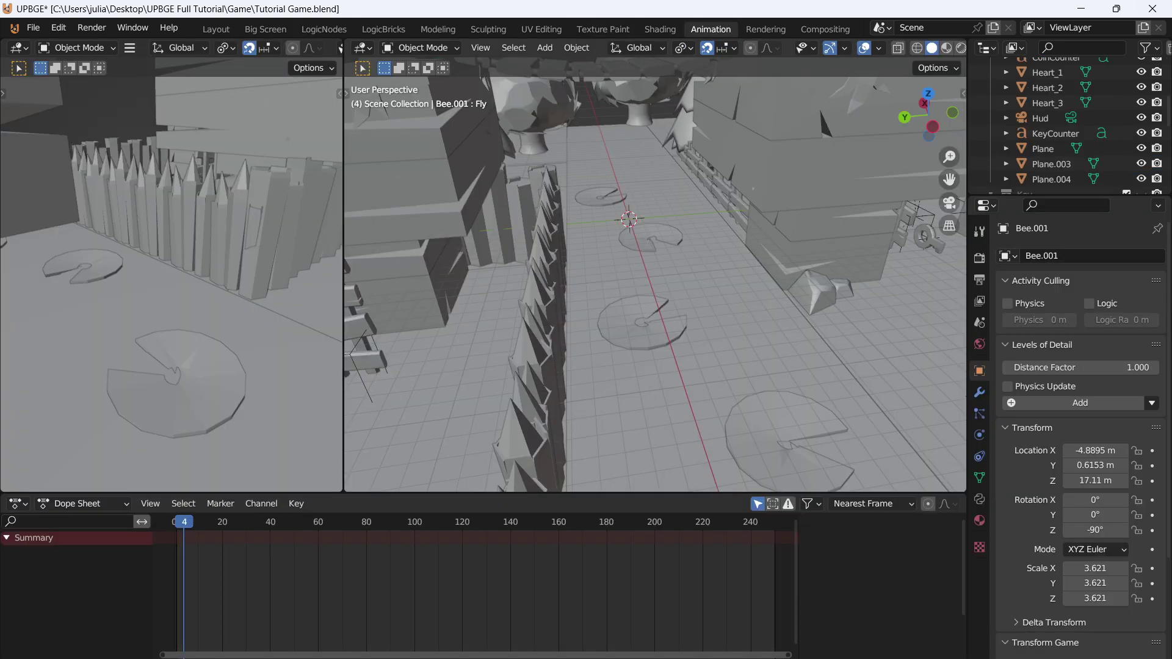
key(KP_Decimal)
click(960, 47)
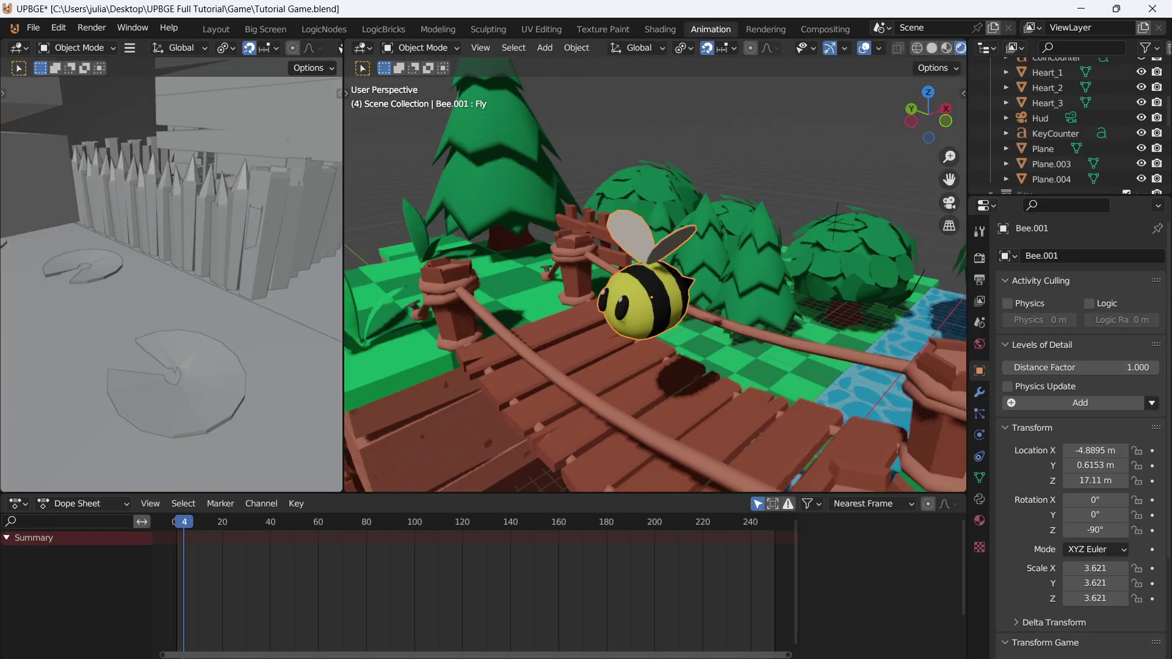
Add an armature at the bee's centre and set it to display In Front
key(shift+a)
click(637, 437)
key(KP_Decimal)
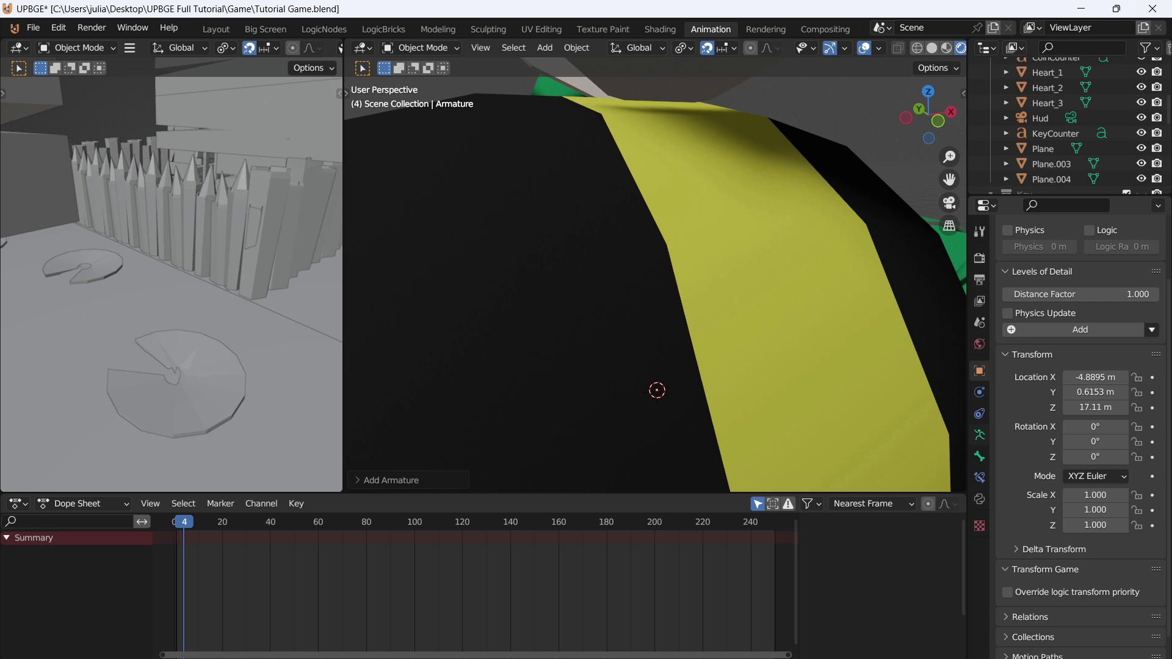
click(979, 435)
click(1044, 453)
click(1068, 544)
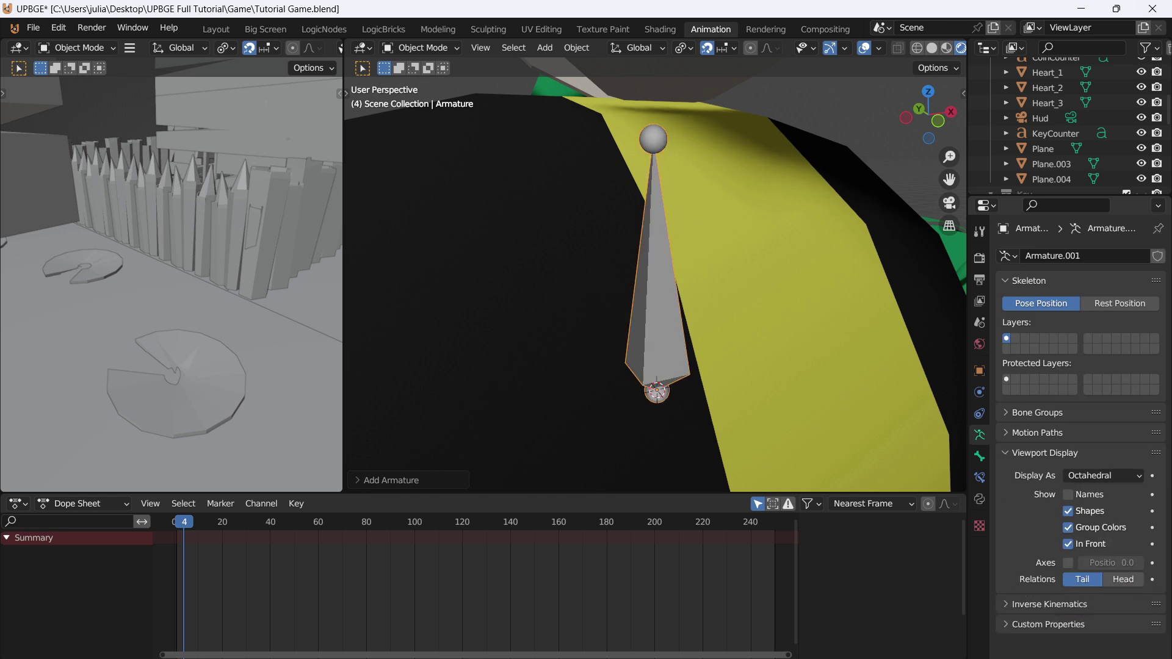
In front view, rotate the armature 180° about Z and move it along X to run lengthwise through the bee's body
scroll(671, 269, down, 5)
scroll(672, 269, down, 5)
middle_drag(672, 268, 690, 226)
key(KP_1)
text(r)
text(z)
text(180)
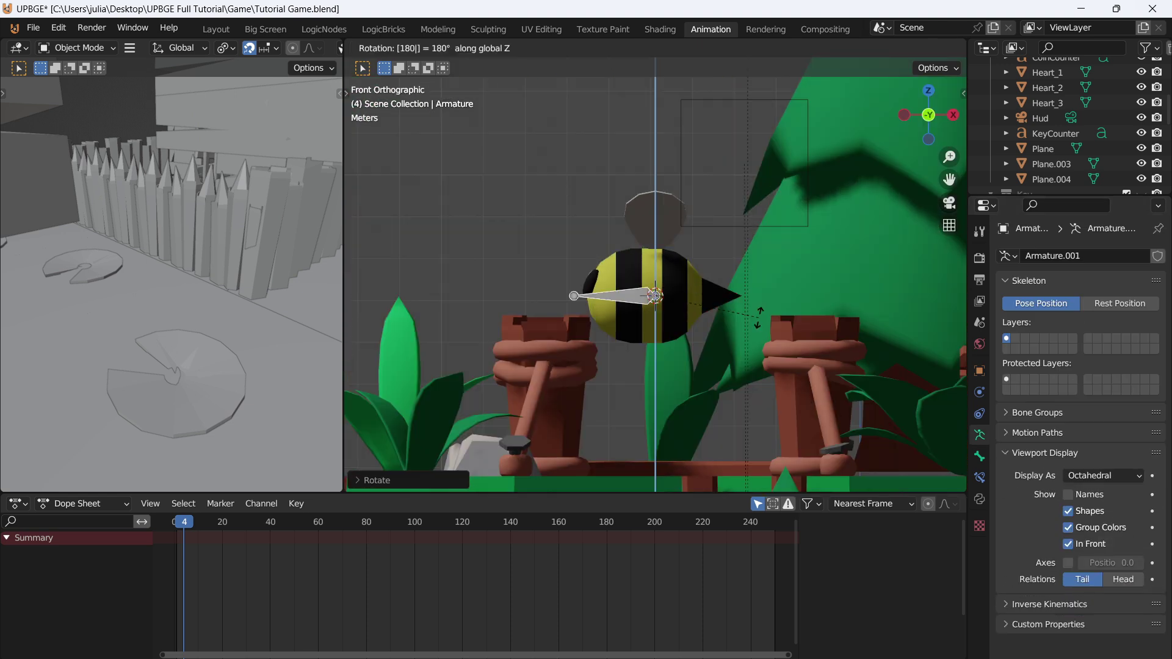
key(Return)
key(g)
key(x)
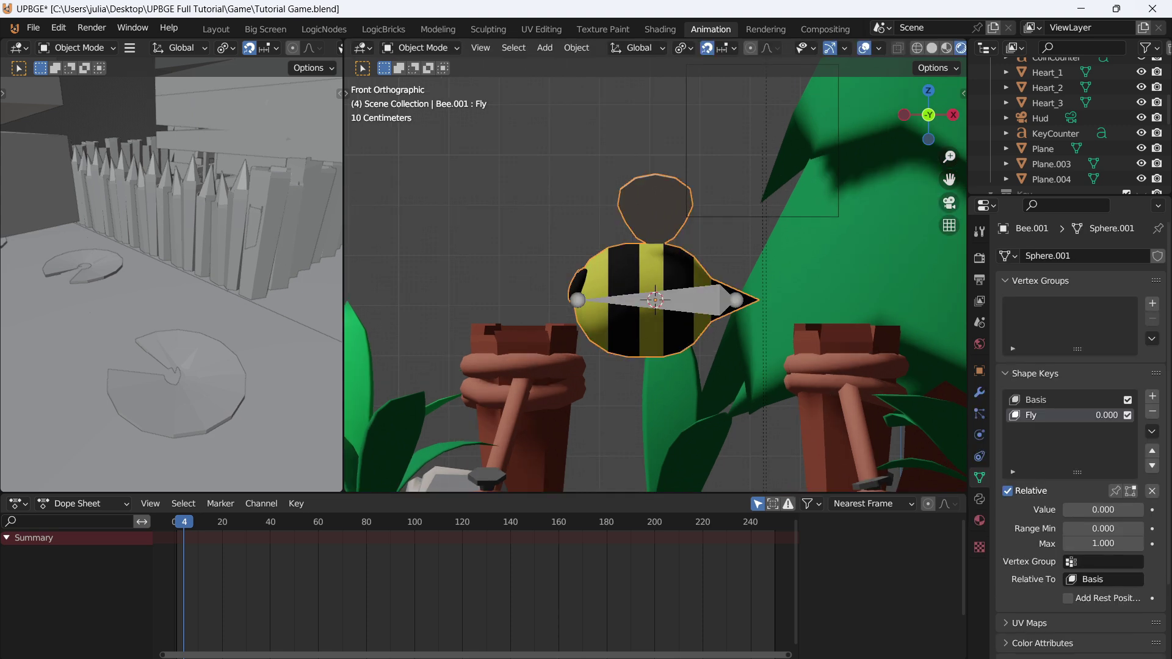
Parent the bee to the armature using the Bone option
shift+click(695, 300)
key(ctrl+p)
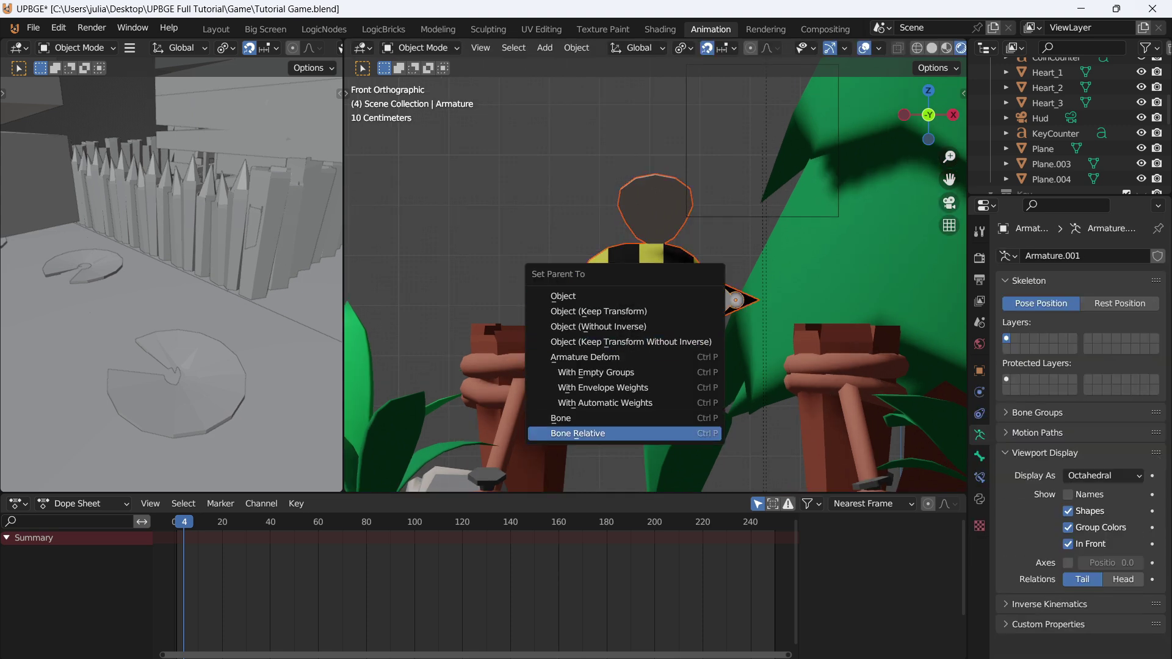
click(611, 418)
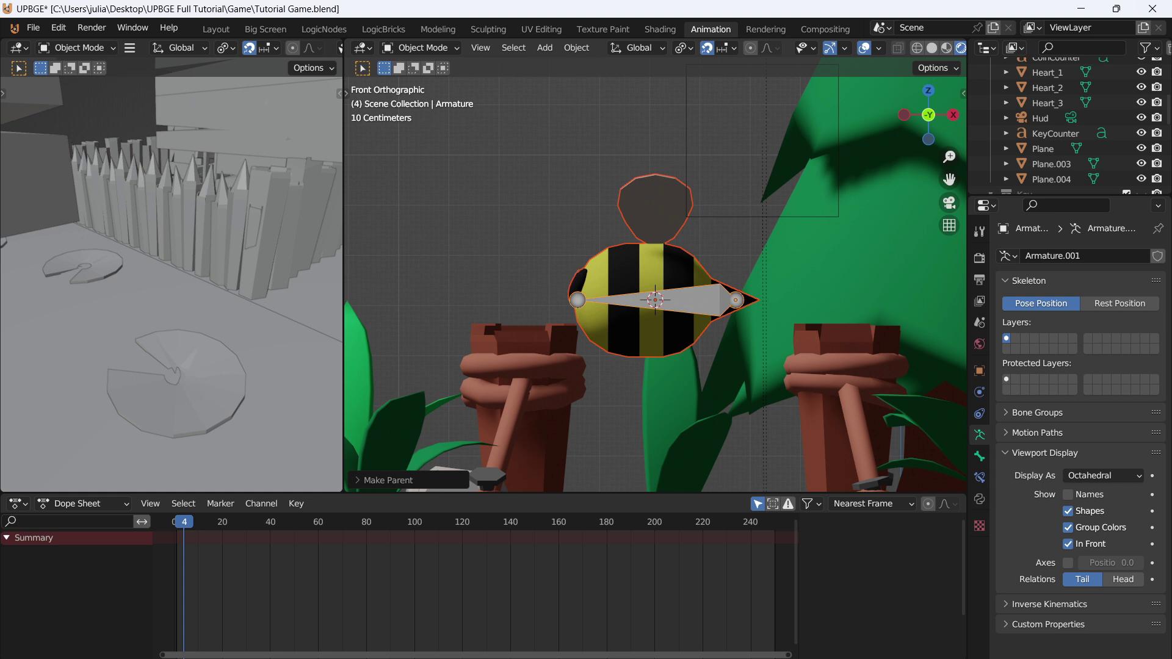
click(696, 300)
key(g)
right_click(705, 192)
Switch the Dope Sheet to the Action Editor, put the armature in Pose Mode and select its bone
scroll(705, 192, down, 1)
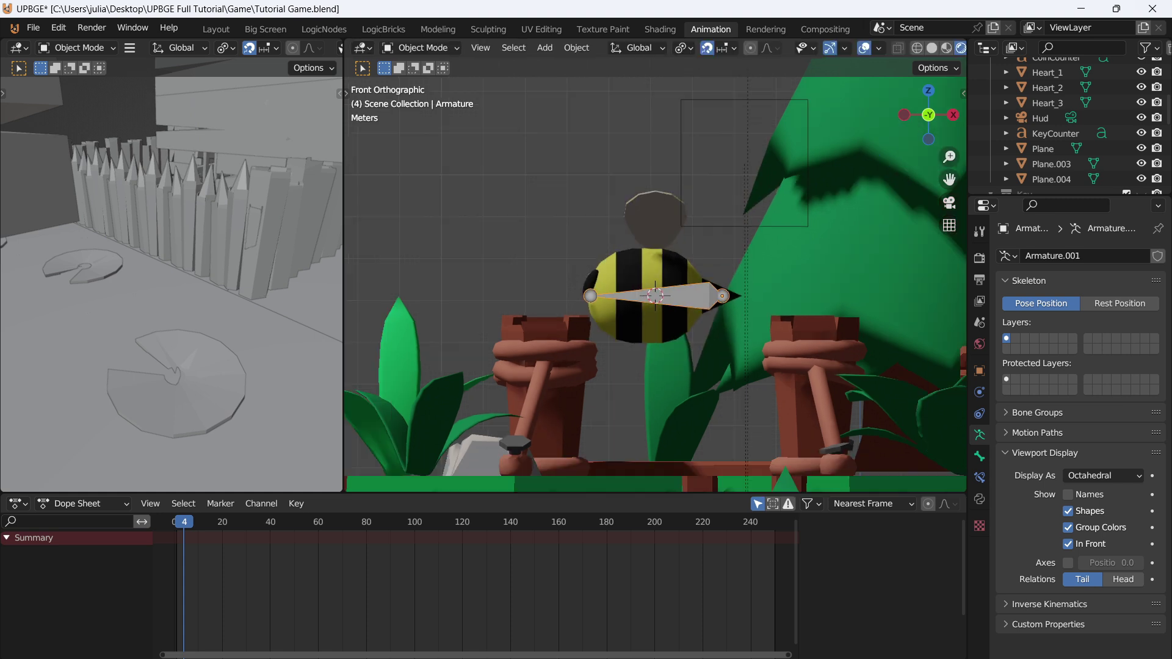
scroll(656, 280, down, 1)
click(82, 503)
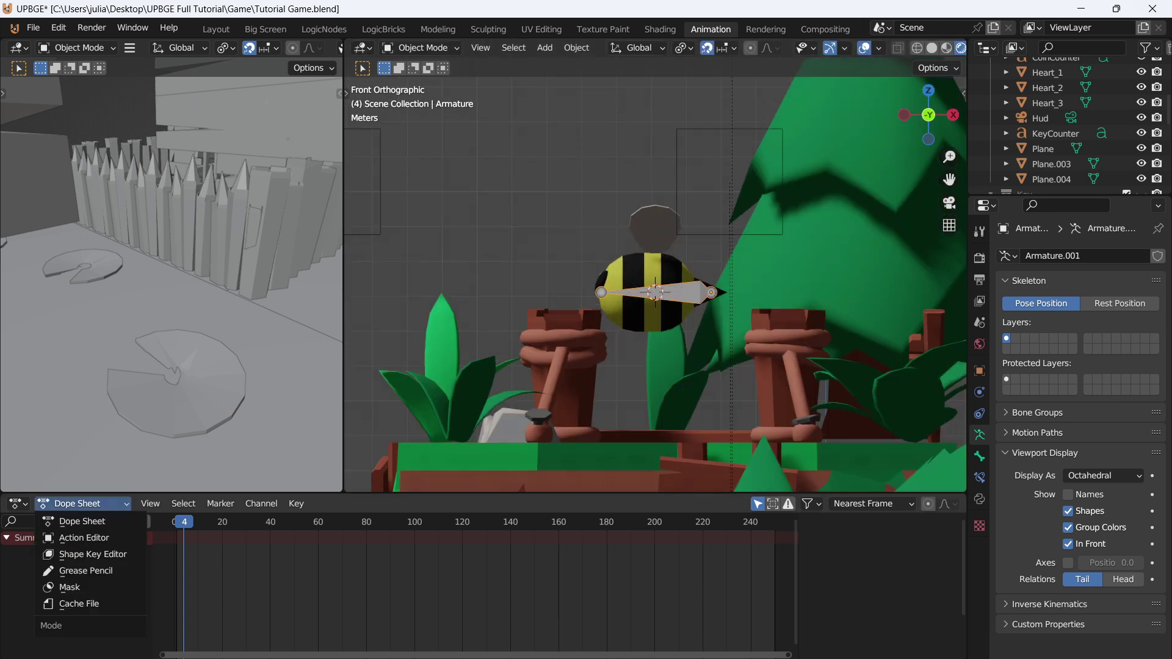
click(85, 538)
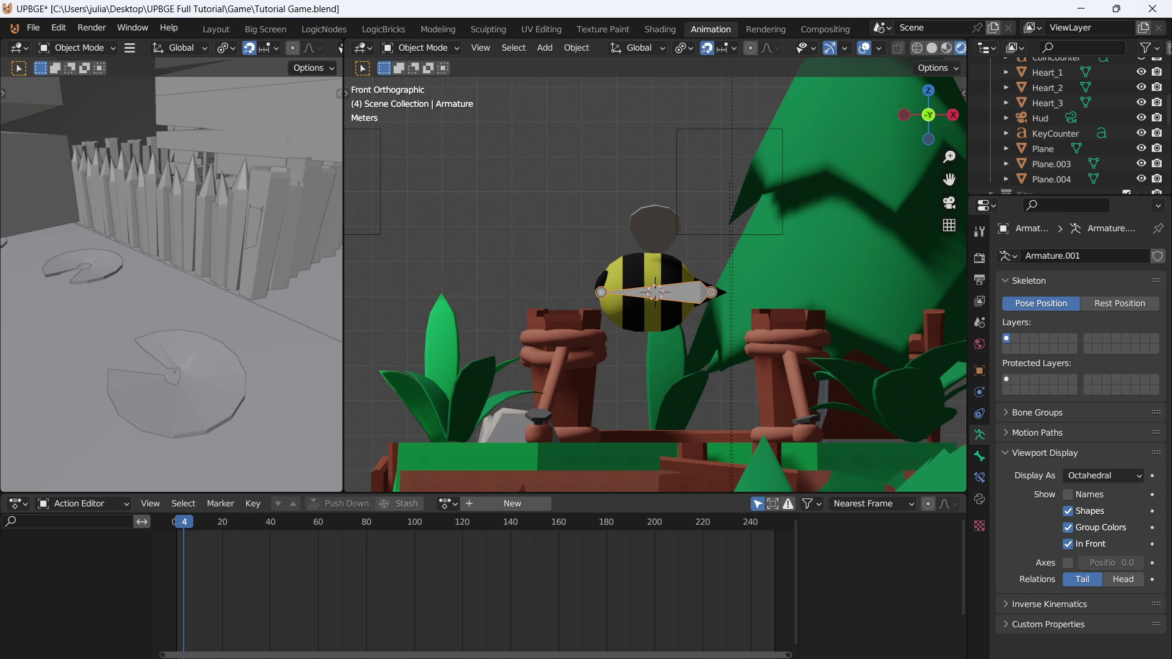
key(ctrl+Tab)
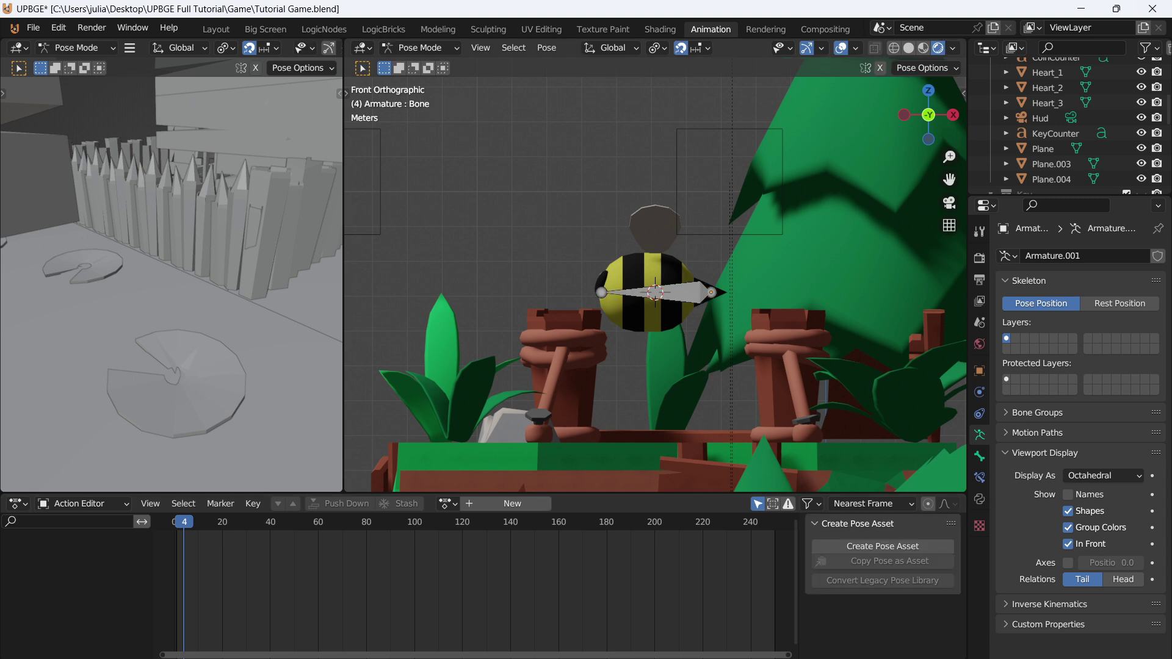
key(a)
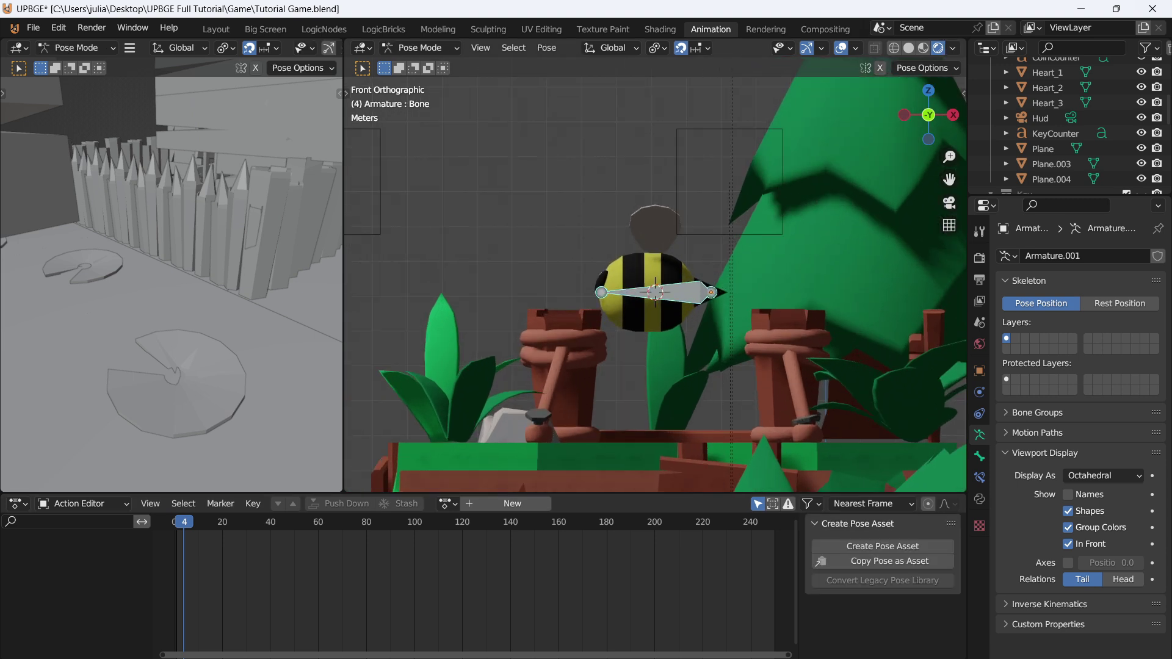
Insert a Location & Rotation keyframe for the bone at frame 0
drag(184, 522, 173, 521)
key(i)
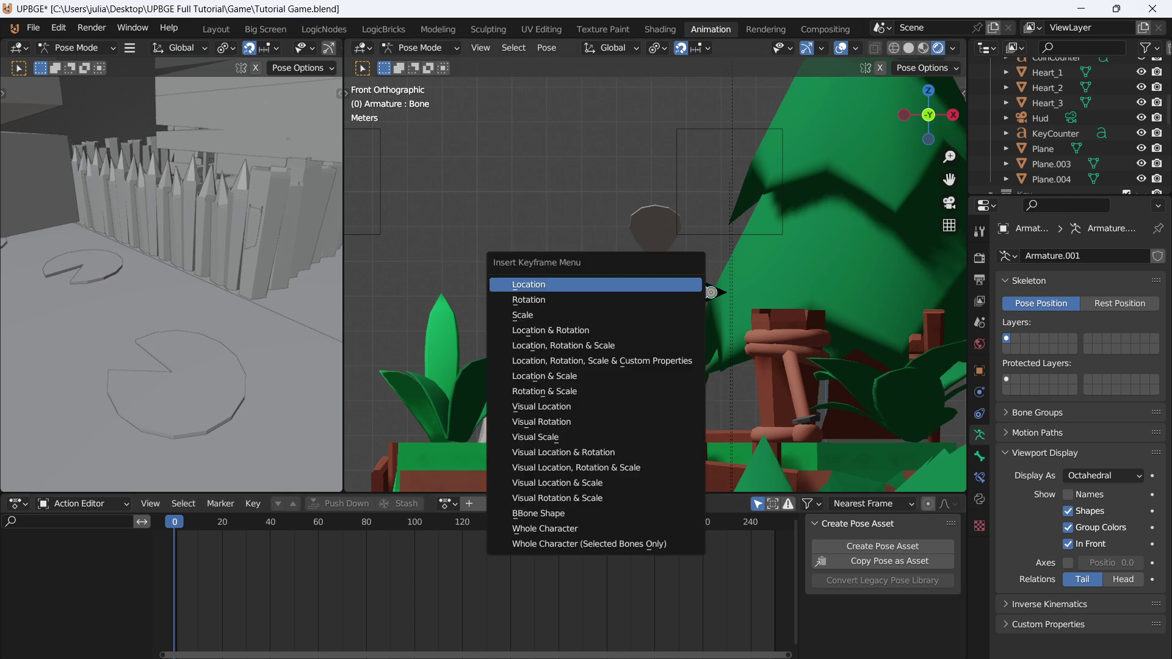
key(Down)
key(Down)
key(Down)
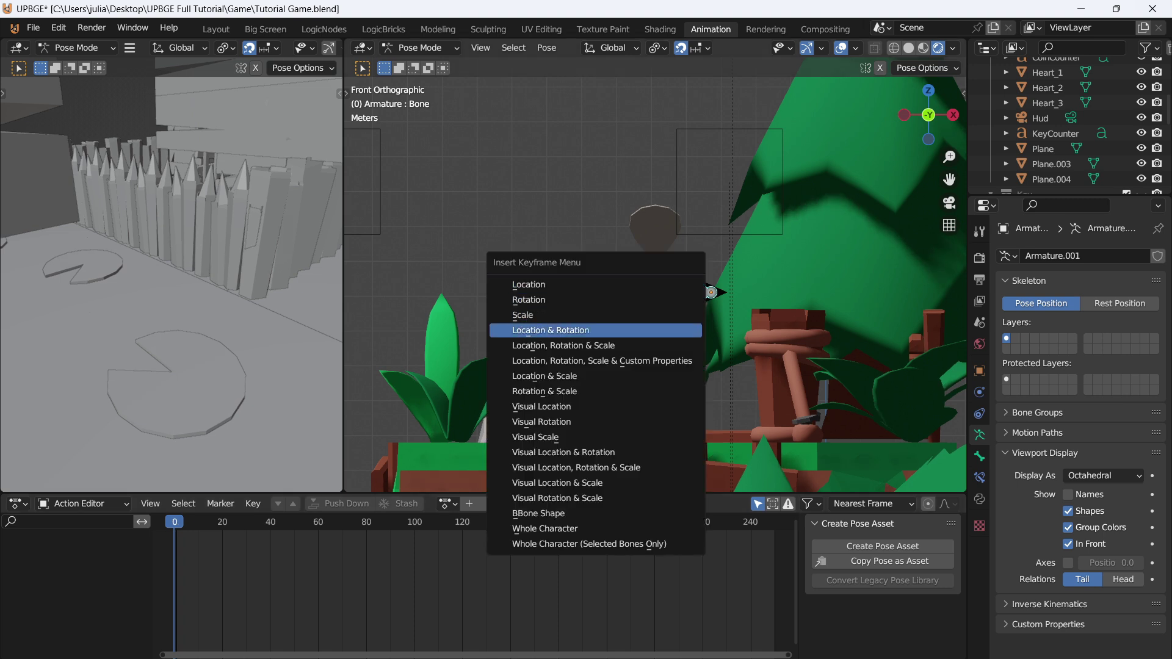
key(Return)
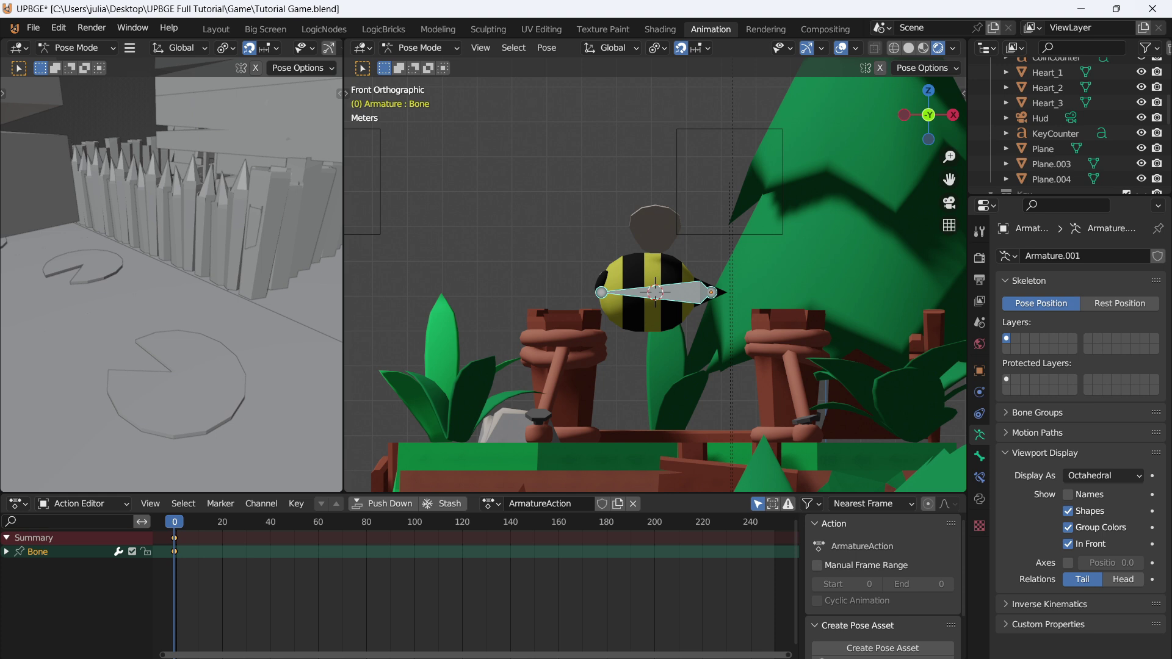
Set the active keying set to Location & Rotation and save the file
click(113, 658)
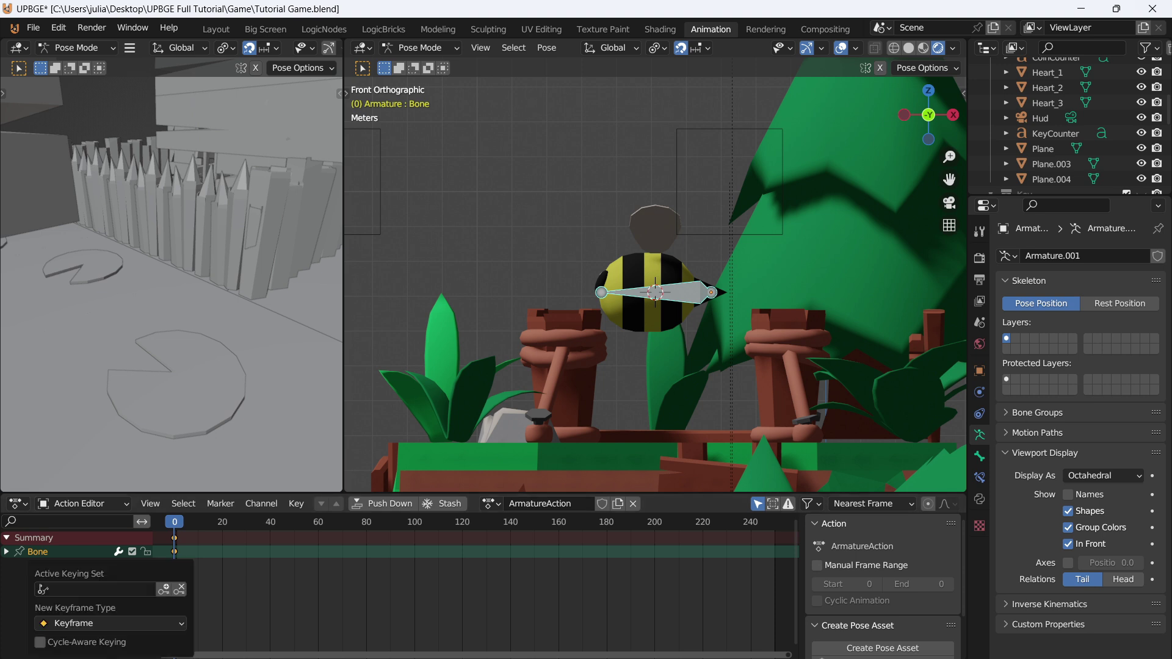
click(103, 589)
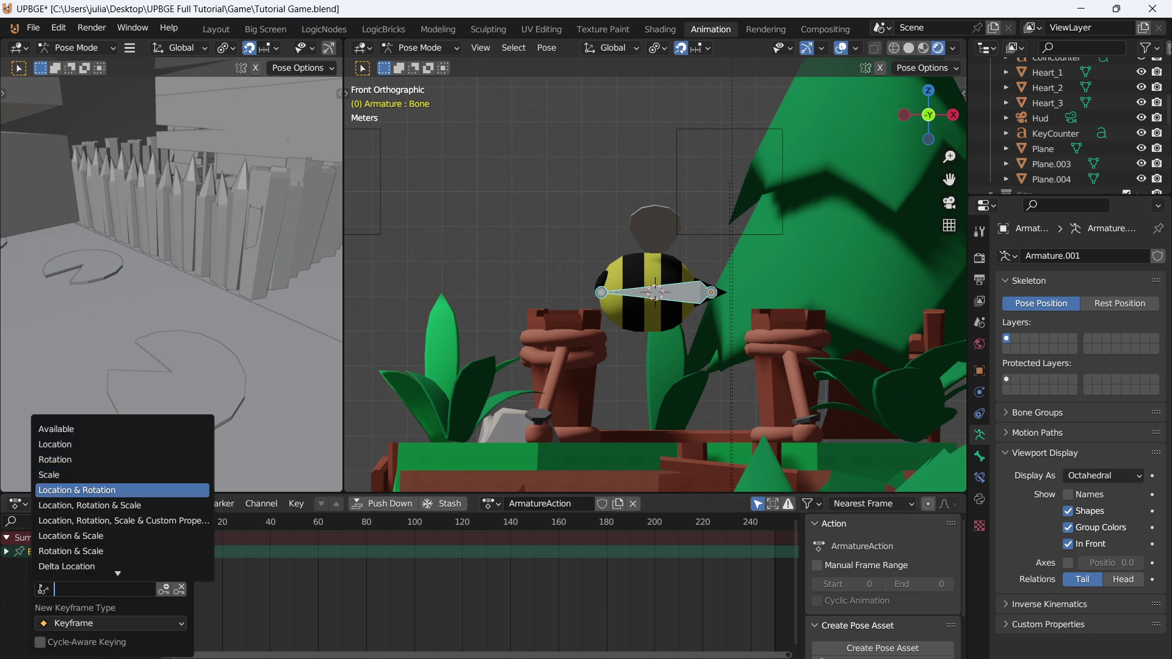
click(98, 490)
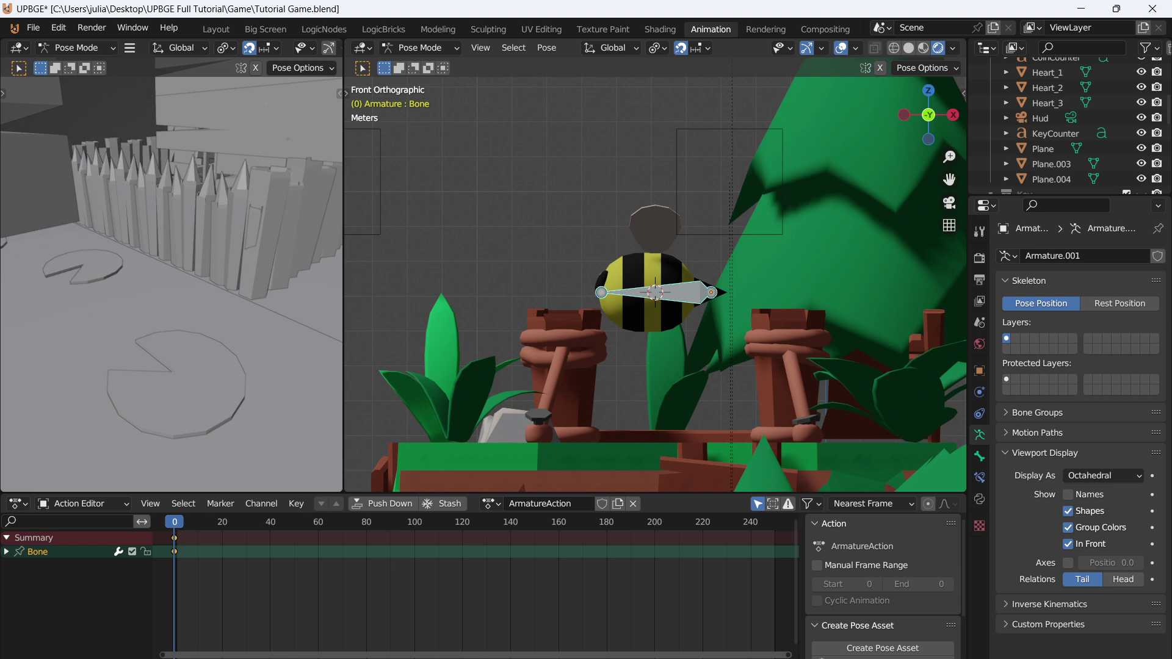
key(ctrl+s)
Rotate the bone so the bee tilts slightly head-down and keyframe this pose at frames 0 and 12
scroll(656, 284, up, 1)
key(g)
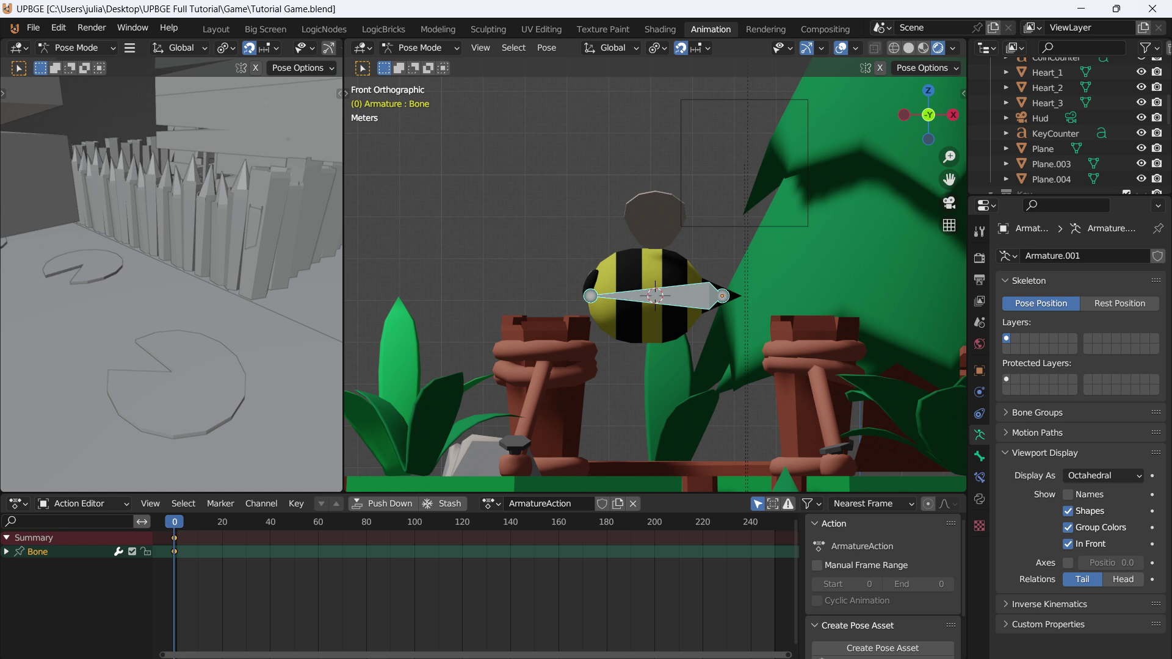
key(Escape)
key(r)
key(Return)
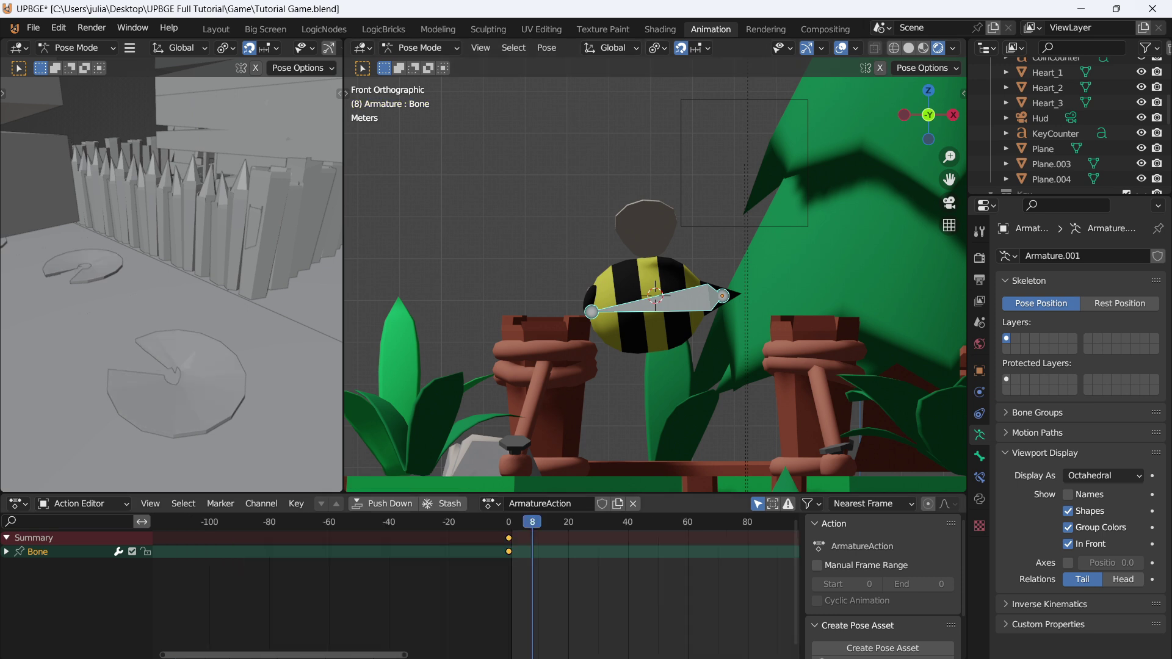
mouse_move(532, 521)
mouse_down()
mouse_move(566, 521)
mouse_move(545, 522)
mouse_up()
key(i)
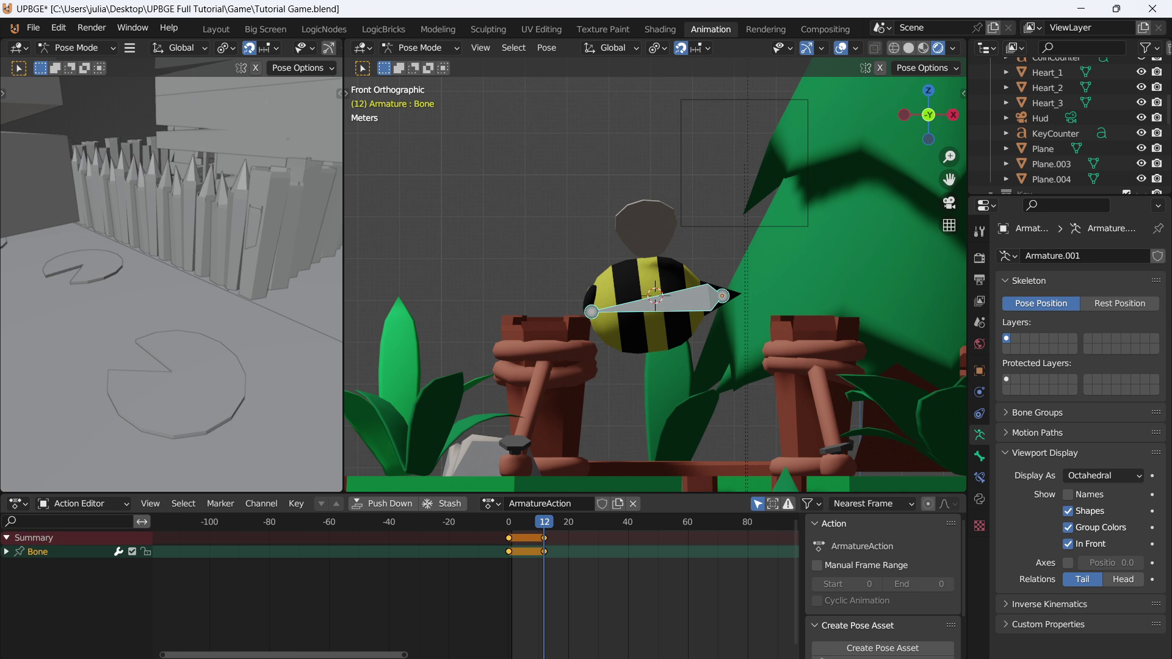
At frame 6, raise the bone along Z, tilt the bee head-up, keyframe the pose and play the animation
click(526, 522)
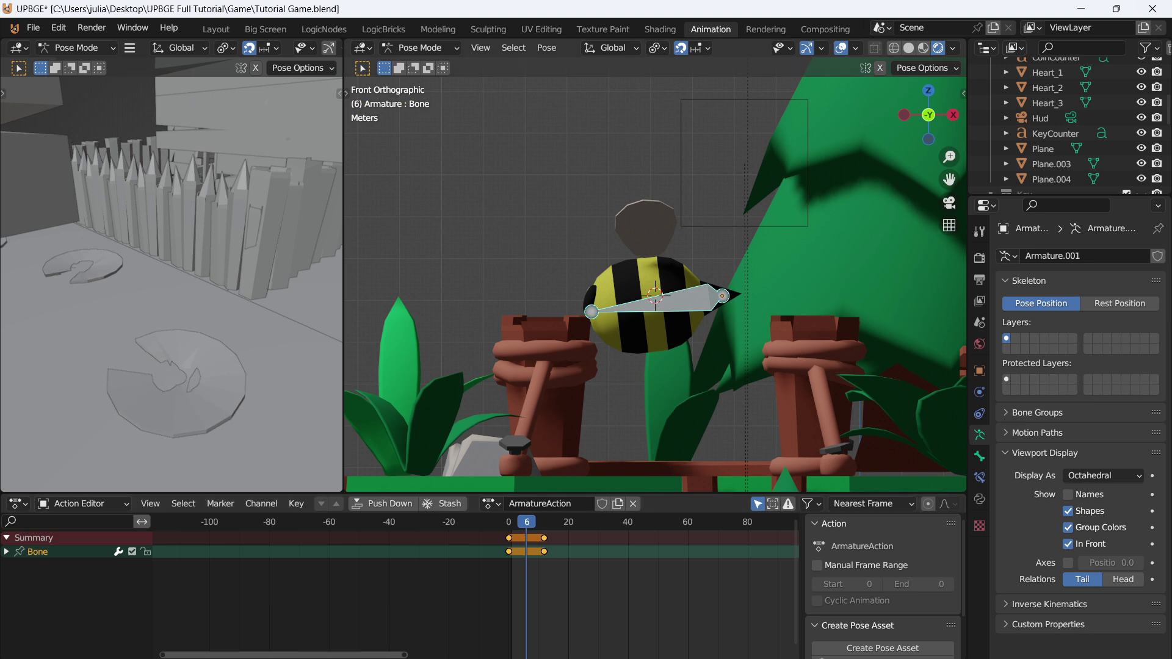
key(g)
key(z)
key(Return)
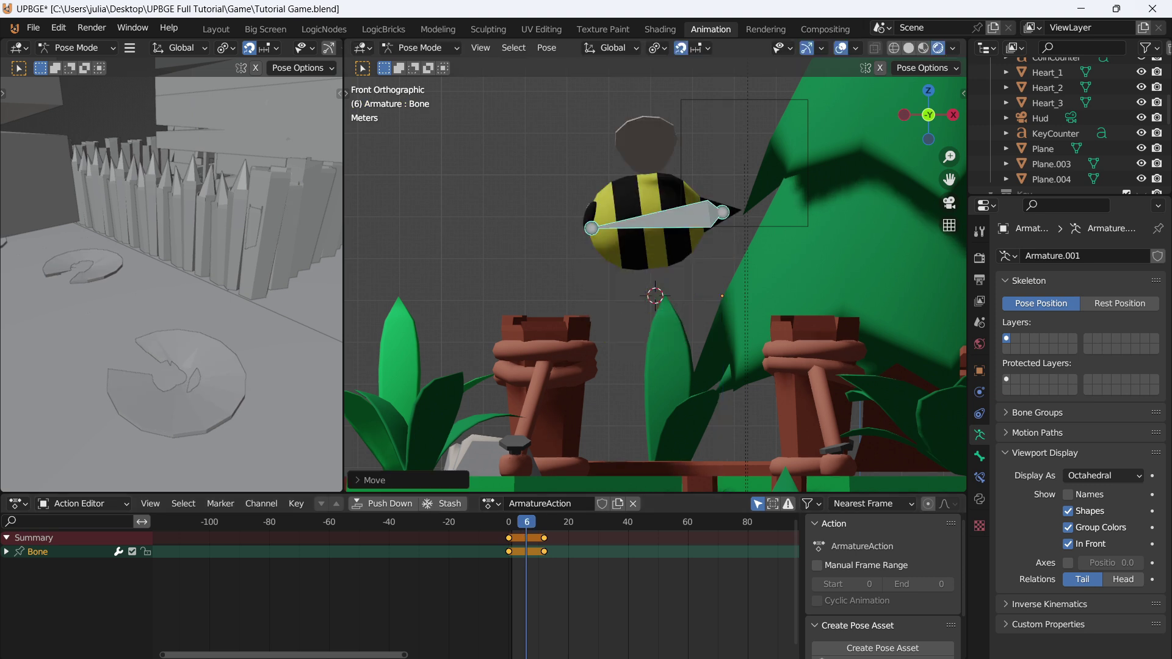
key(r)
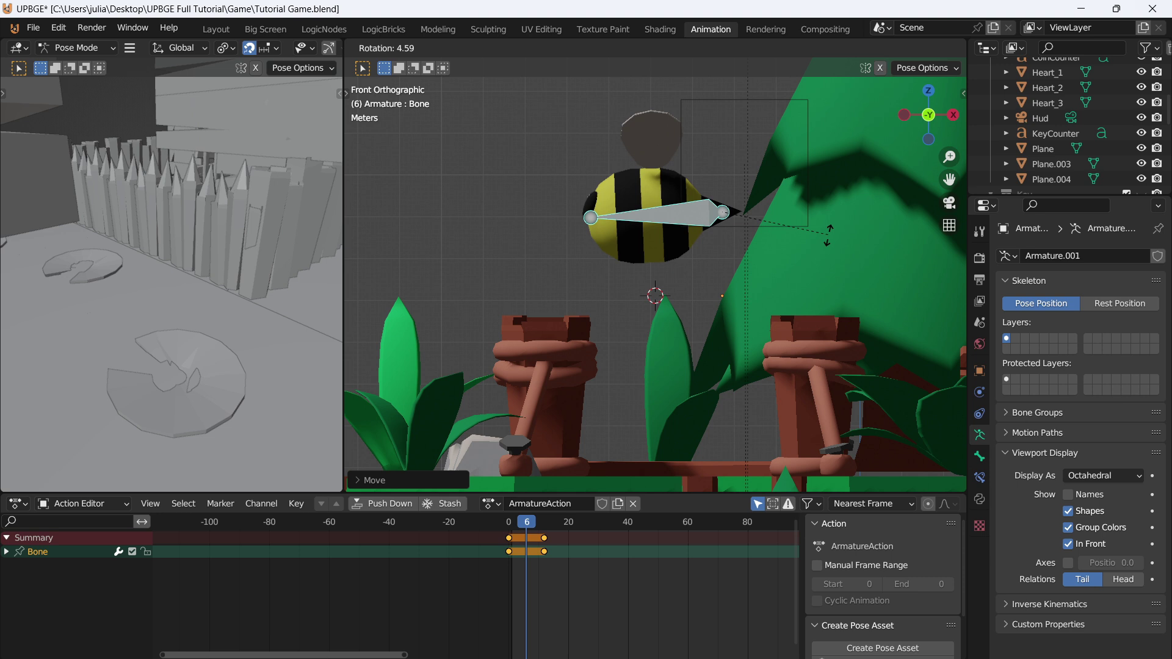
key(Return)
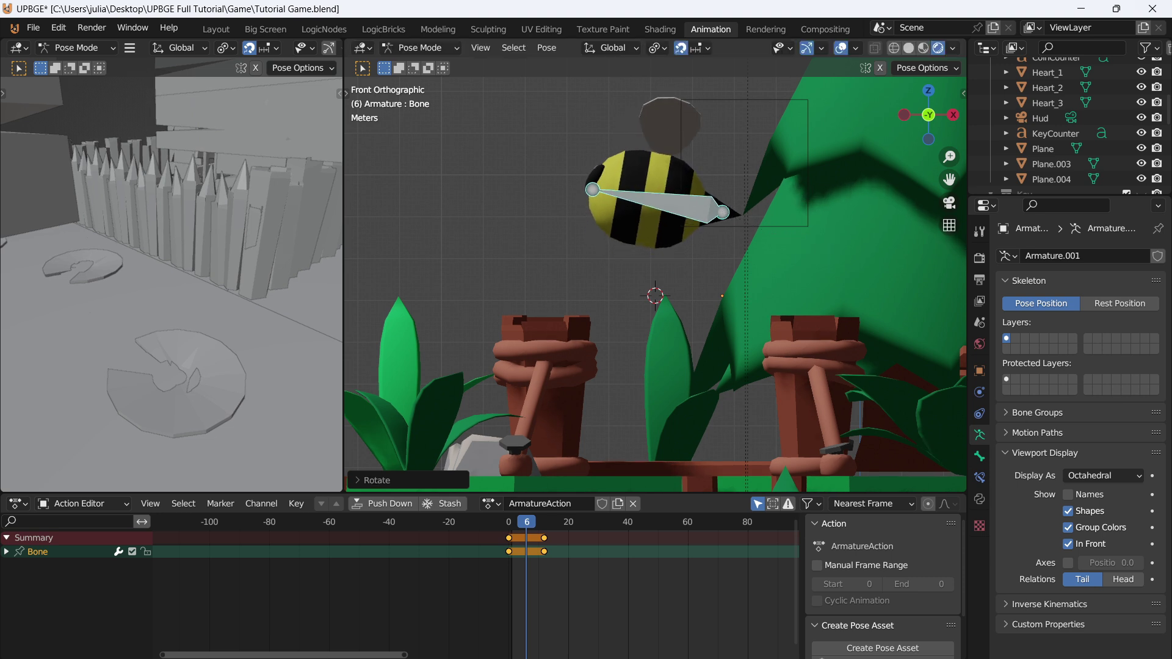
key(i)
key(space)
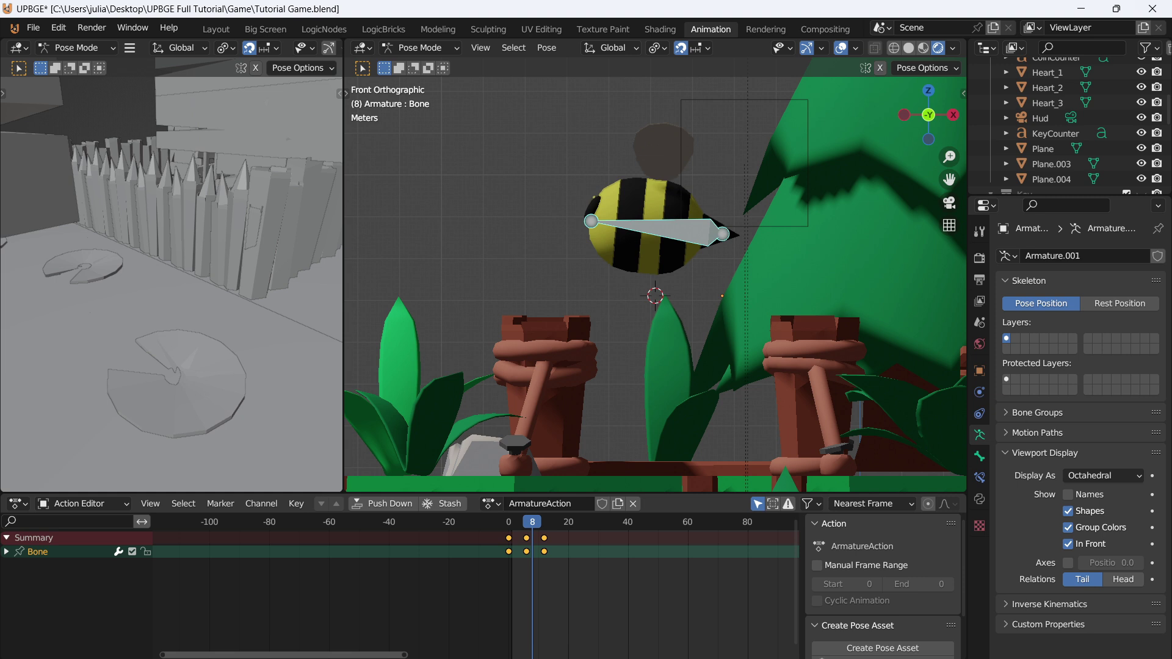
Slow the bobbing motion by moving the last keyframe to frame 24 and the middle one to frame 12
scroll(476, 586, up, 6)
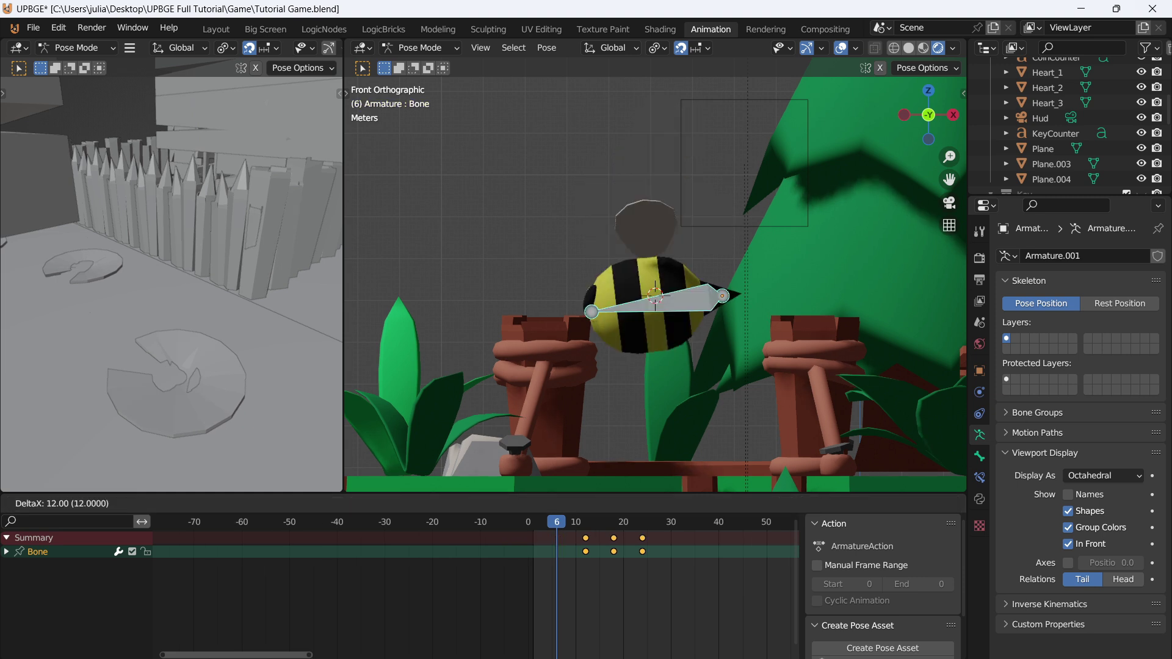
click(586, 538)
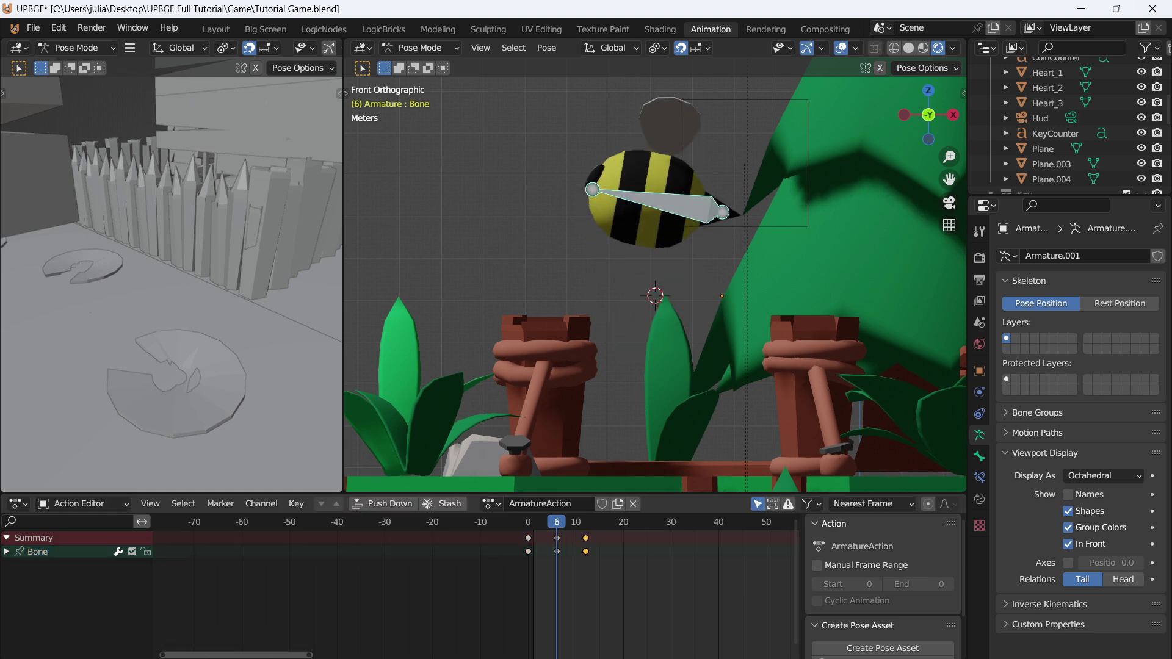
key(g)
click(637, 538)
drag(638, 537, 642, 538)
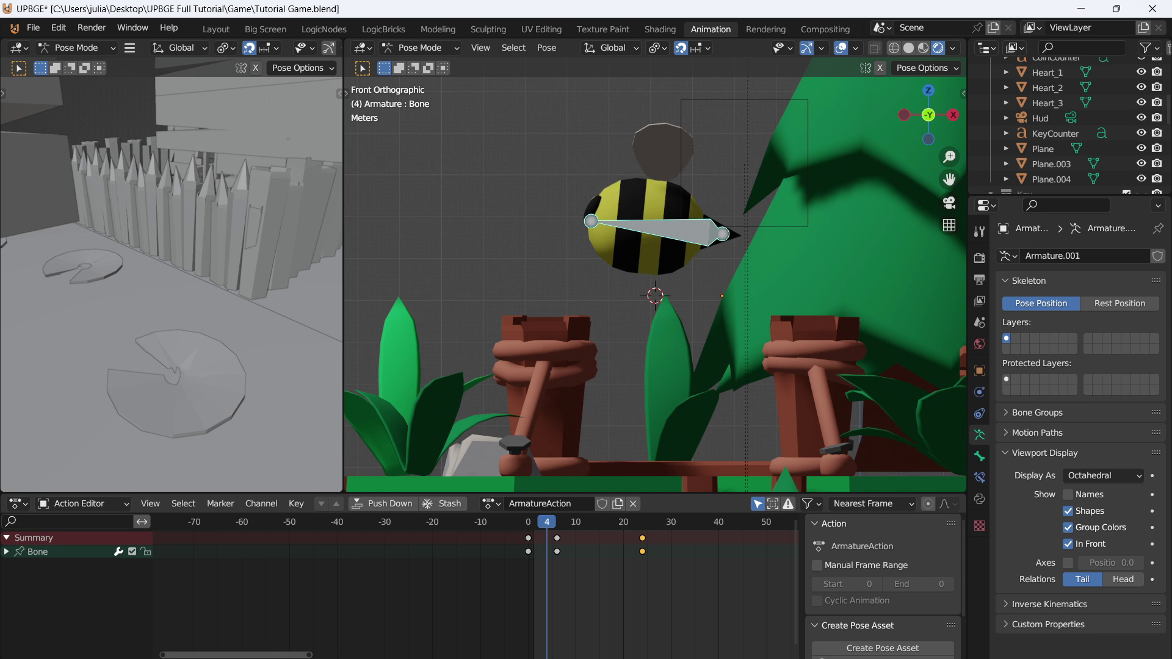
drag(557, 538, 585, 538)
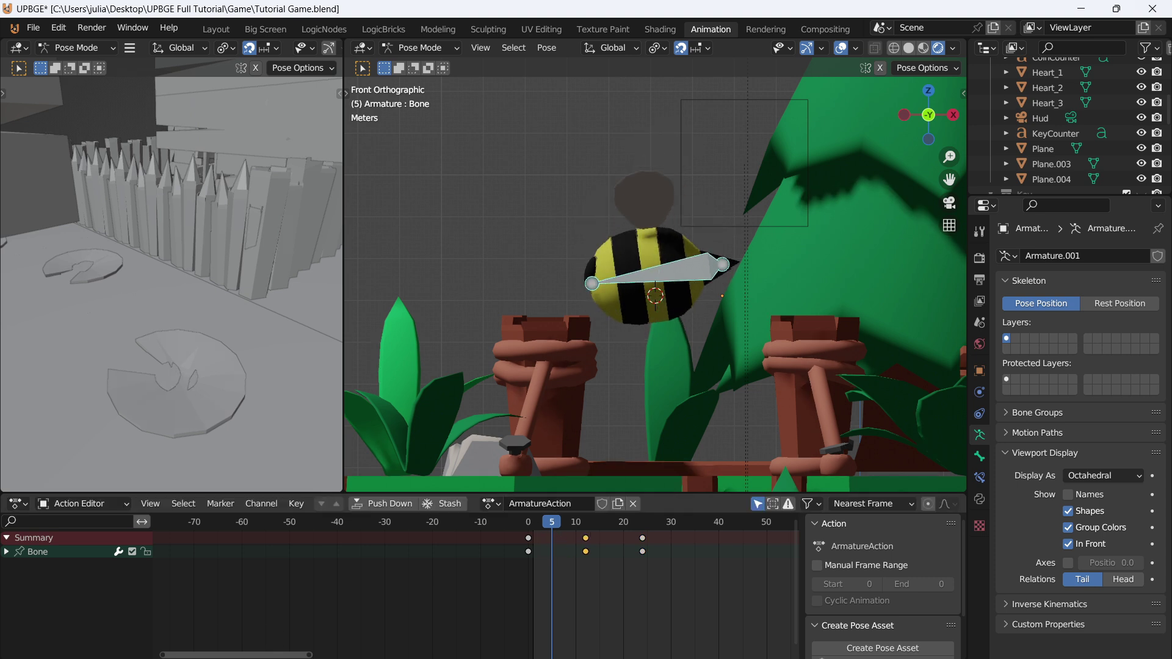
Rotate the bone at in-between frames 6 and 18, keyframe both poses and play the animation from the start
key(r)
click(823, 285)
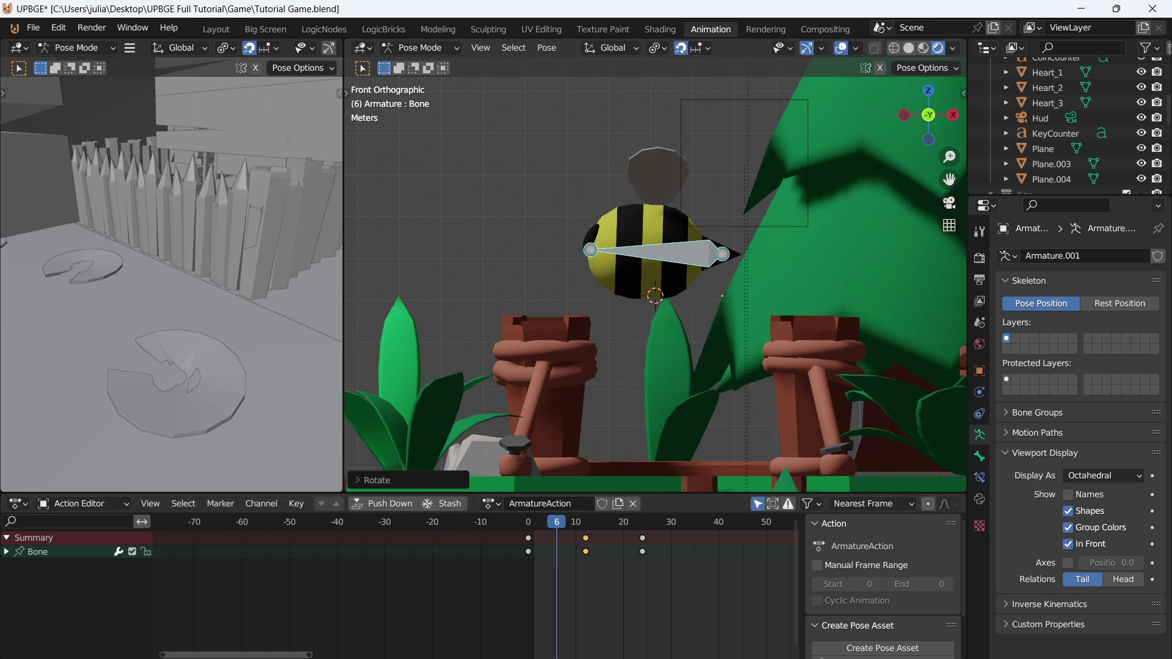
key(i)
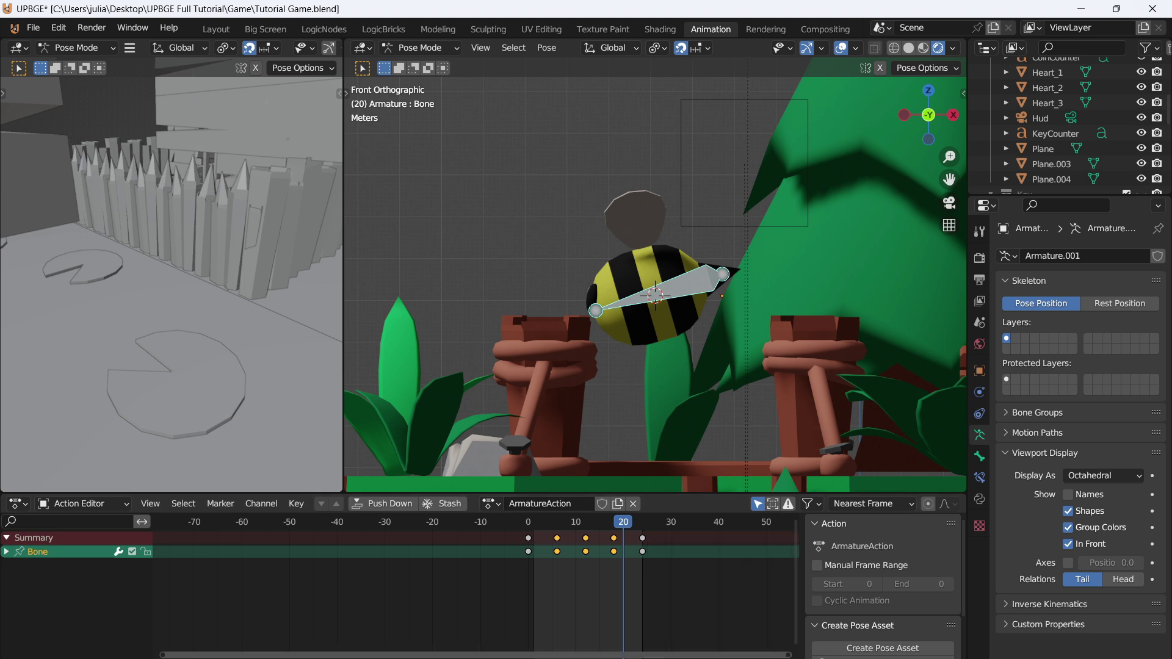
key(shift+Left)
key(space)
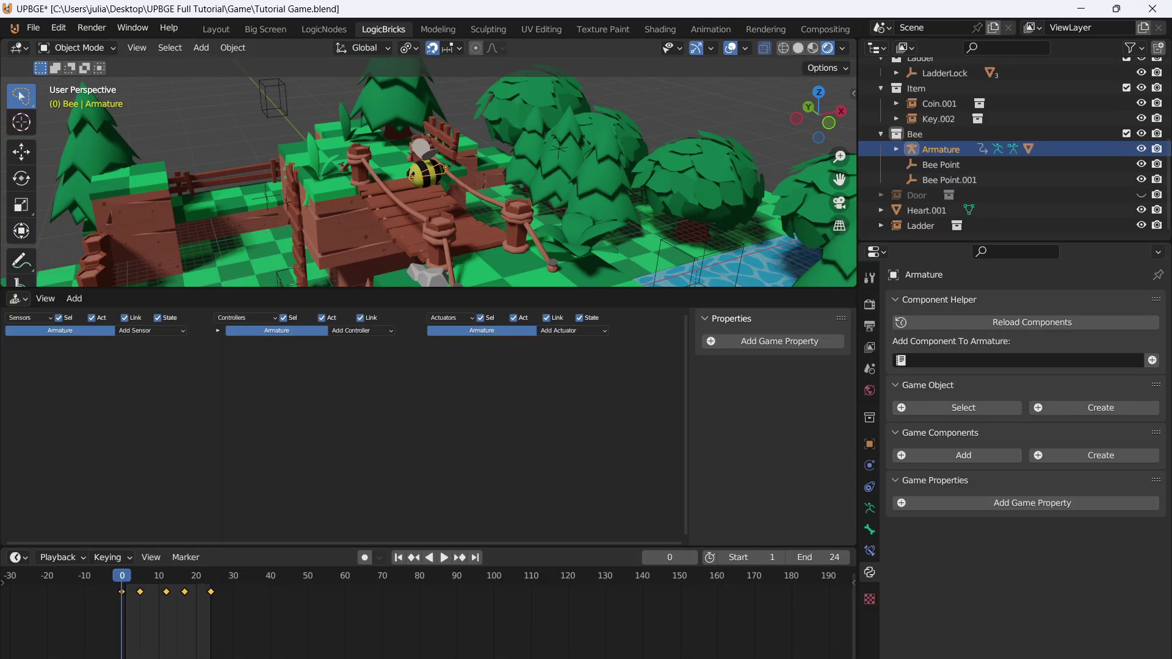
In the LogicBricks workspace, add a cube mesh around the bee and frame it in the view
middle_drag(452, 183, 397, 183)
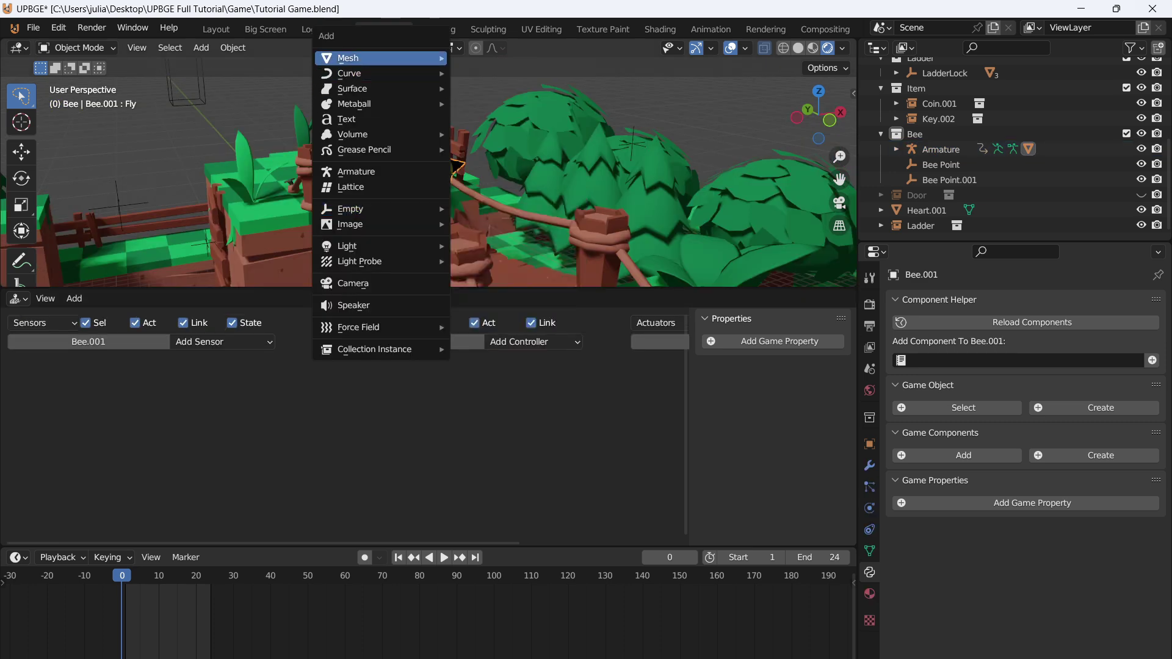
mouse_move(390, 58)
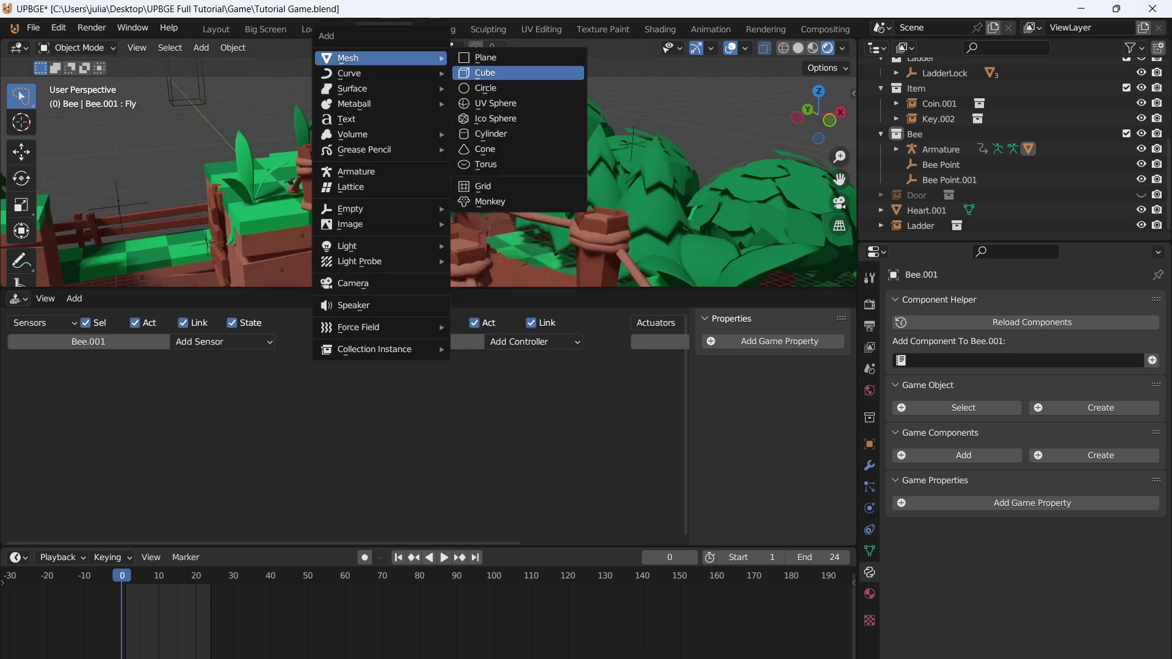
click(485, 72)
key(KP_Decimal)
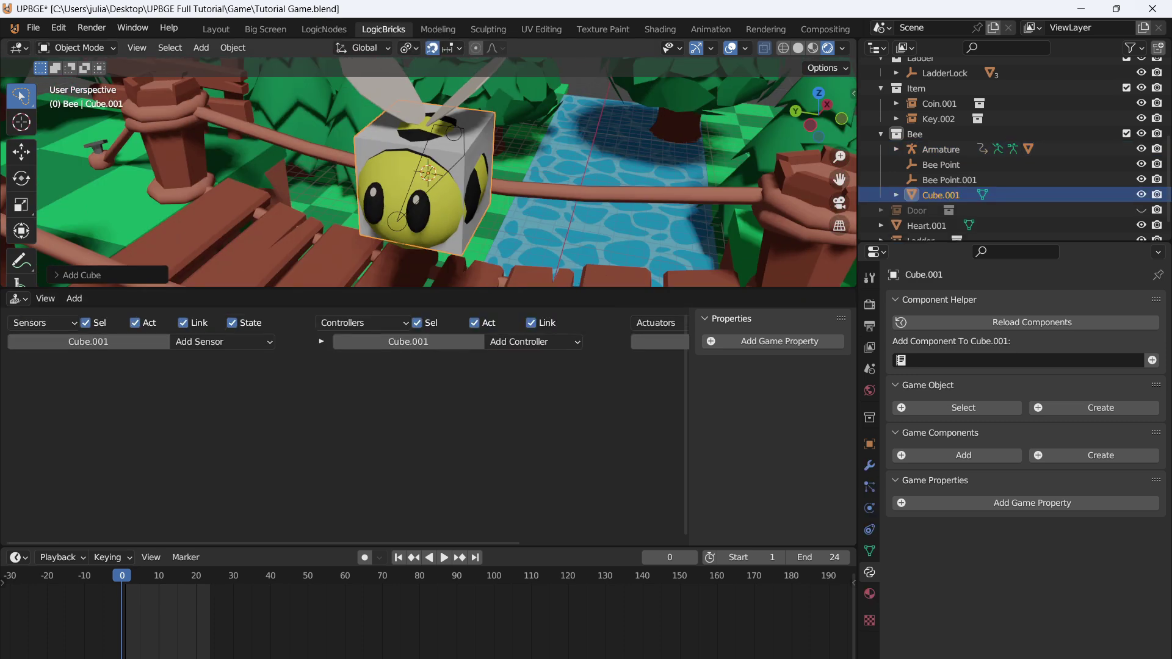
Set the bee mesh's game physics type to No Collision
scroll(427, 183, down, 4)
scroll(427, 183, up, 5)
middle_drag(451, 189, 399, 189)
click(394, 196)
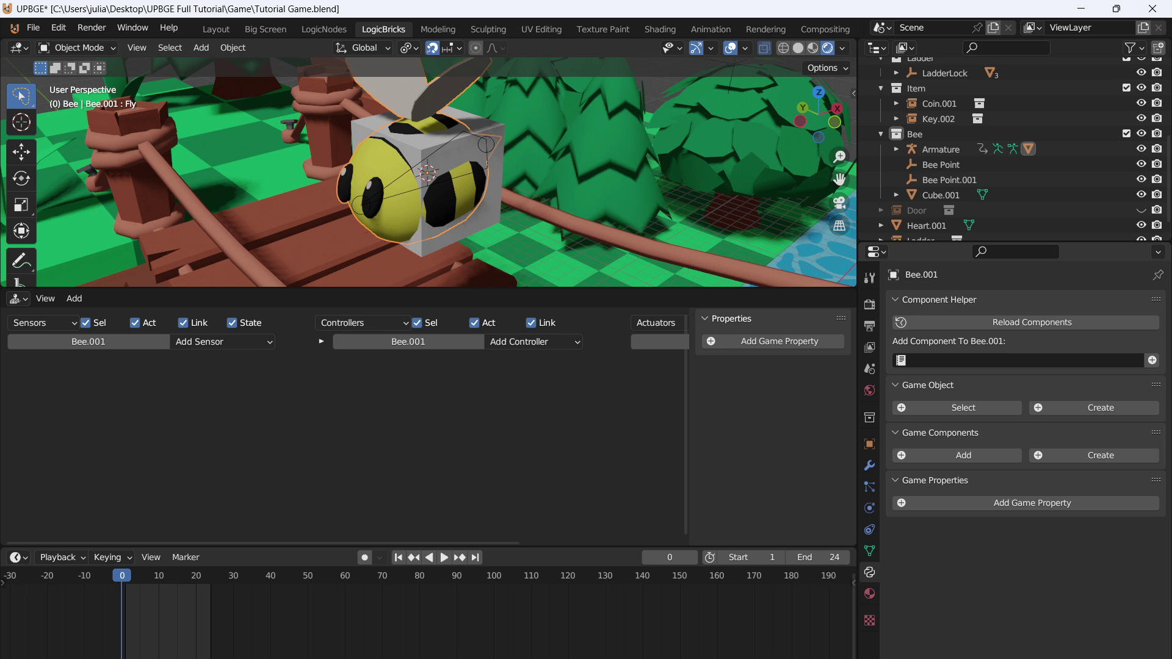
click(869, 508)
click(975, 452)
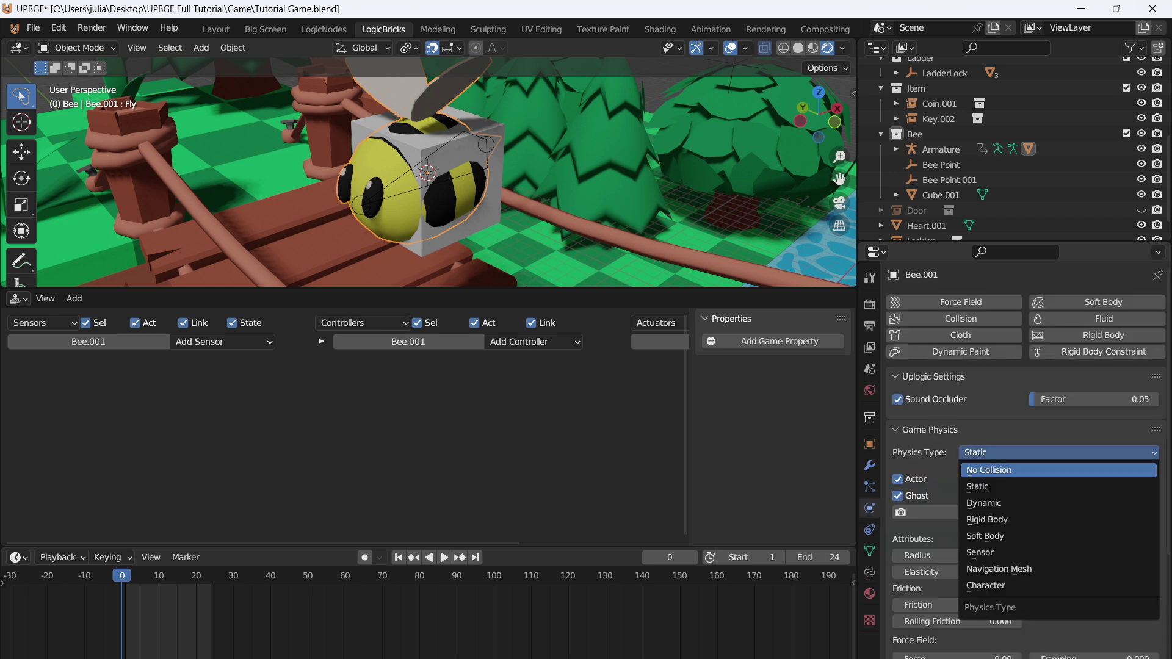
click(988, 470)
scroll(427, 183, down, 3)
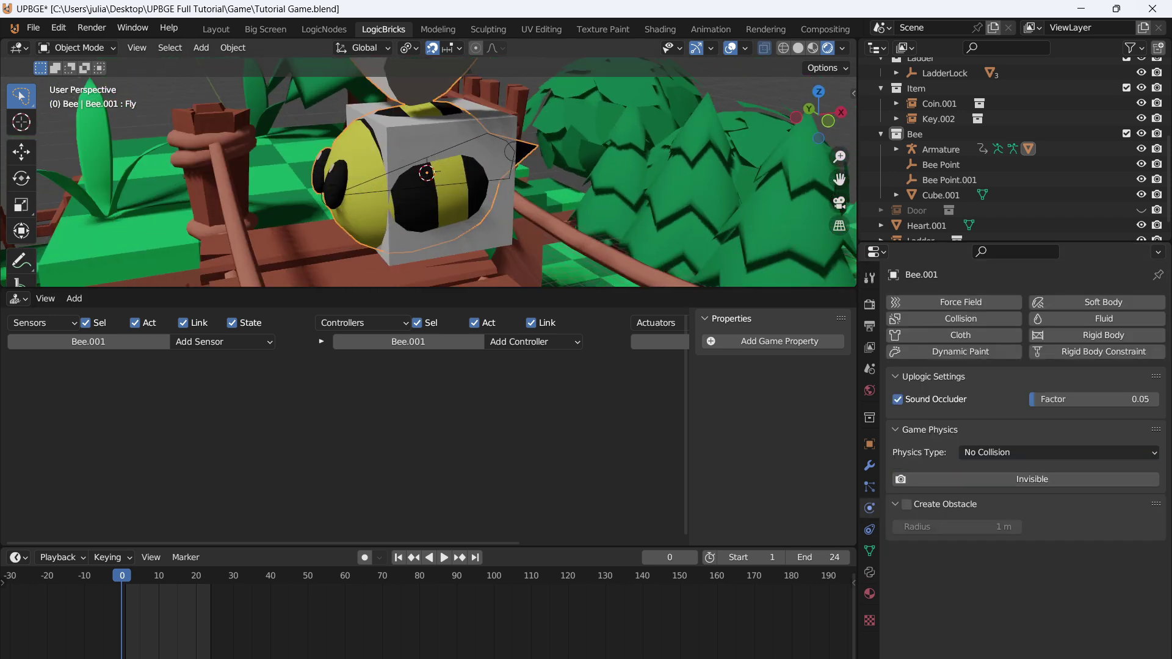
Parent the bee's armature to the cube using Object (Keep Transform)
click(455, 140)
click(457, 146)
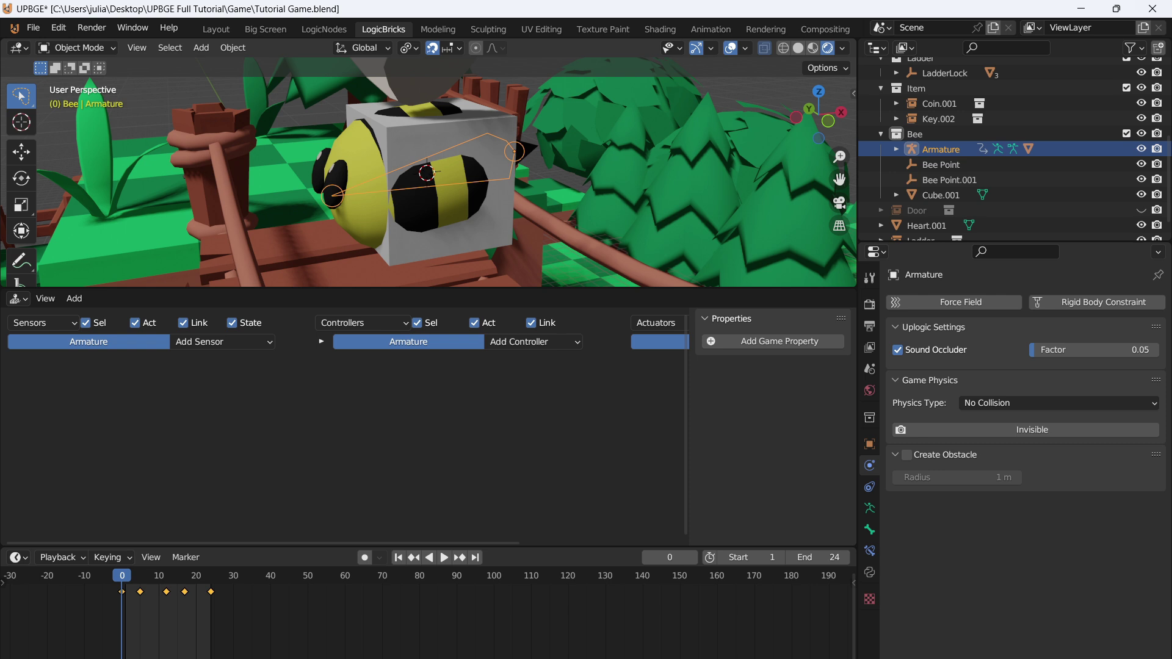
shift+click(459, 138)
key(ctrl+p)
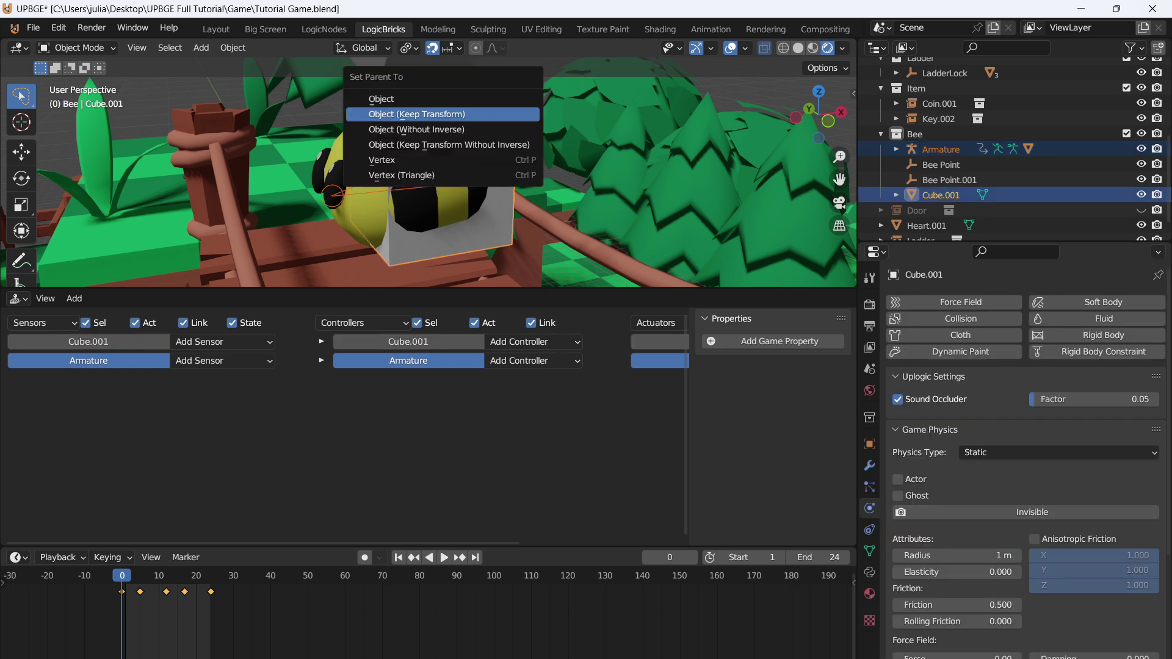
click(405, 112)
Set the cube's viewport display to Wire and save the file
click(869, 444)
scroll(1014, 451, down, 5)
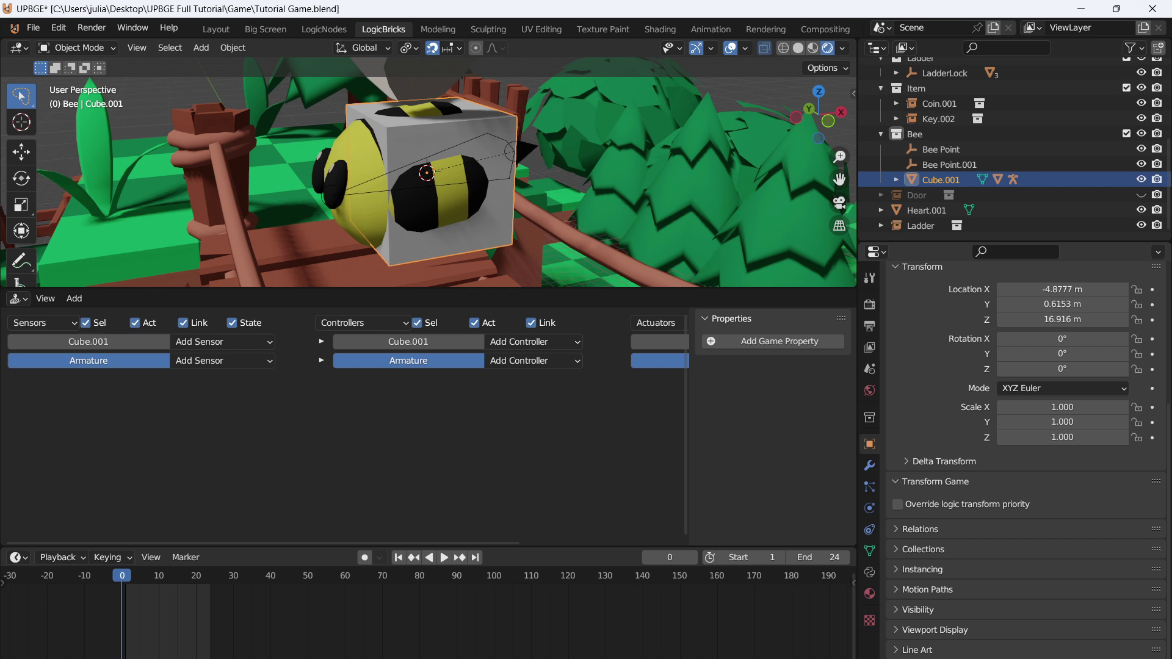
click(935, 630)
scroll(977, 611, down, 5)
click(1068, 639)
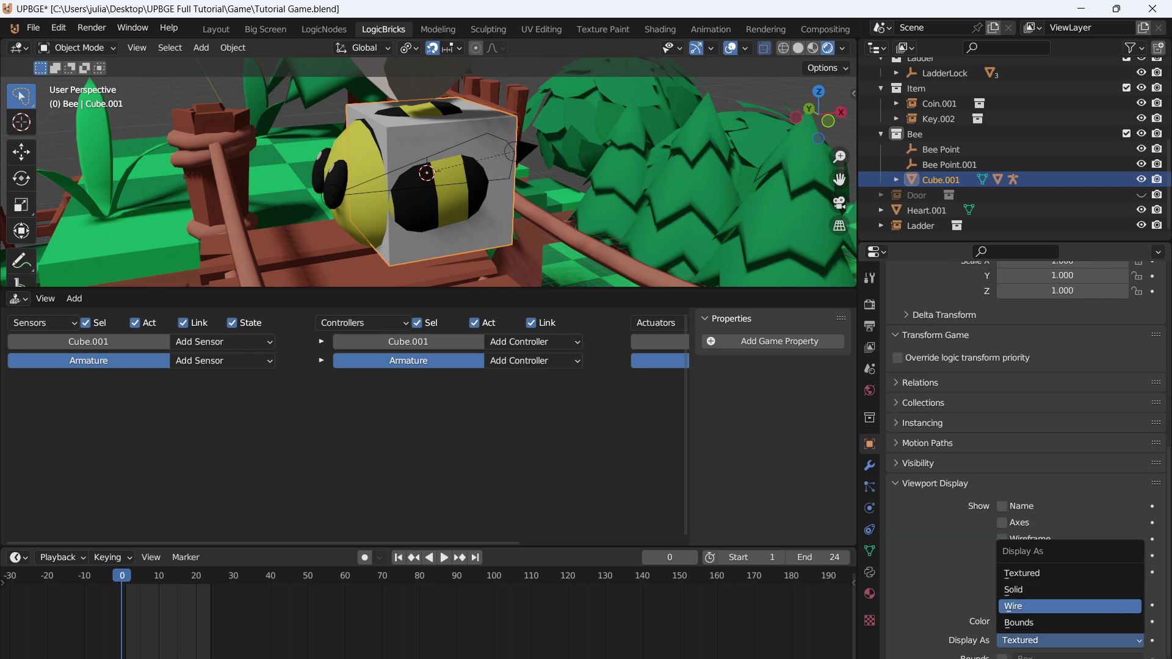
click(1037, 606)
key(ctrl+s)
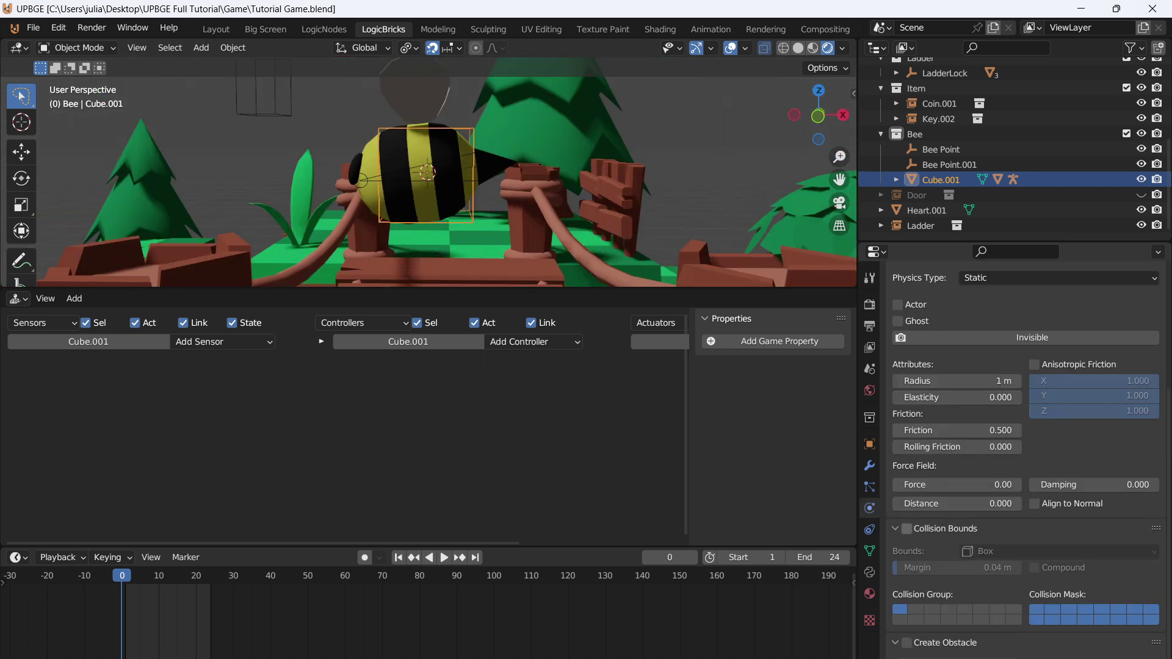
Enable Box collision bounds on the cube and make it an Actor and Ghost in its game physics
click(906, 528)
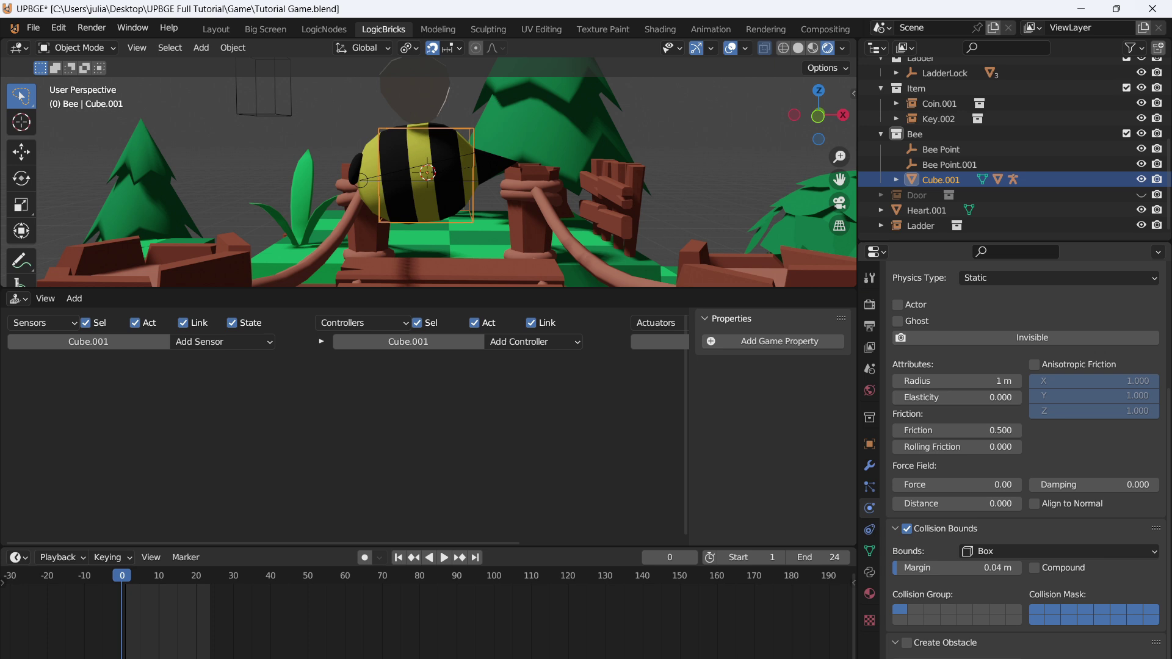
click(897, 305)
Rename the Bee Point empty as Point1 and the Bee Point.001 empty as Point2
middle_drag(427, 174, 421, 211)
scroll(390, 188, down, 5)
click(244, 162)
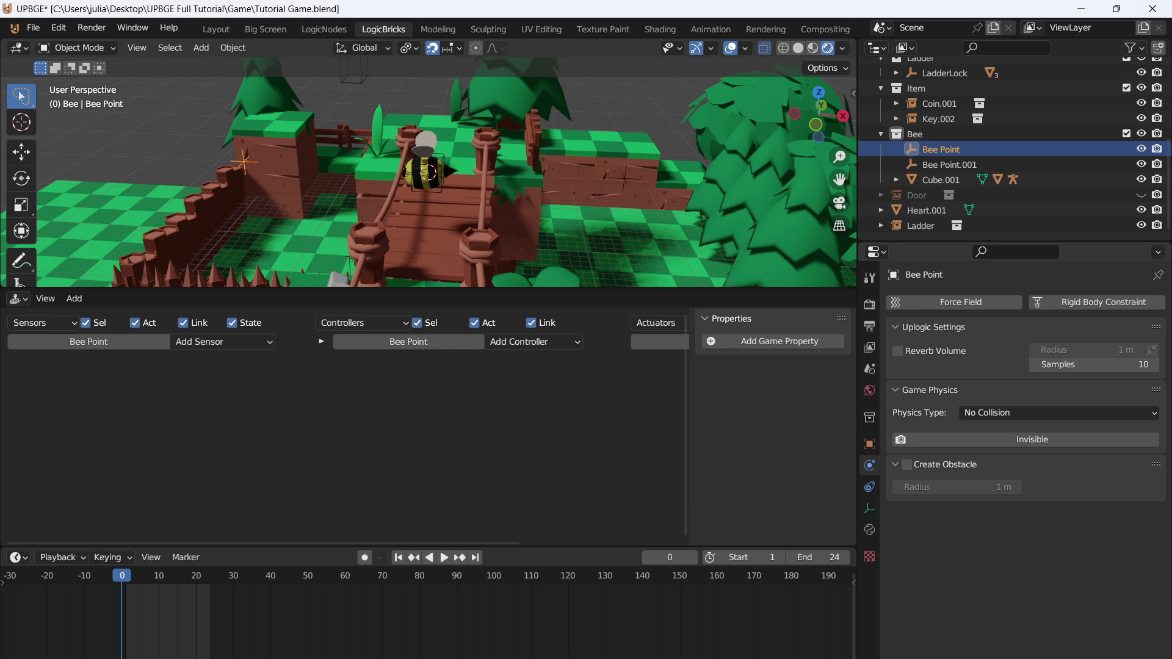
key(F2)
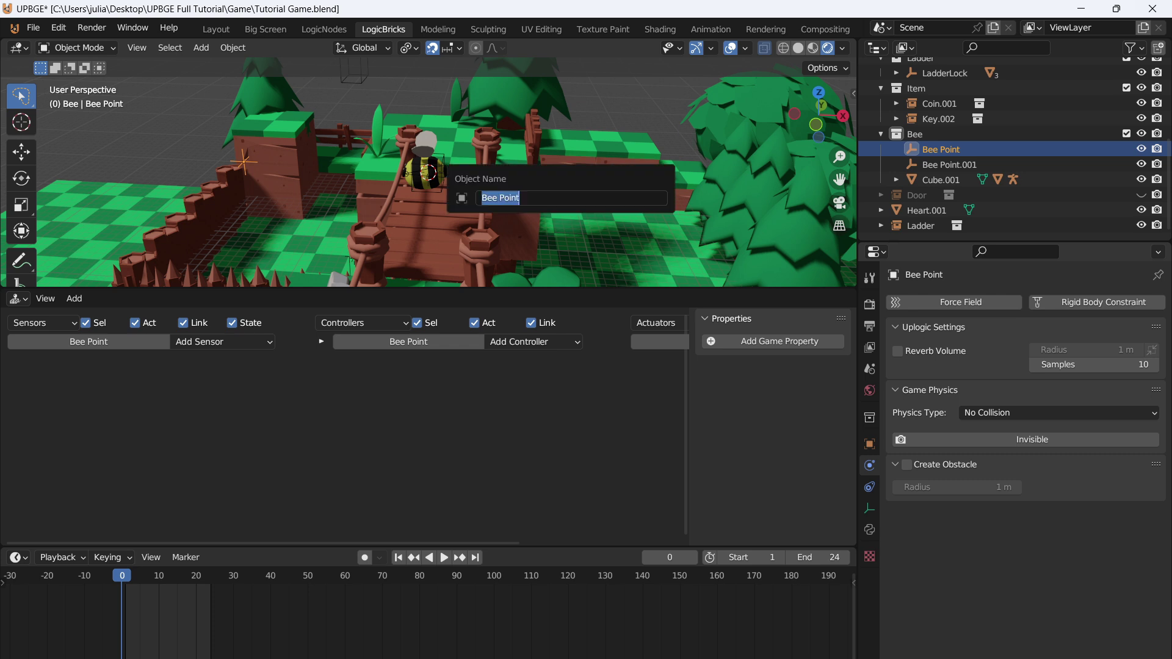
text(Point1)
key(Return)
click(624, 178)
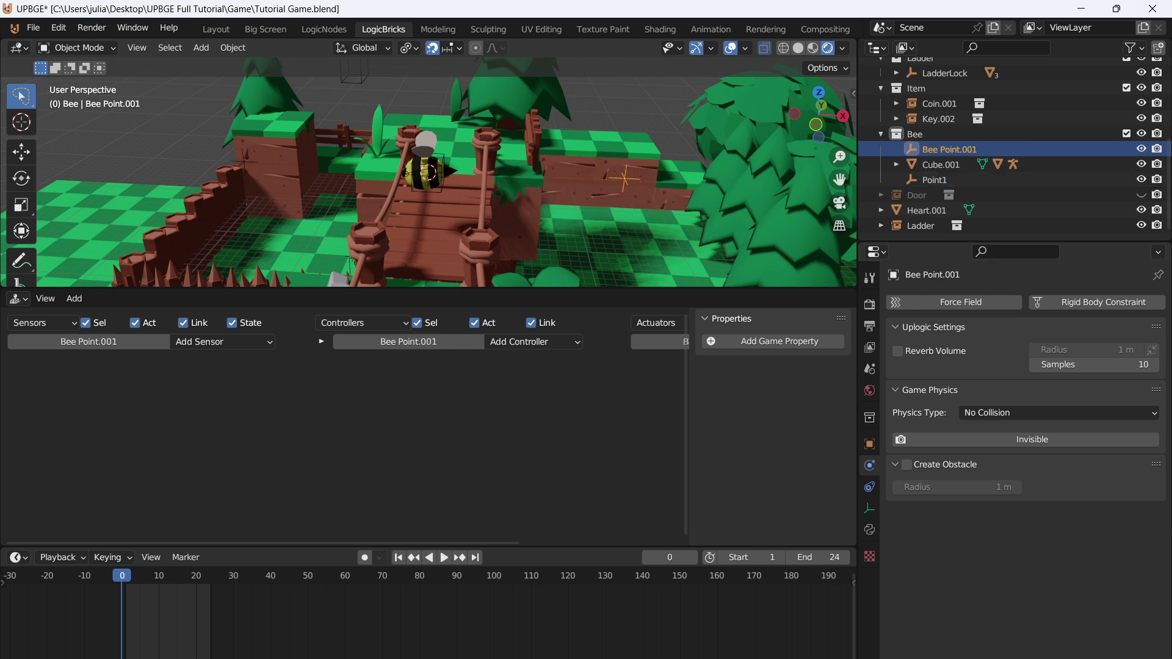
key(F2)
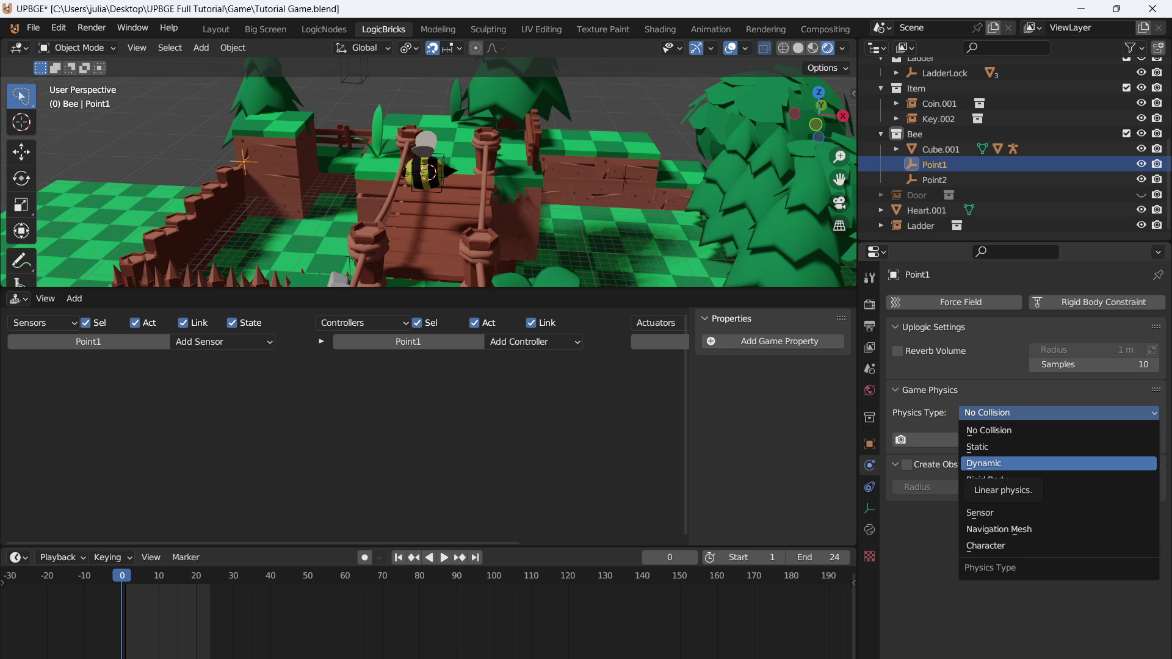
Make Point1 a Dynamic physics object with Actor, Ghost, X, Y and Z translation locks and Box collision bounds
click(984, 463)
scroll(897, 474, down, 10)
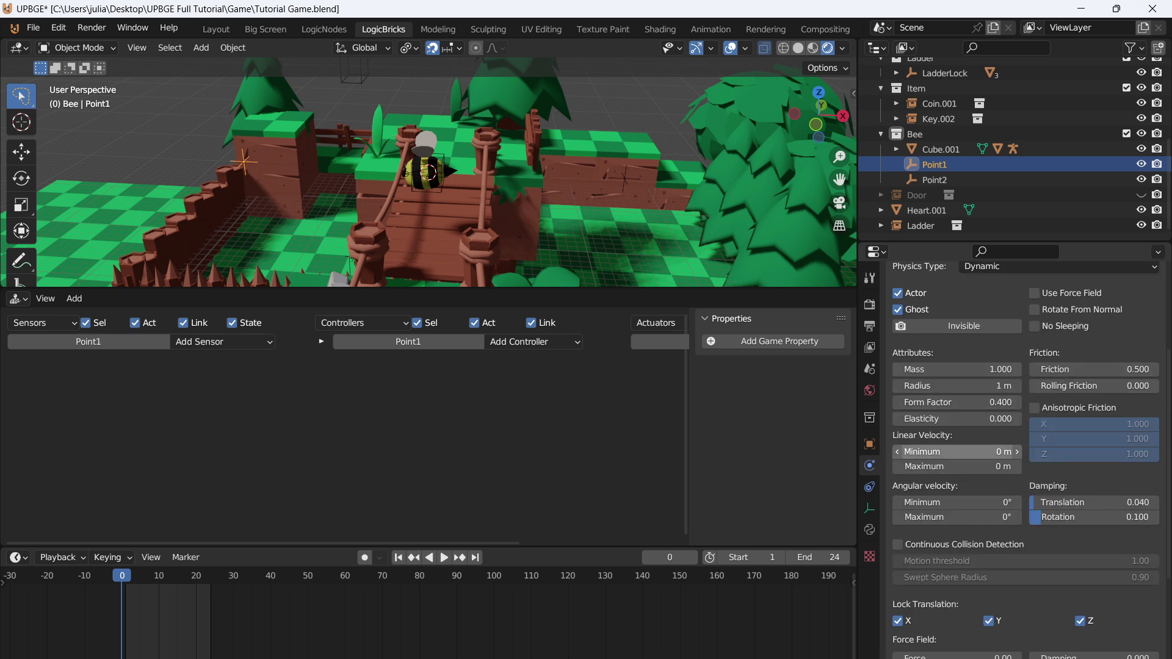
click(897, 474)
click(989, 474)
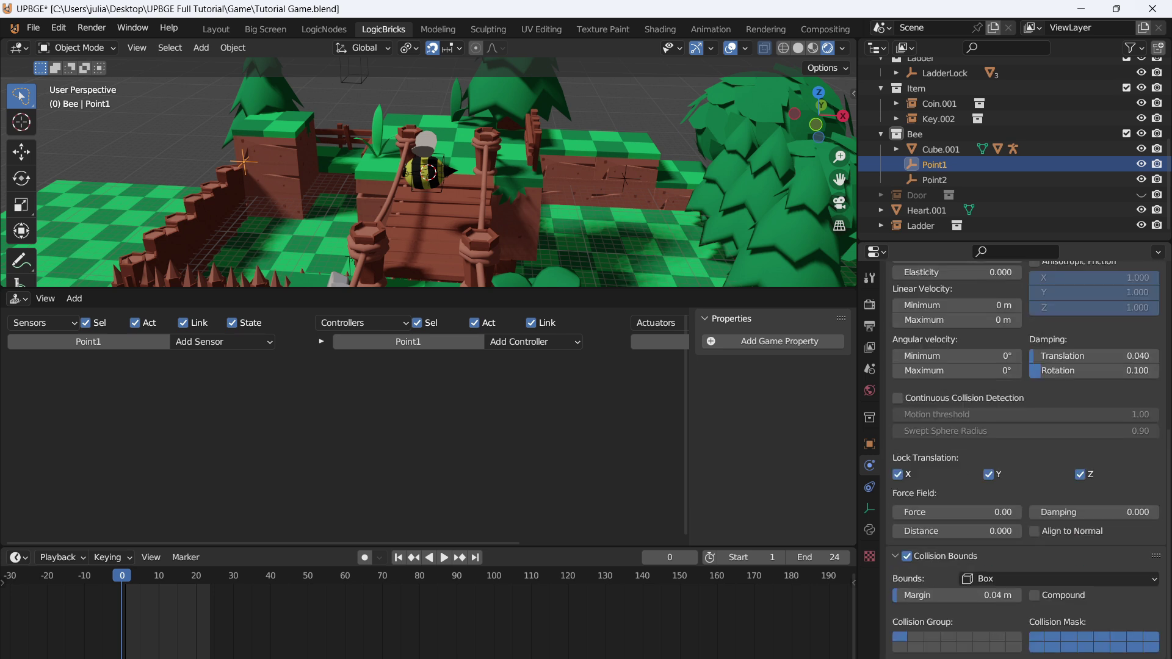
Give Point2 Dynamic physics with Actor, Ghost, locked X, Y and Z translation and Box collision bounds
click(934, 179)
click(1059, 412)
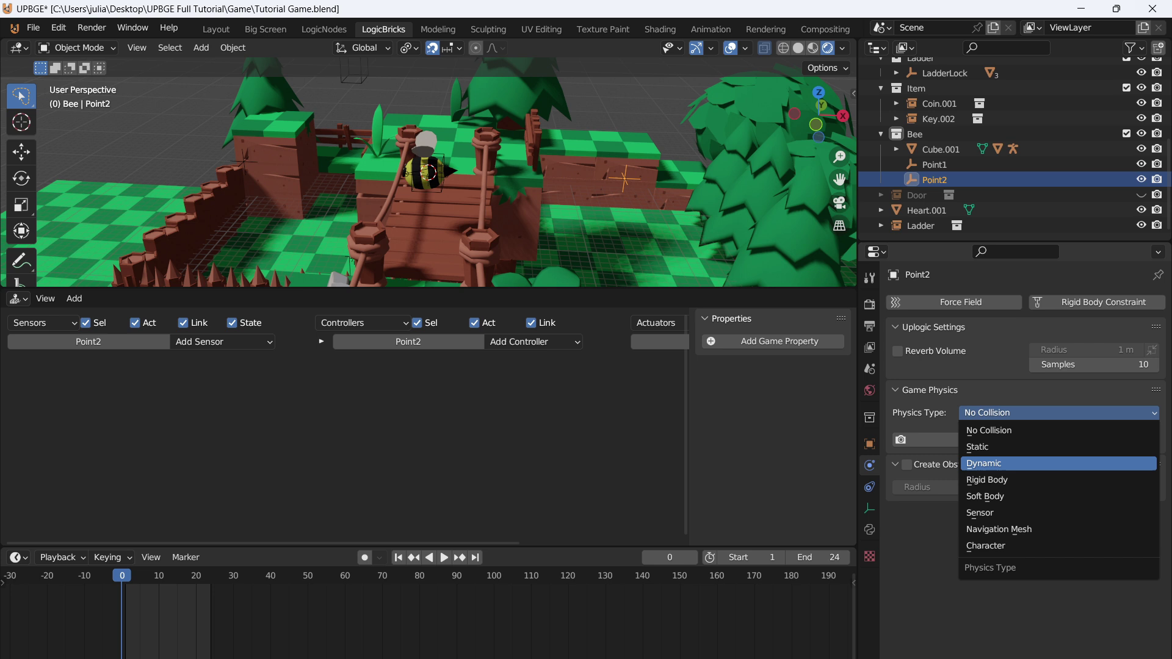
click(984, 463)
scroll(1031, 470, down, 6)
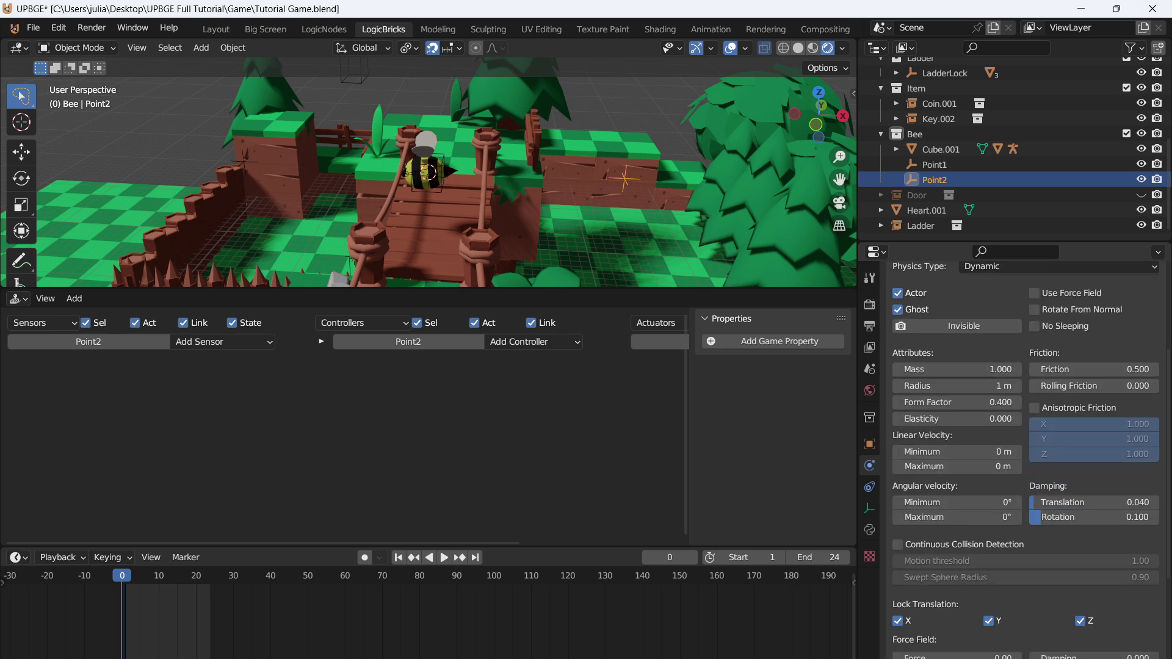
scroll(1017, 461, down, 1)
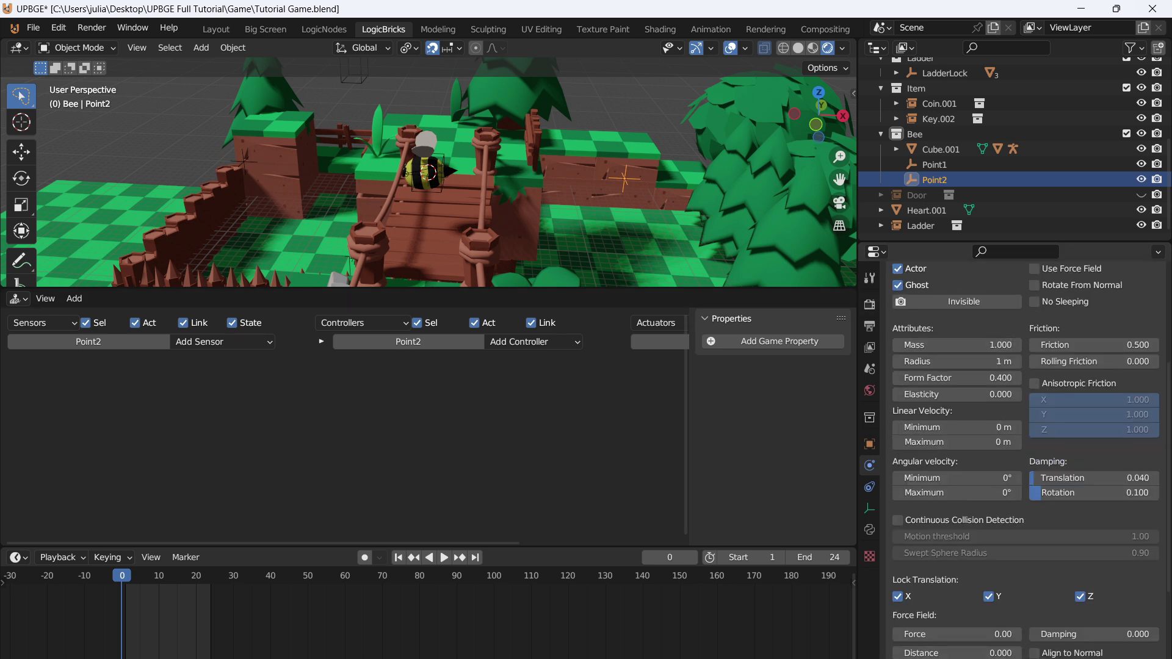
scroll(1025, 457, down, 6)
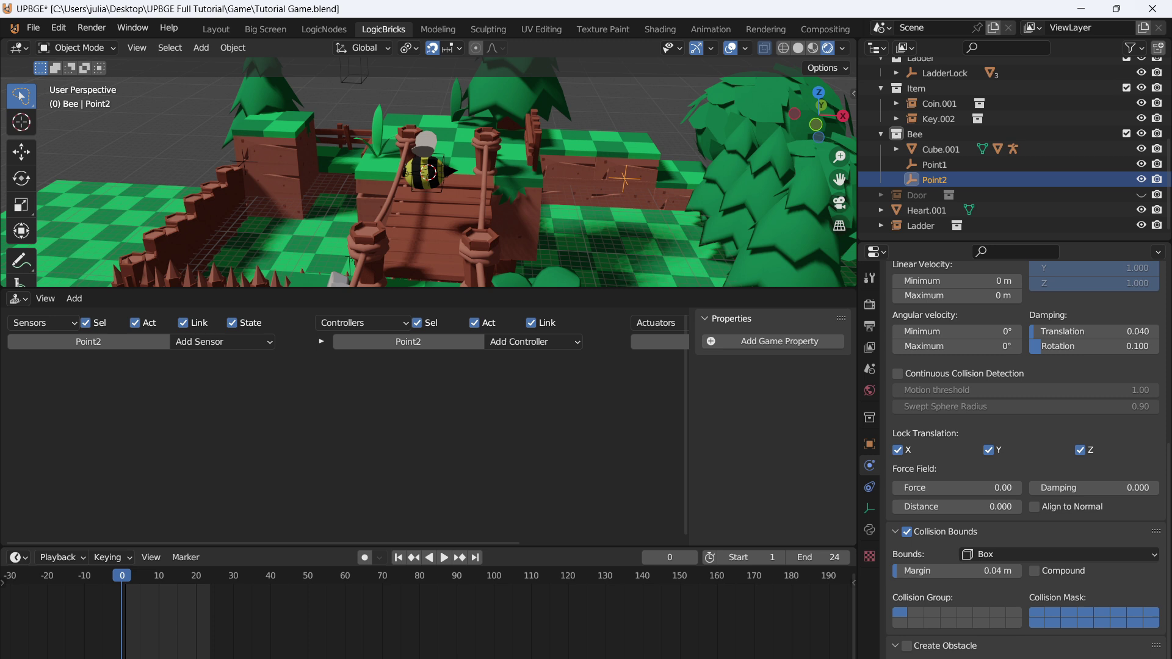
Add a game property named Point to the bee's cube and set its type to Integer
scroll(1025, 406, up, 10)
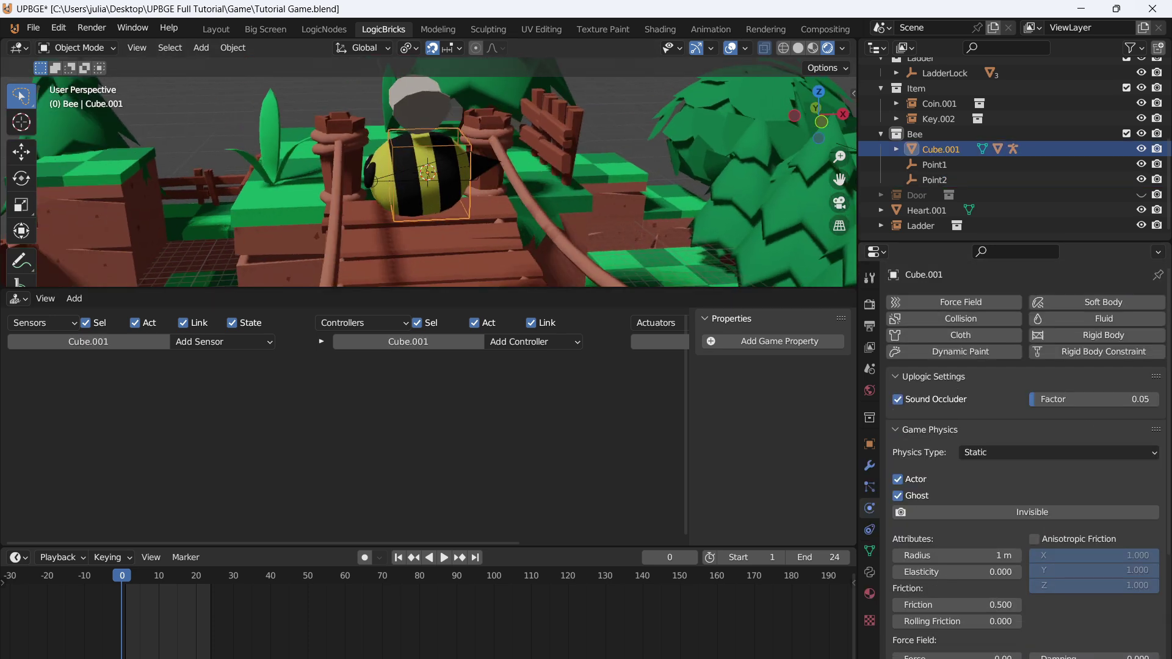
click(757, 342)
click(716, 364)
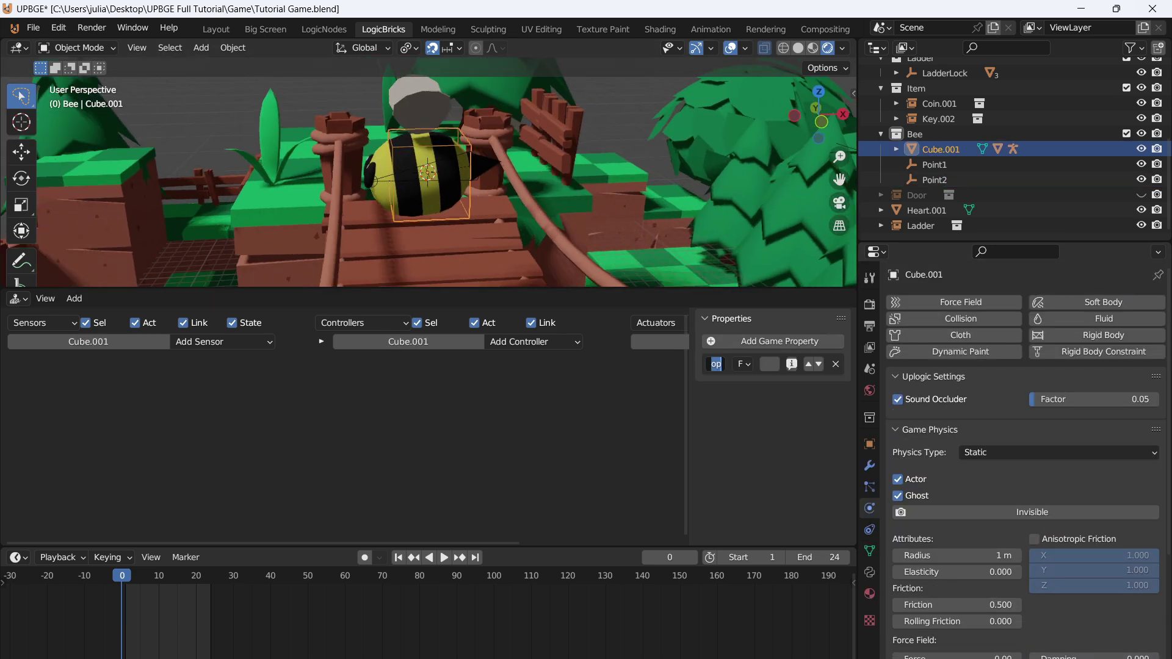
text(o)
text(int)
key(Return)
click(743, 364)
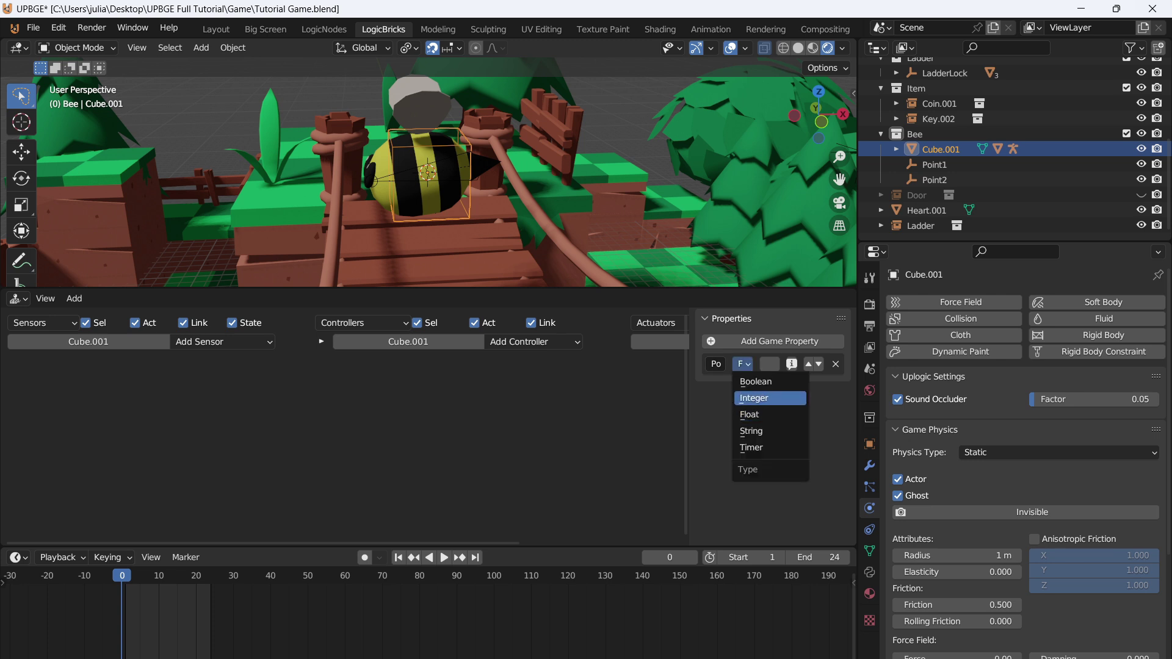
click(760, 398)
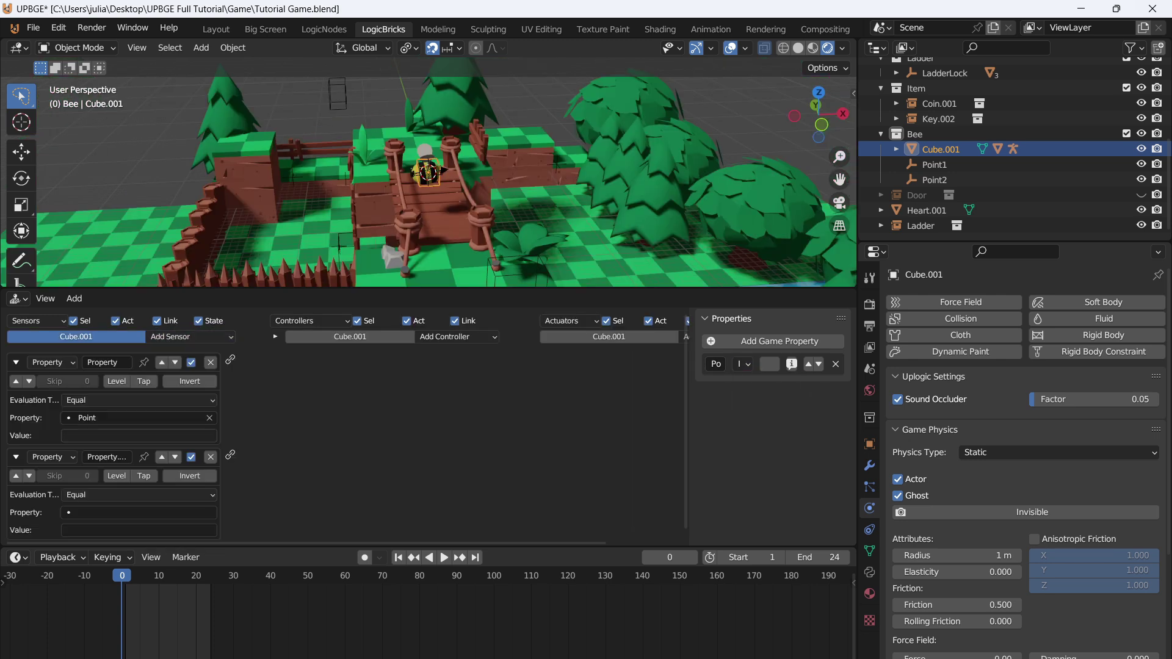
Set the first Property sensor's value to 1 and make the second one check the Point property for value 2
click(139, 436)
scroll(158, 421, down, 2)
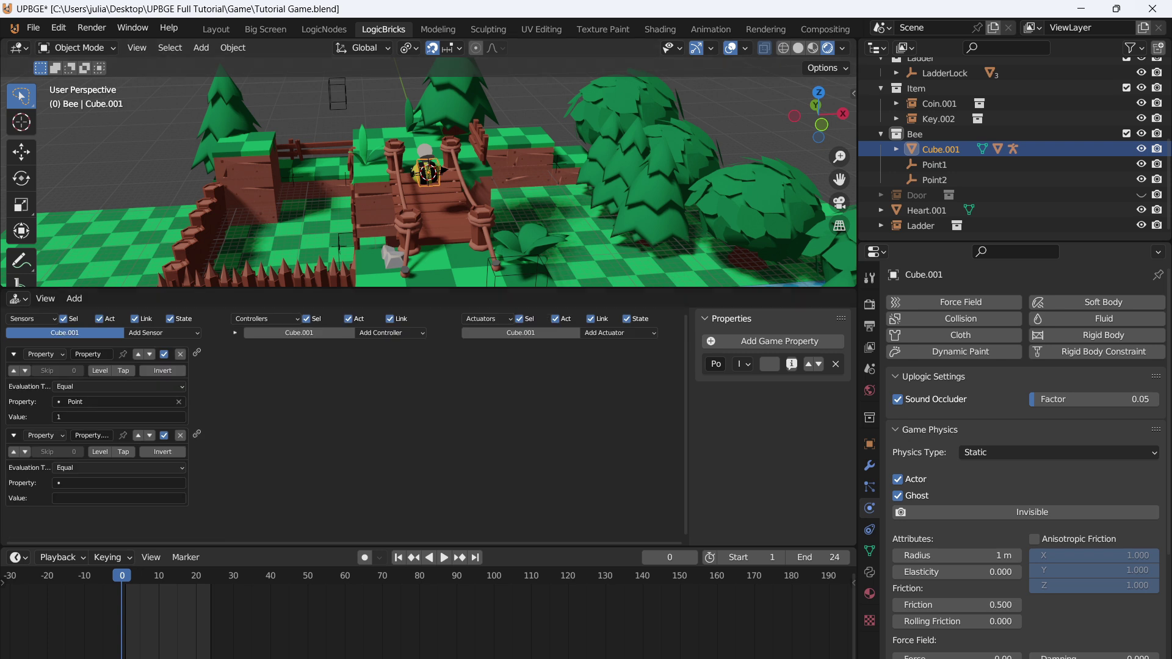
click(119, 483)
click(118, 502)
click(119, 498)
text(2)
Add two Edit Object and two Motion actuators to the cube, ordered so a Motion actuator follows each Edit Object actuator
click(618, 332)
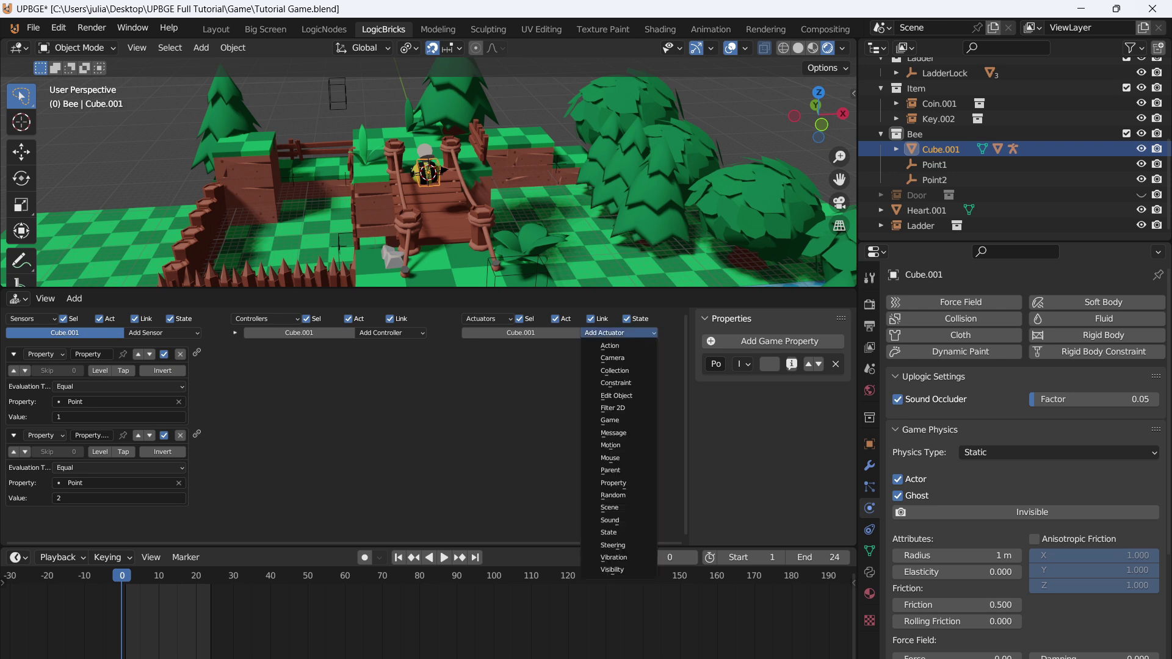
click(616, 396)
click(618, 332)
click(616, 396)
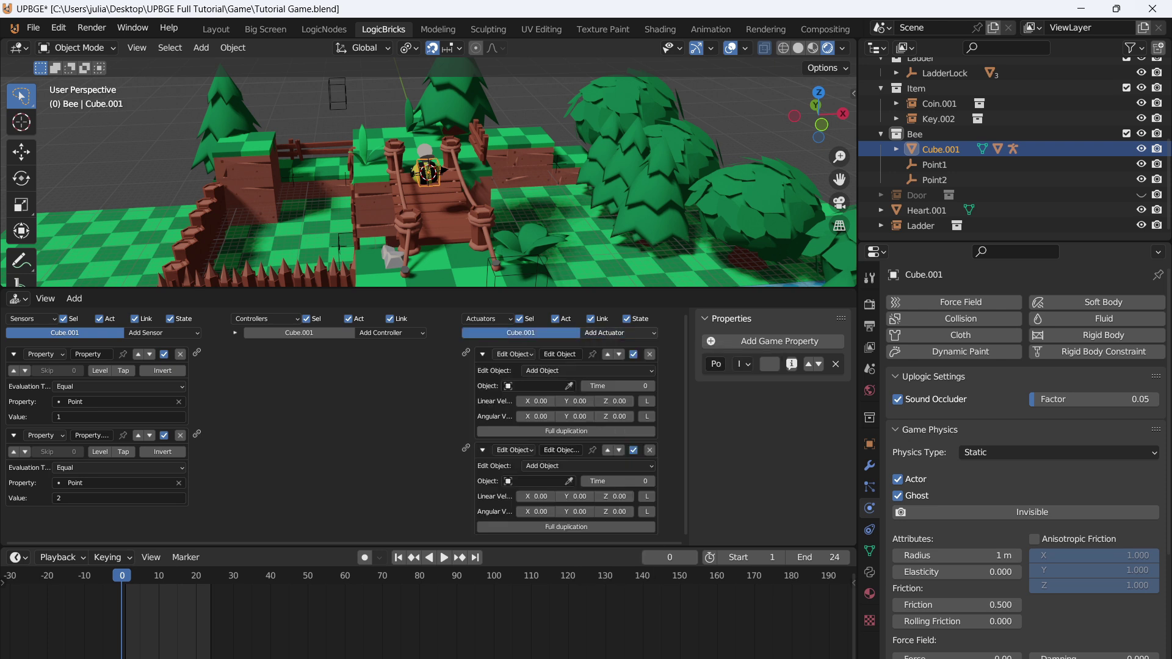
click(619, 333)
click(616, 450)
click(618, 333)
click(616, 450)
ctrl+scroll(573, 496, down, 3)
click(508, 479)
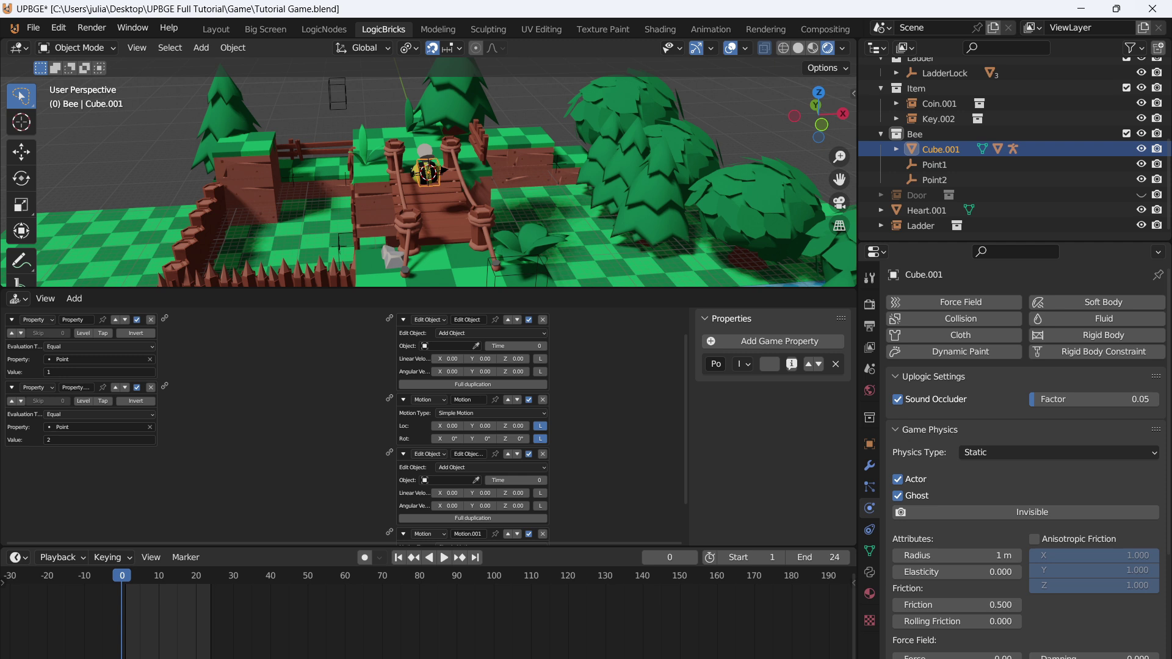
Link the first Property sensor through an And controller to the first Edit Object and first Motion actuators
ctrl+scroll(342, 422, up, 3)
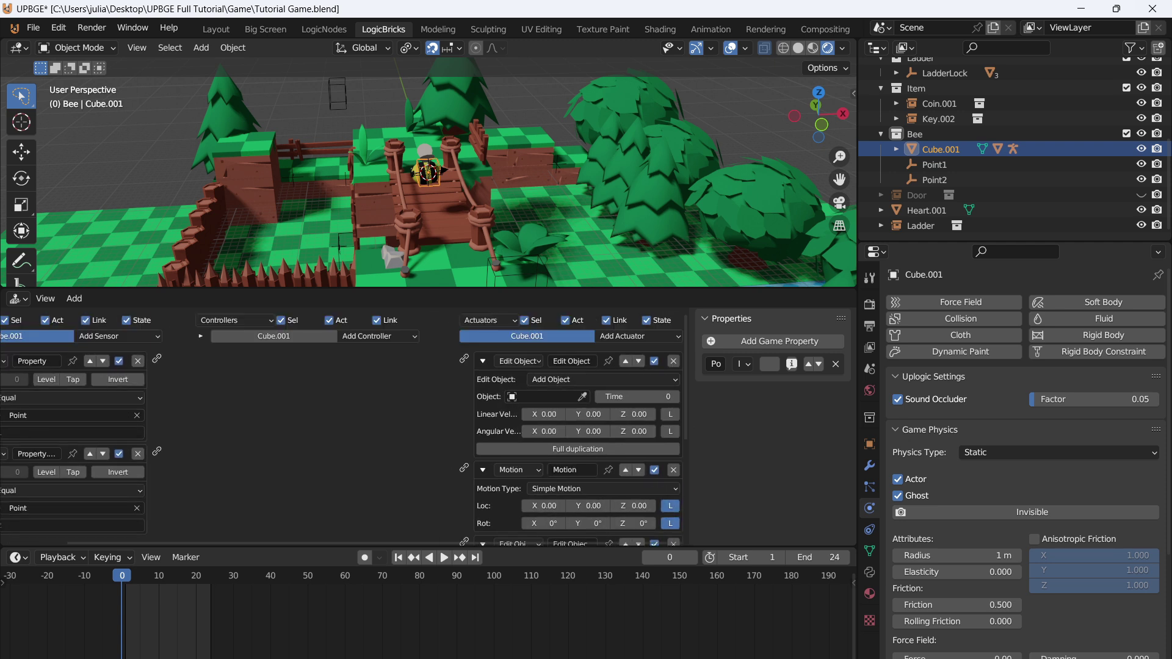
middle_drag(317, 416, 386, 410)
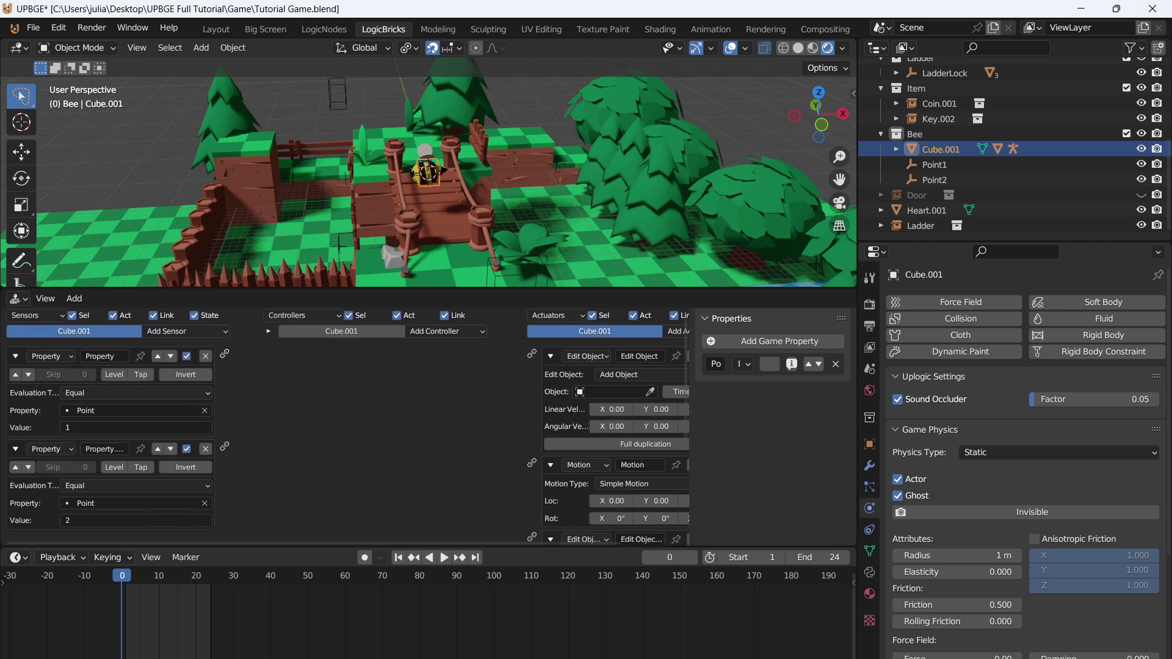
drag(224, 354, 531, 354)
middle_drag(379, 391, 310, 367)
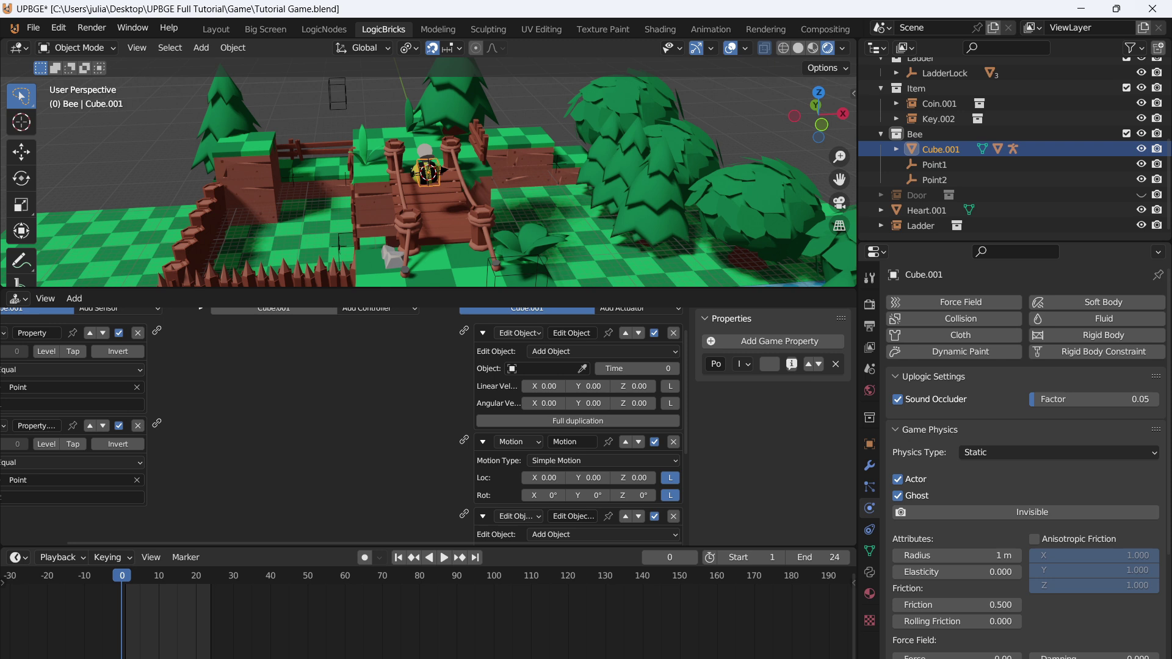
click(275, 311)
drag(415, 331, 462, 439)
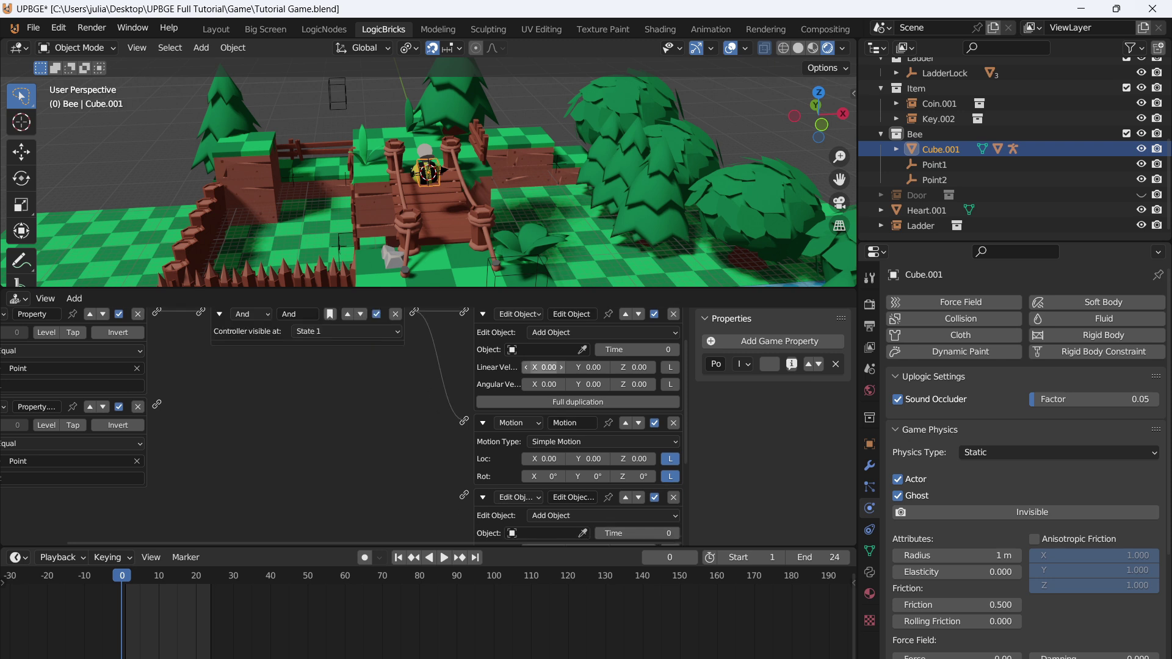
Switch the first Edit Object actuator to Track to and choose Point1 as its target object
click(603, 351)
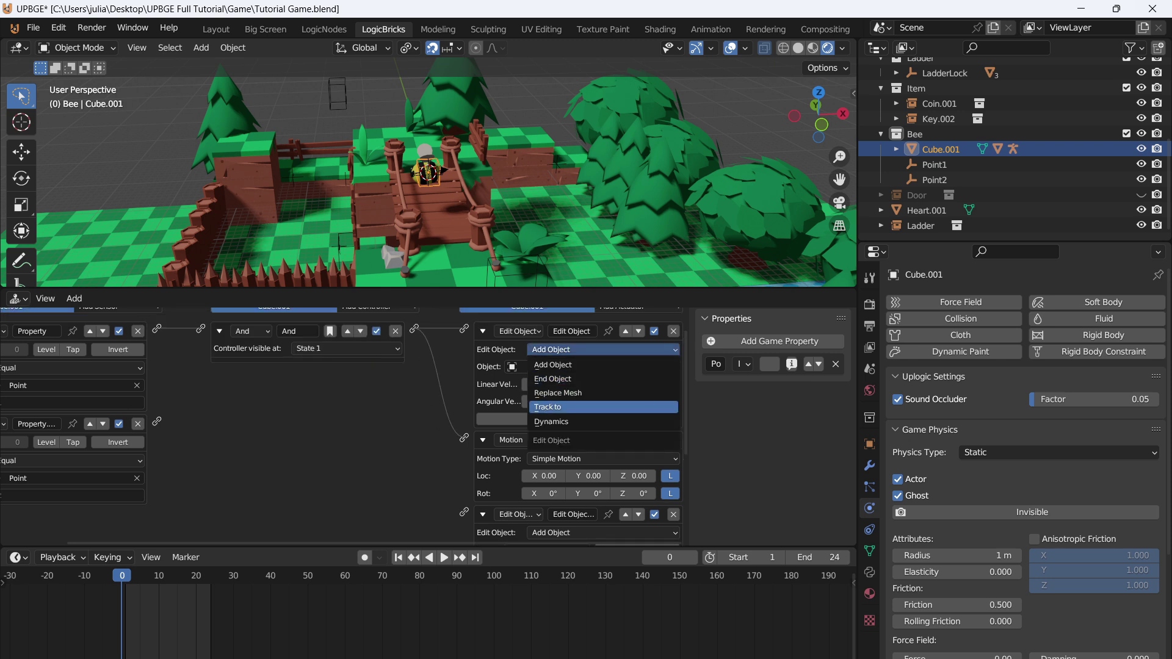
click(551, 407)
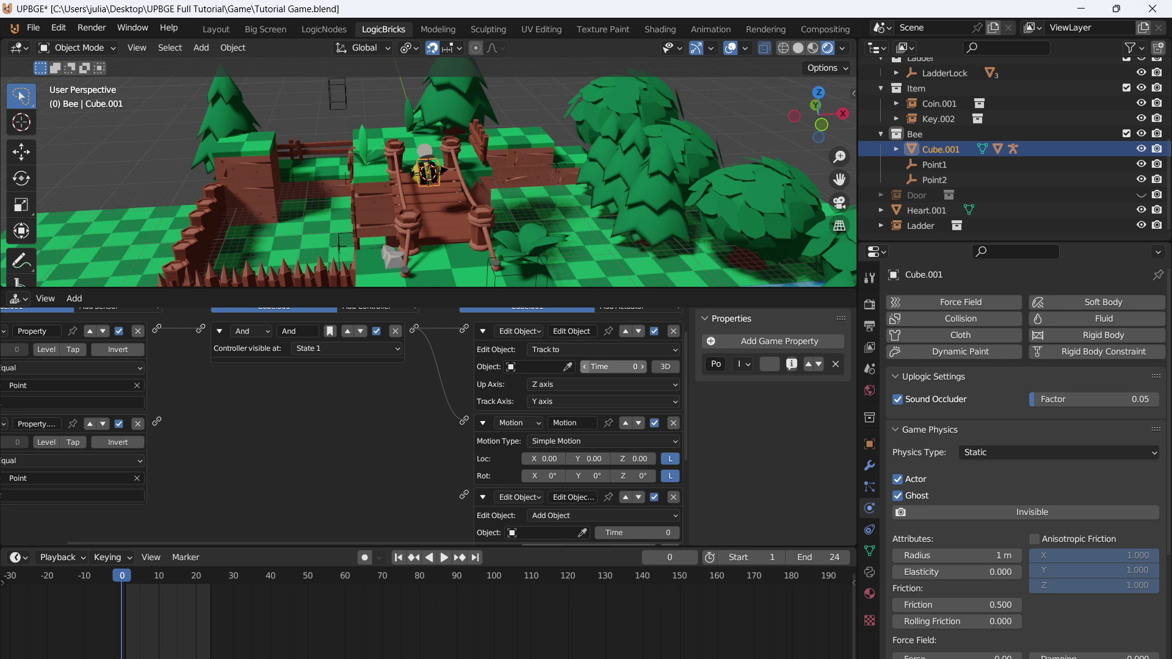
click(567, 367)
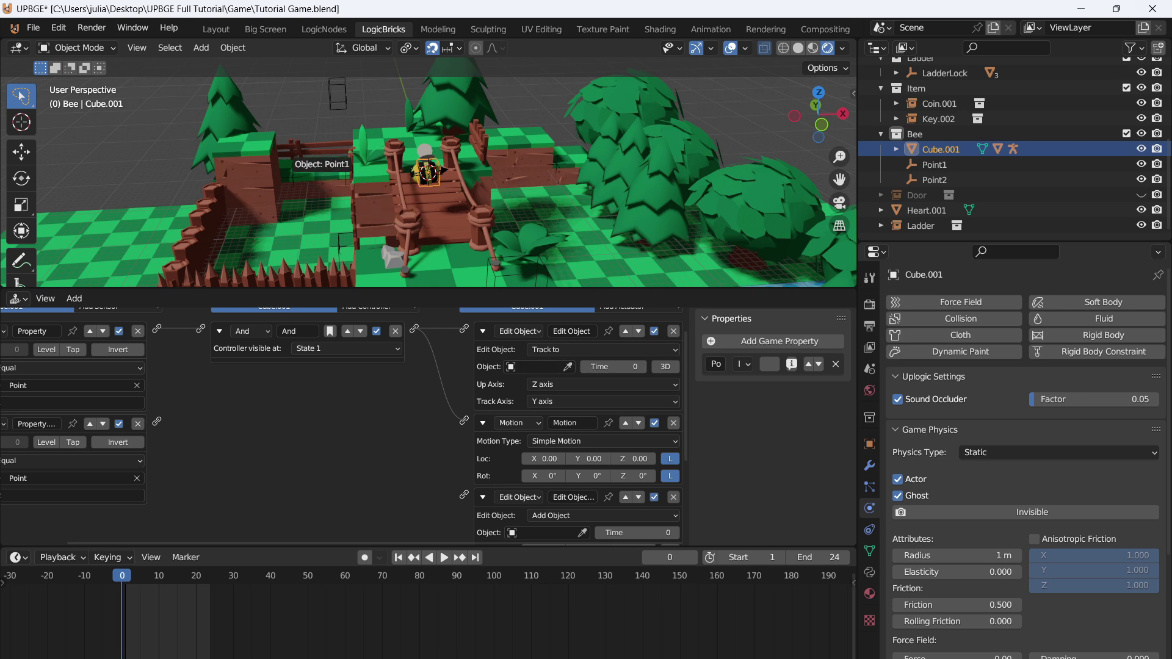
click(292, 177)
Set the first Motion actuator's X location to -0.10, save the file and briefly test the game
middle_drag(292, 177, 235, 186)
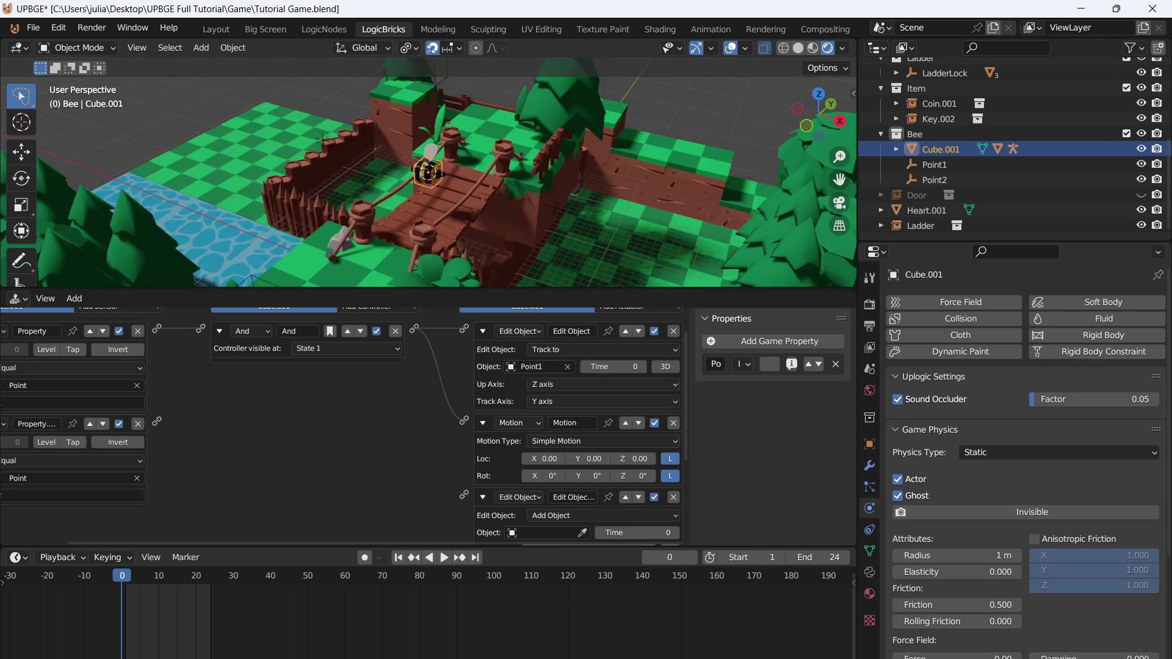
click(525, 459)
middle_drag(427, 202, 476, 214)
key(ctrl+s)
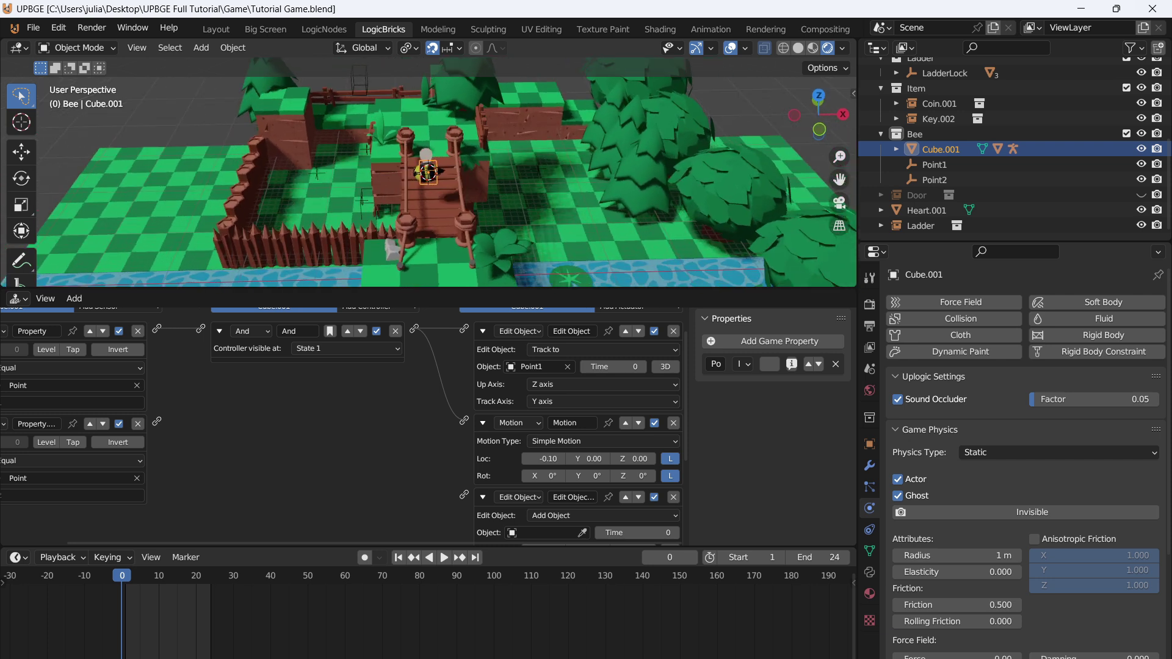
key(p)
key(Escape)
Set the cube's Point game property to 1 and run the game to test the bee's flight
scroll(354, 418, down, 3)
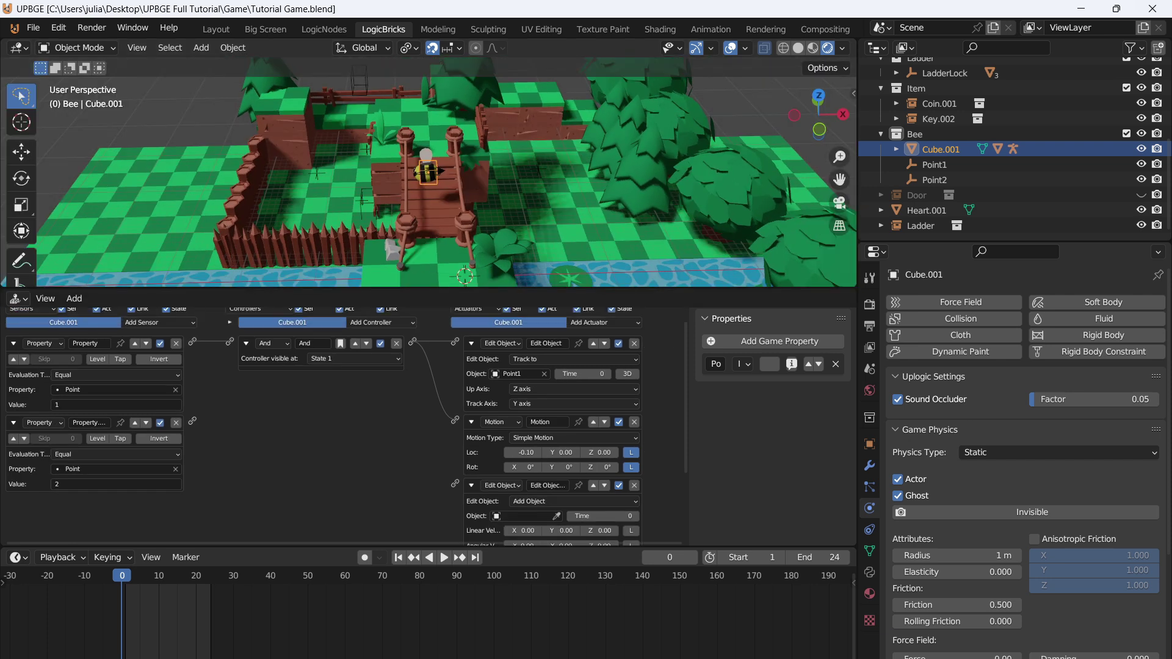
scroll(305, 415, up, 4)
drag(690, 415, 666, 415)
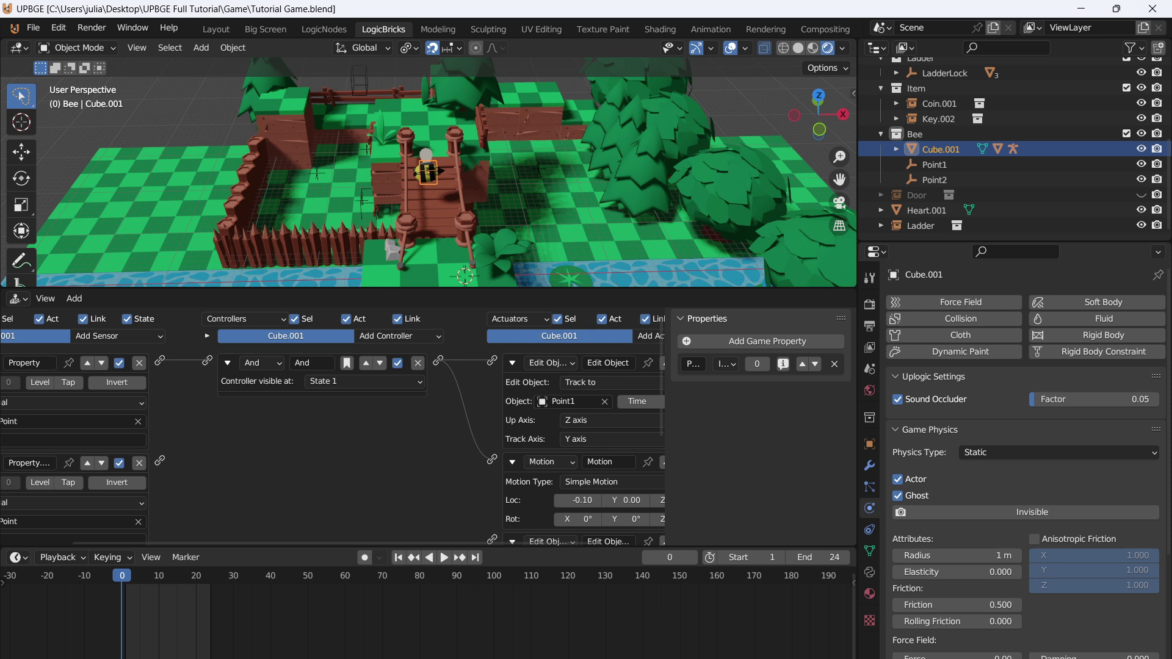
click(766, 365)
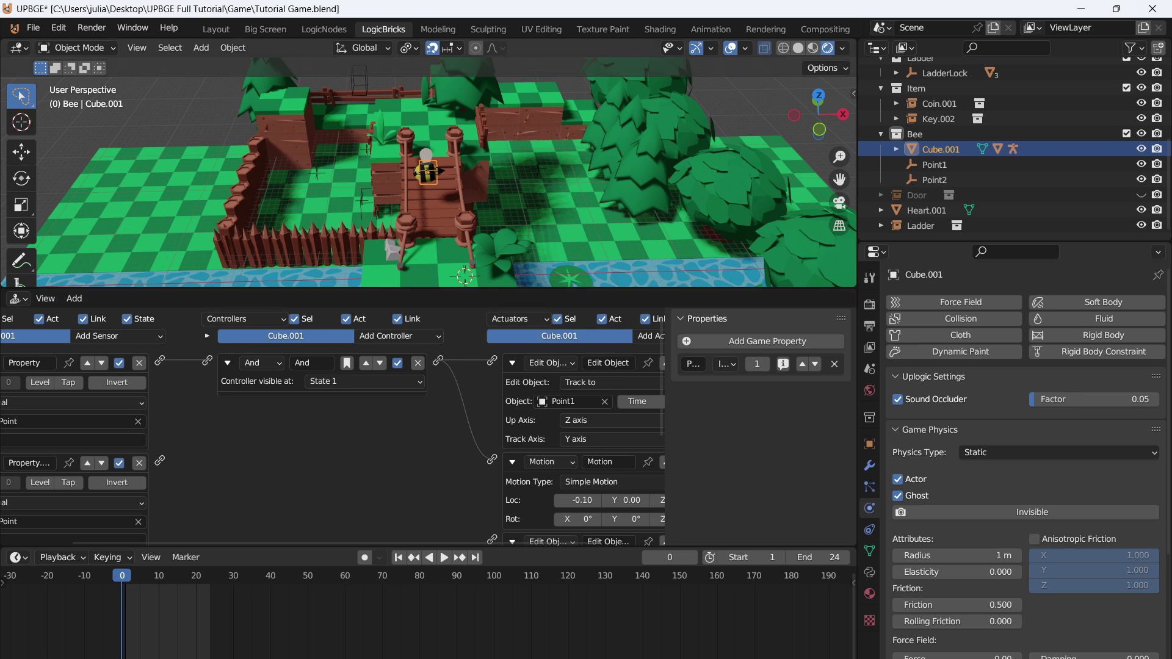
key(p)
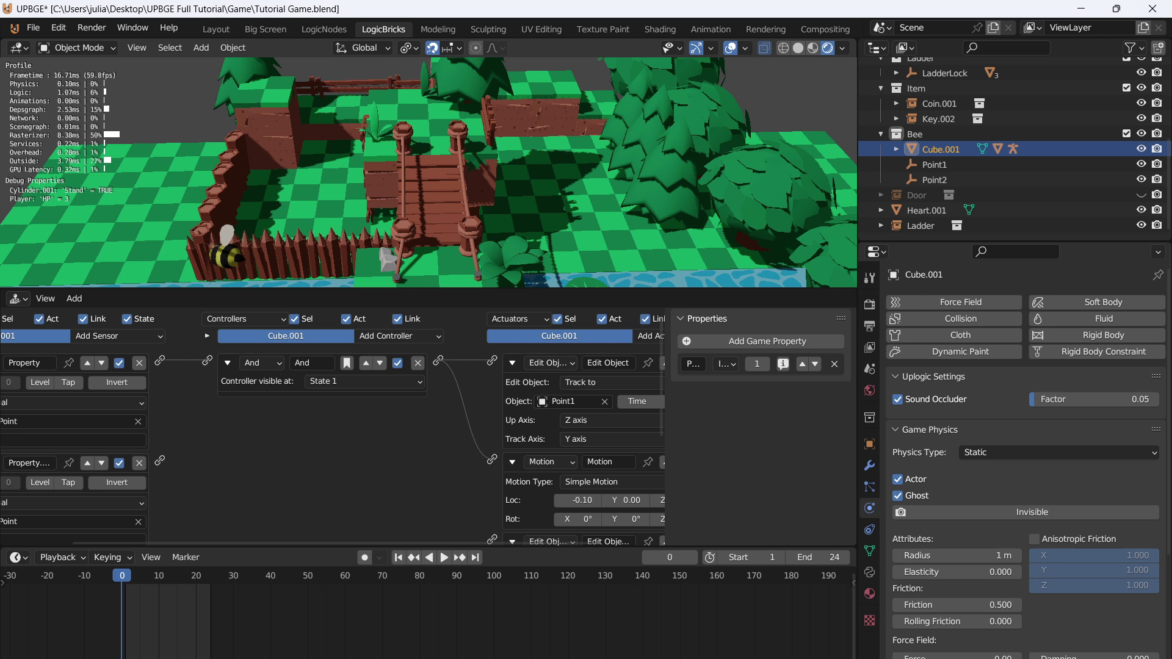
Set the Track Axis of the Edit Object actuator aimed at Point1 to -X axis and test the game
key(Escape)
middle_drag(464, 427, 454, 426)
click(604, 438)
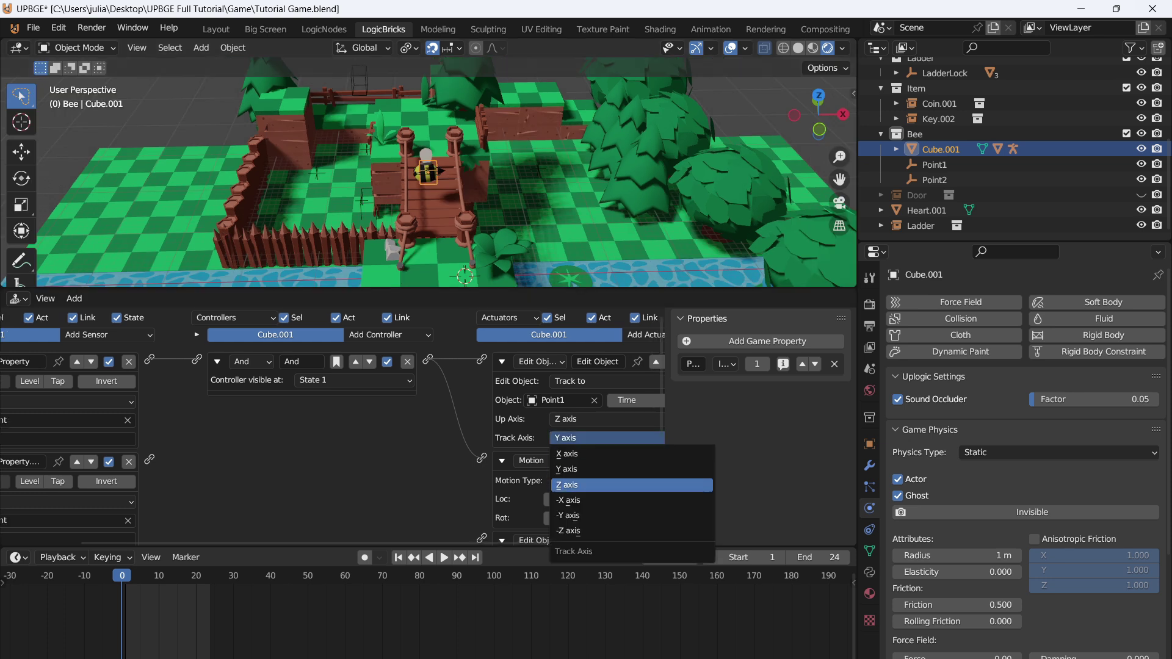
click(568, 500)
key(p)
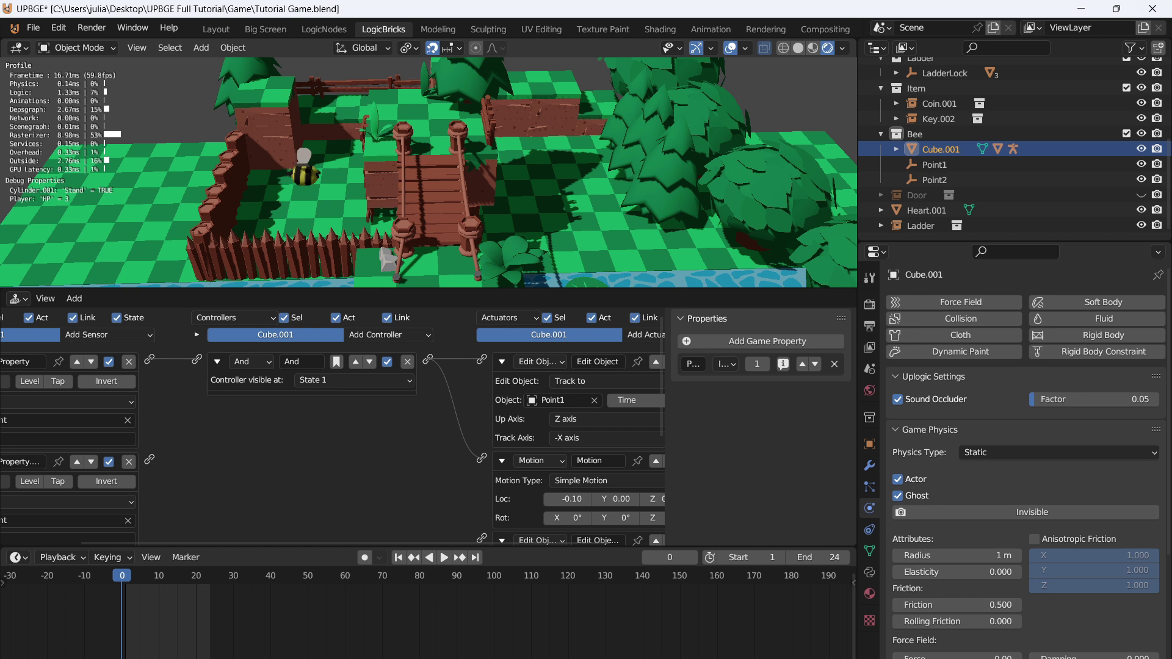
key(Escape)
Link the second Property sensor through an And controller to the second Edit Object and Motion actuators, switching that Edit Object to Track to
drag(169, 424, 476, 482)
middle_drag(574, 421, 538, 407)
click(549, 380)
click(543, 437)
scroll(525, 398, up, 1)
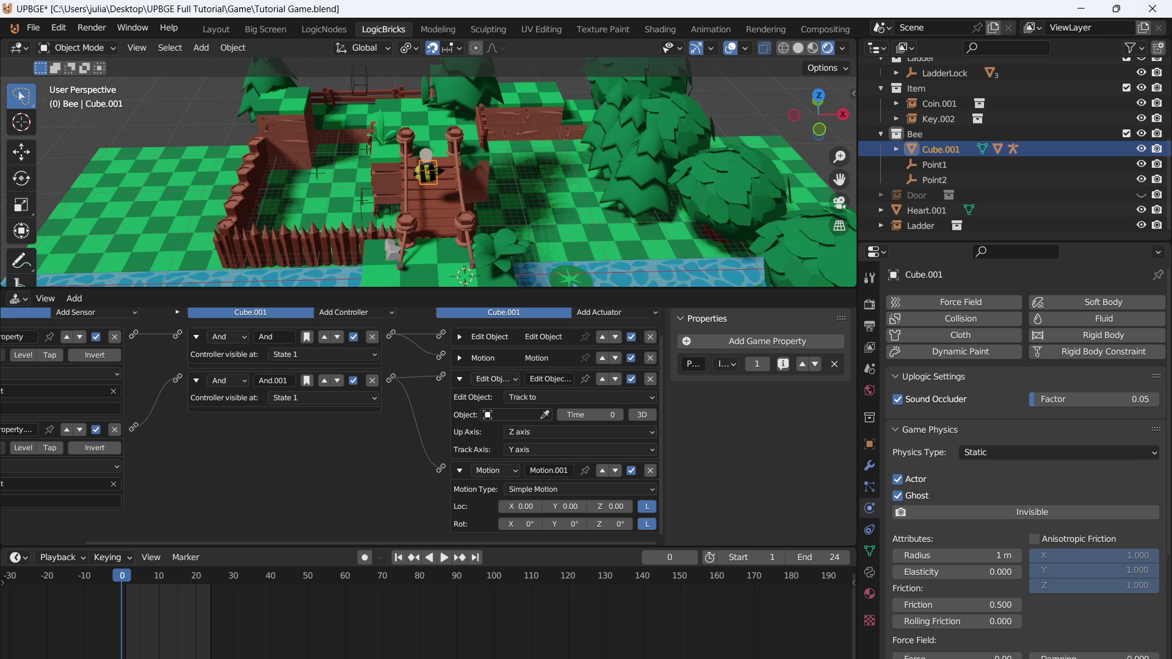
Choose Point2 as the second Track to actuator's target object and set its Track Axis to -X axis
click(544, 414)
click(538, 170)
click(579, 449)
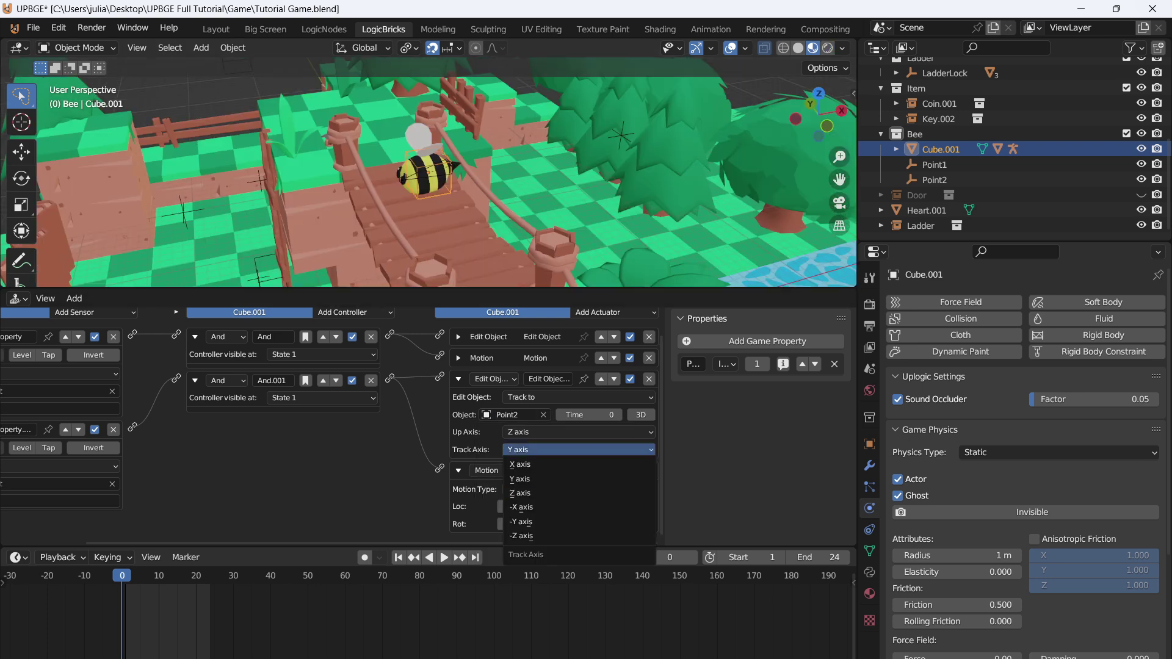
click(522, 507)
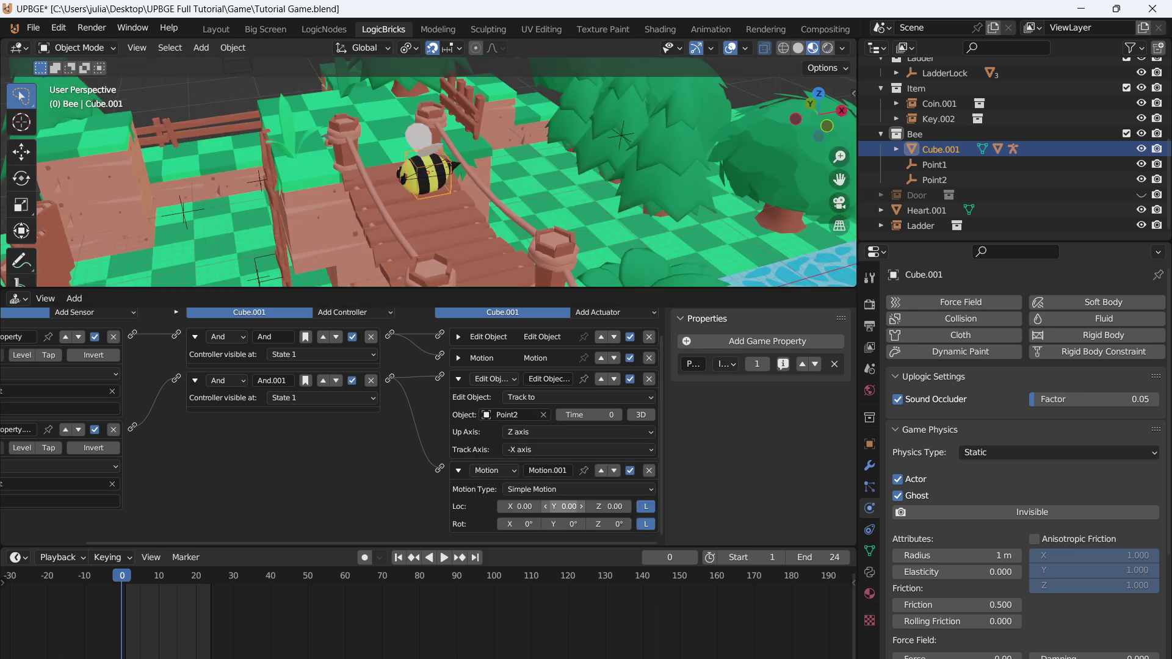
Collapse the cube's expanded Motion and Edit Object actuator bricks
click(459, 471)
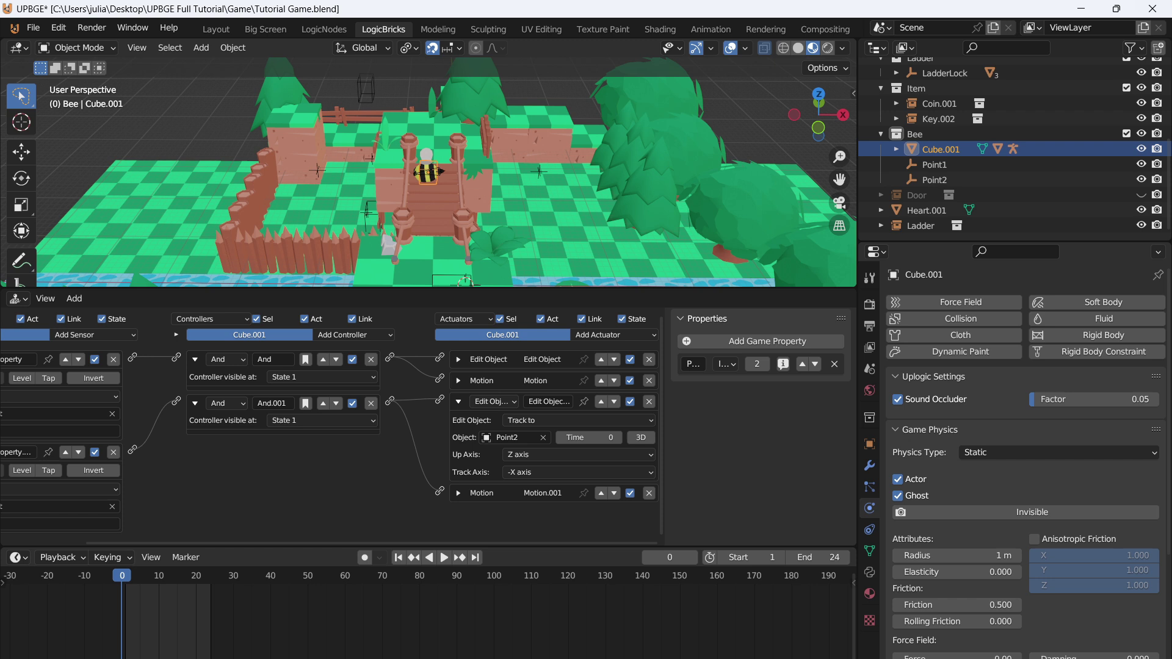
click(459, 401)
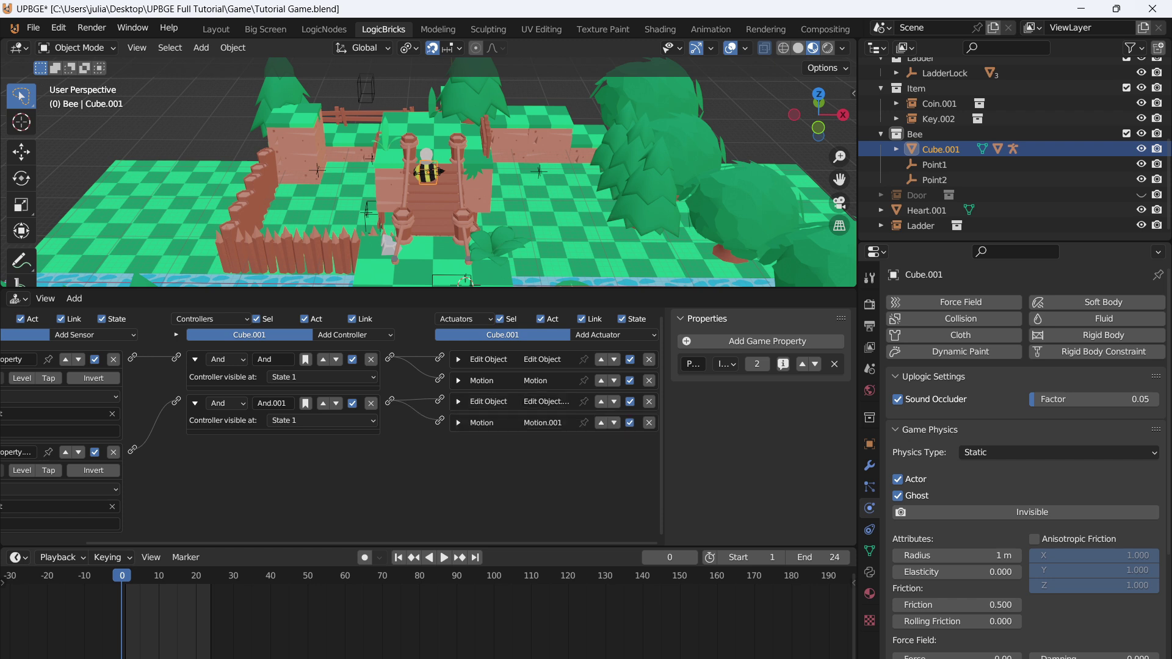
click(459, 380)
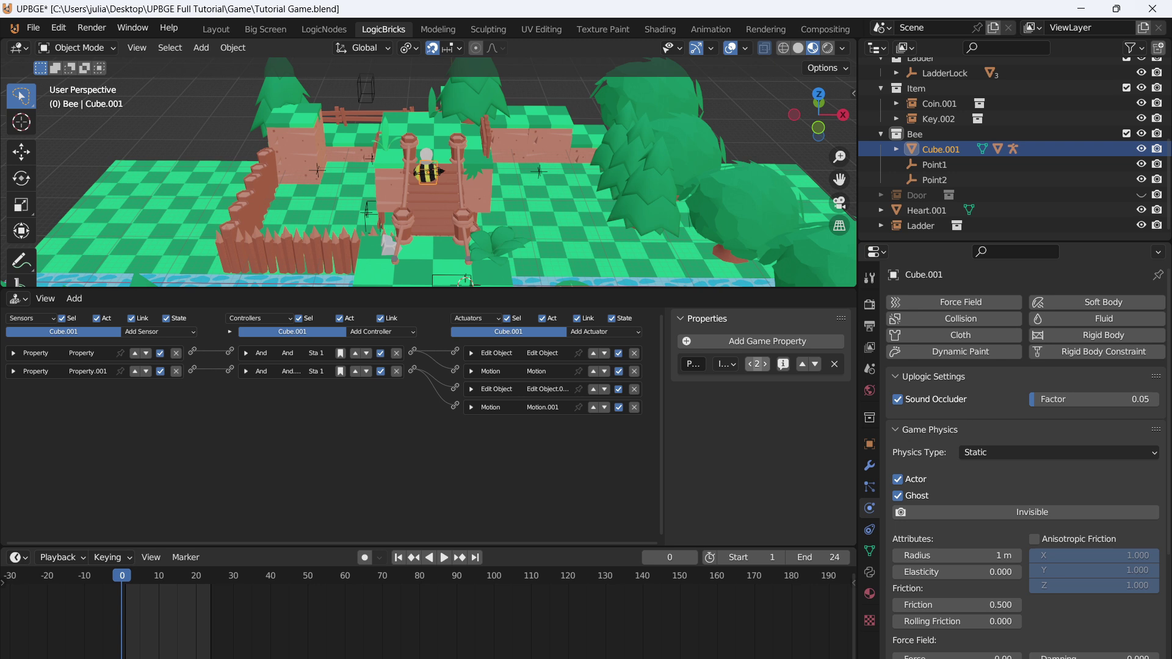
Set the cube's Point game property back to 1 and save the file
click(757, 365)
key(Return)
key(ctrl+s)
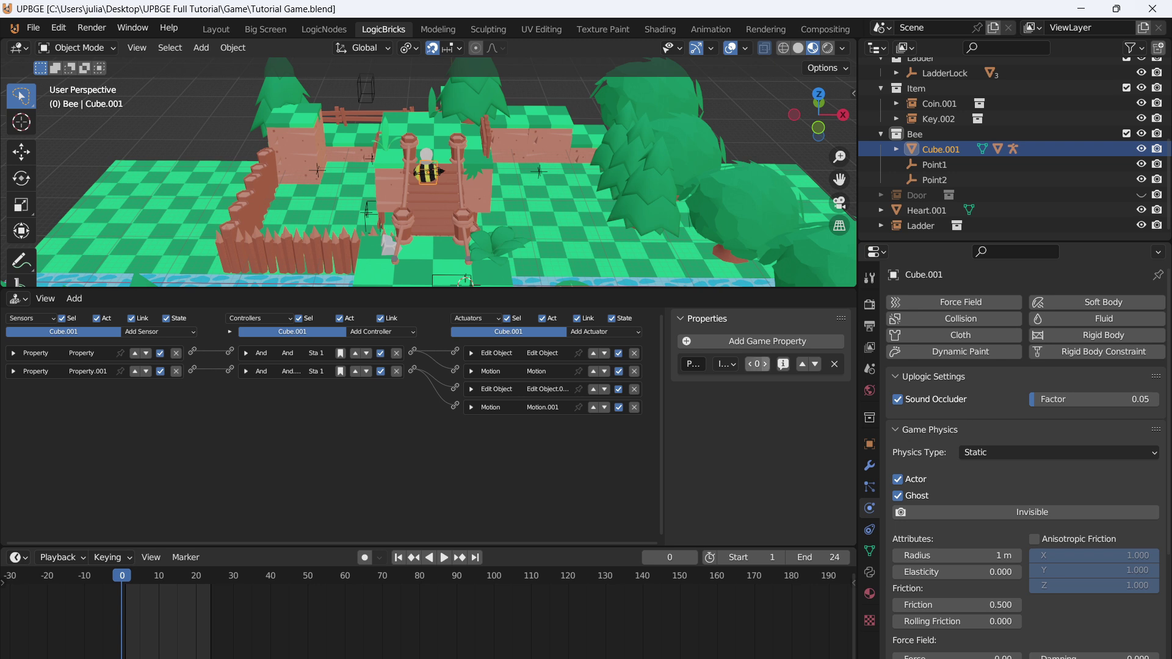
click(766, 365)
key(ctrl+s)
Add a Collision sensor for the property Point1 and link it to a new Property actuator that assigns 2 to Point
click(147, 331)
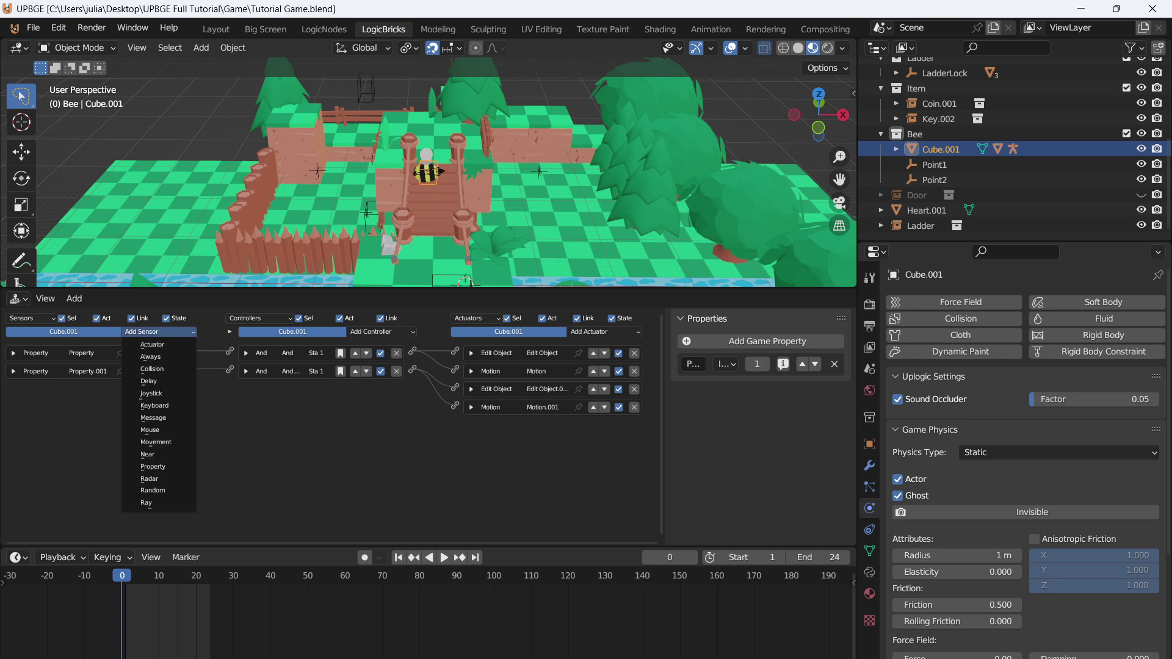
click(152, 369)
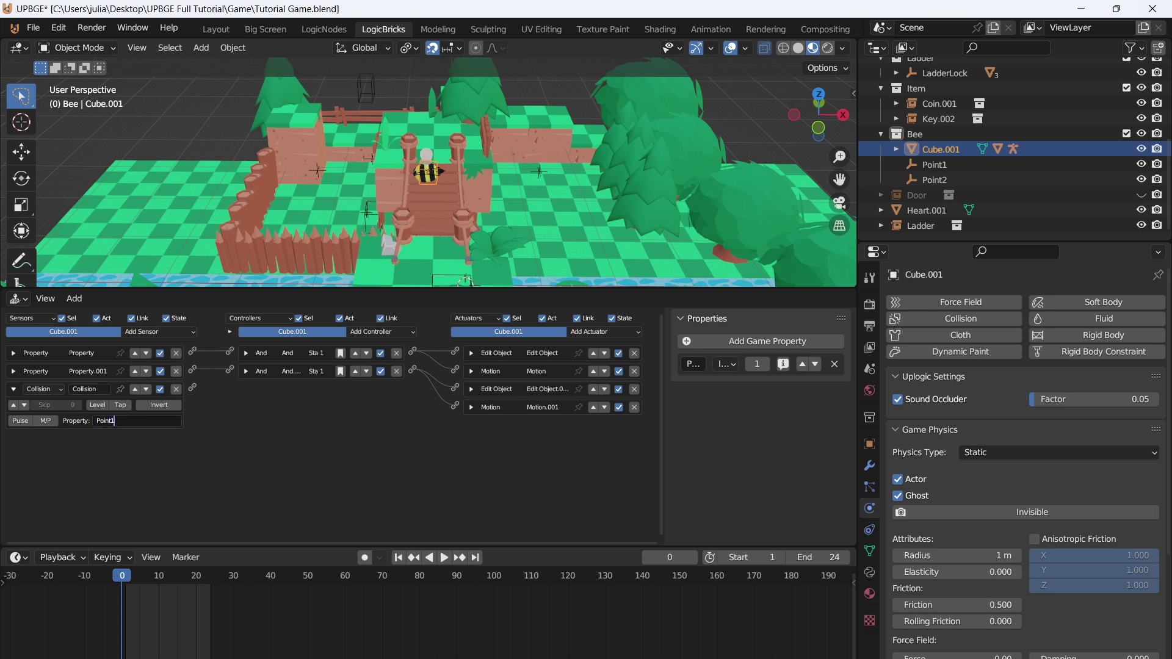
click(605, 332)
click(601, 465)
click(573, 456)
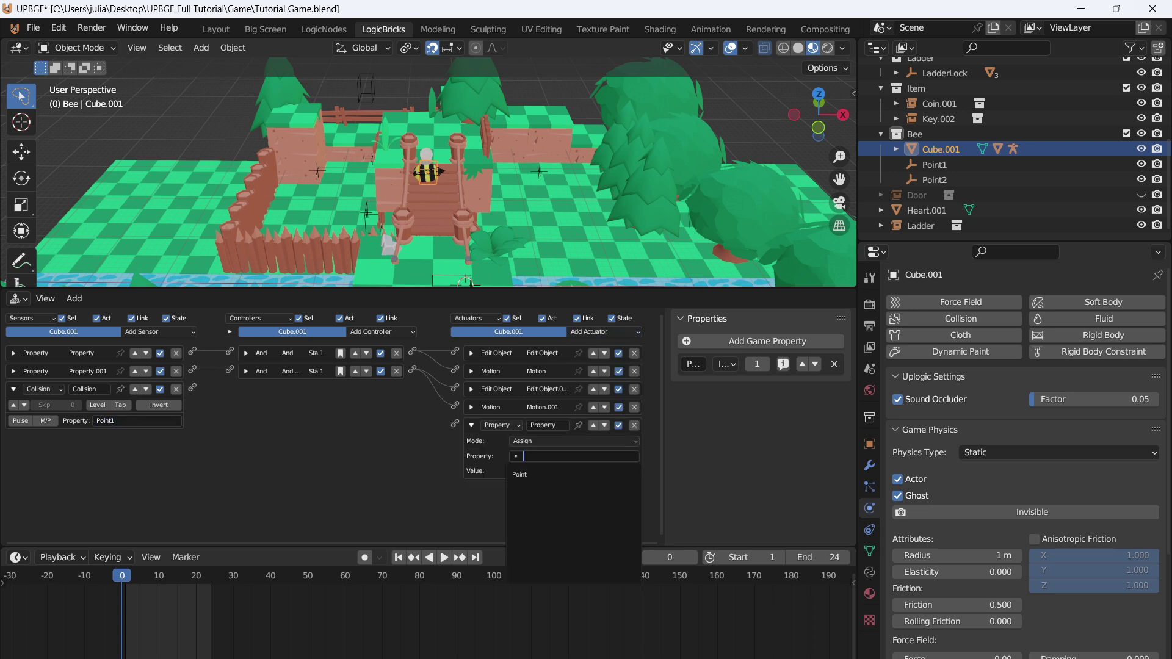
click(519, 474)
key(Return)
drag(455, 423, 192, 387)
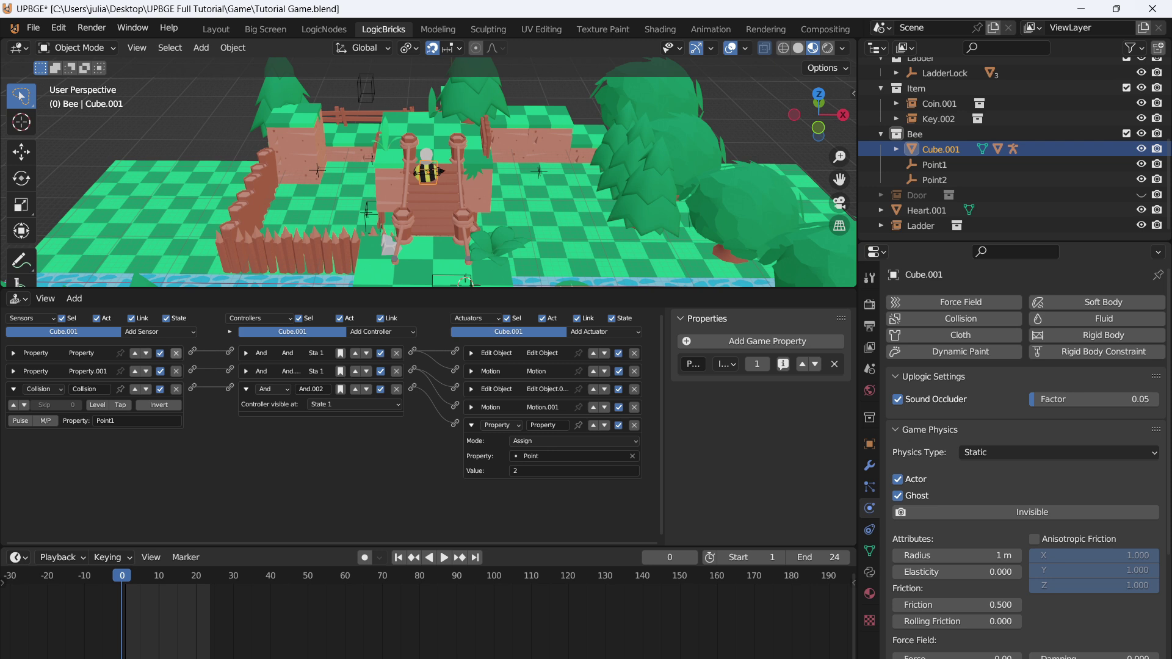
Add a second Collision sensor to the cube that checks for the property Point2
click(160, 332)
click(152, 369)
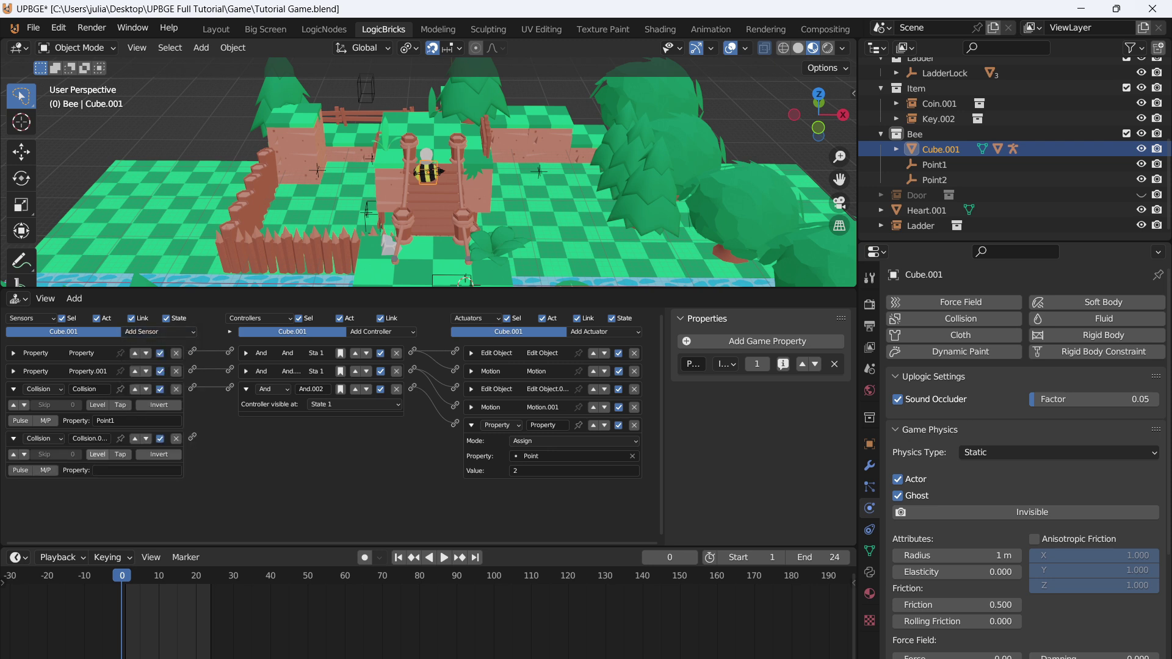
click(138, 471)
text(Point2)
Add a second Property actuator that assigns 1 to Point and link it to the Point2 Collision sensor
click(604, 331)
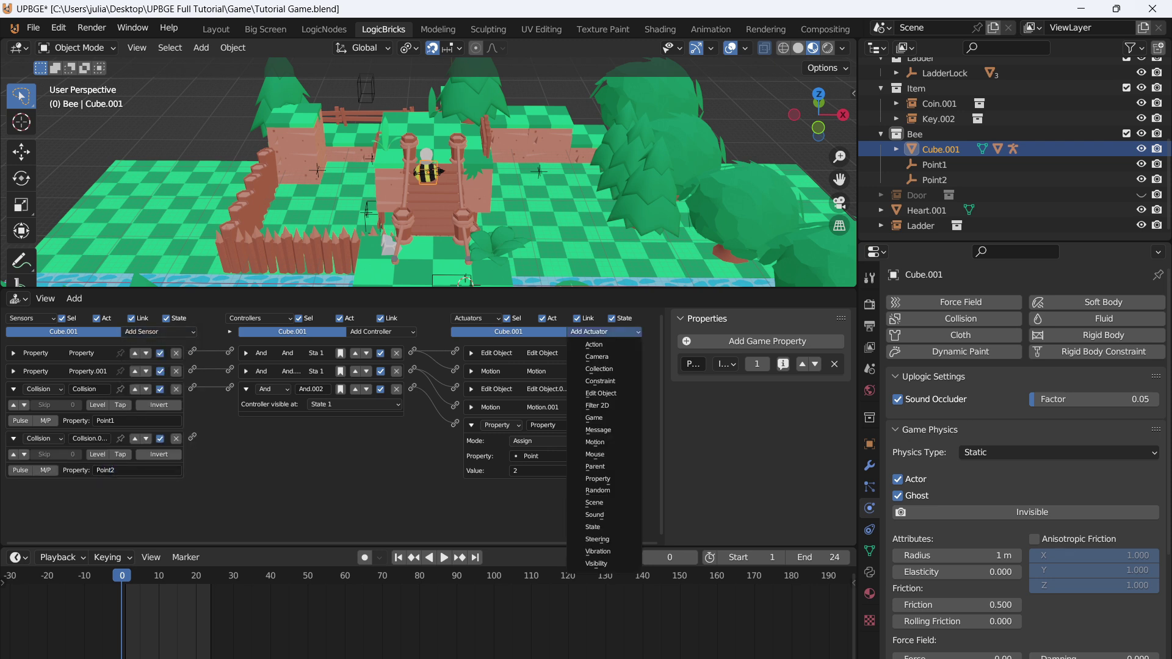
click(598, 470)
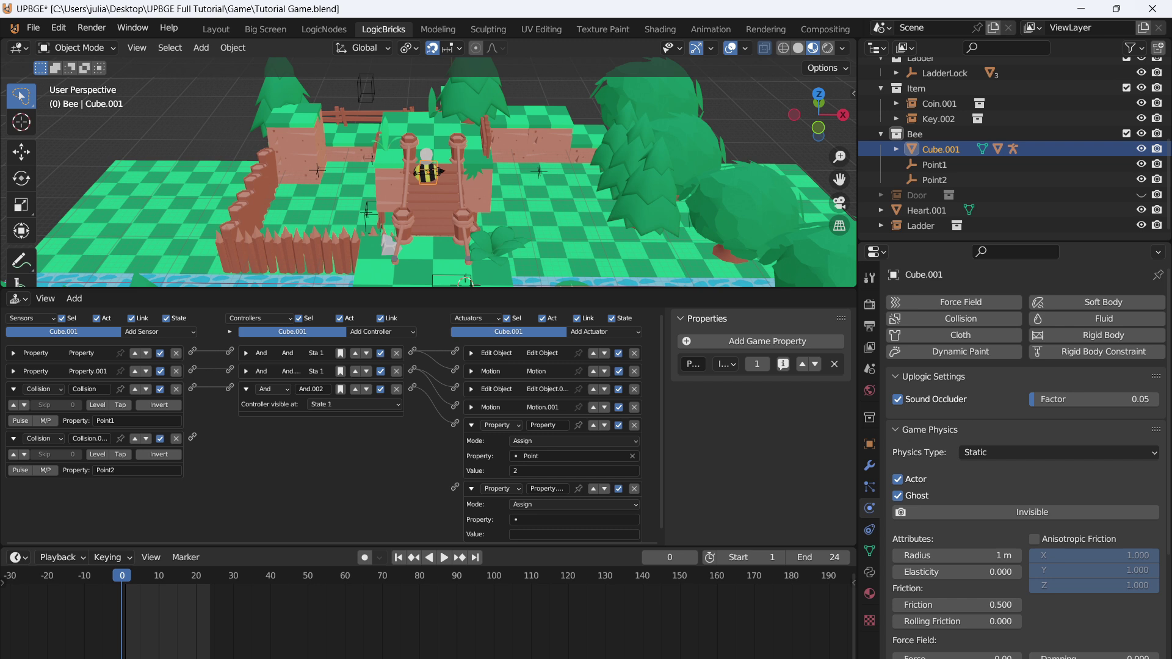
drag(192, 437, 454, 487)
scroll(463, 489, down, 1)
click(552, 513)
click(549, 531)
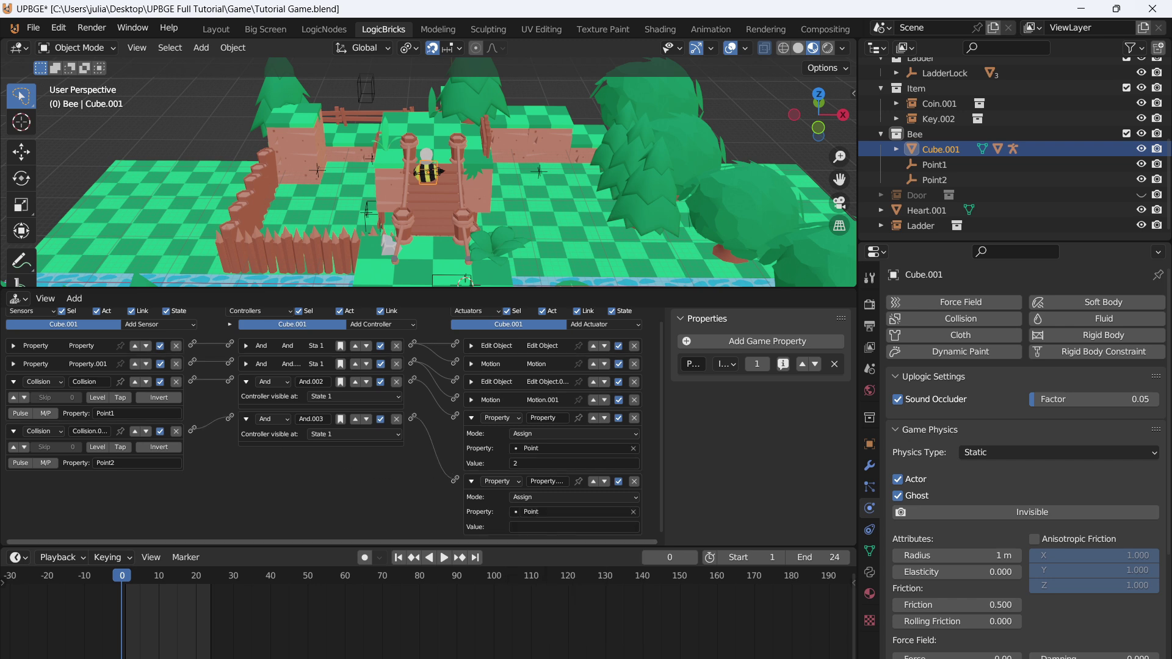
text(1)
key(Return)
Add a game property to the Point1 empty, named to match the property in the cube's first Collision sensor
click(935, 165)
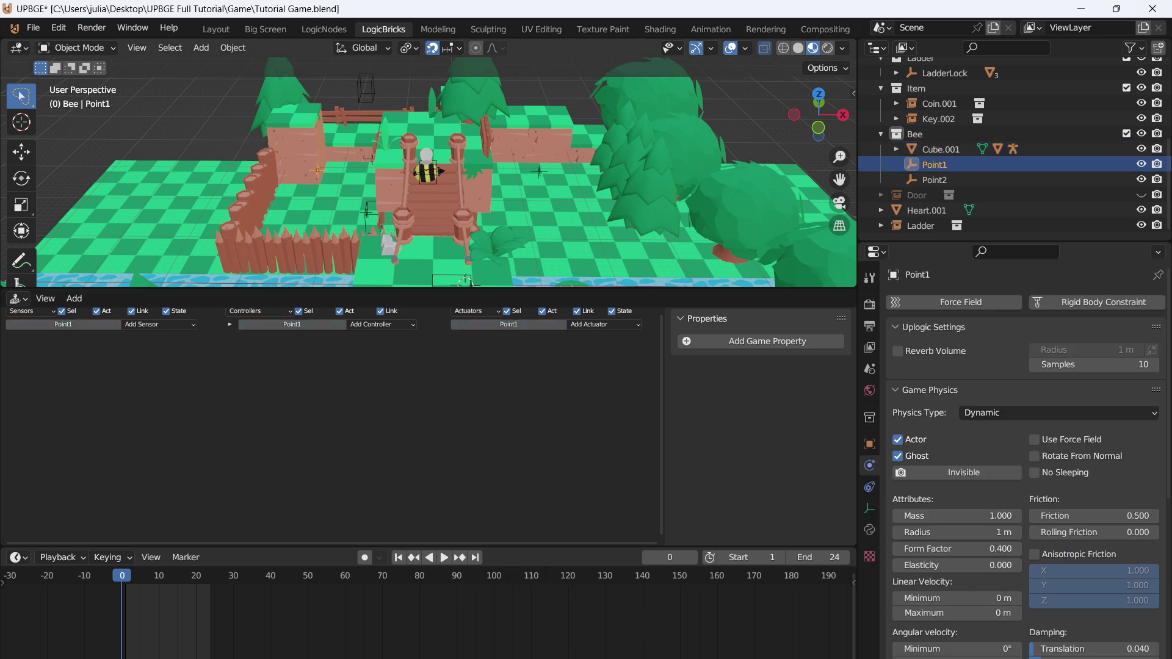
click(767, 341)
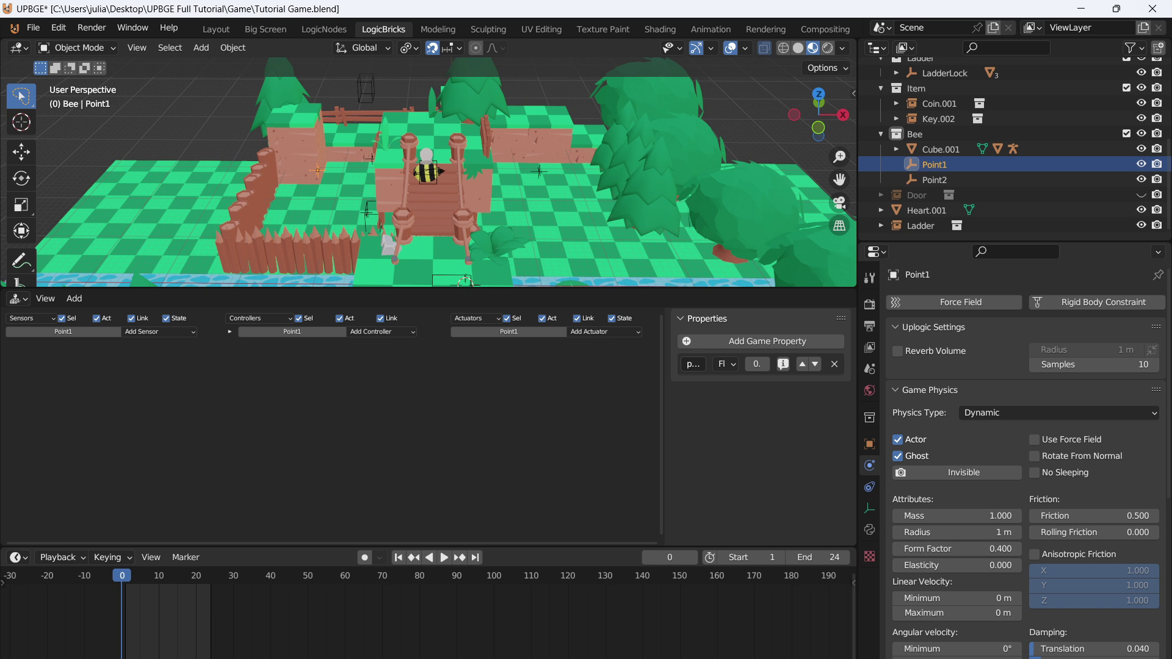
click(693, 365)
text(Po)
text(int)
key(Return)
Add a game property named Point2 to the Point2 empty
click(934, 179)
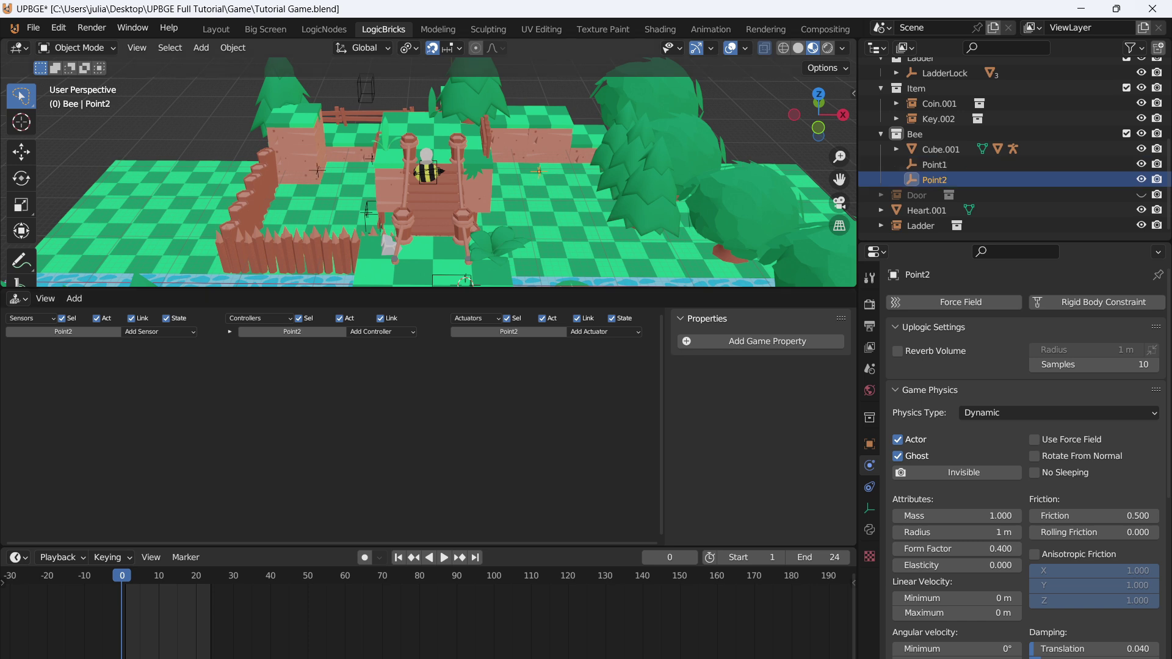
click(693, 364)
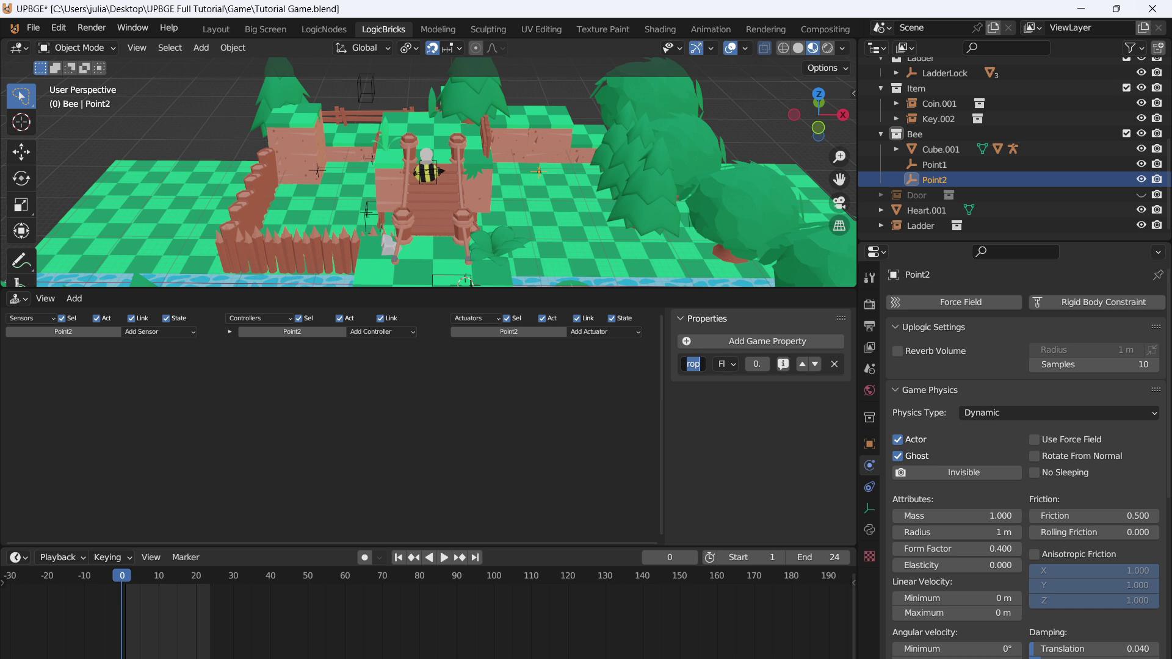
text(Po)
text(int2)
key(Return)
Save the file and run the game to test the bee flying between both points
key(ctrl+s)
key(p)
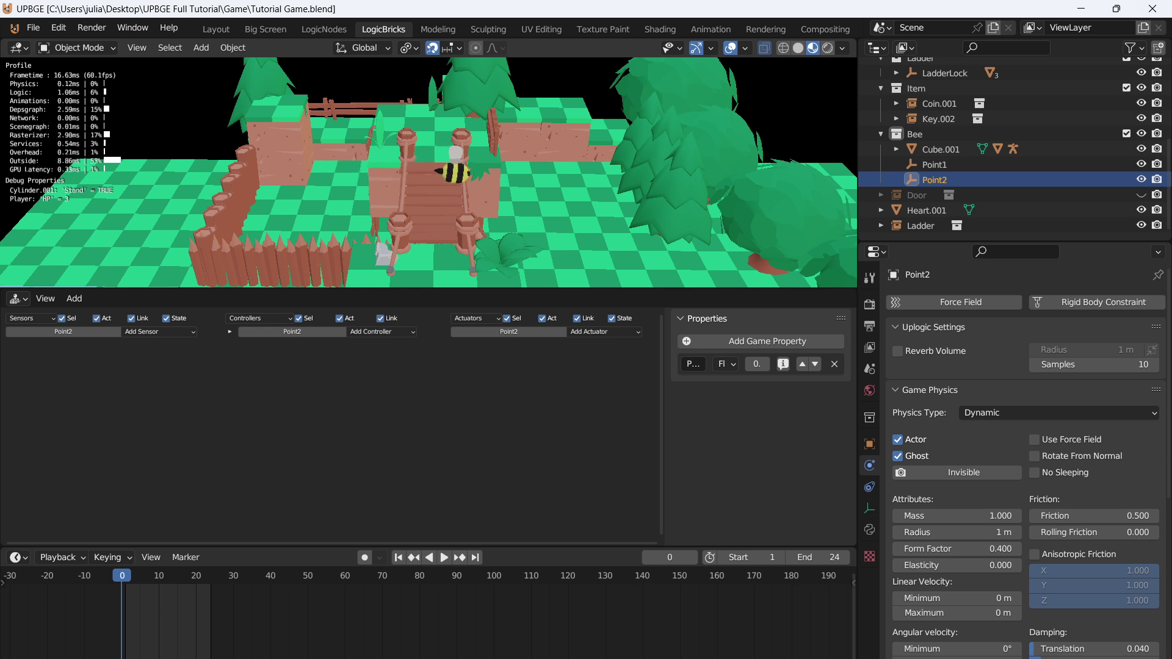
key(Escape)
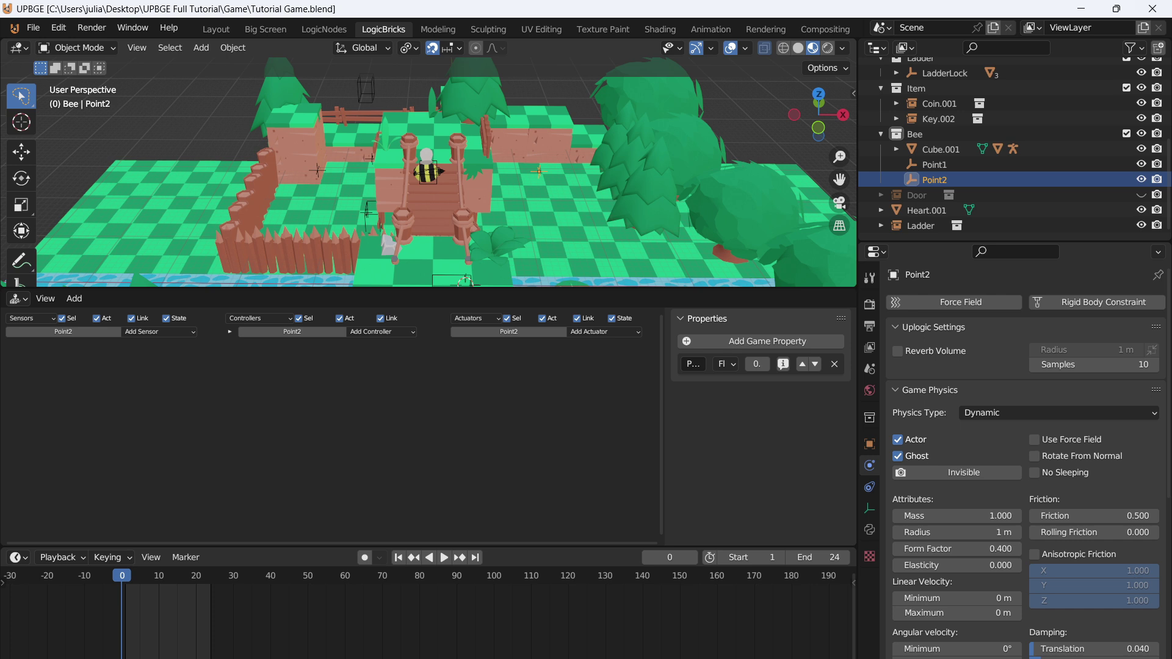
Select the bee's collision cube and set the Time of both Track to actuators to 6
click(426, 173)
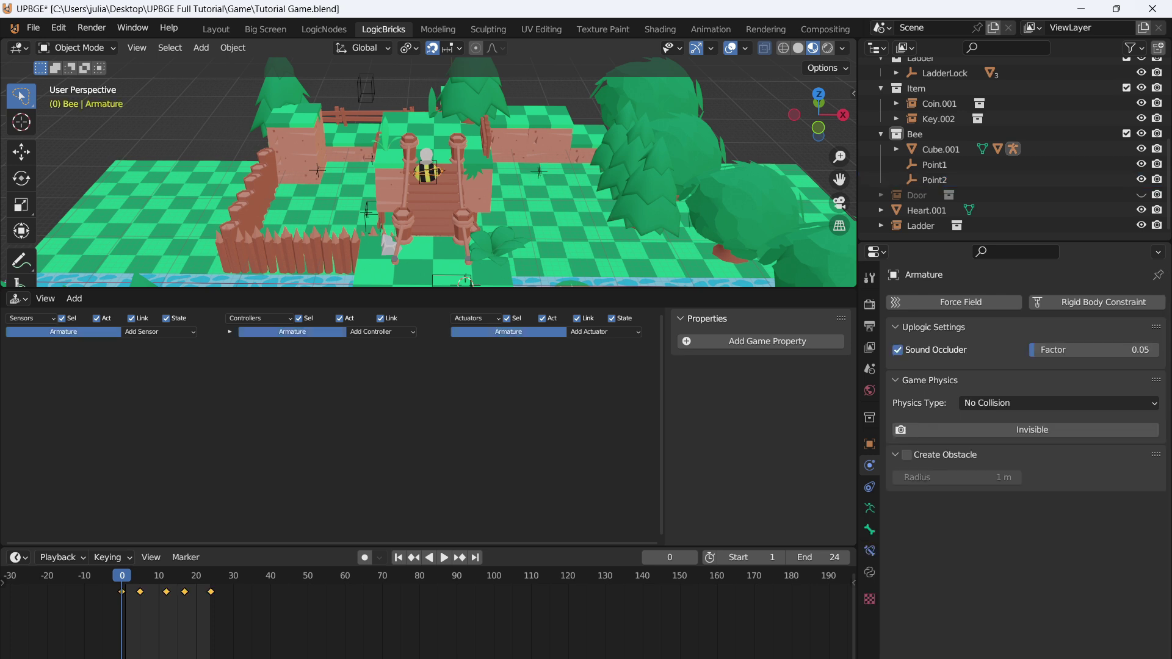
click(426, 174)
click(428, 176)
scroll(330, 403, up, 3)
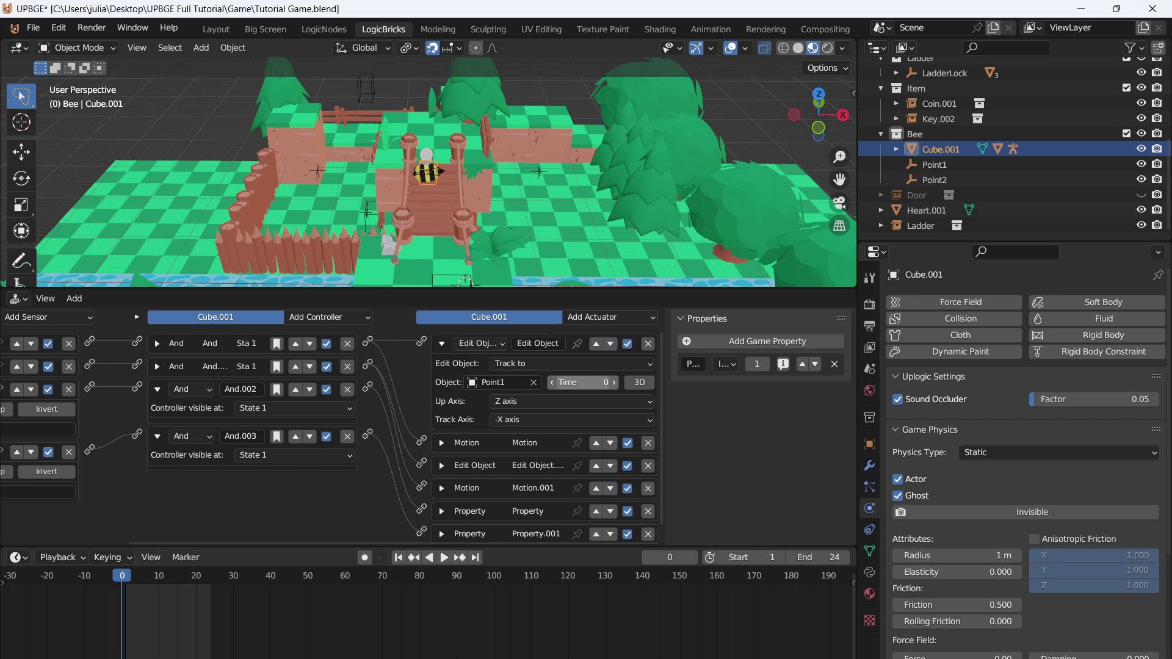
click(583, 382)
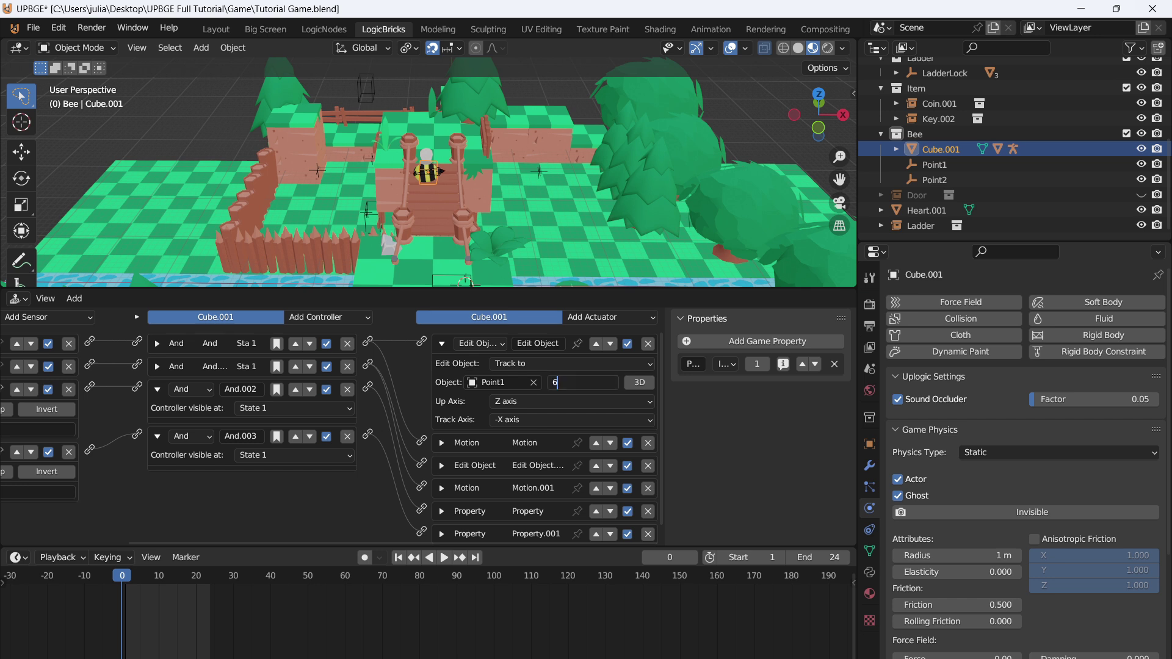
key(Return)
click(582, 450)
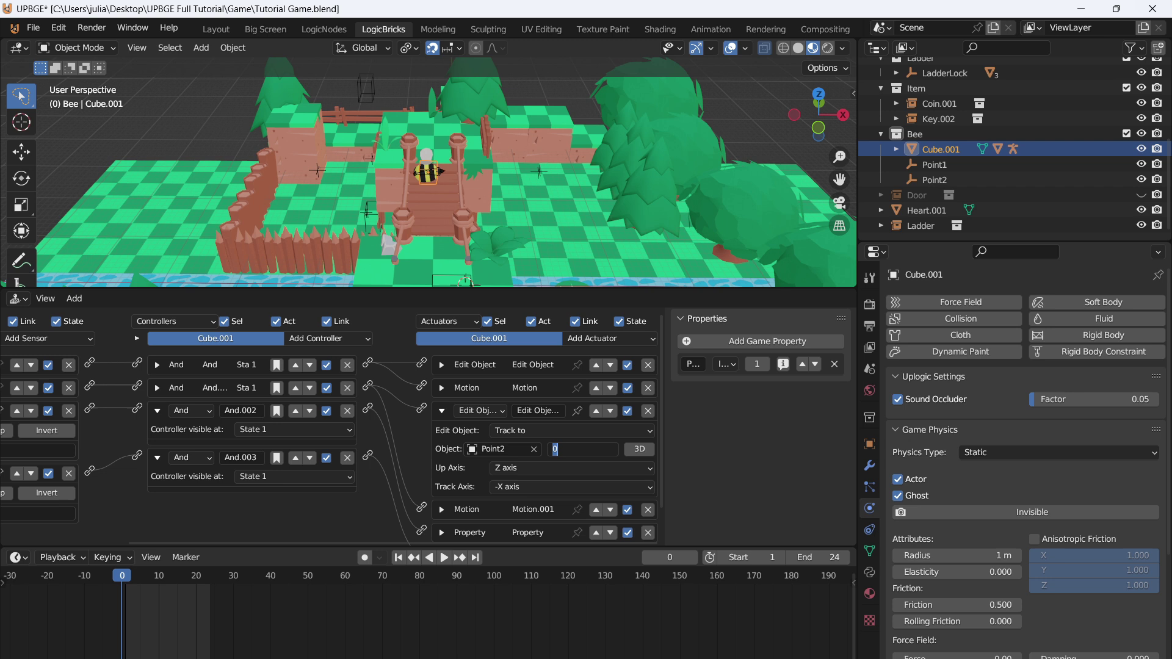
text(6)
key(Return)
Save the file and run the game to test how the bee turns at each point
key(ctrl+s)
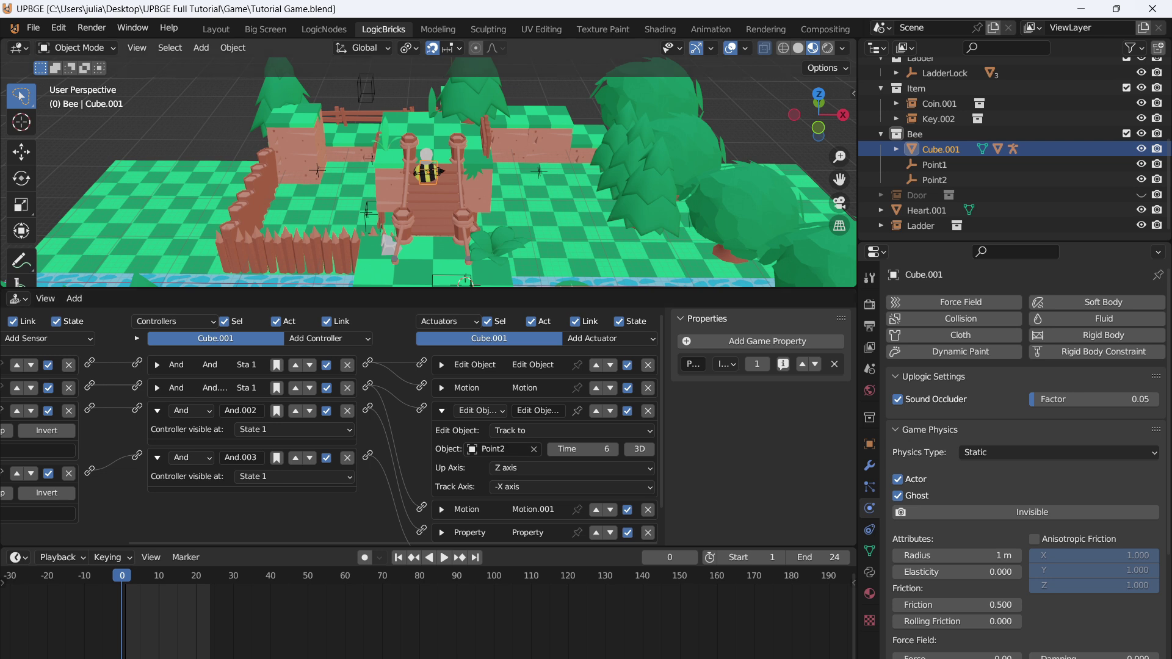
key(p)
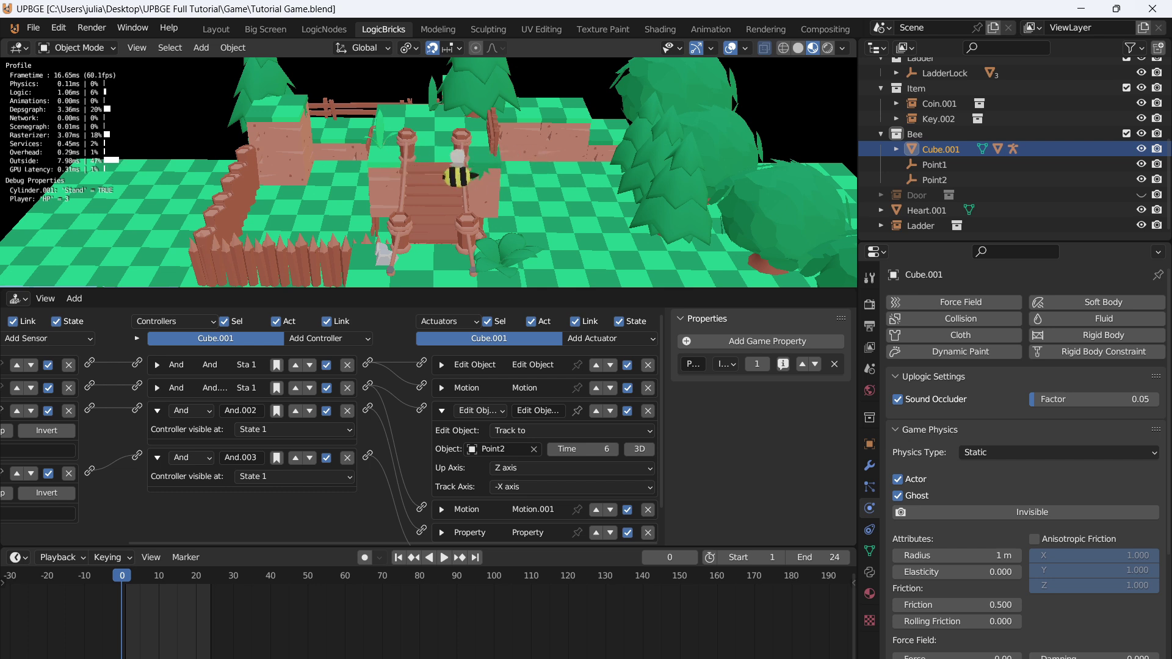
key(Escape)
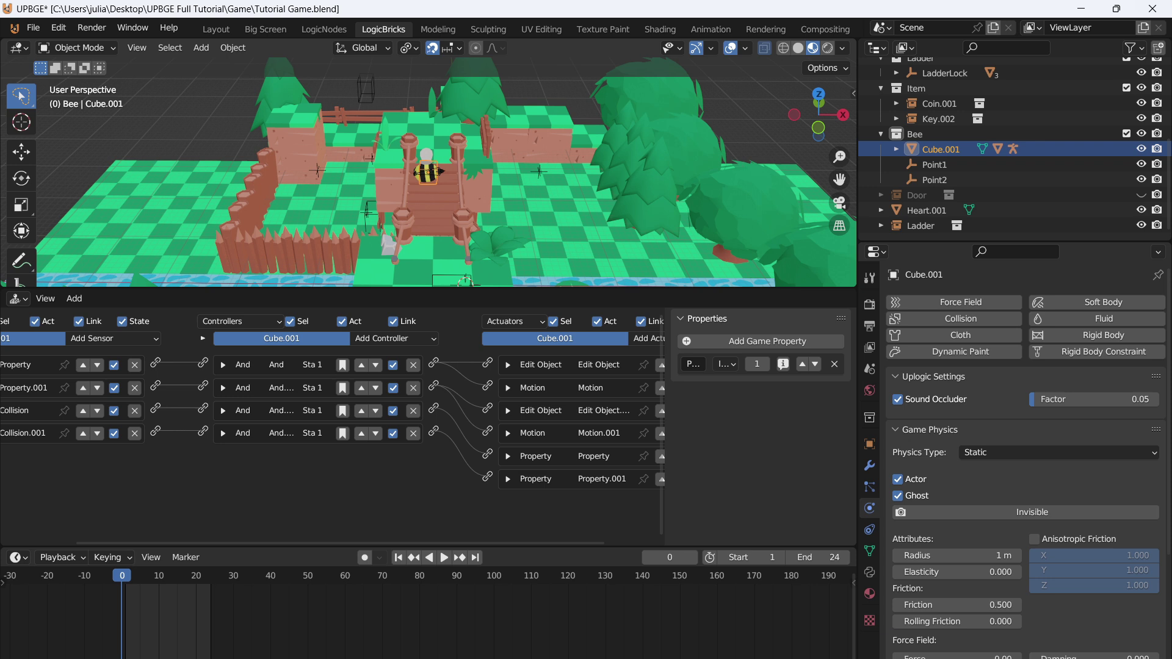
Add a second game property named DMG to the bee's collision cube and save the file
click(760, 342)
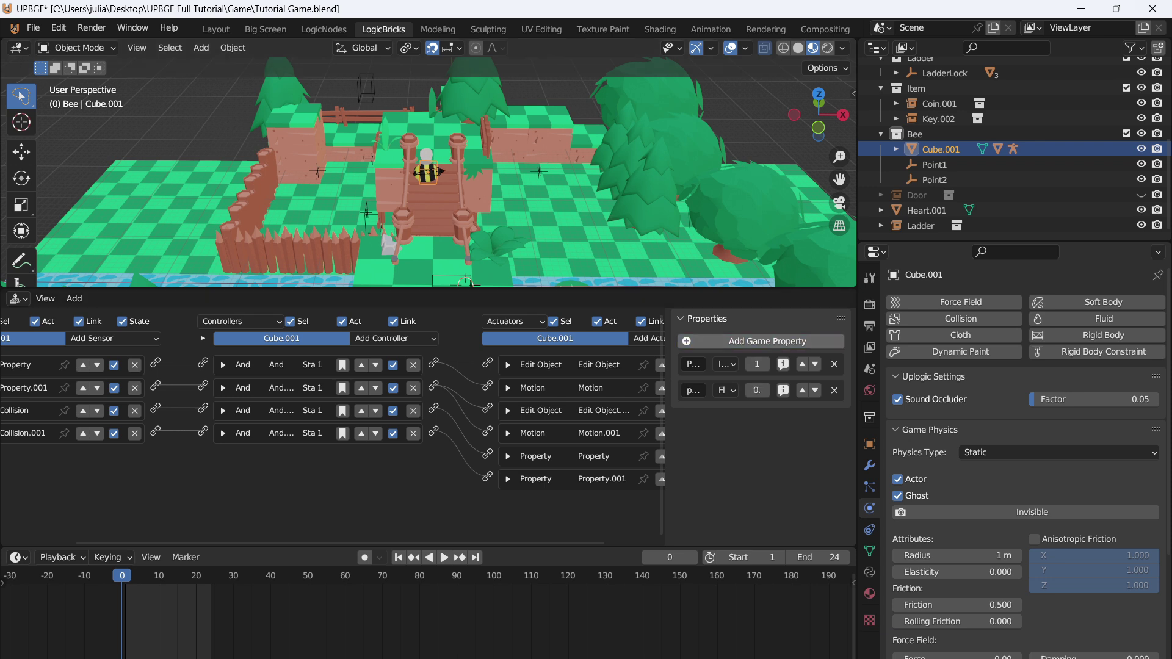
drag(665, 399, 571, 399)
click(614, 390)
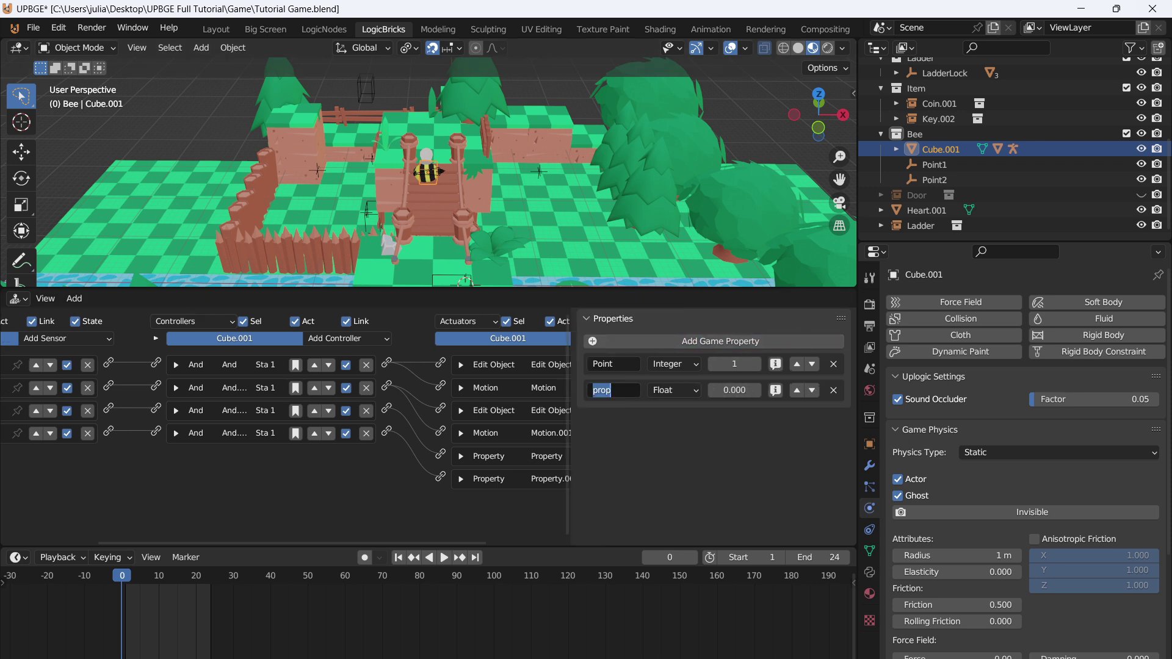
text(Dmg)
key(BackSpace)
key(BackSpace)
key(BackSpace)
key(Return)
key(ctrl+s)
drag(572, 427, 681, 427)
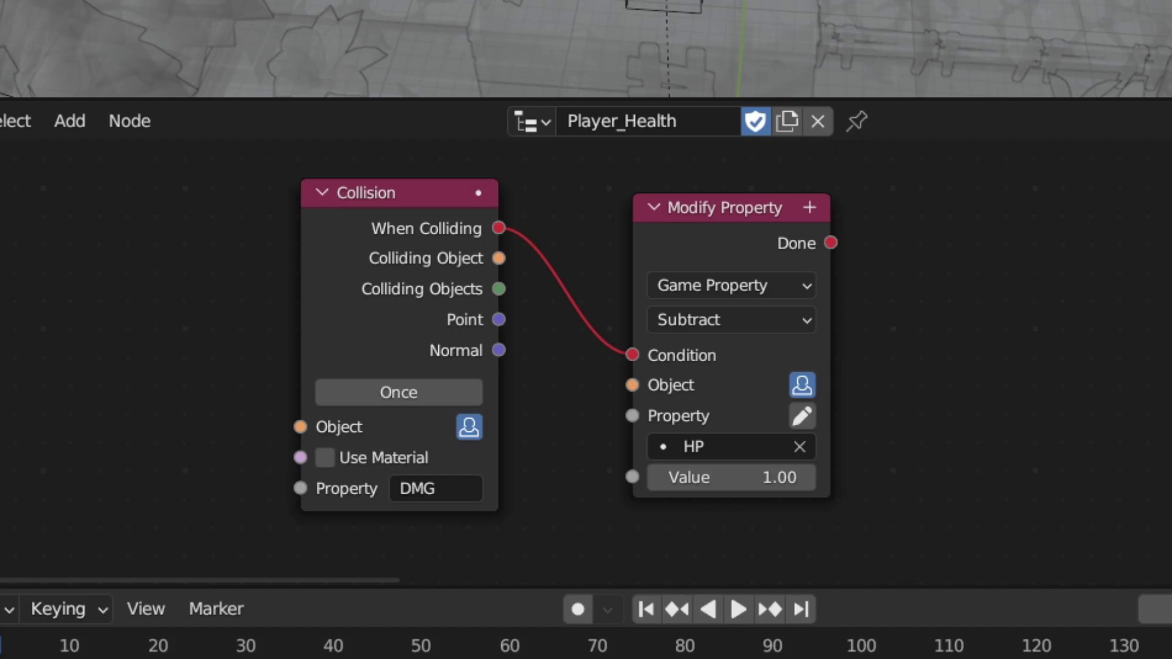
Move the Modify Property node slightly away from the Collision node in the Player_Health logic tree
mouse_move(725, 208)
mouse_down()
mouse_move(743, 232)
mouse_move(733, 216)
mouse_up()
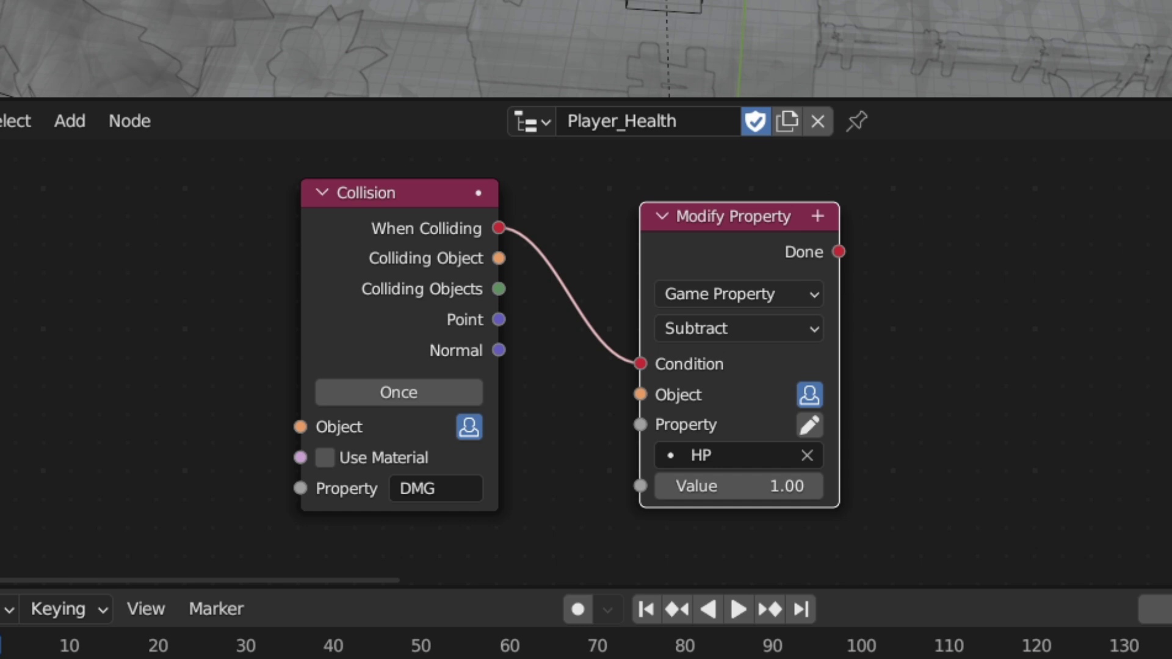
scroll(537, 364, down, 1)
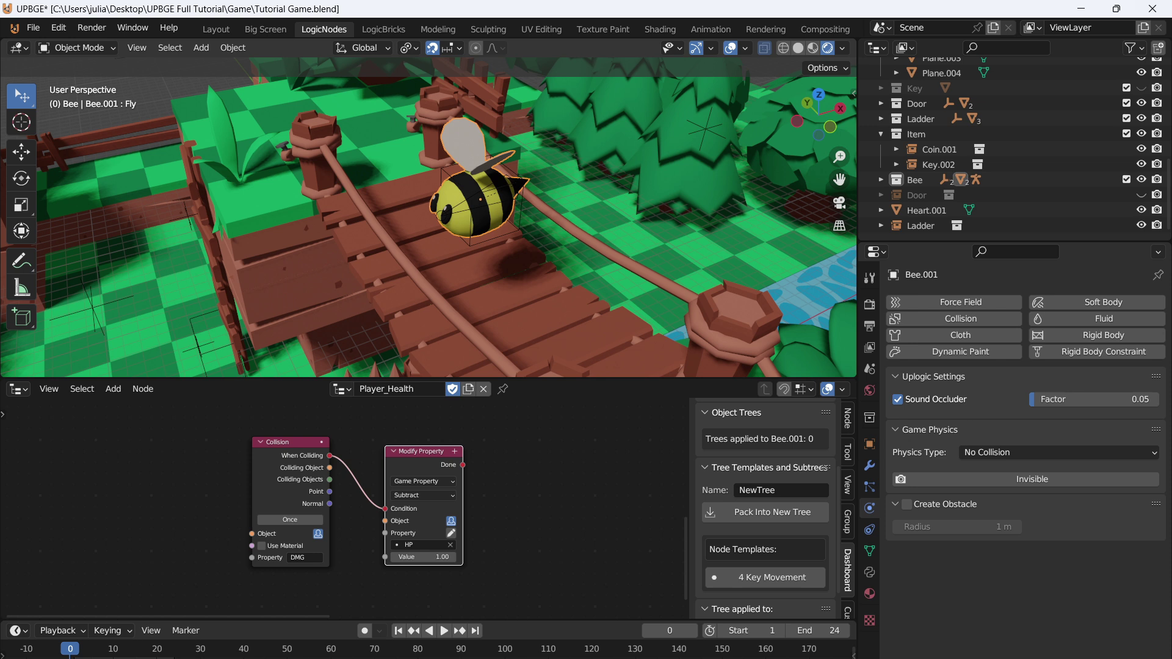
Select the bee's armature and add an Always sensor linked through an And controller to an Action actuator
click(480, 199)
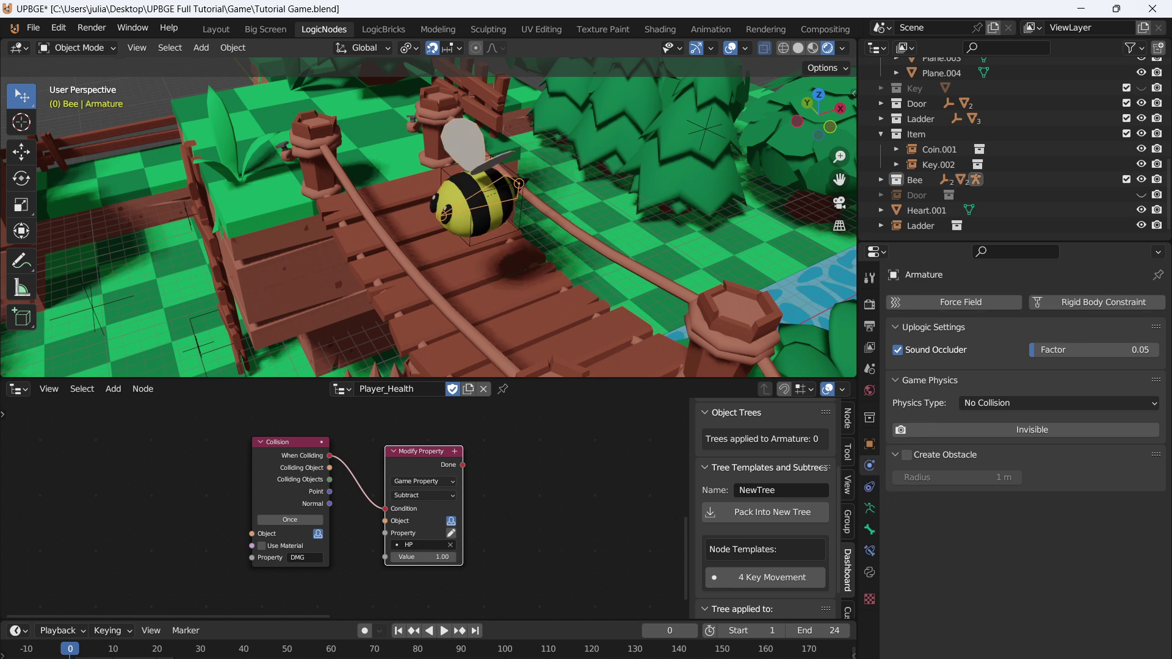
click(383, 29)
key(ctrl+s)
middle_drag(421, 226, 494, 165)
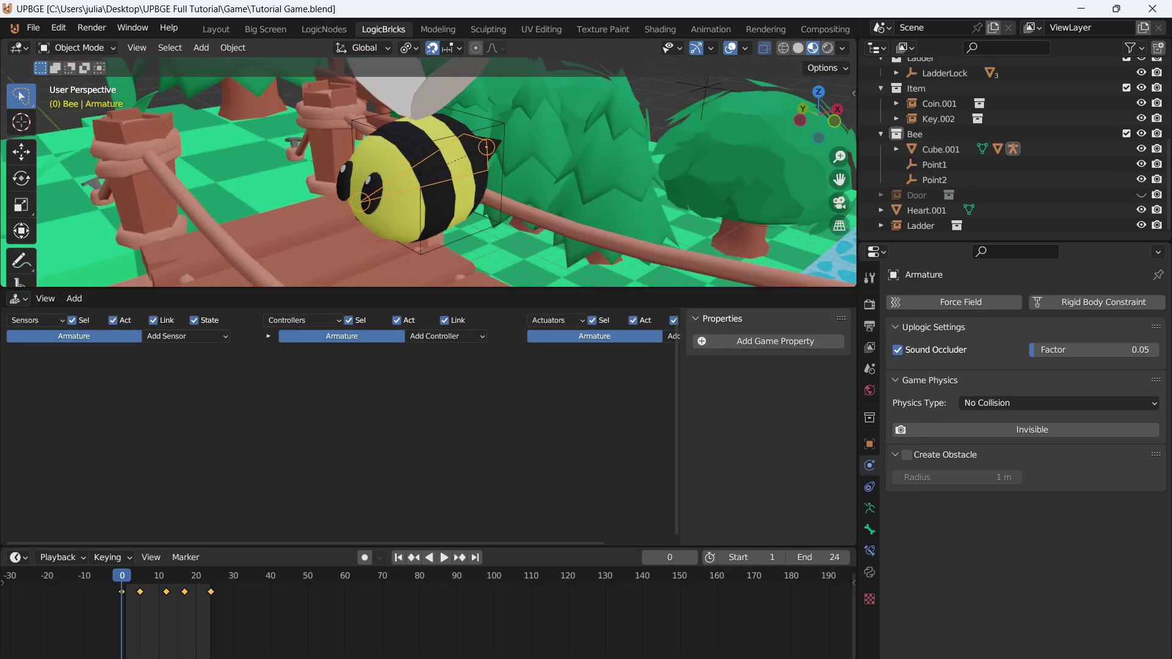
scroll(340, 427, up, 3)
click(233, 343)
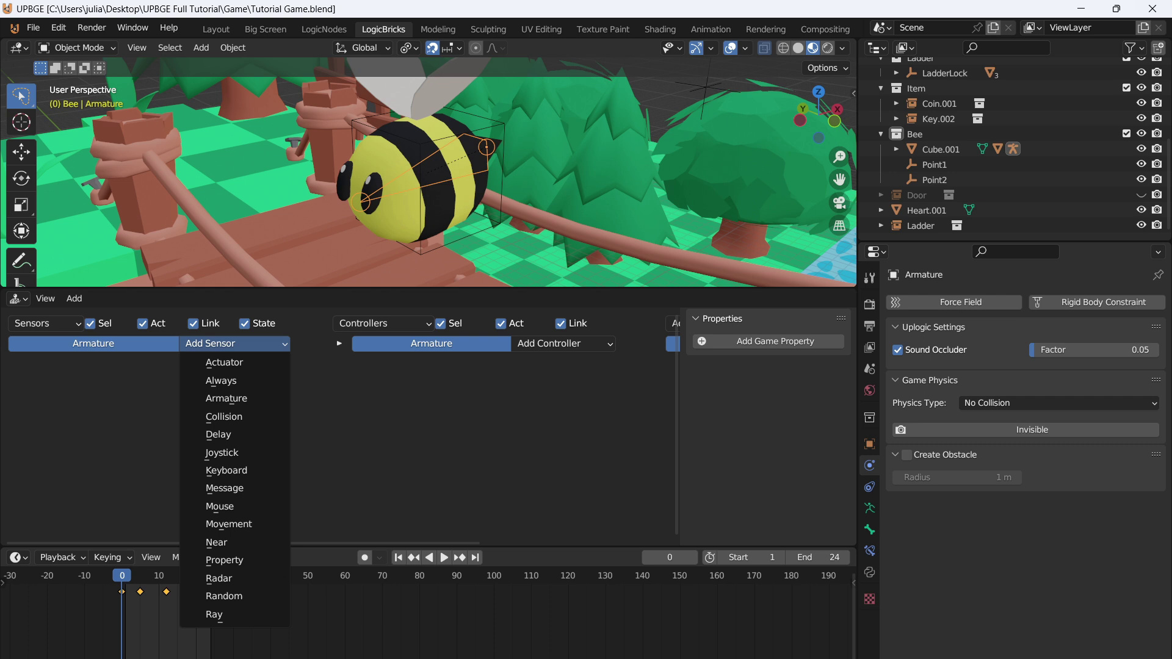
click(233, 382)
scroll(233, 381, down, 2)
click(605, 331)
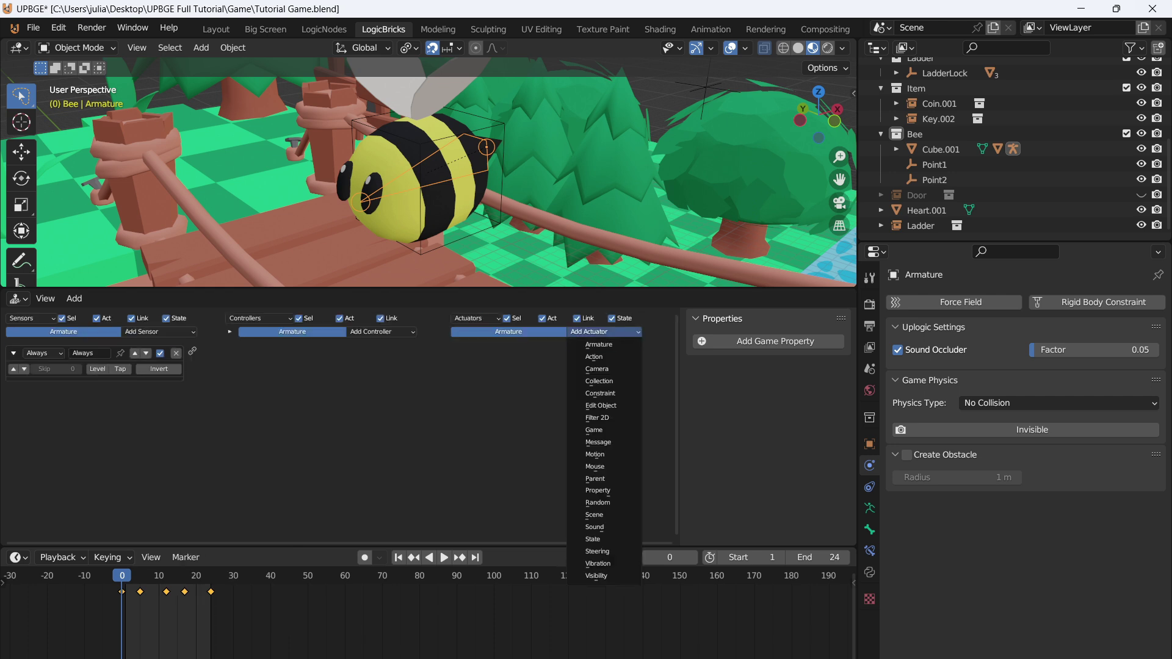
click(594, 356)
Set the armature's Action actuator to play the Bee action from frame 1 to 24 in Loop Stop mode and save the file
scroll(594, 391, up, 2)
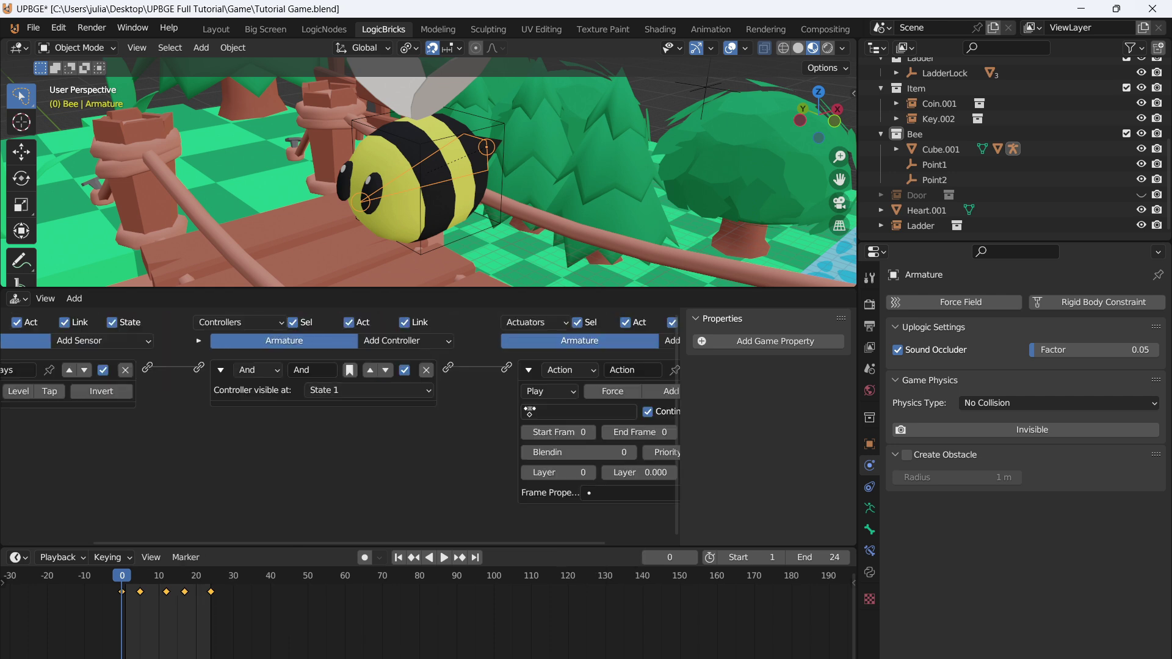
click(574, 412)
click(572, 435)
middle_drag(572, 433, 519, 434)
click(586, 432)
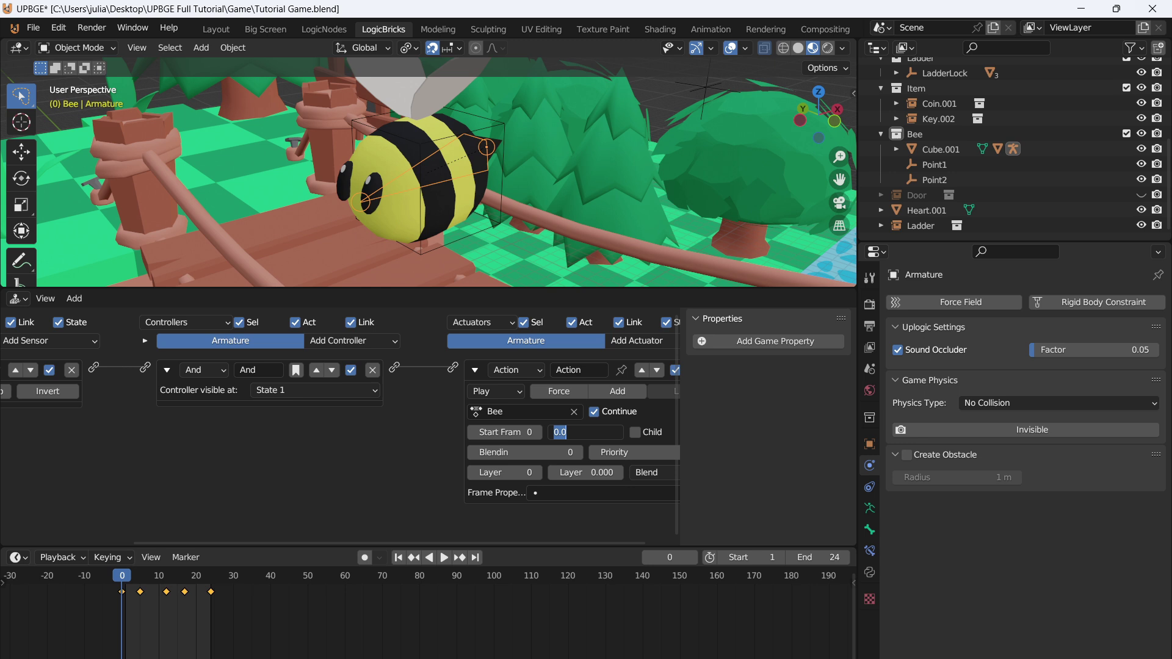
text(24)
key(Return)
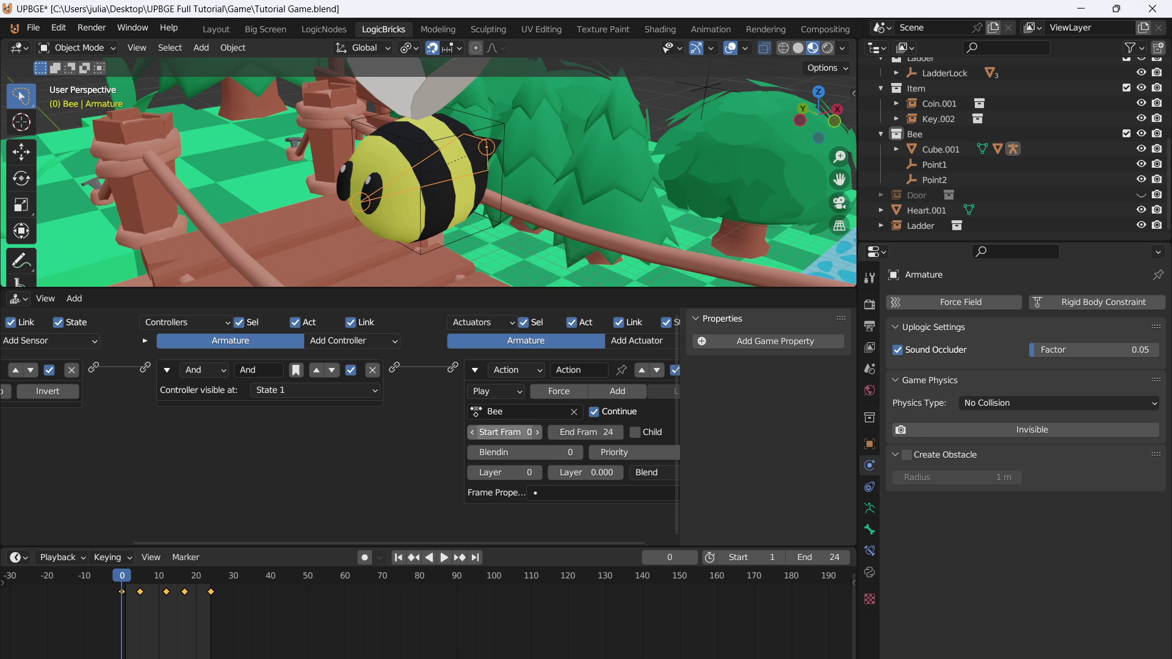
key(ctrl+s)
click(496, 392)
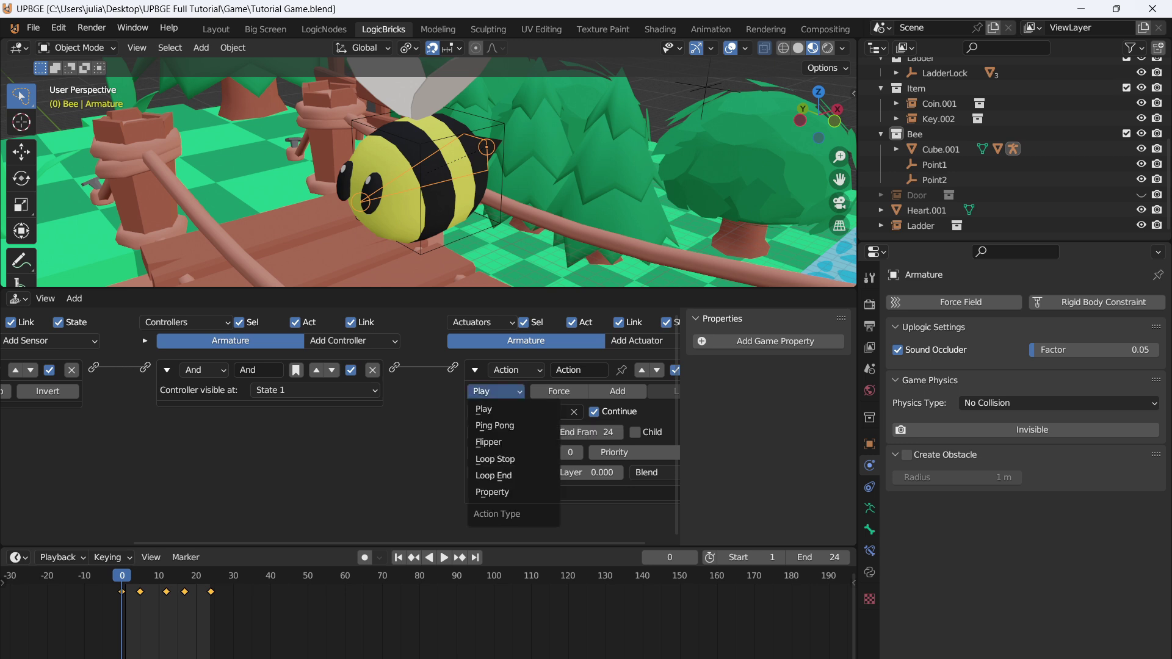
click(496, 459)
key(ctrl+s)
Run the game to check the bee's looping body animation, and stop it
scroll(428, 172, down, 9)
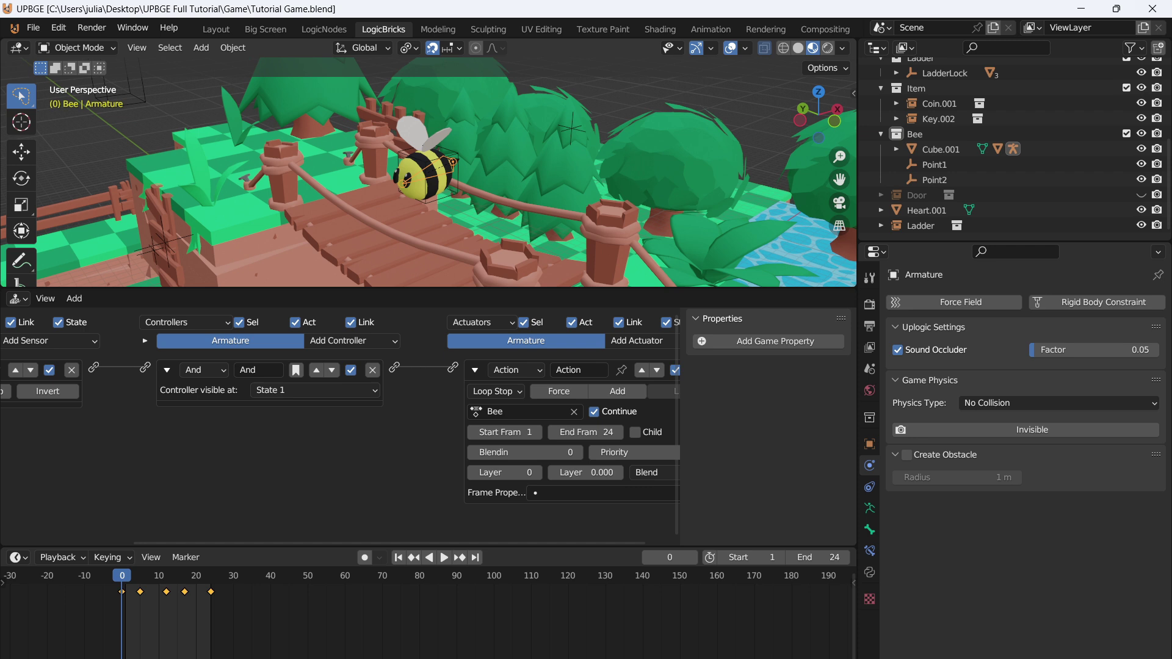
key(p)
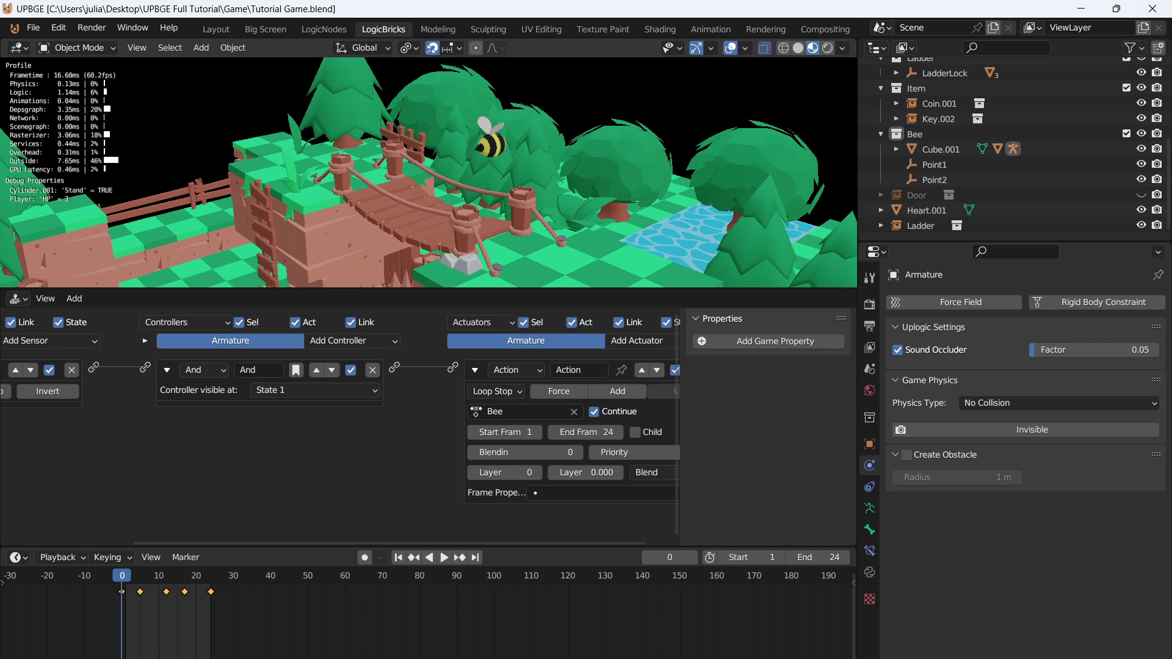
key(Escape)
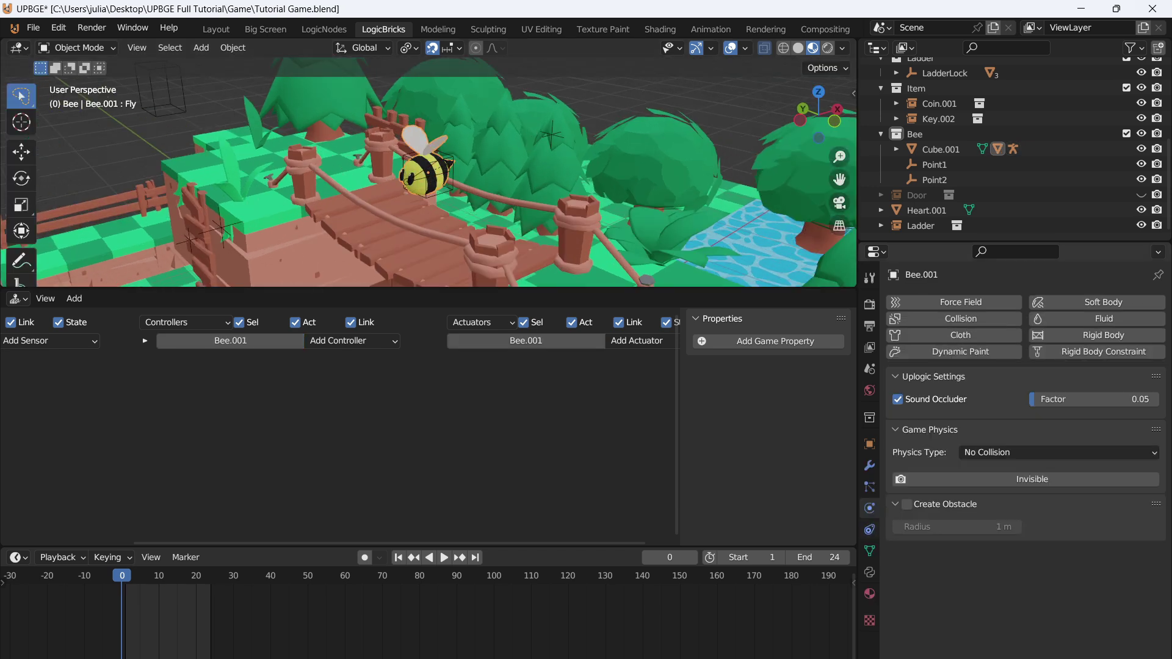
Keyframe the Fly shape key of Bee.001 with value 0 at frame 0, 1 at frame 4 and 0 at frame 8
click(870, 550)
drag(1038, 556, 1001, 556)
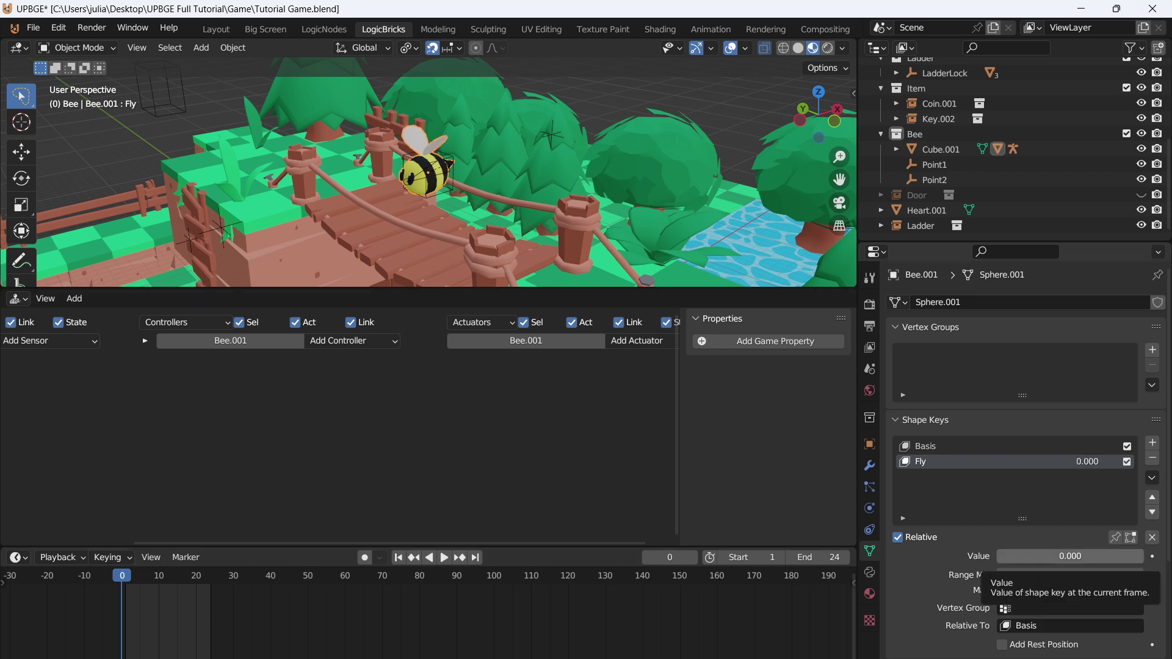
key(i)
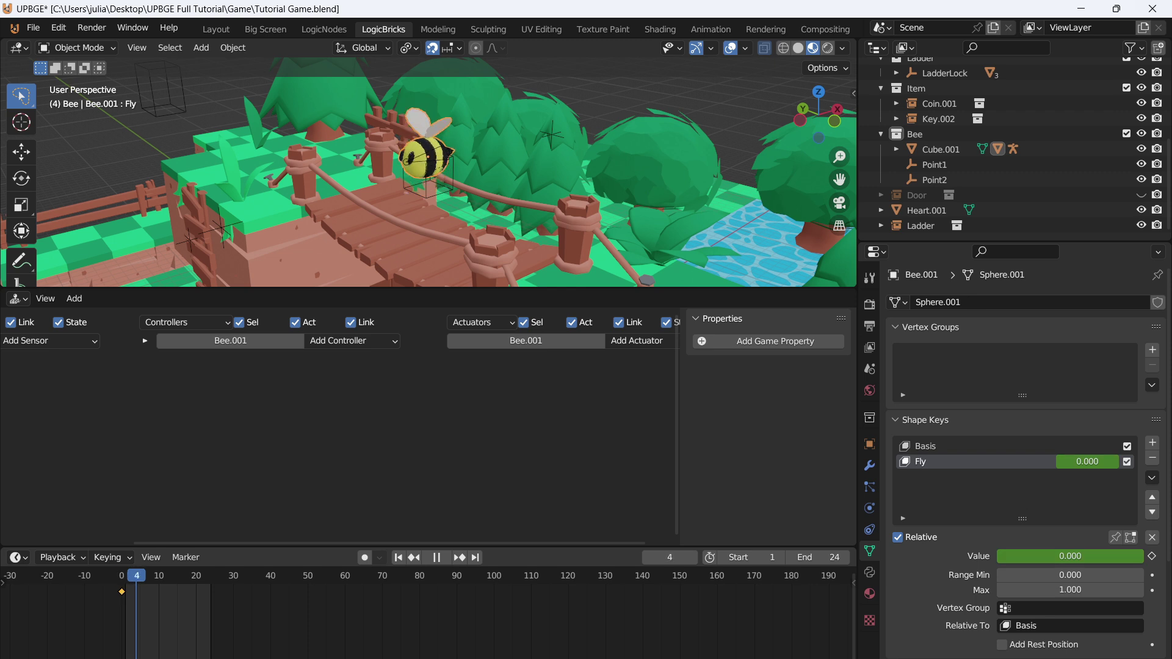
drag(998, 556, 1141, 556)
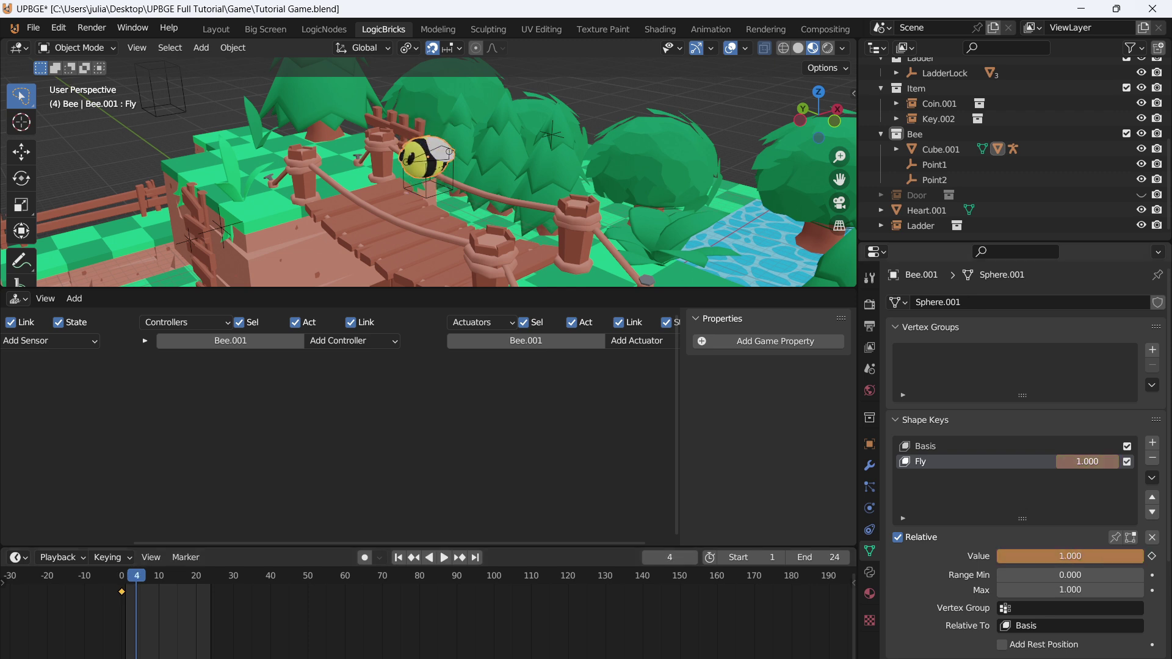
key(i)
key(space)
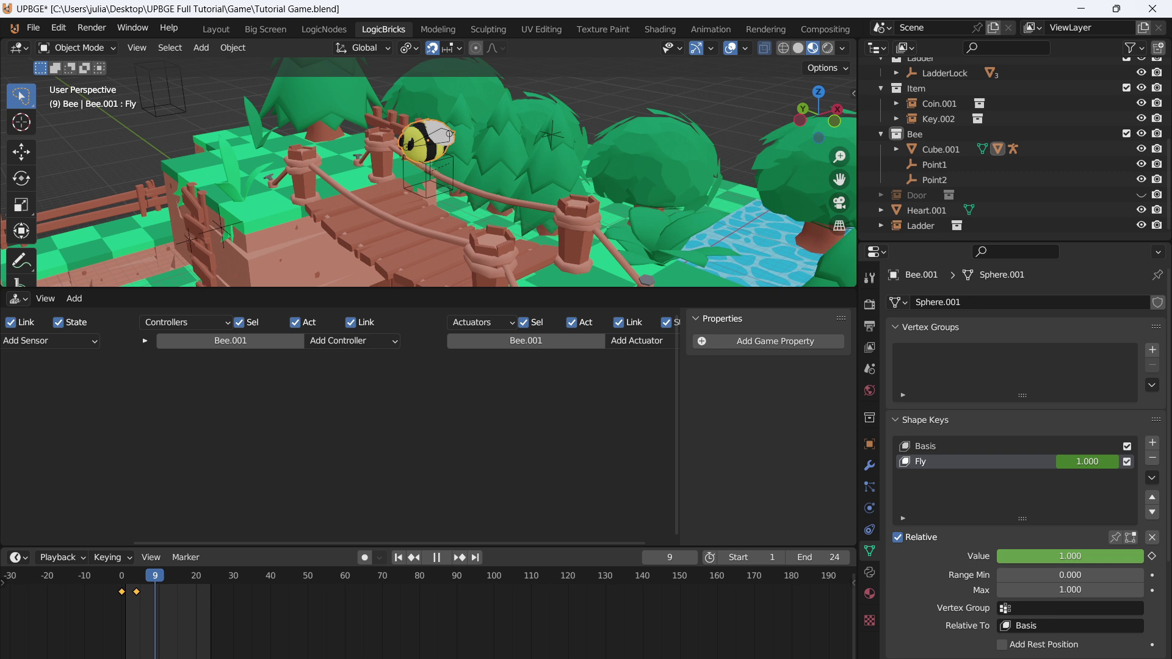
drag(1114, 462, 1057, 462)
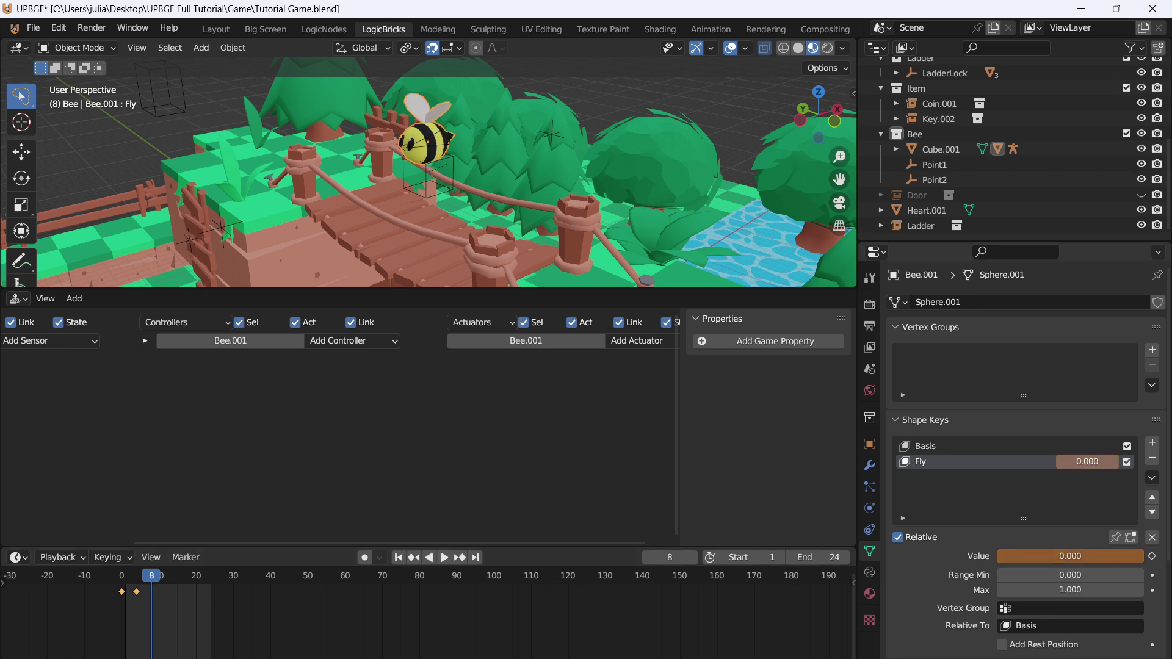
key(i)
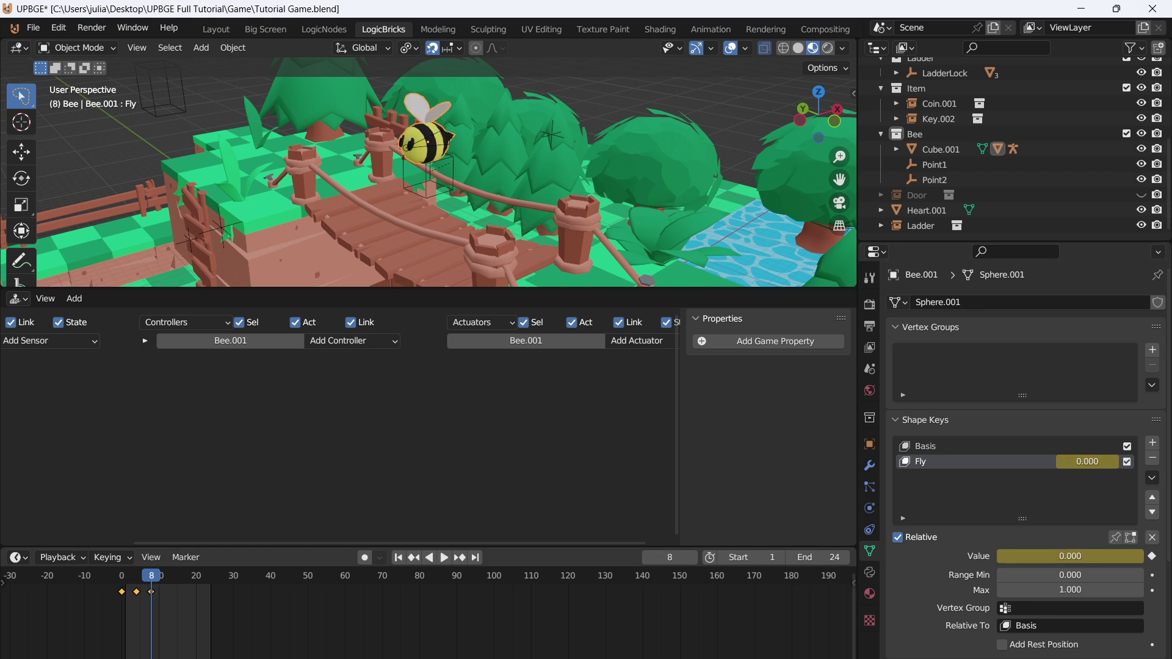
Duplicate the Fly keyframes along the timeline so the wing flap repeats every 8 frames up to frame 24
key(g)
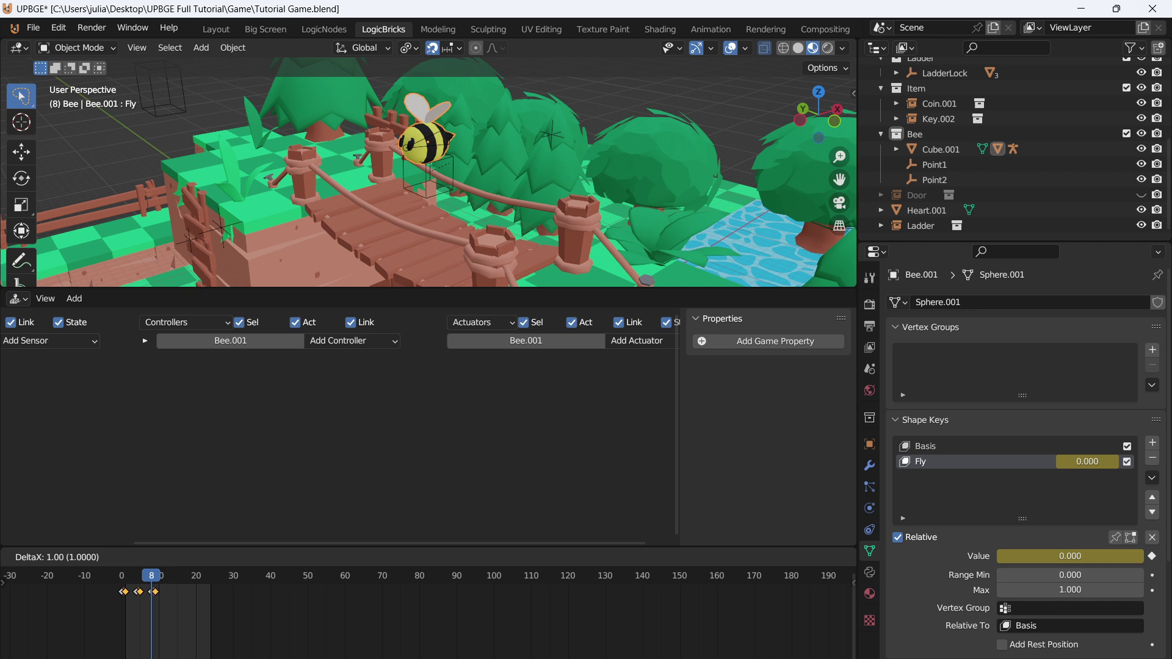
click(181, 602)
key(shift+d)
click(211, 601)
Preview the wing flapping from frame 0 and save the file, returning to frame 0
click(122, 576)
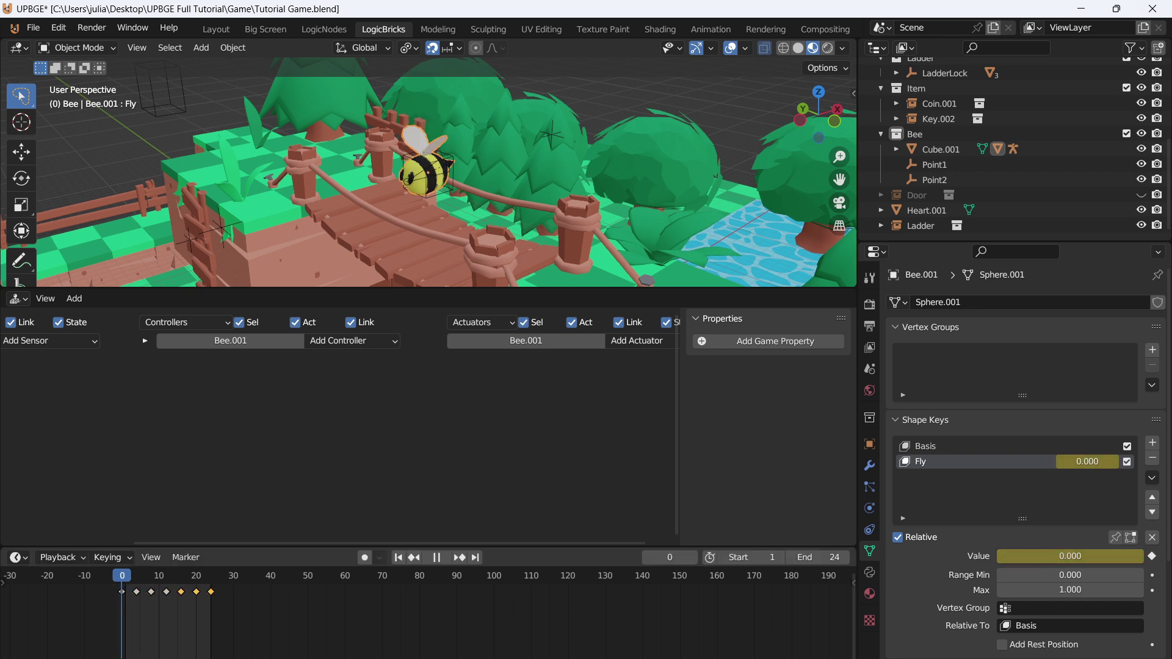
key(space)
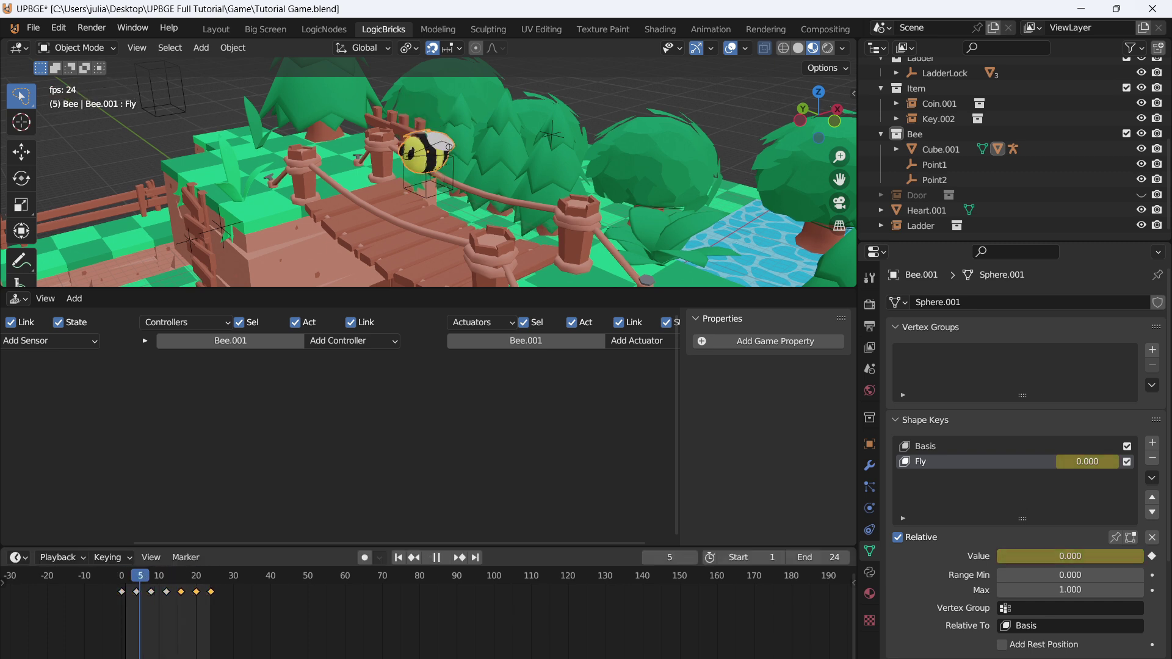
key(space)
key(ctrl+s)
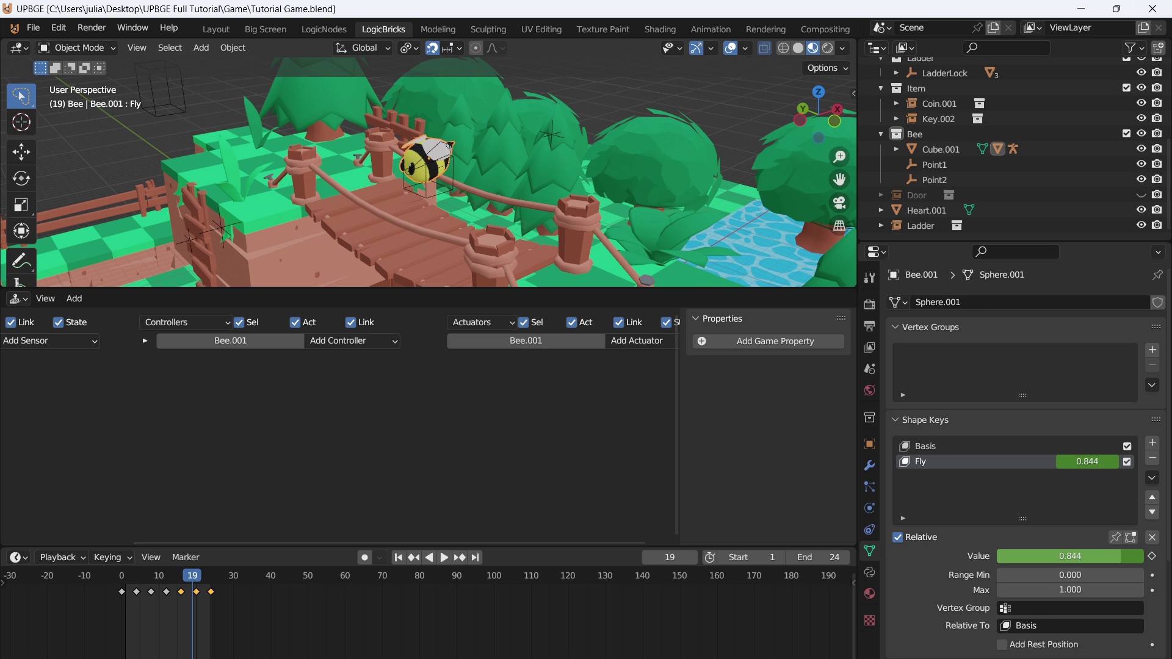
click(121, 576)
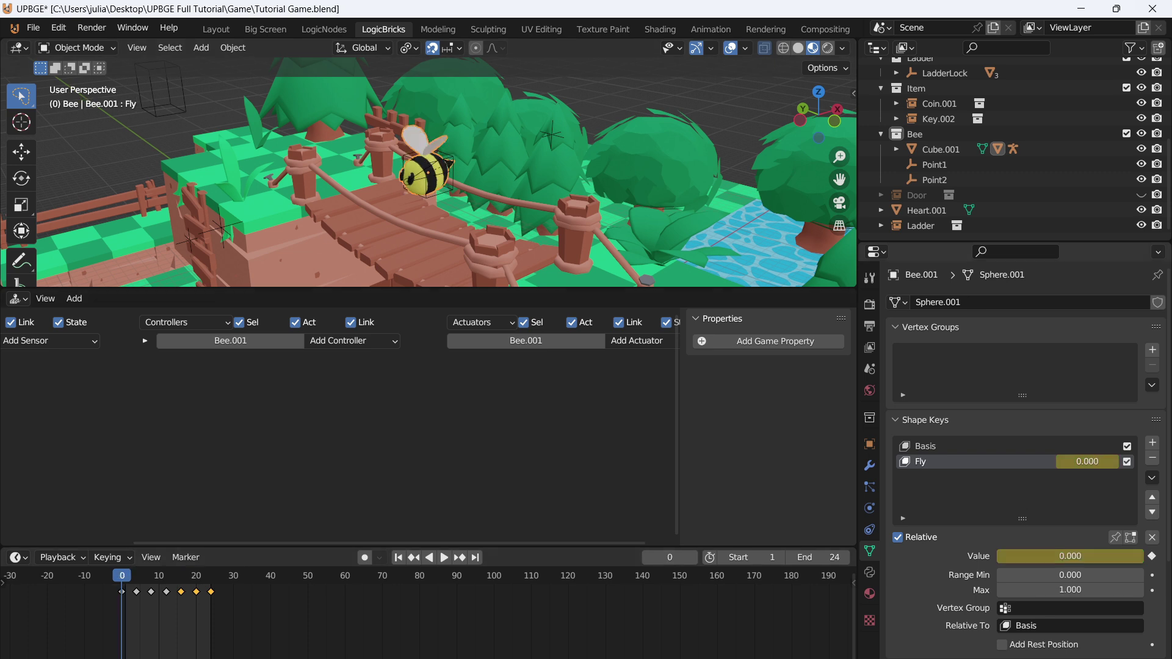
Locate the Key.014Action under Bee.001's shape key data in the outliner and rename it BeeWings
click(997, 149)
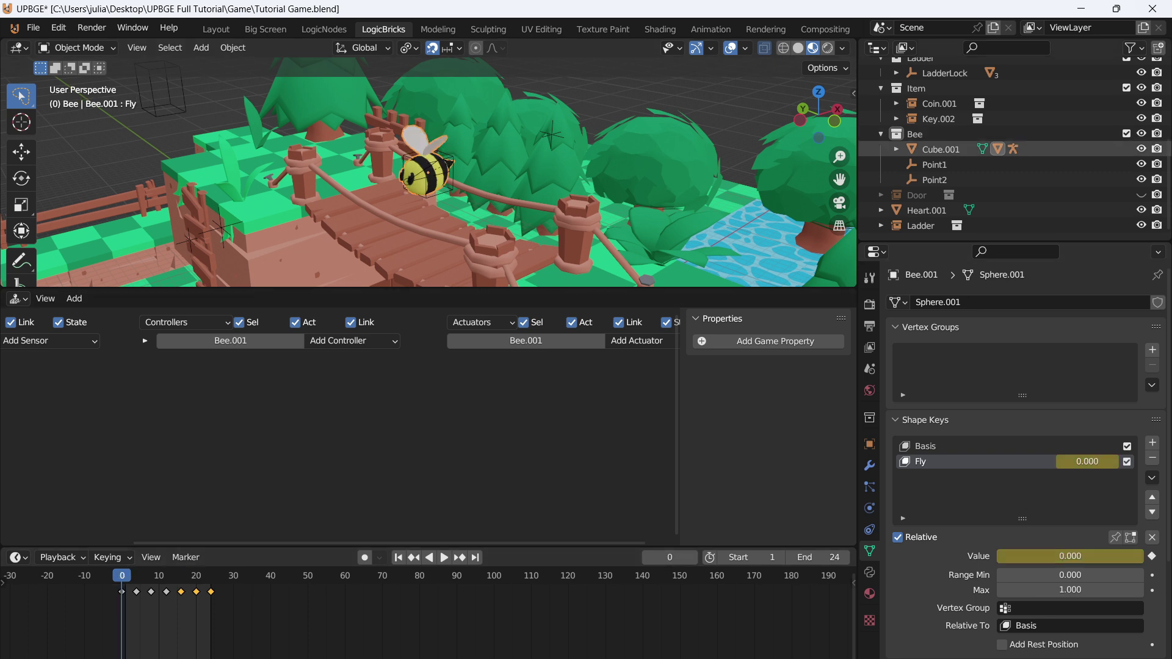
scroll(1013, 171, down, 2)
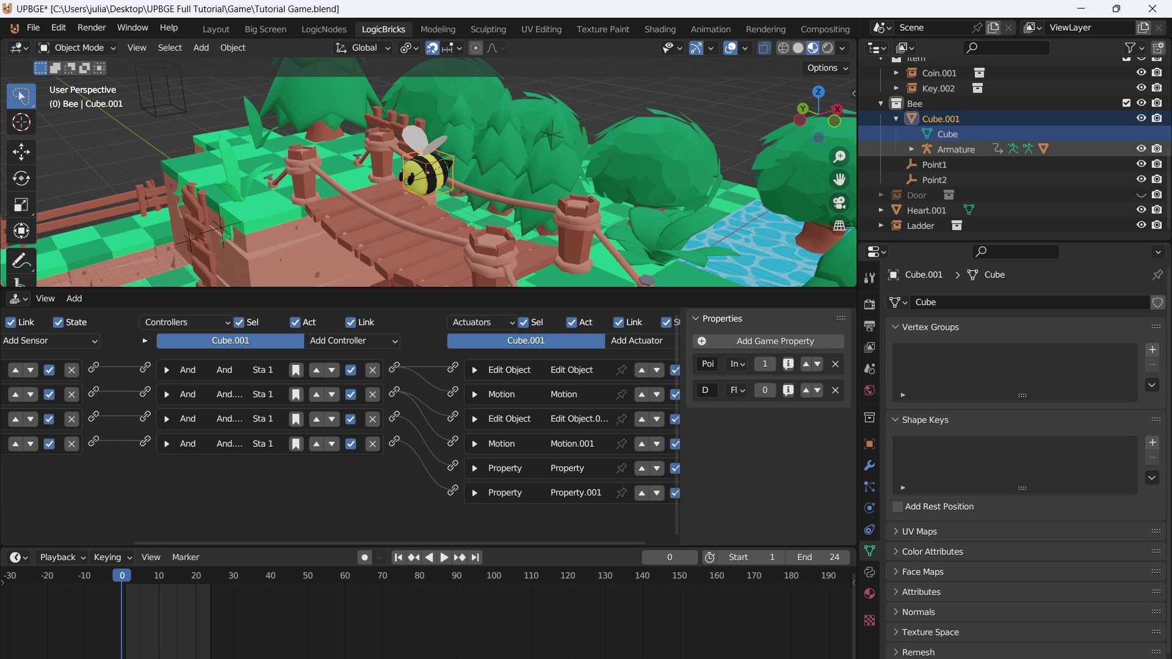
click(911, 149)
scroll(913, 155, down, 3)
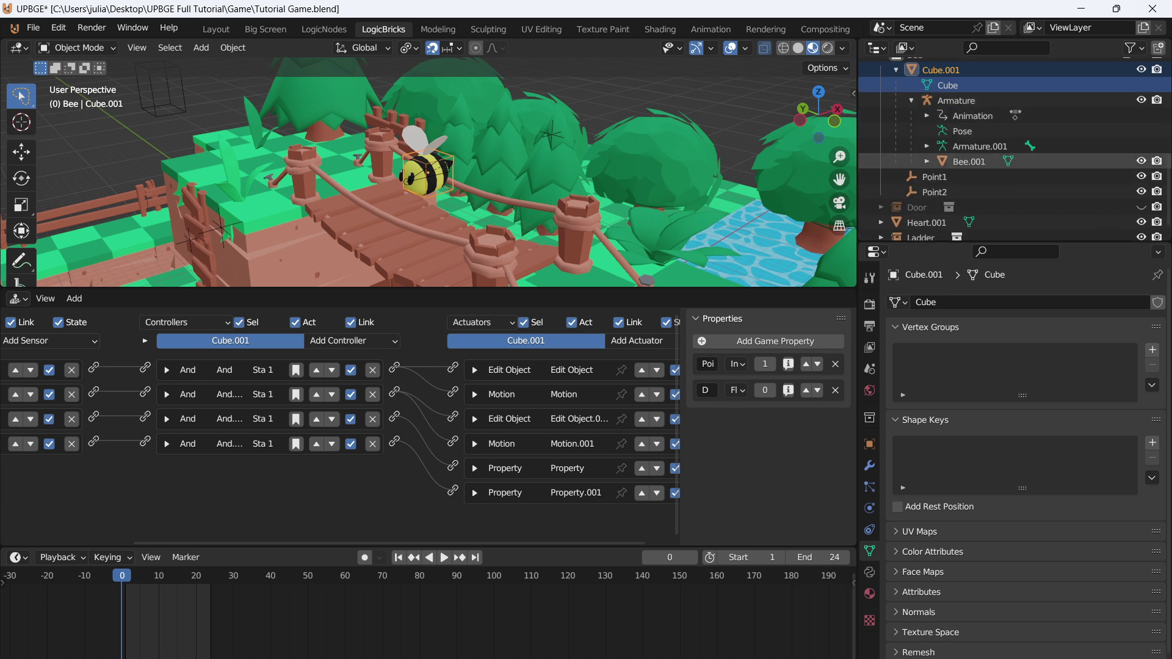
click(926, 161)
scroll(929, 165, down, 2)
click(942, 150)
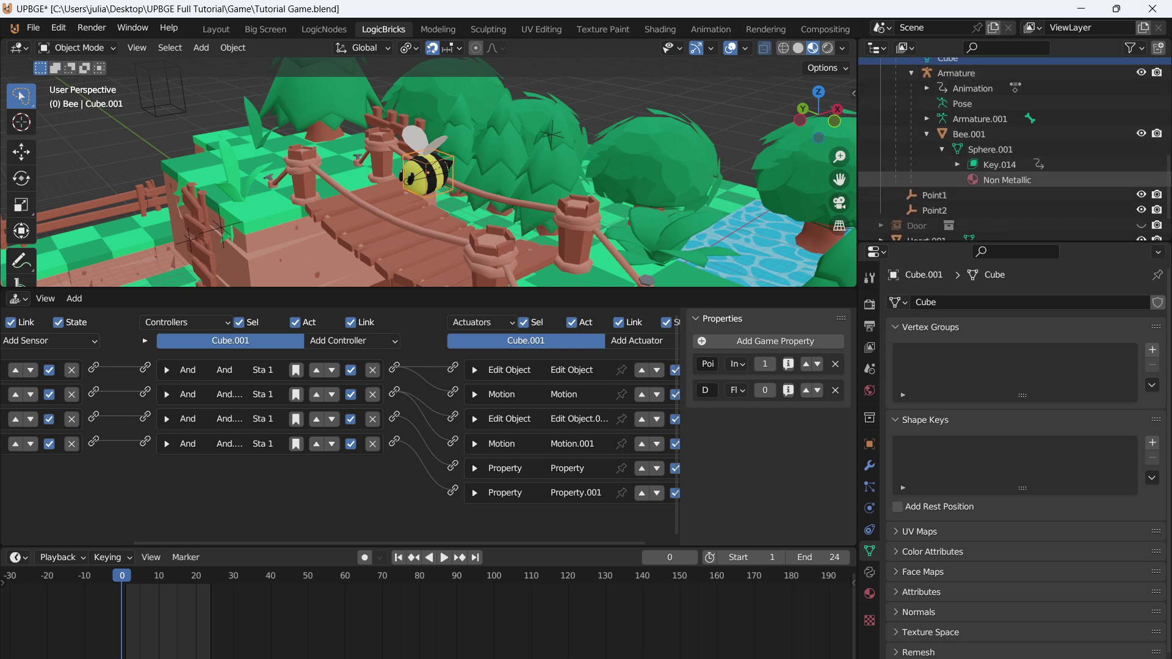
click(957, 164)
click(972, 179)
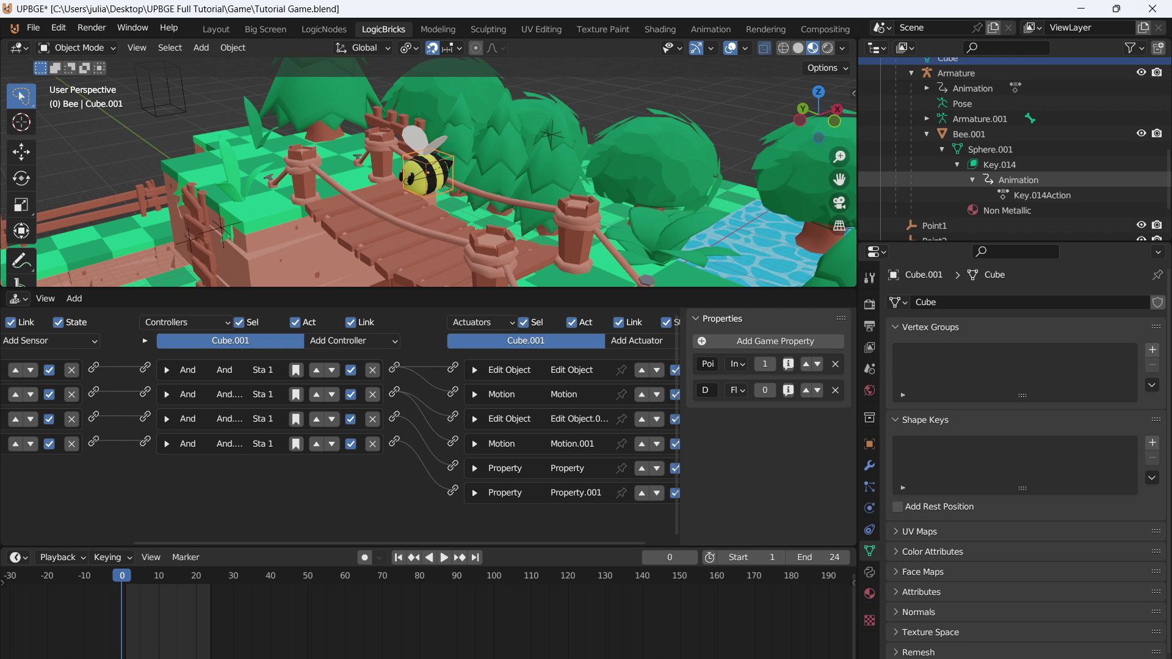
click(1037, 195)
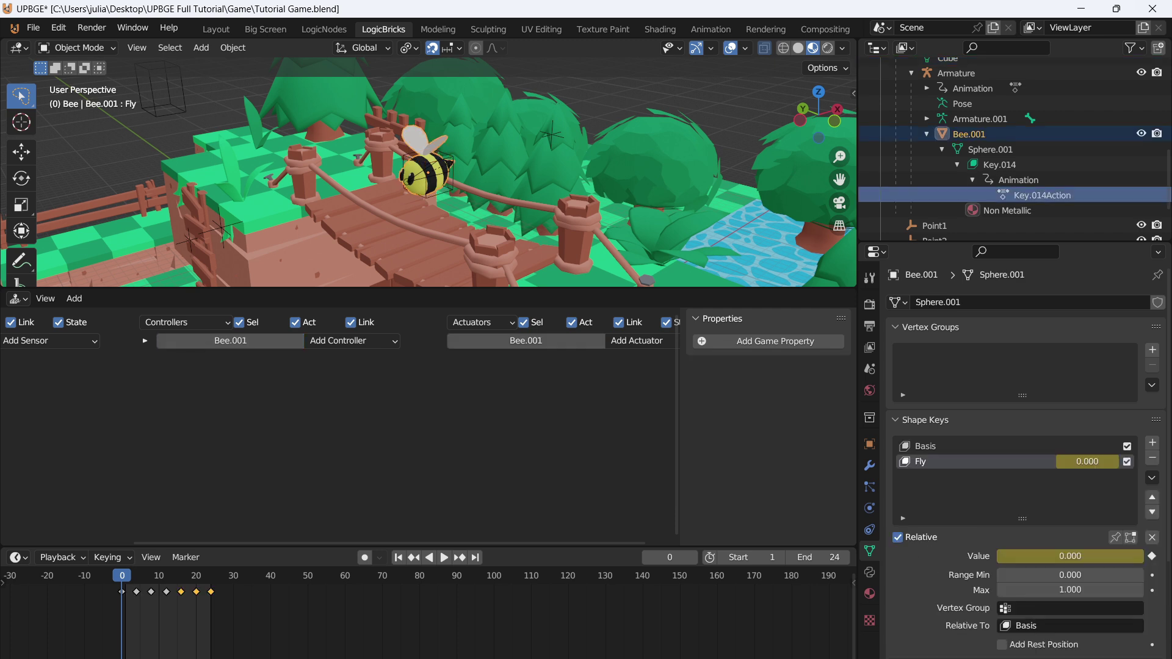
double_click(1040, 195)
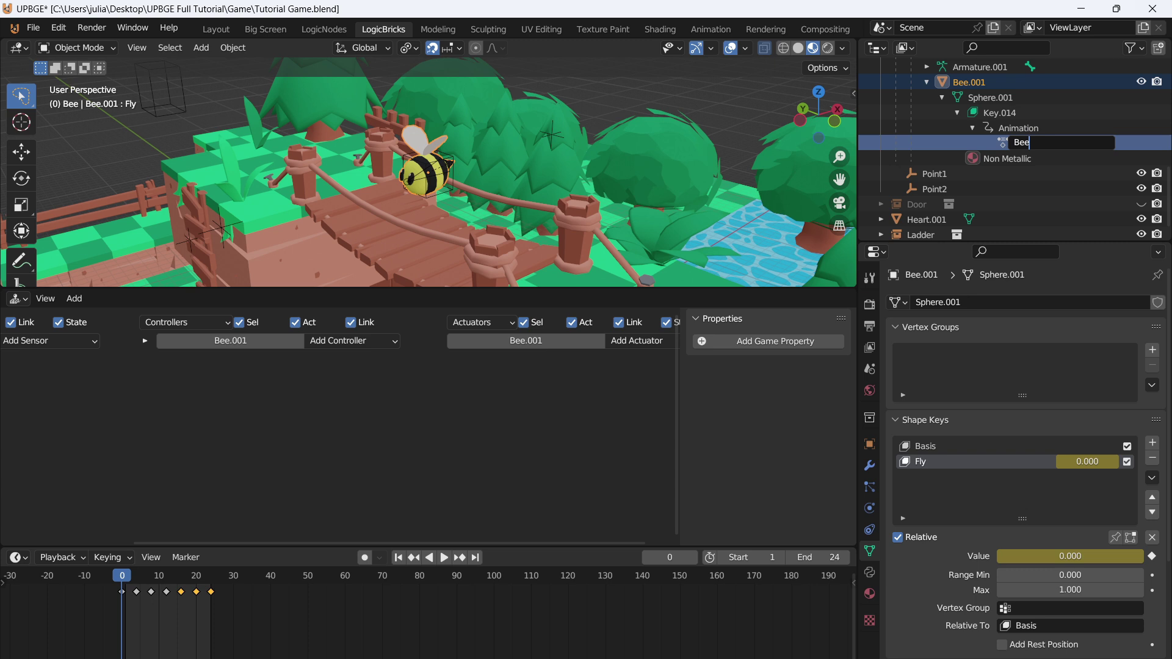
text(BeeWings)
key(Return)
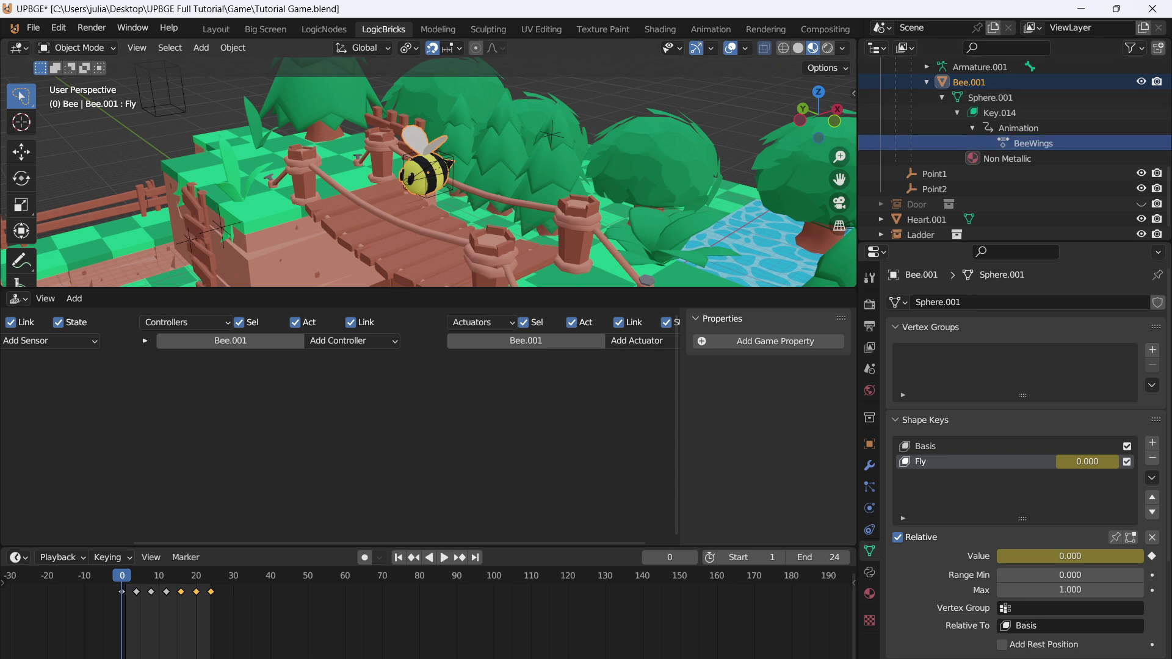
Give the Bee.001 mesh an Always sensor linked through an And controller to an Action actuator
click(445, 165)
click(435, 172)
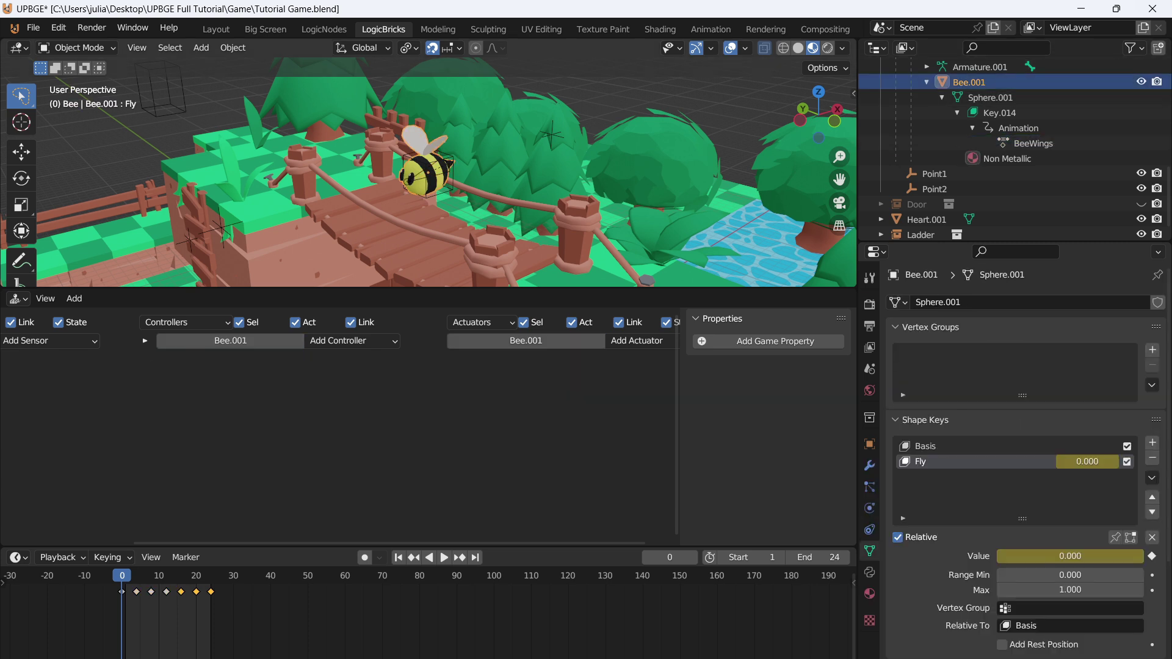
middle_drag(366, 421, 533, 421)
click(214, 341)
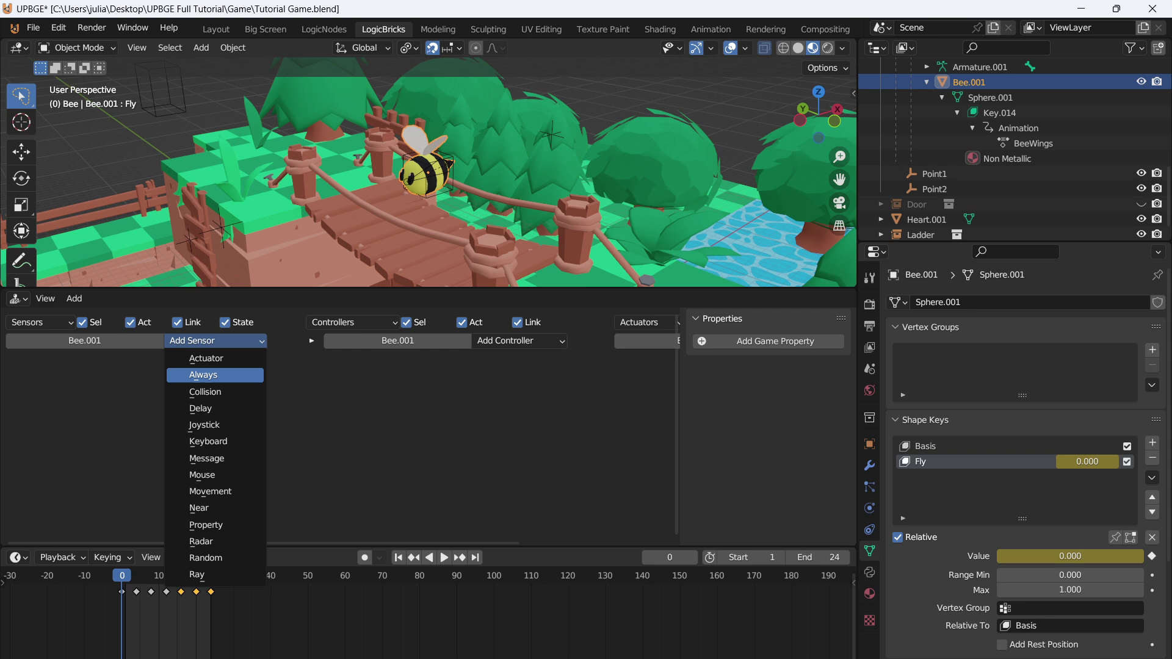
click(213, 376)
middle_drag(549, 402, 346, 402)
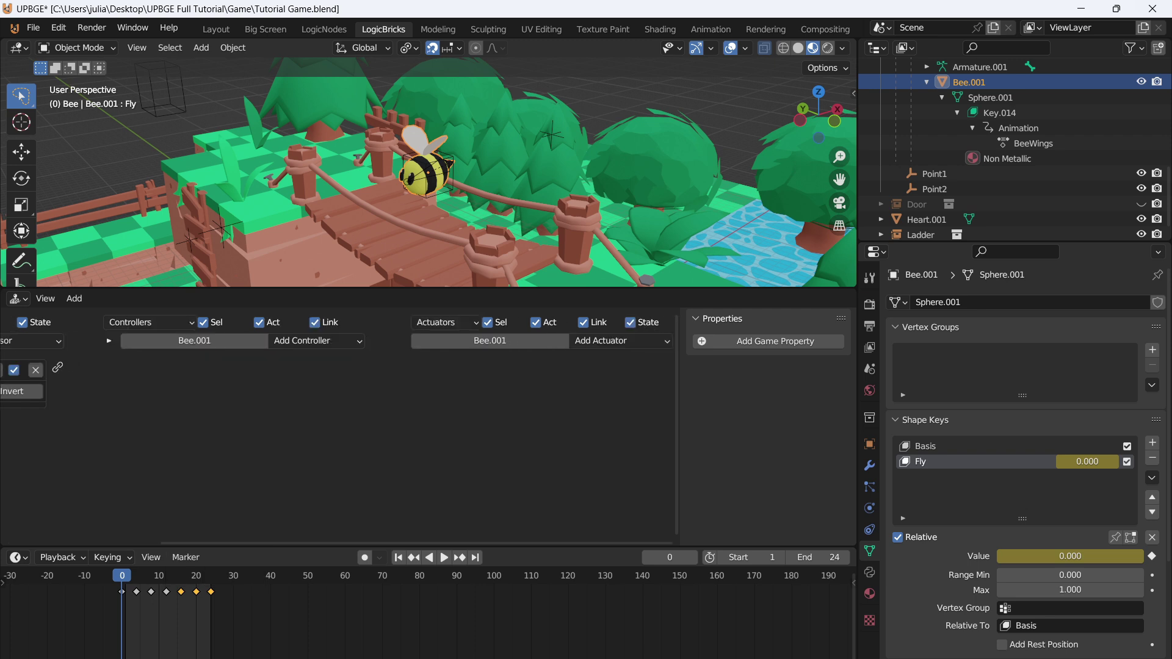
click(613, 341)
click(606, 360)
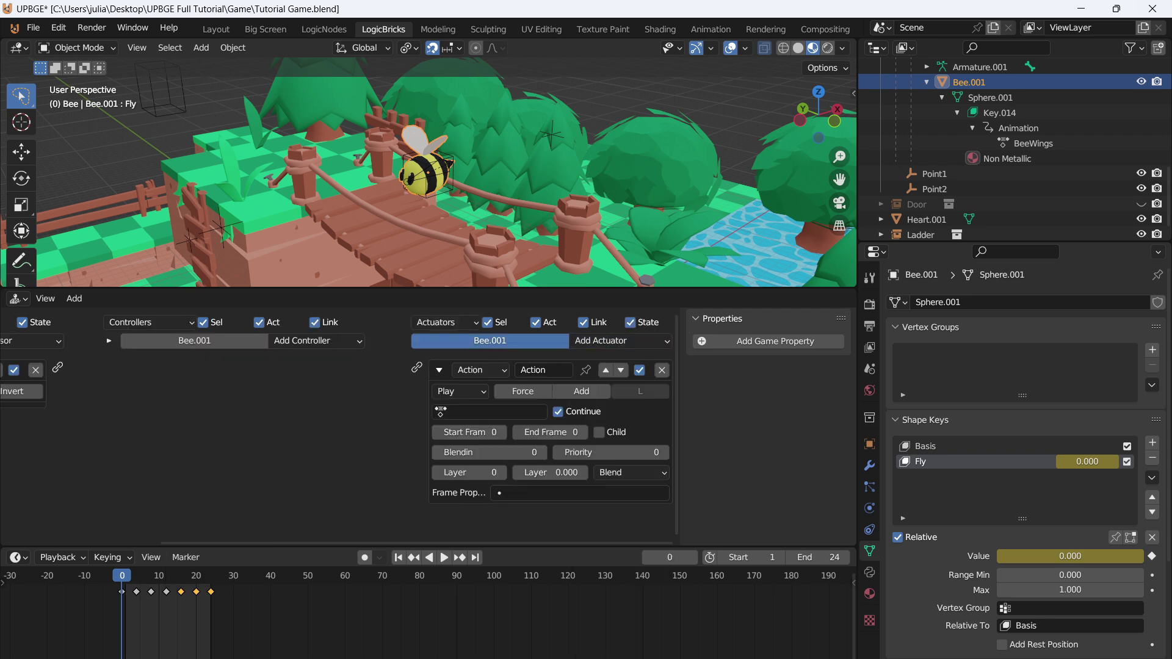
drag(416, 367, 416, 367)
Set the Action actuator to play BeeWings from frame 1 to 24 in Loop Stop mode and save the file
click(441, 410)
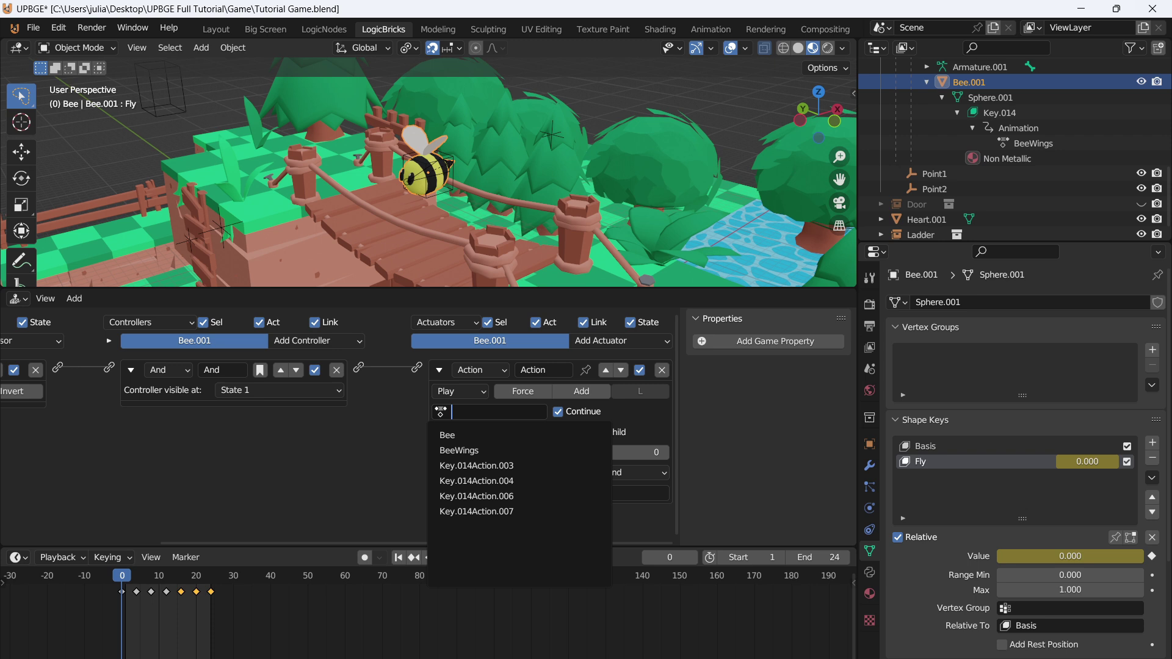
click(464, 453)
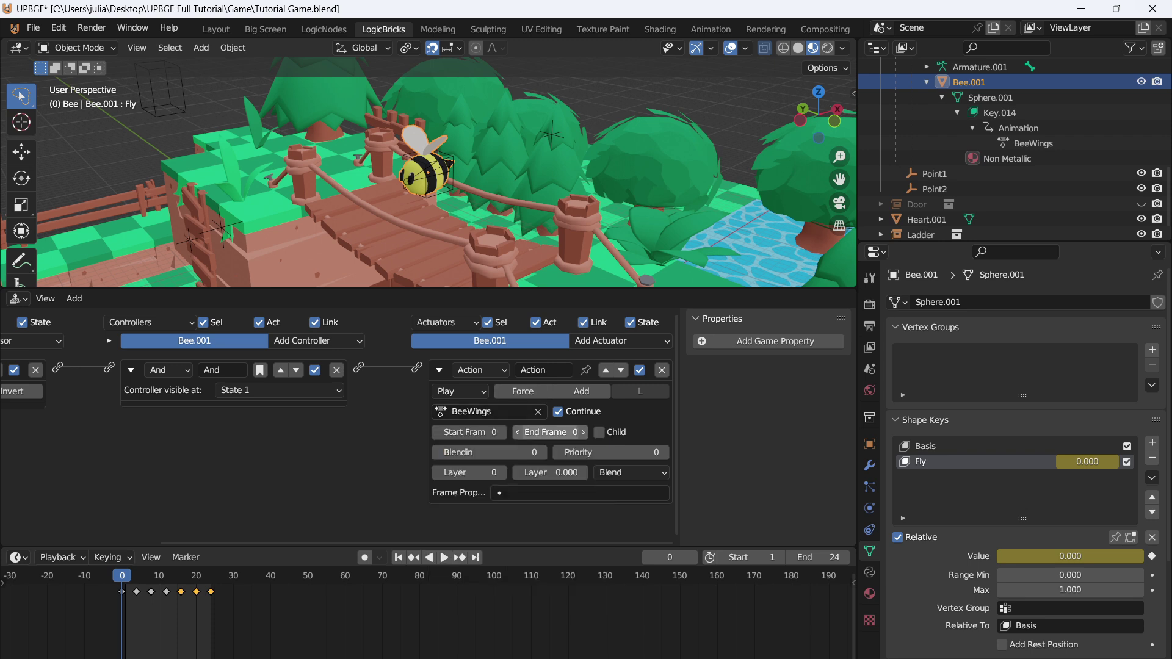
click(550, 432)
text(2)
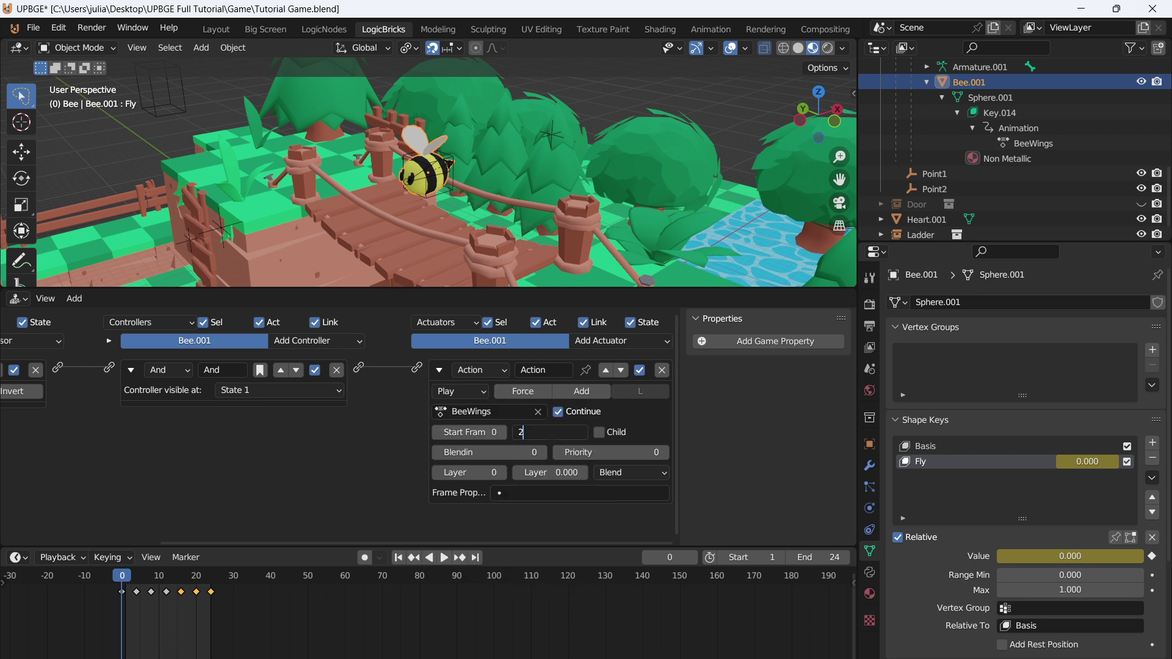
text(4)
key(Return)
click(503, 432)
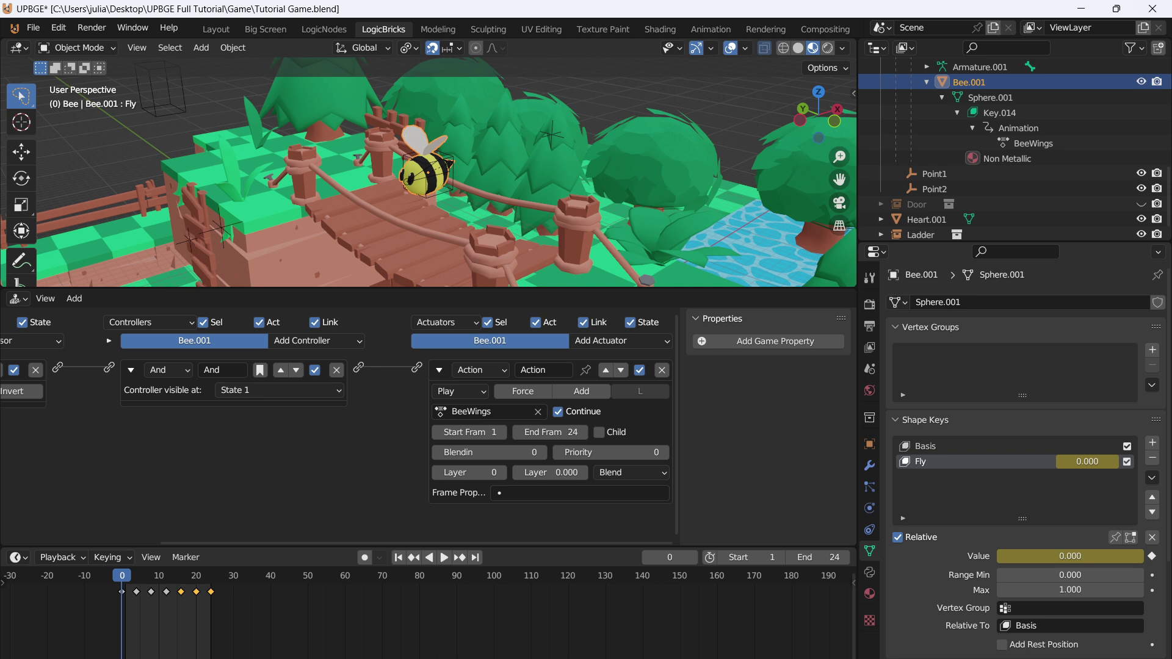
click(461, 391)
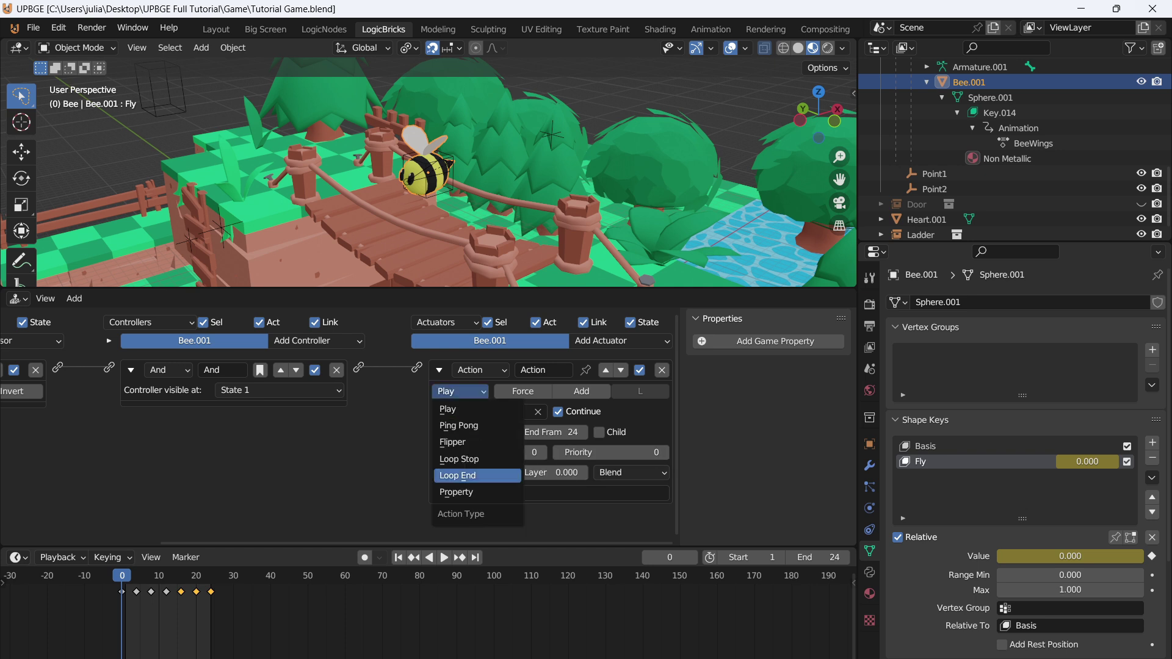
click(458, 459)
key(ctrl+s)
Run the game from a wider view of the level to watch the bee fly with its wing animation
scroll(512, 153, down, 4)
middle_drag(512, 153, 504, 152)
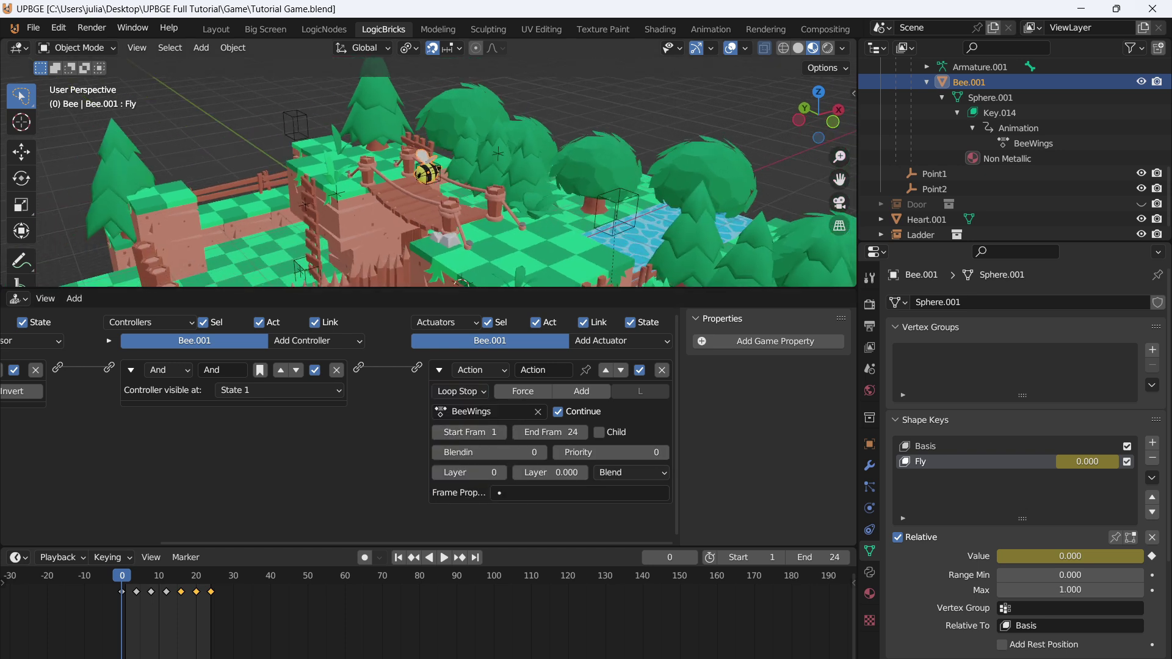
key(p)
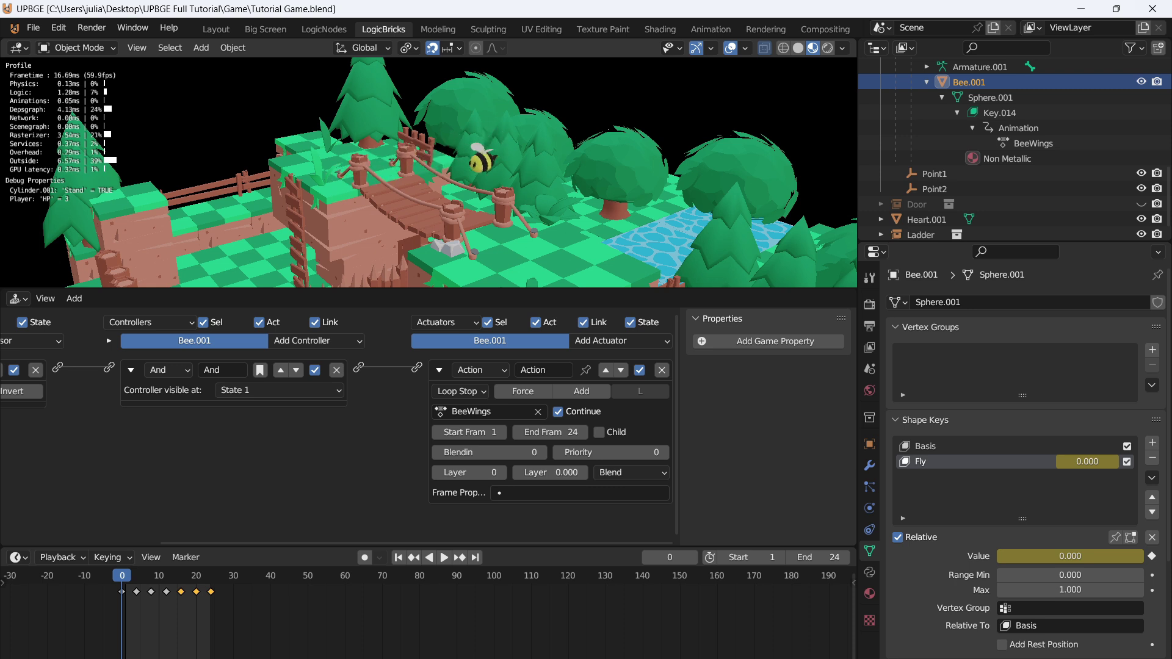
key(Escape)
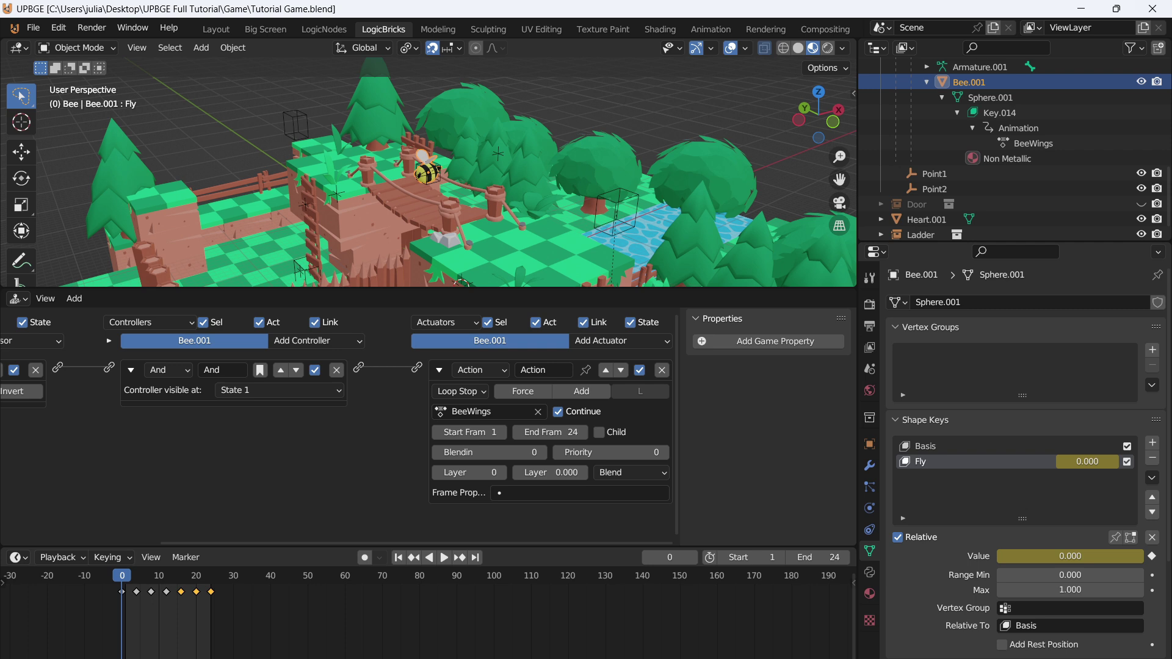
Switch the viewport to Rendered shading and run the game close to the bee to check its flapping wings
click(827, 47)
scroll(428, 174, up, 5)
middle_drag(452, 183, 429, 168)
key(p)
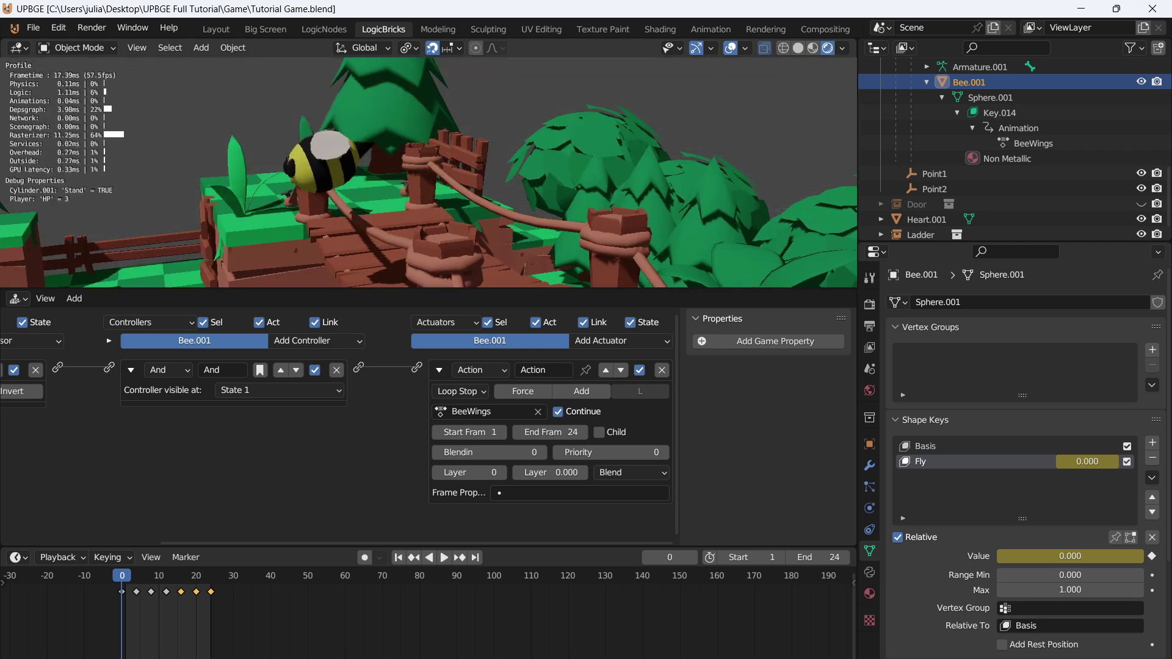
key(Escape)
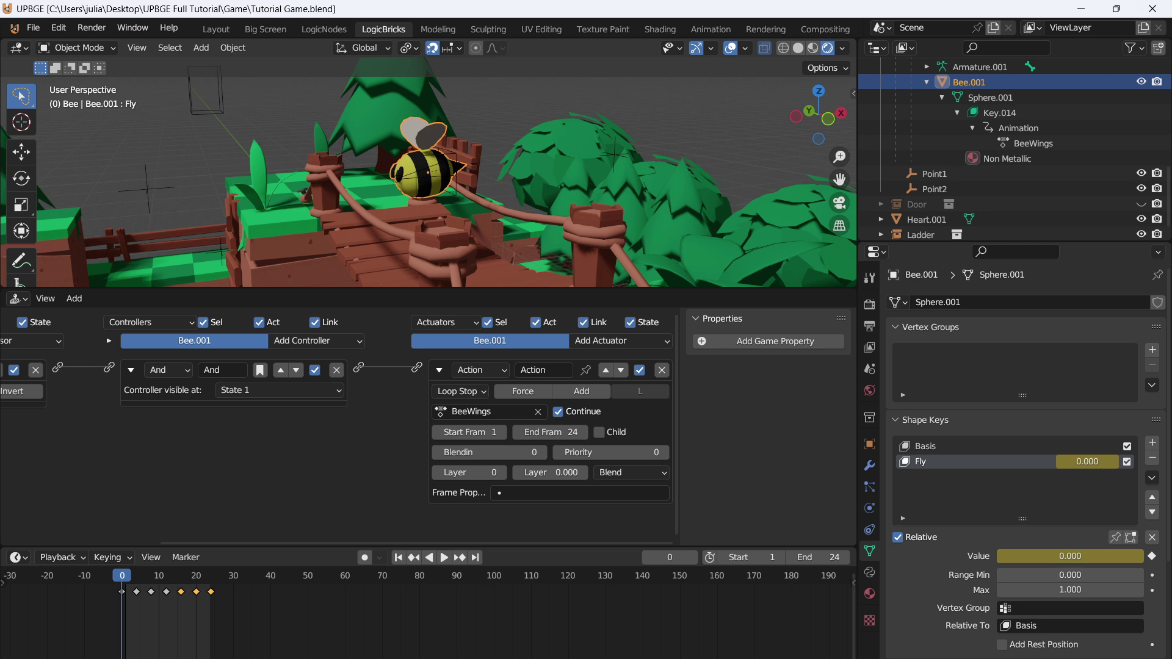
Hide the original Bee collection and add a collection instance of Bee at the bridge
scroll(915, 131, up, 5)
click(881, 97)
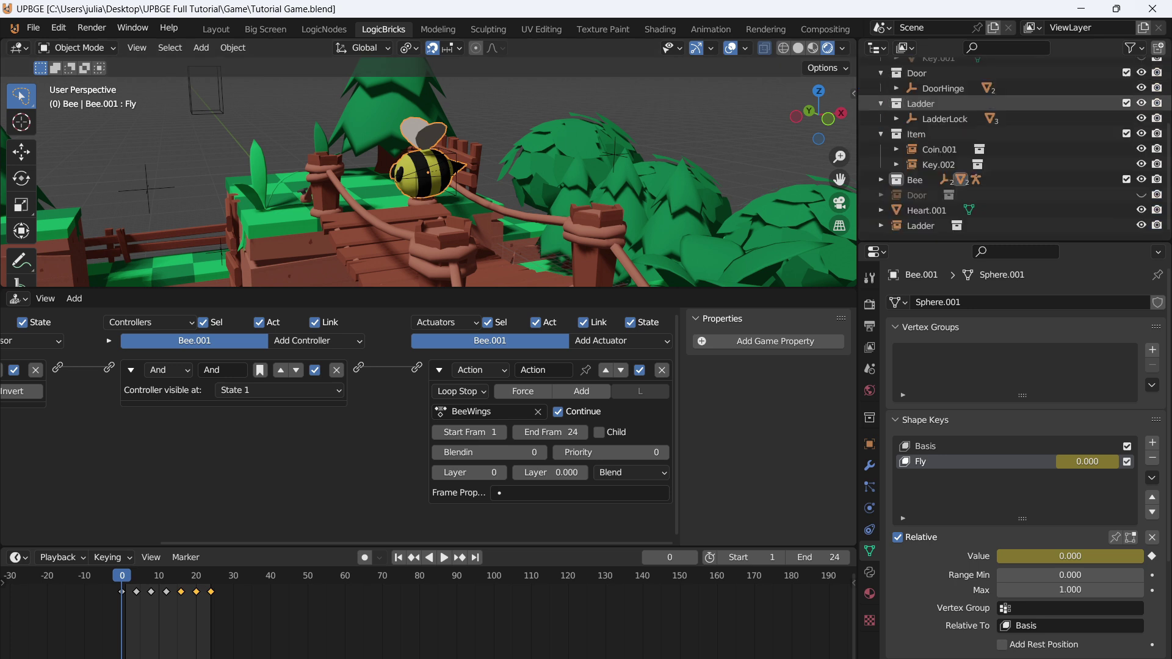
right_click(915, 180)
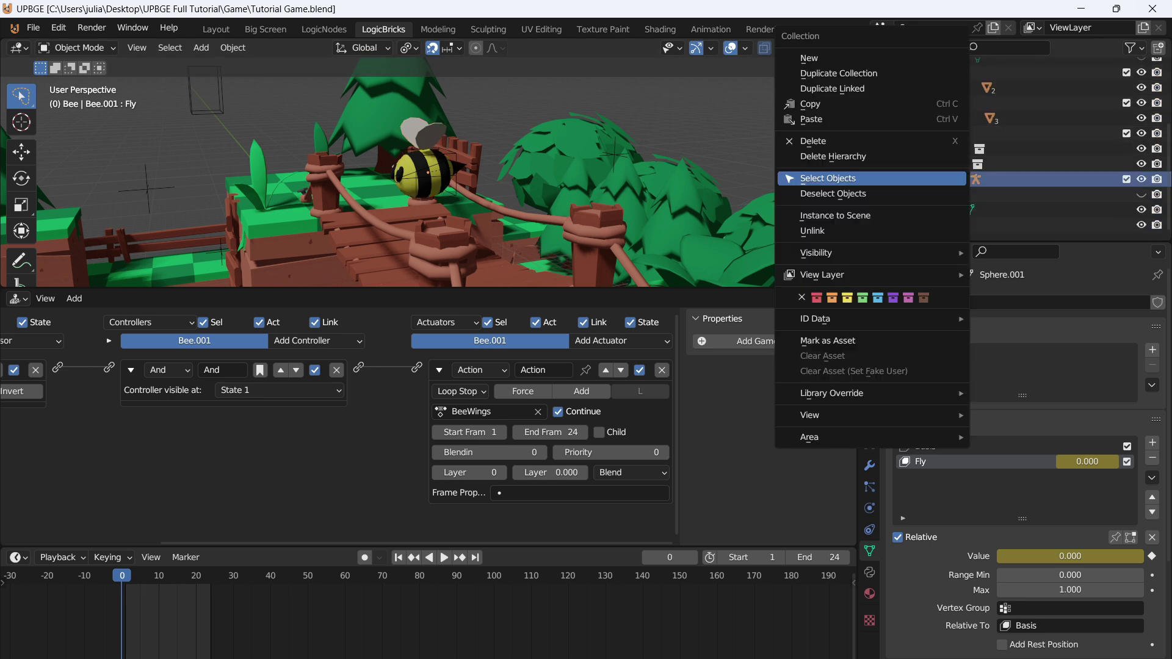
mouse_move(867, 253)
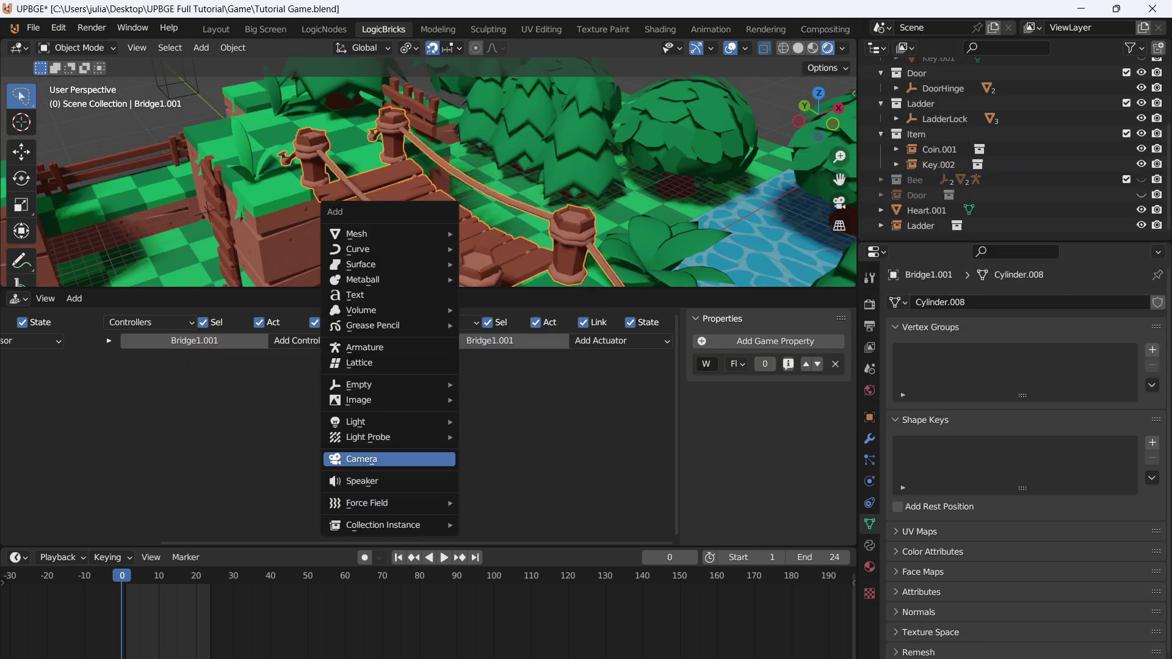
mouse_move(385, 525)
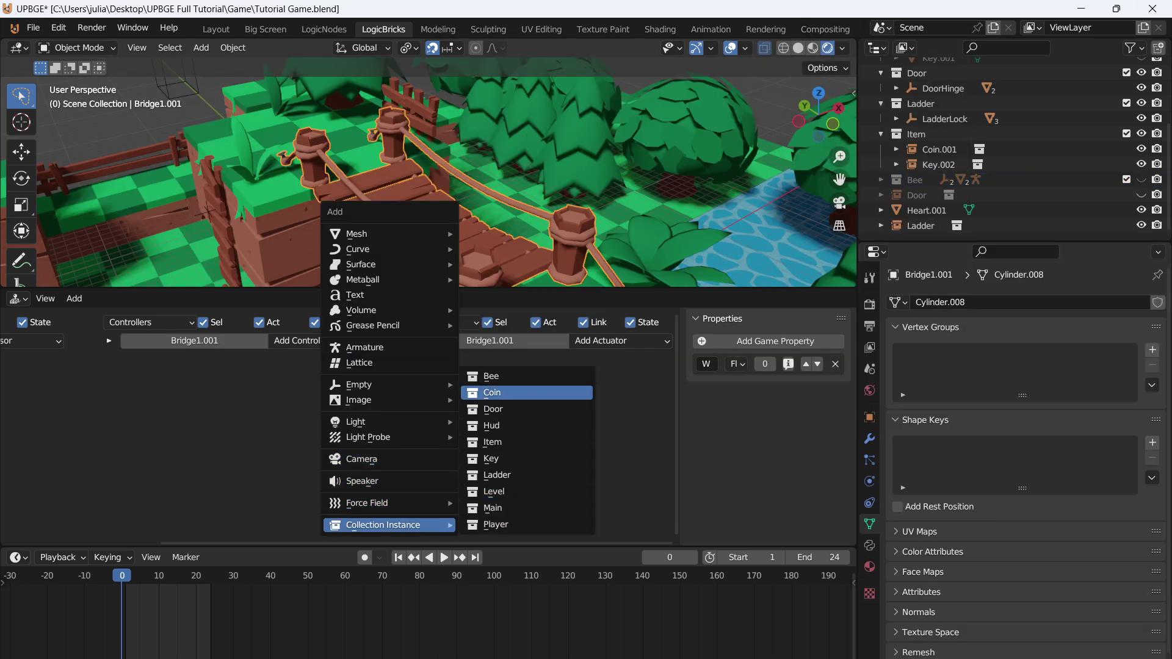
click(492, 376)
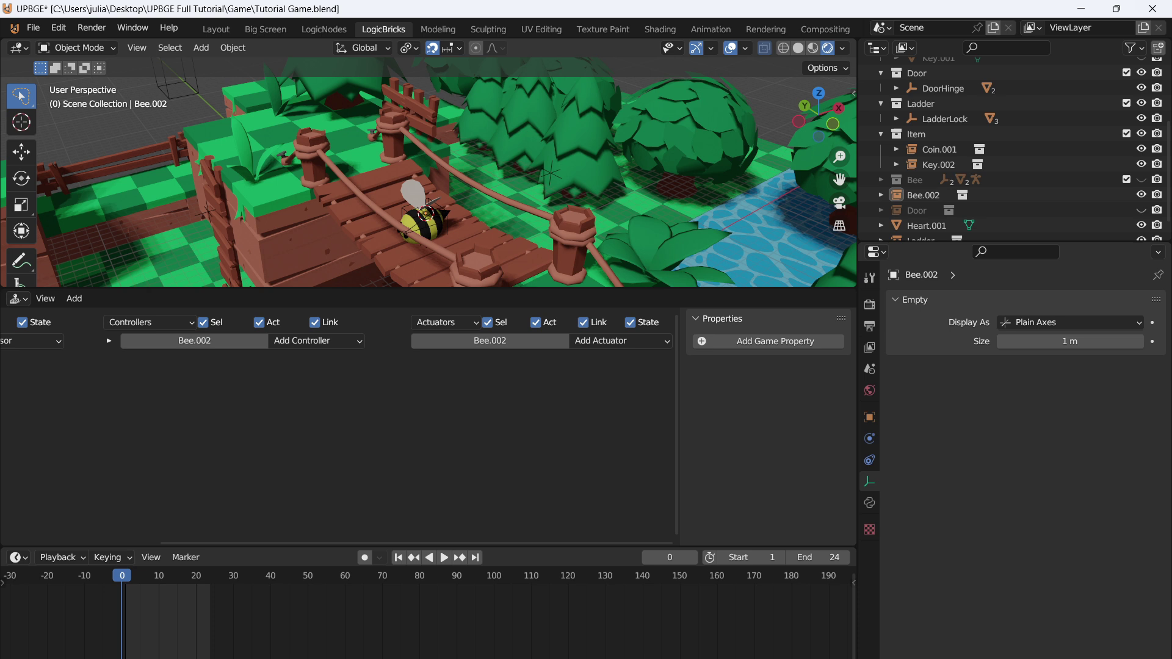
Raise the bee instance about 3 m along the Z axis, then save and test-run the game
key(g)
key(z)
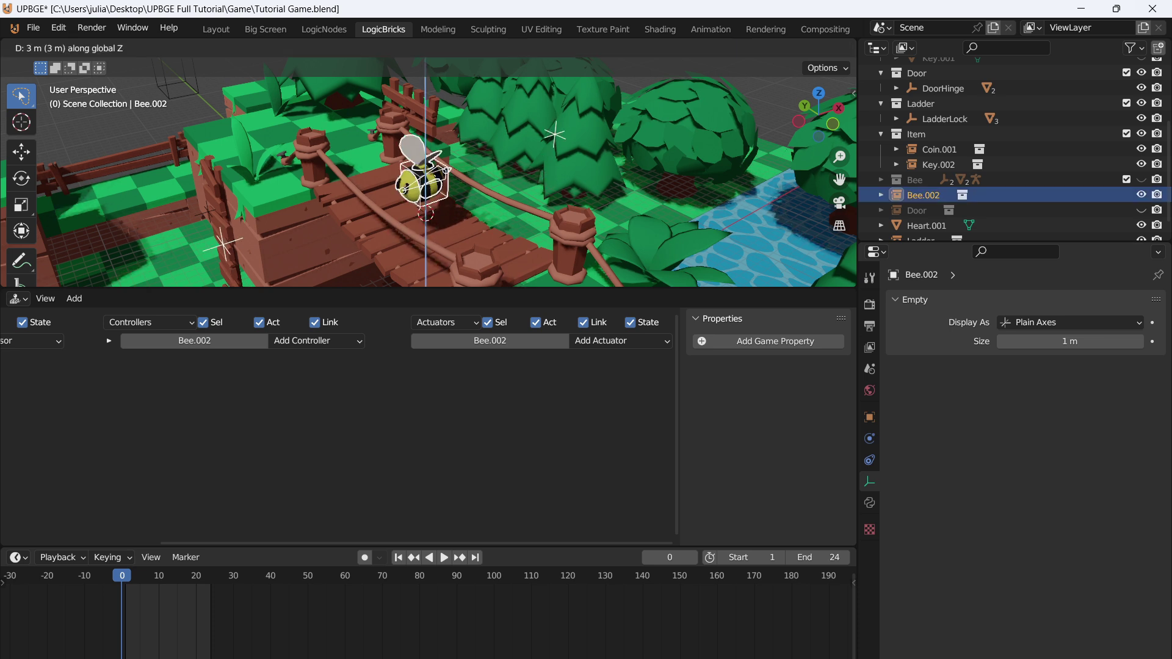
click(423, 166)
middle_drag(423, 166, 456, 195)
key(ctrl+s)
key(p)
key(Escape)
Duplicate the bee instance twice along the Y axis, placing one copy toward each end of the bridge
middle_drag(464, 147, 428, 122)
key(shift+d)
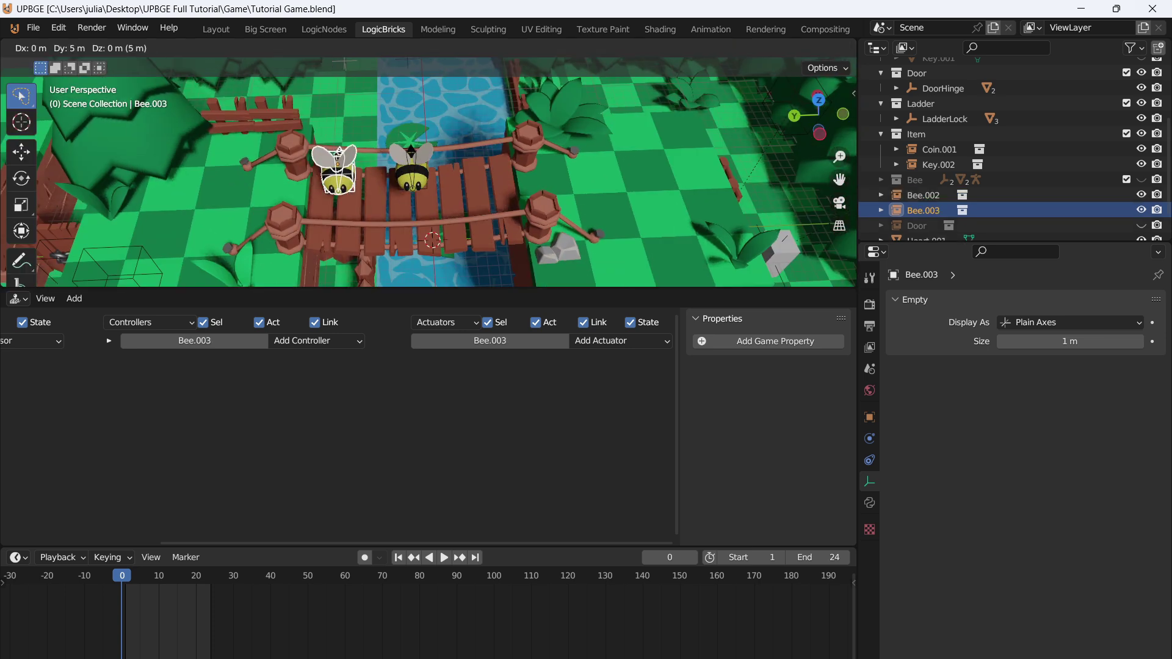
click(322, 173)
key(shift+d)
key(y)
click(500, 168)
Rotate the Bee.003 instance 180° around the Z axis and run the game to watch all three bees fly
click(323, 177)
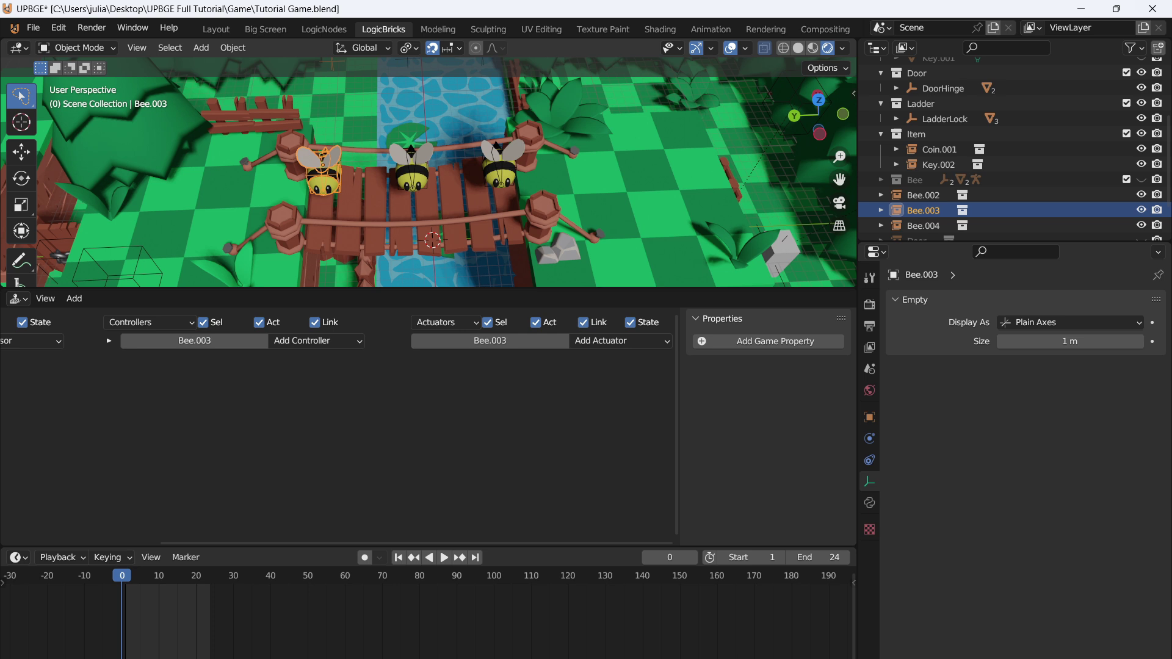
text(rz180)
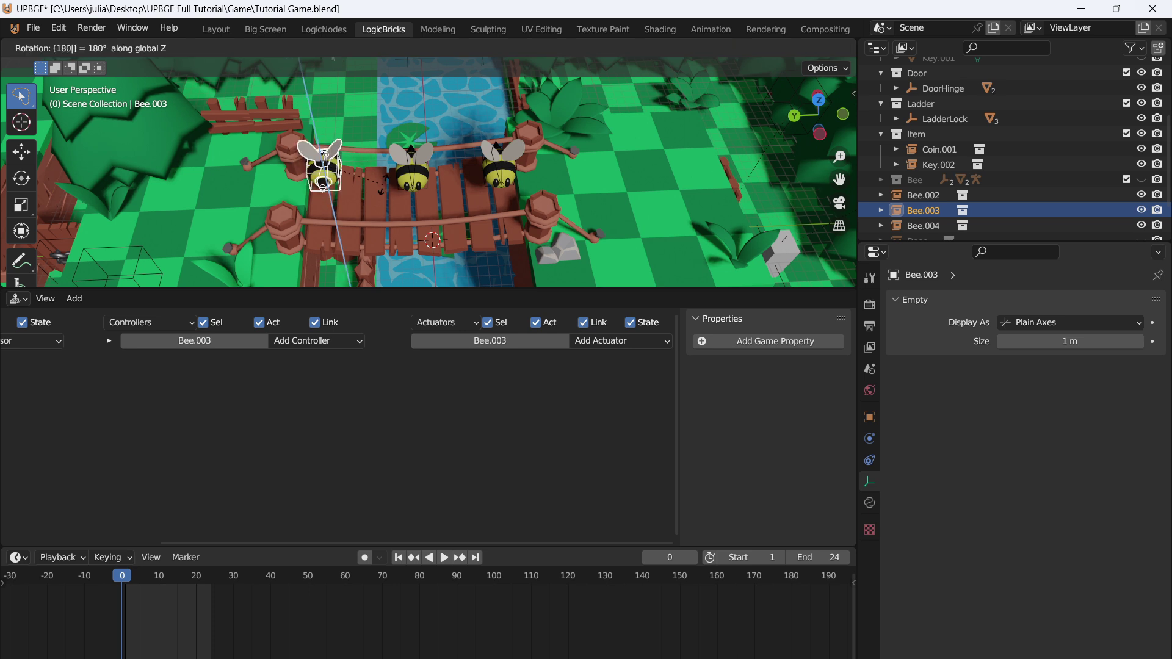
key(Return)
key(p)
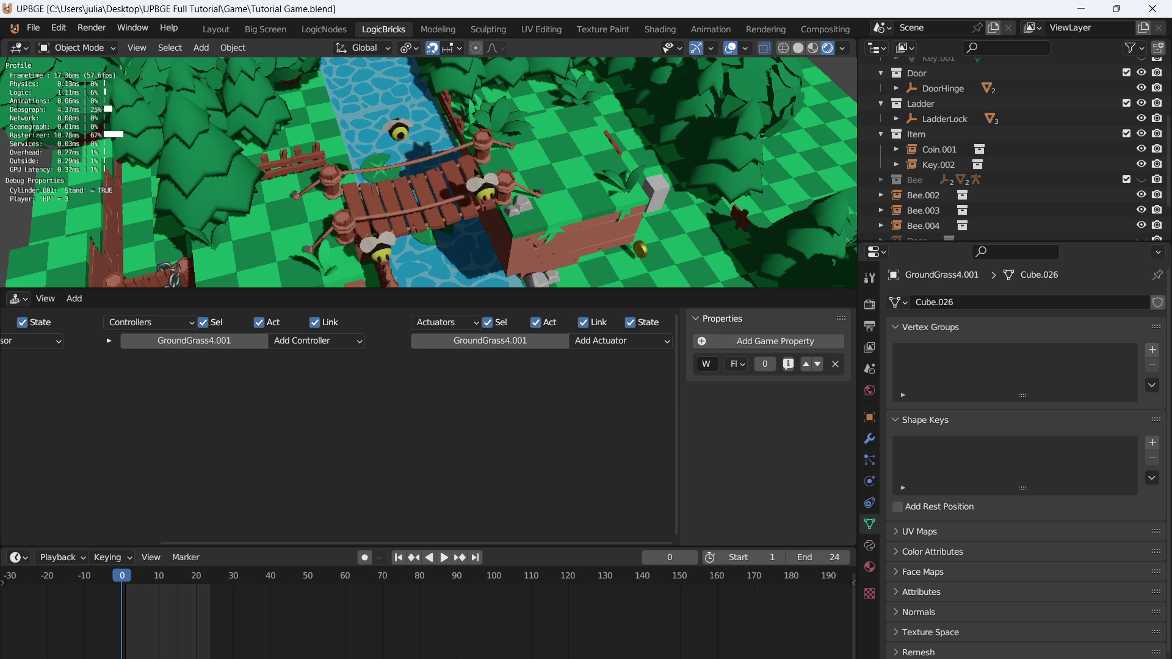
key(Escape)
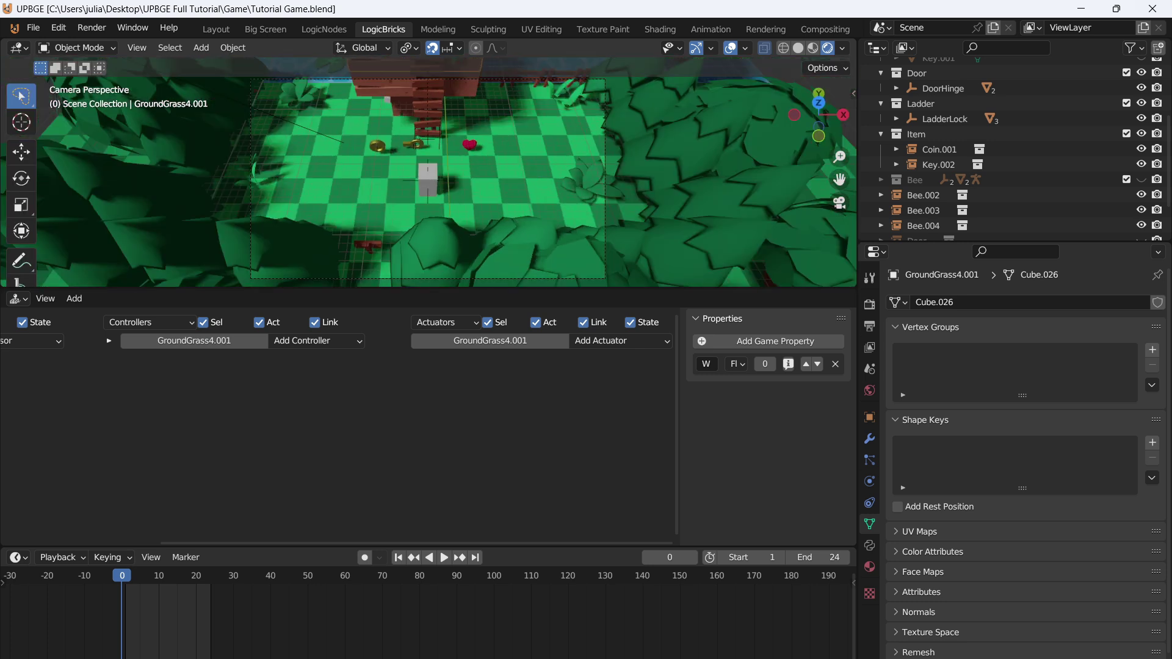
Play the game from the camera view, moving the player up the ladder and onto the bridge among the bees
key(p)
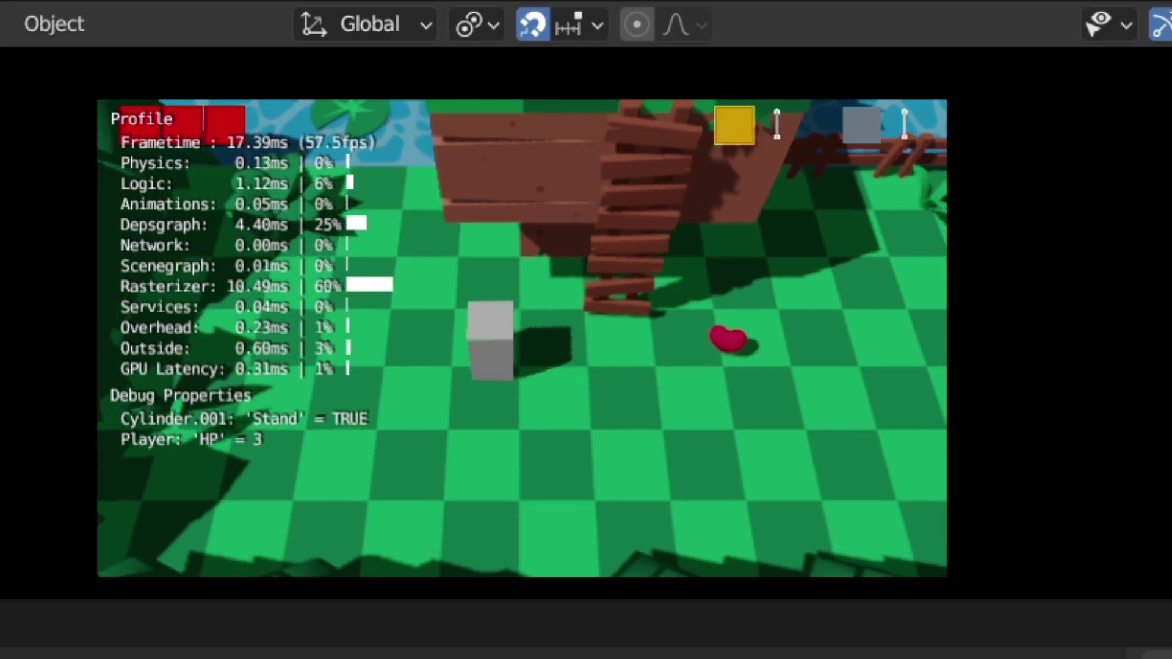
key(d)
key(w)
key(a)
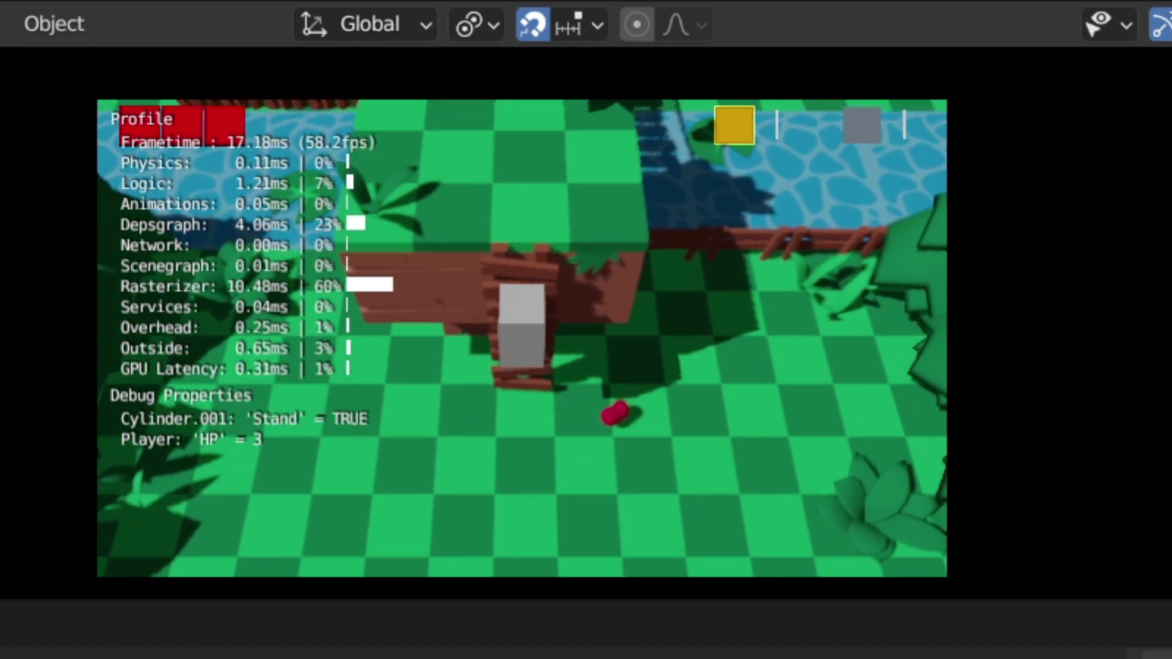
key(w)
key(a)
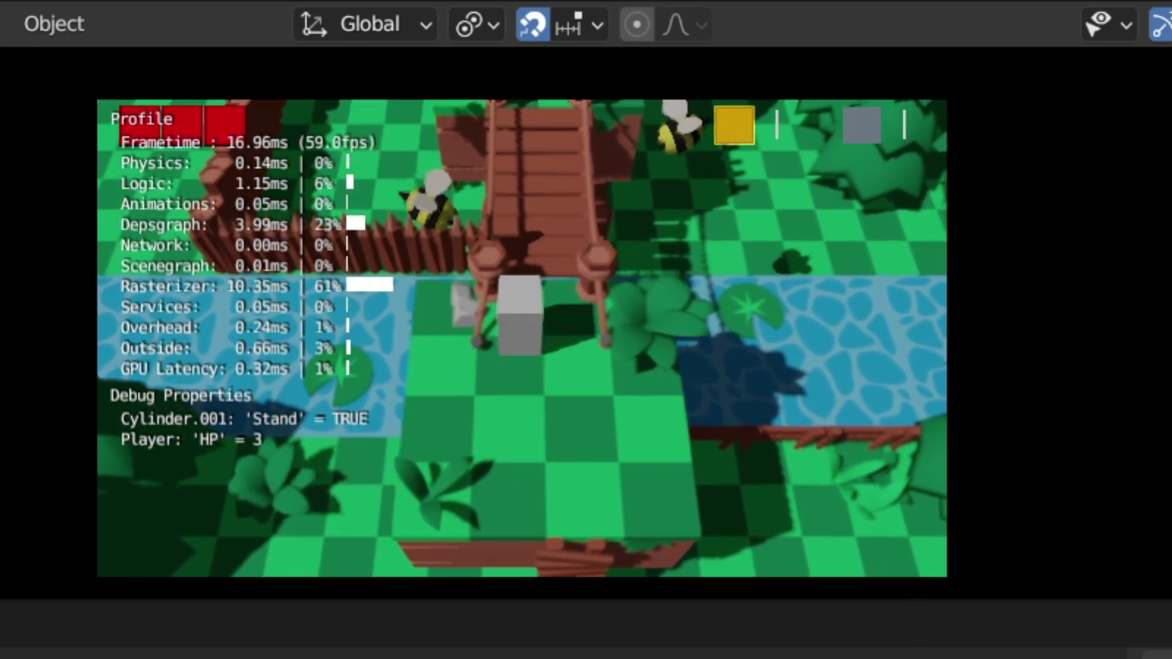
key(w)
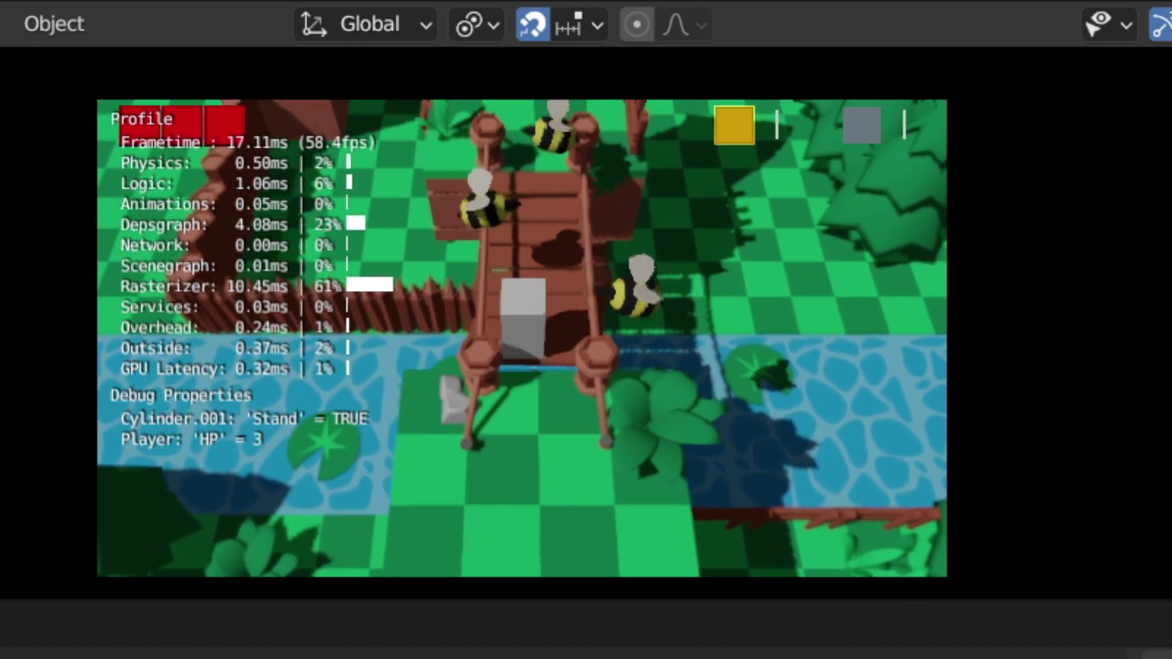